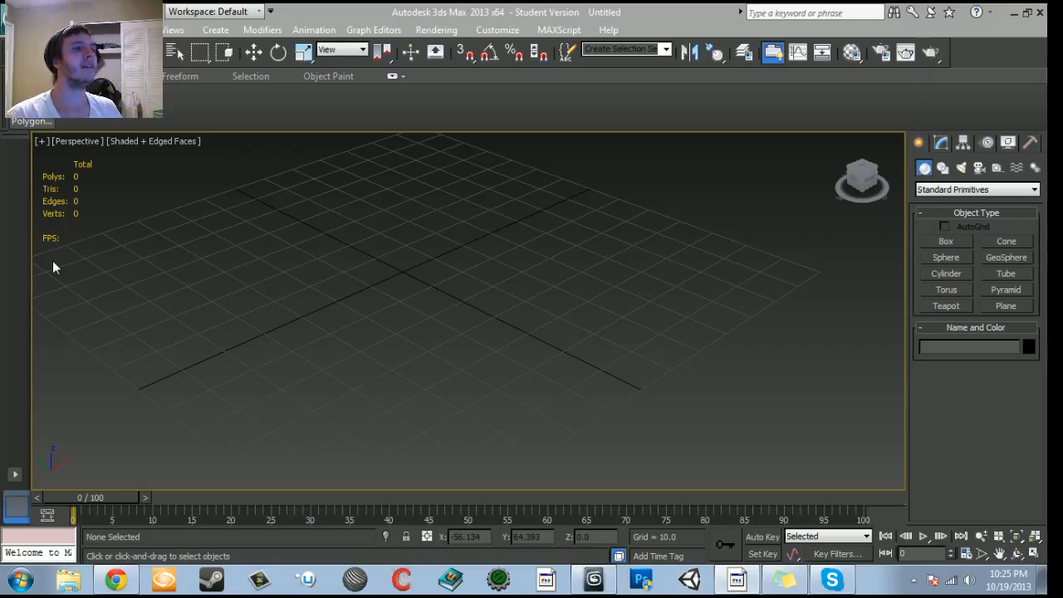
Switch to Chrome to study the MagLite flashlight reference photo, and return to 3ds Max.
left_click(116, 580)
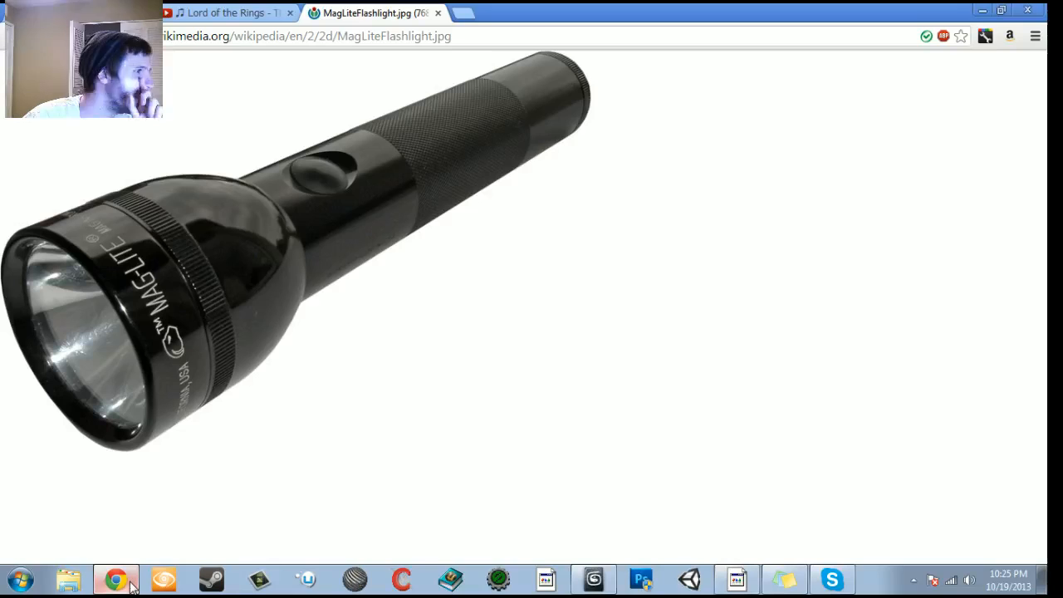
left_click(737, 580)
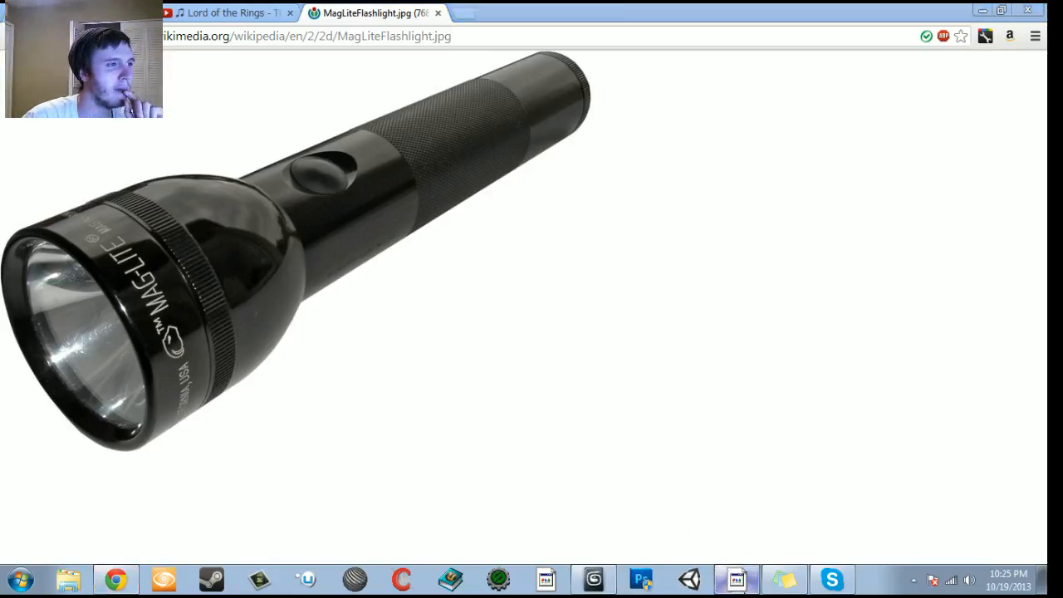
left_click(741, 589)
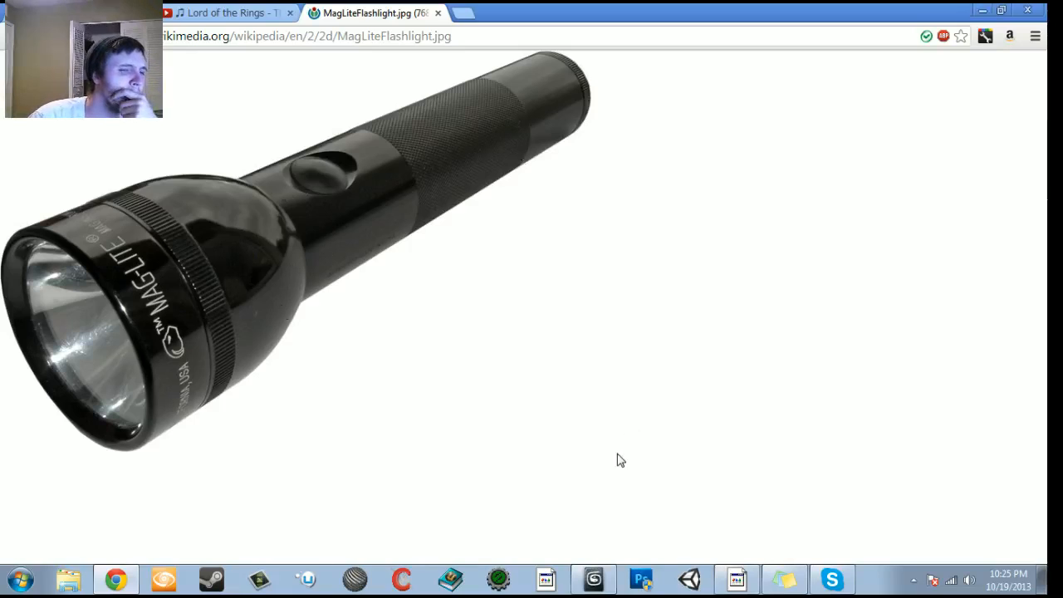
left_click(593, 582)
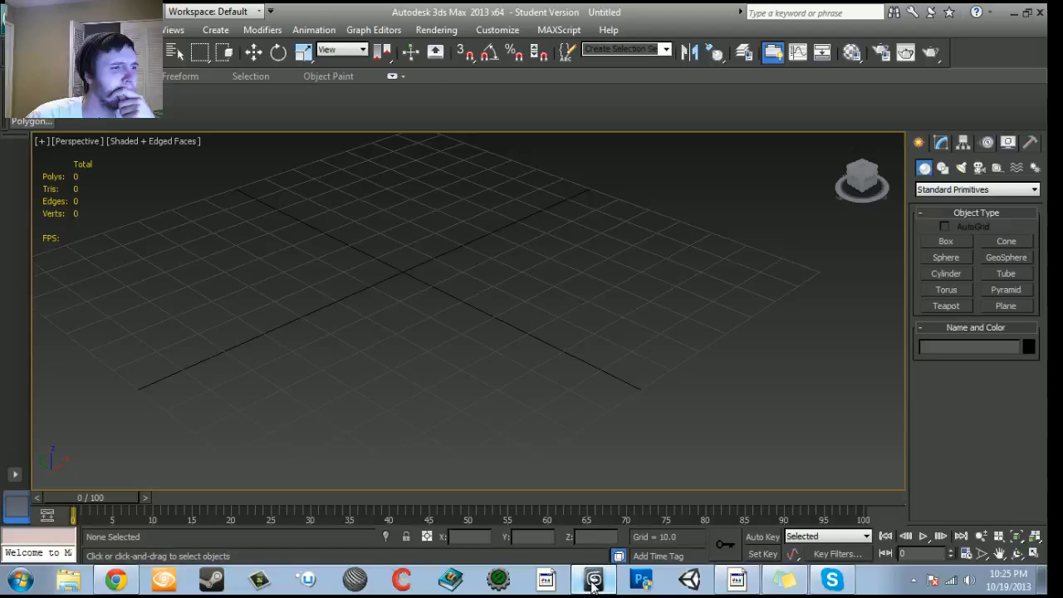
Create an upright cylinder near the grid centre with a radius of about 4.6 and a height of about 35.6.
scroll(506, 334, "down", 3)
left_click(945, 273)
left_click_drag(432, 313, 440, 316)
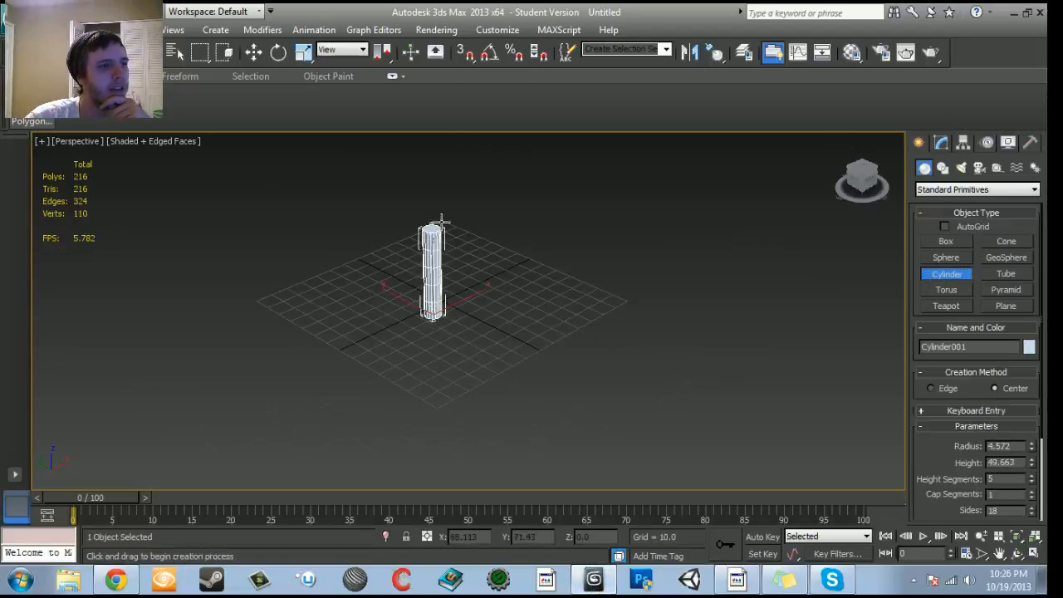
left_click(441, 250)
scroll(539, 312, "up", 5)
key("j")
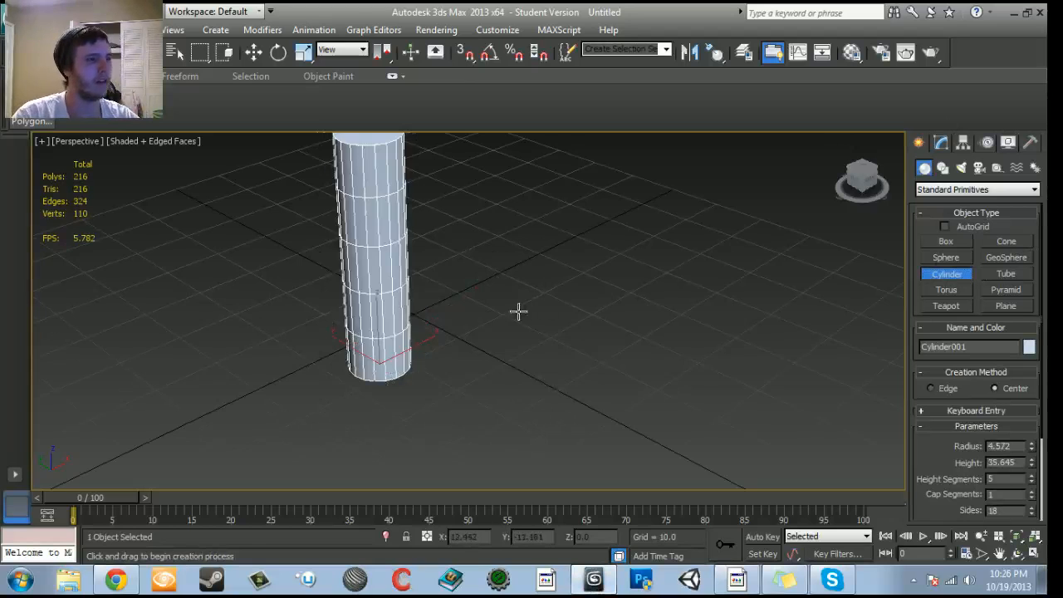
key("w")
scroll(547, 357, "down", 3)
scroll(514, 304, "up", 3)
scroll(516, 307, "down", 3)
middle_click_drag(518, 310, 455, 282, "alt")
scroll(455, 283, "down", 5)
Set the cylinder's height to 16 and its radius to 2.
left_click(942, 143)
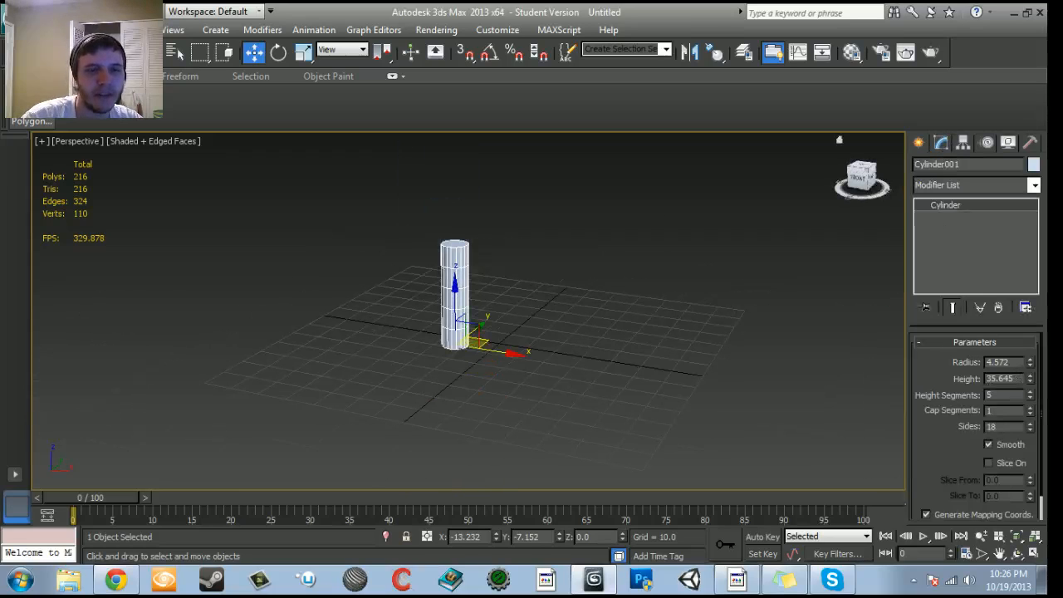
left_click_drag(1001, 378, 914, 380)
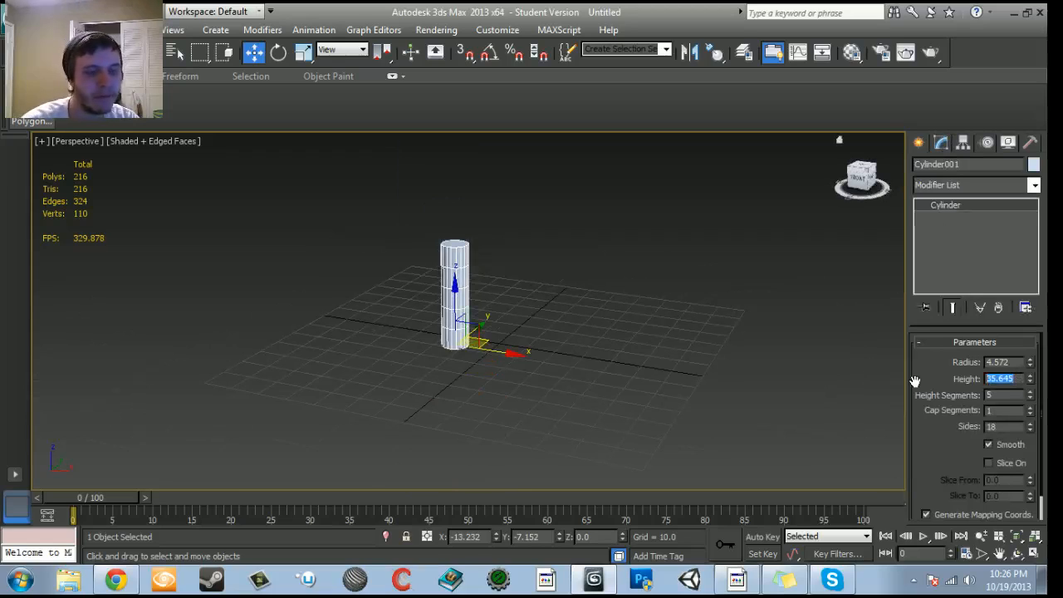
type("16")
key("Return")
left_click_drag(1006, 362, 931, 362)
type("2")
key("Return")
scroll(533, 322, "up", 3)
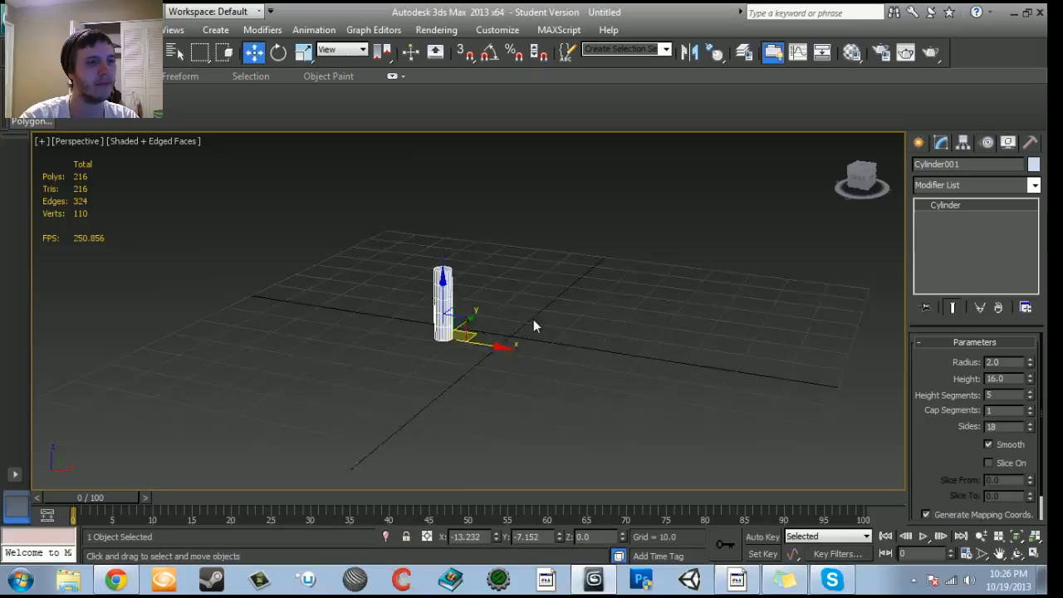
scroll(533, 319, "up", 3)
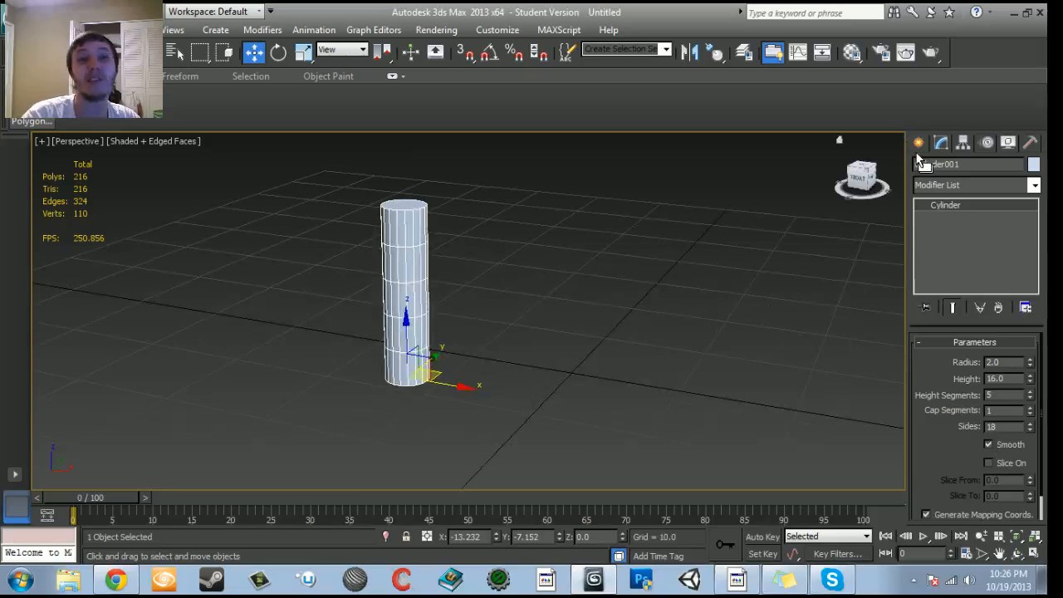
Centre the cylinder on the world origin by setting its X and Y positions to 0.
middle_click_drag(475, 345, 559, 349)
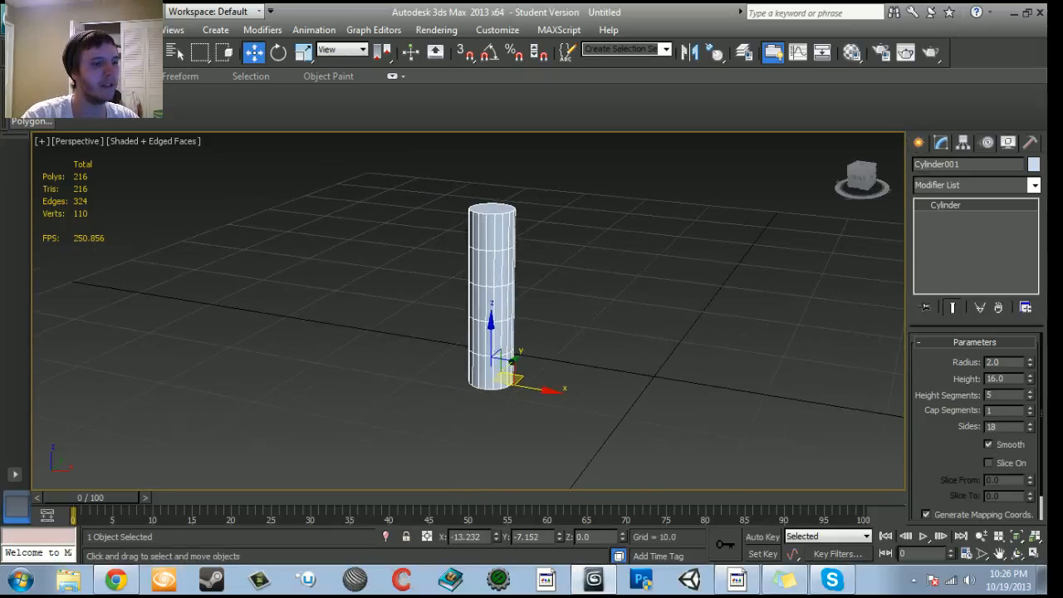
double_click(473, 536)
type("0")
key("Tab")
type("0")
key("Tab")
middle_click_drag(560, 329, 472, 369)
scroll(472, 369, "up", 4)
scroll(475, 368, "down", 2)
middle_click_drag(542, 368, 389, 338)
scroll(449, 338, "up", 3)
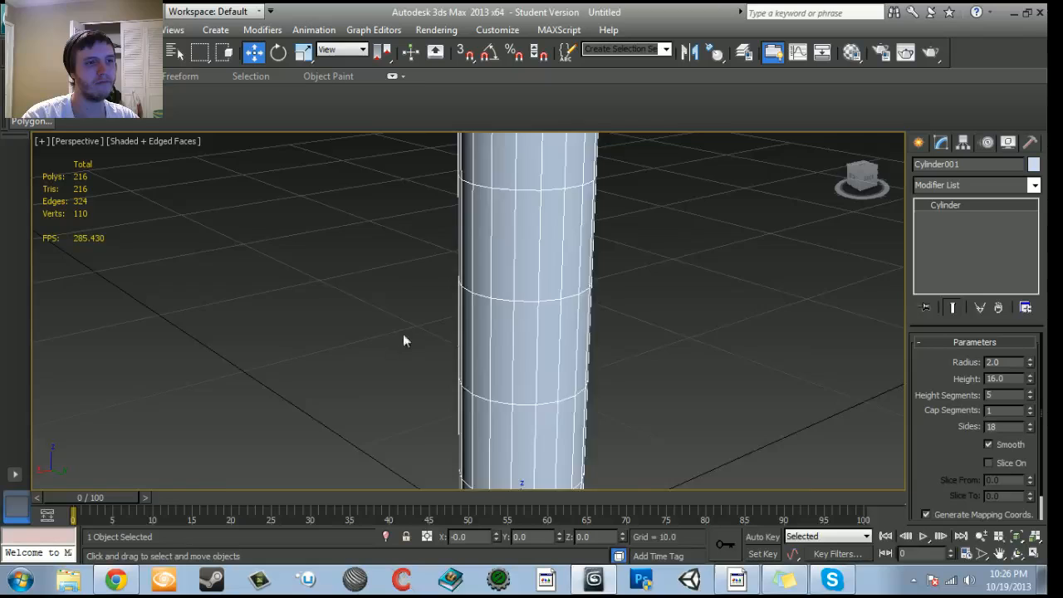
Convert the cylinder to an Editable Poly and enter edge selection mode.
scroll(501, 313, "down", 5)
middle_click_drag(501, 314, 410, 350, "alt")
scroll(572, 374, "up", 3)
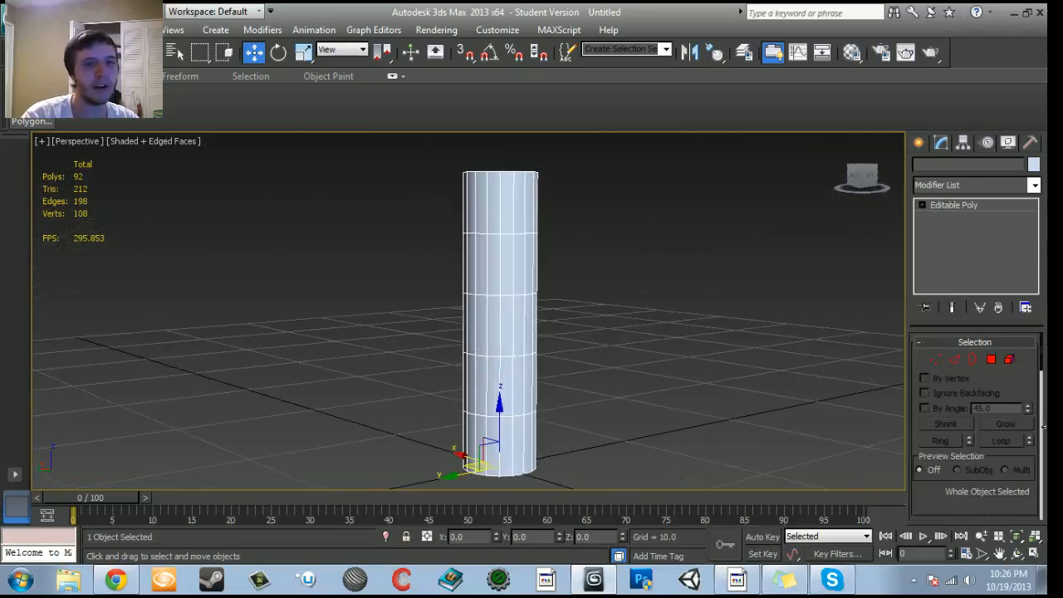
left_click(952, 361)
middle_click_drag(569, 368, 534, 352)
scroll(534, 352, "up", 3)
scroll(498, 386, "down", 3)
scroll(486, 399, "up", 3)
middle_click_drag(473, 398, 474, 351)
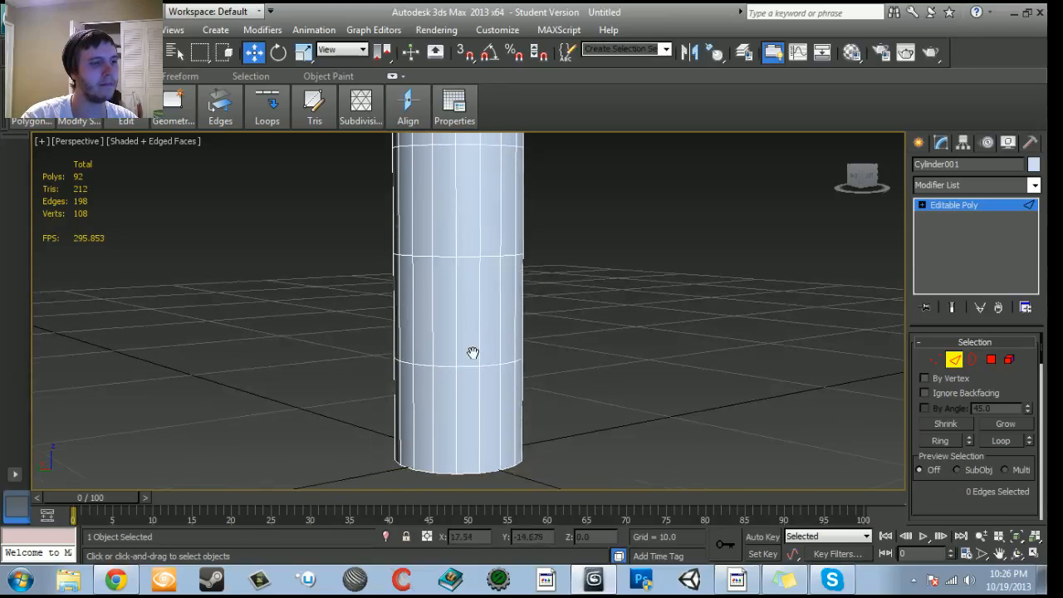
scroll(469, 332, "down", 2)
Select the three upper horizontal edge loops between the cylinder's ends and remove them together with their vertices.
left_click(446, 280)
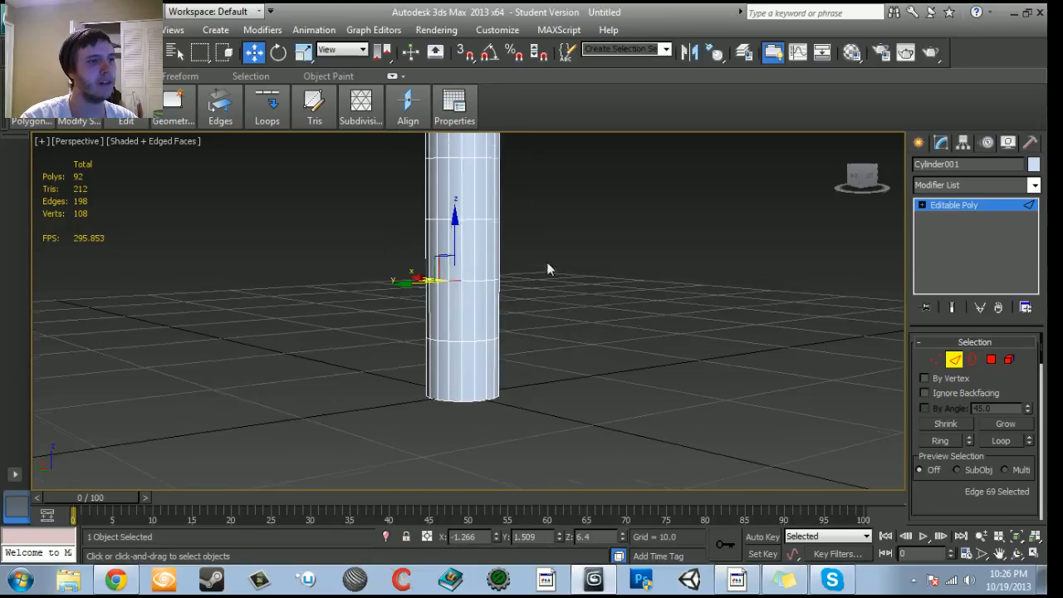
middle_click_drag(532, 268, 544, 287)
left_click(431, 247, "ctrl")
middle_click_drag(634, 252, 635, 284)
left_click(465, 264, "ctrl")
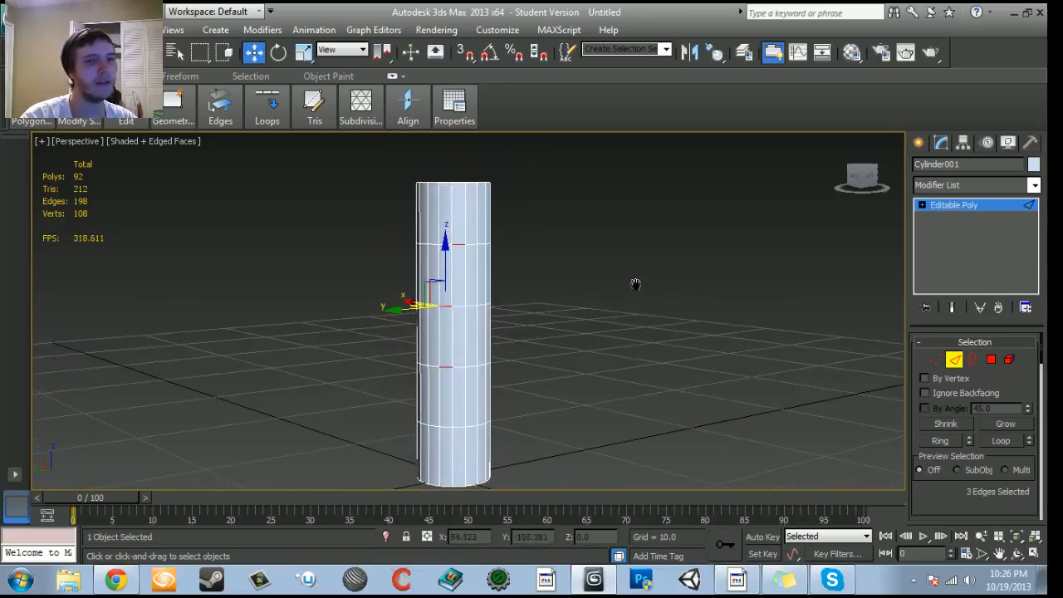
left_click(1002, 440)
key("ctrl+BackSpace")
Move the remaining horizontal edge loop down along Z to just above the cylinder's base.
scroll(462, 325, "up", 5)
middle_click_drag(460, 254, 464, 353)
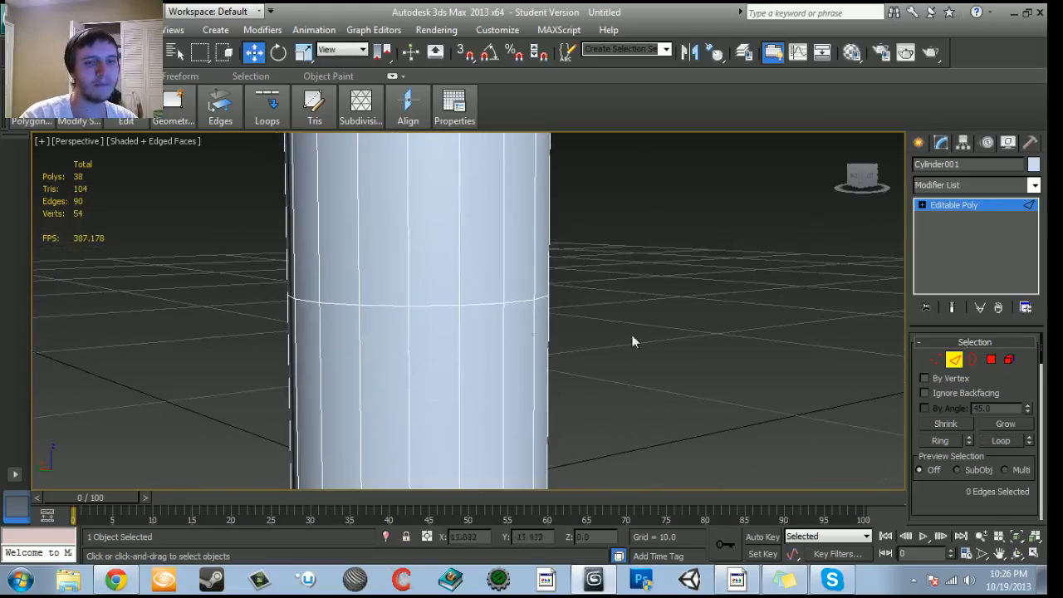
left_click(388, 306)
double_click(444, 307)
scroll(429, 349, "down", 5)
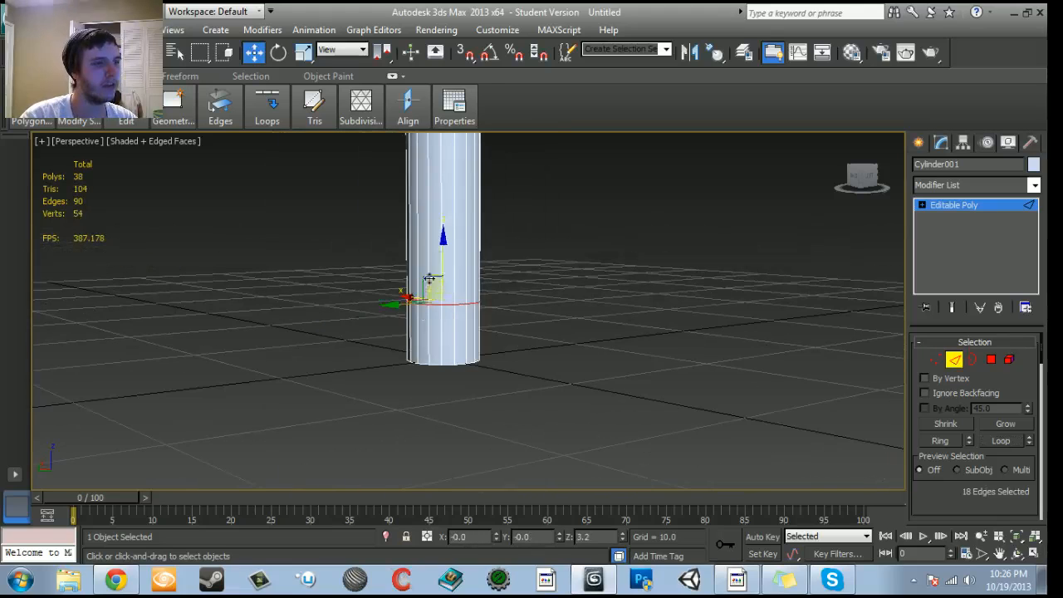
left_click_drag(444, 243, 446, 288)
middle_click_drag(457, 297, 455, 320)
Leave edge editing and check the flashlight reference photo in Chrome, returning to 3ds Max.
left_click(919, 143)
scroll(581, 311, "down", 6)
middle_click_drag(502, 363, 551, 366)
scroll(551, 365, "up", 6)
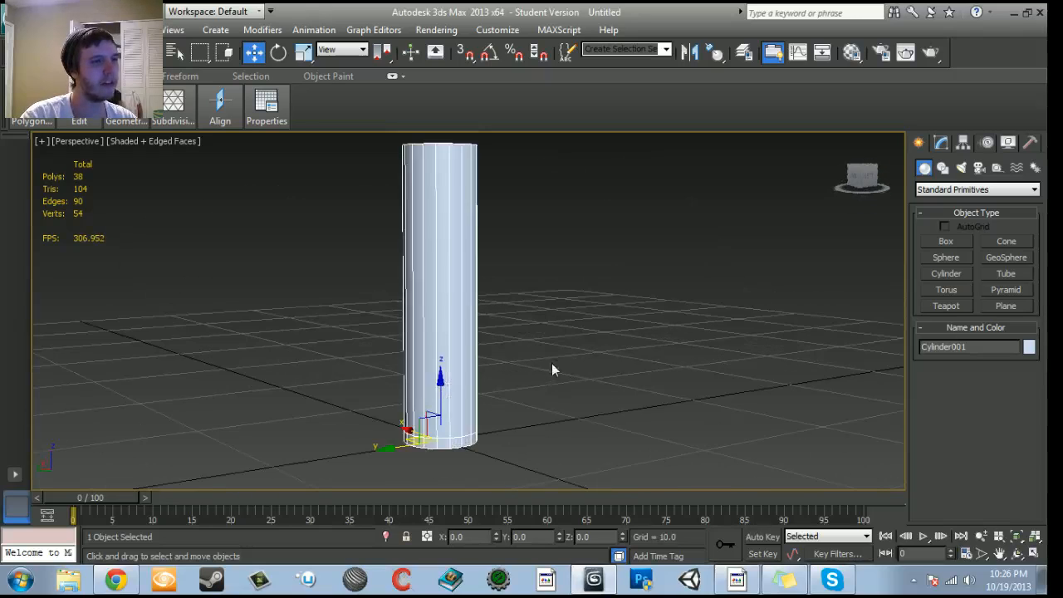
scroll(550, 370, "up", 2)
left_click(116, 579)
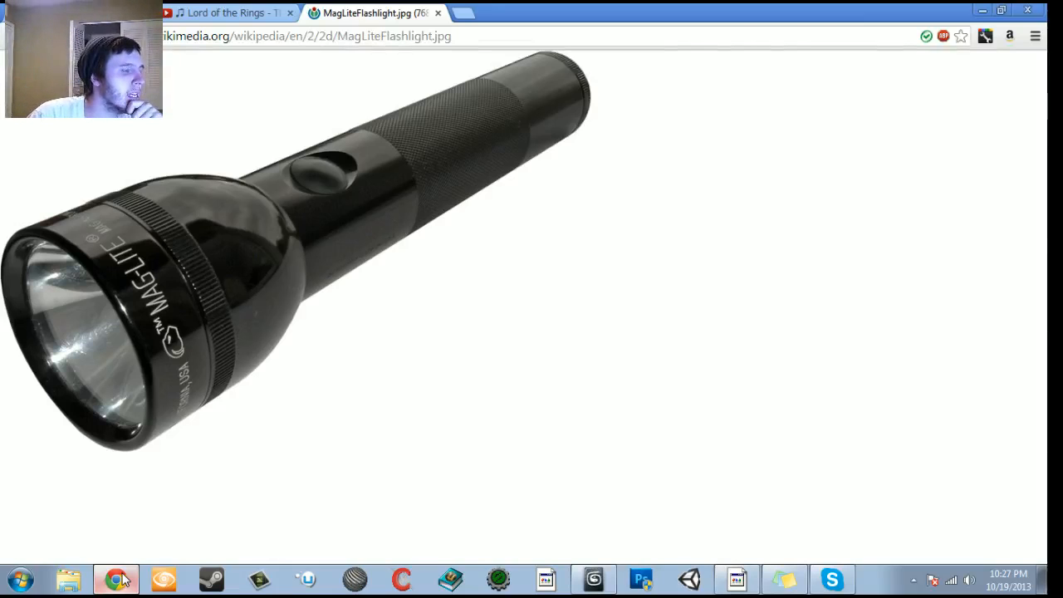
left_click(117, 579)
middle_click_drag(548, 354, 479, 386)
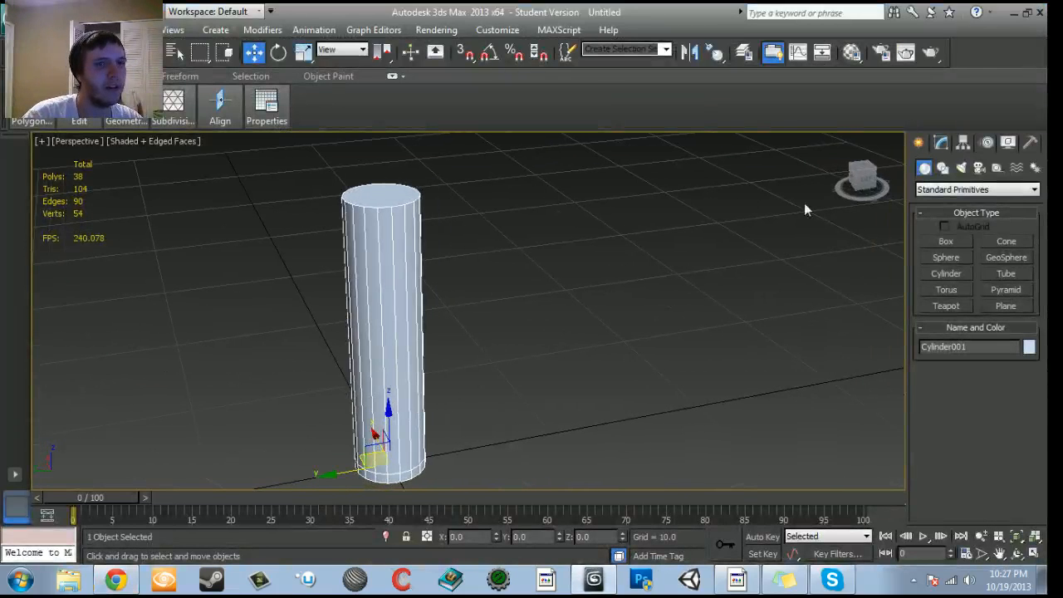
left_click(946, 273)
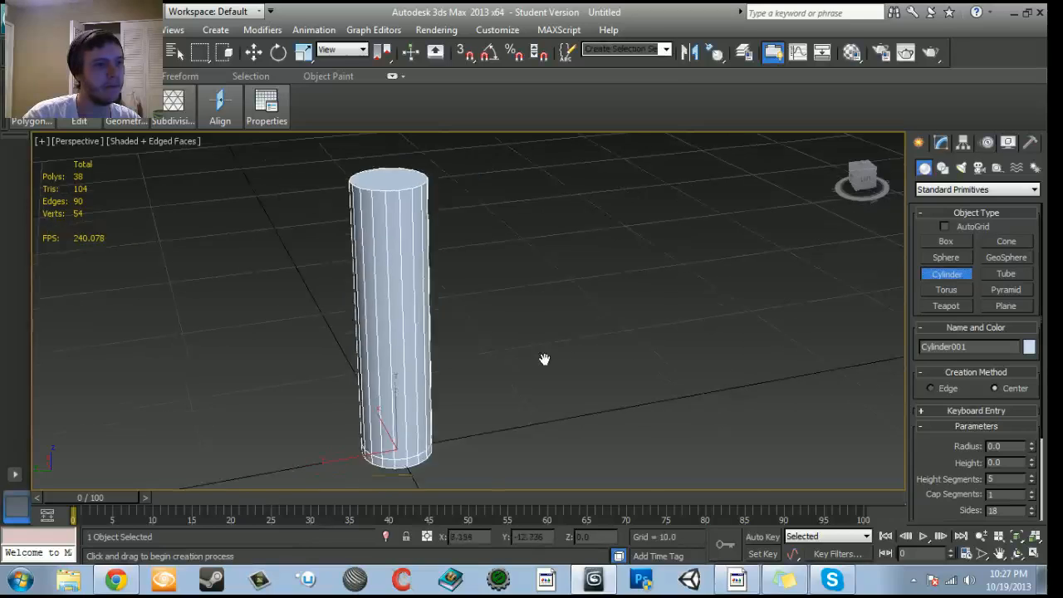
scroll(546, 360, "down", 3)
key("t")
scroll(465, 360, "up", 10)
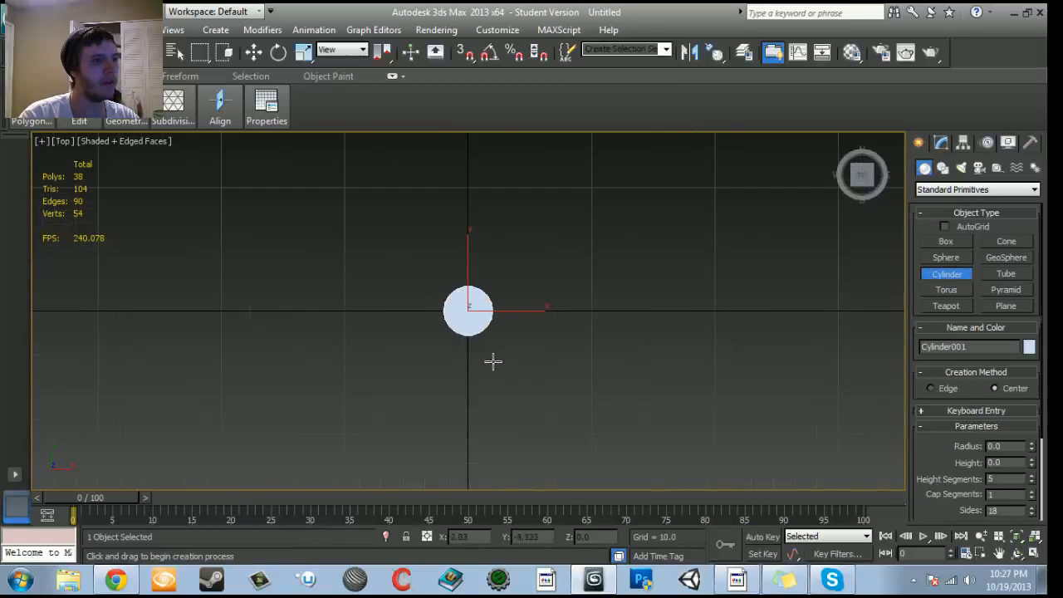
left_click_drag(467, 312, 483, 353)
key("w")
middle_click_drag(479, 376, 482, 332, "alt")
In the Top view, create a second cylinder around the body's centre with a radius of about 2.6 and a height of about 0.5.
key("t")
key("z")
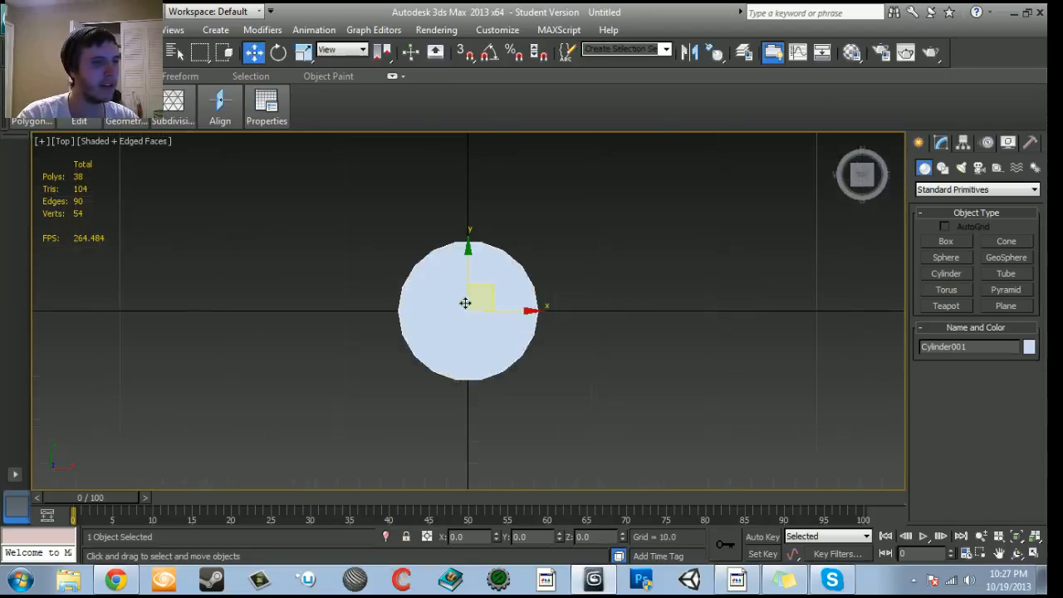
left_click(961, 281)
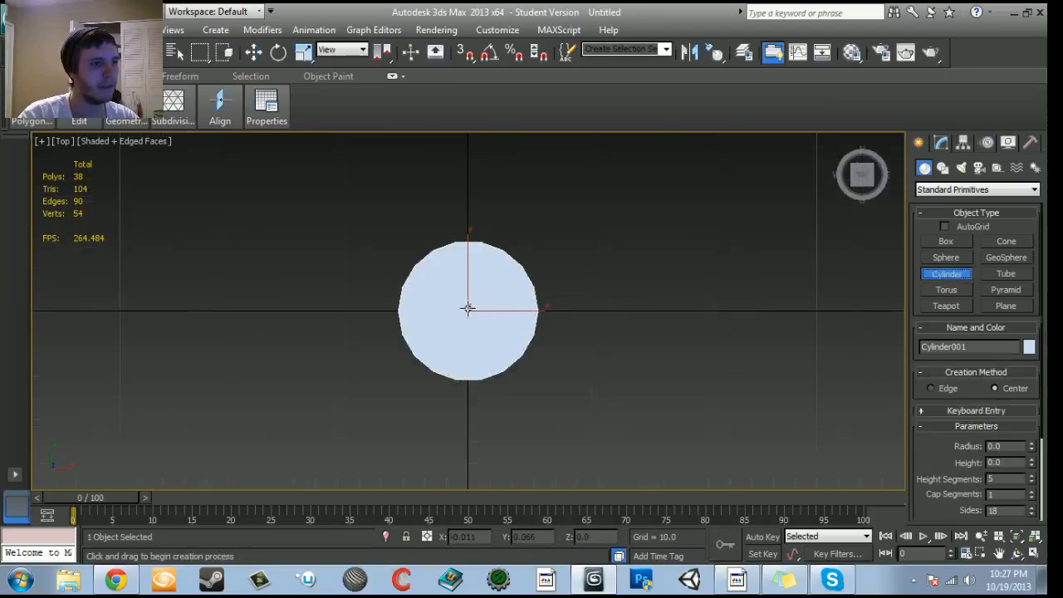
left_click_drag(468, 308, 504, 379)
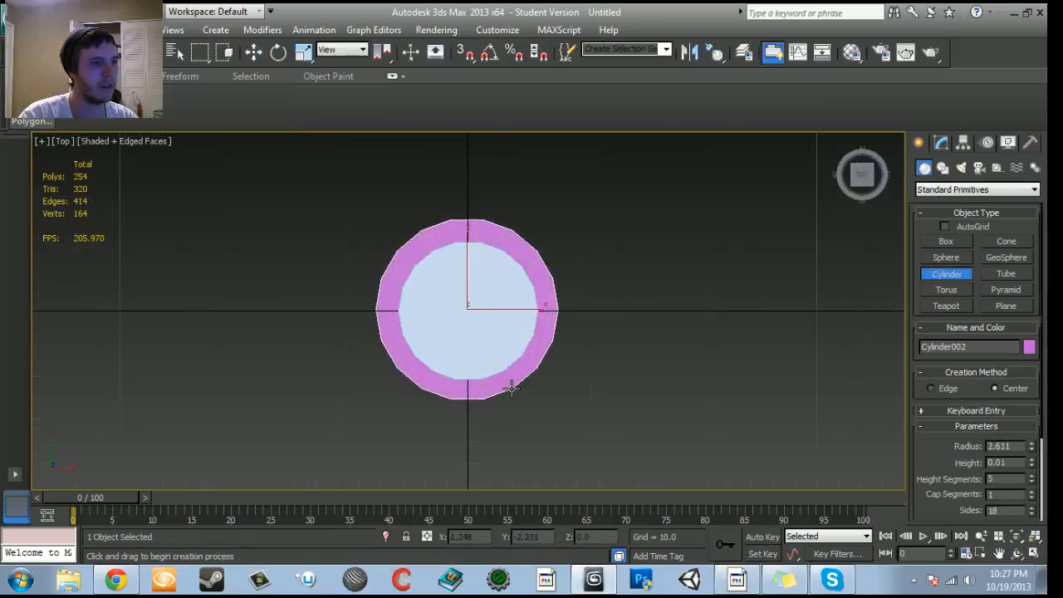
key("w")
key("p")
middle_click_drag(516, 377, 516, 338, "alt")
scroll(527, 290, "down", 4)
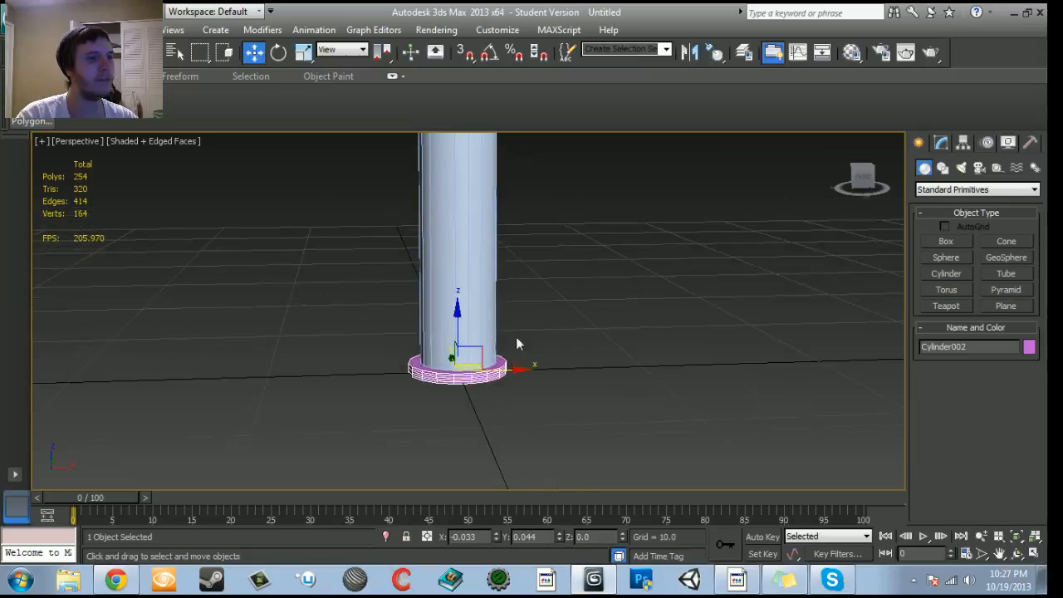
Raise the new disc along Z to the body's upper end, at a height of about 15.8.
left_click_drag(458, 318, 458, 184)
middle_click_drag(626, 308, 643, 446)
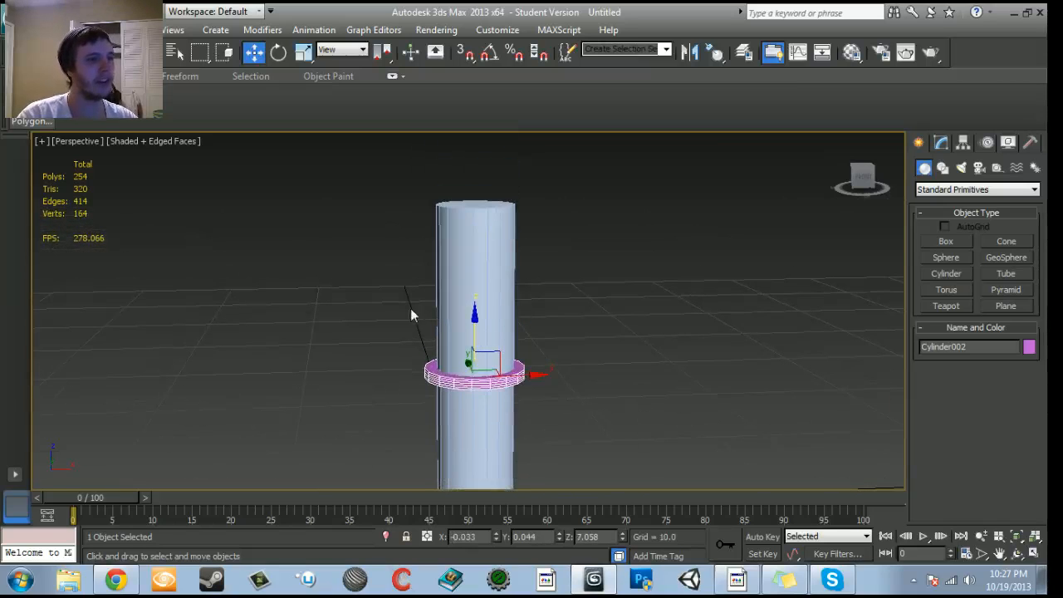
left_click_drag(475, 331, 470, 150)
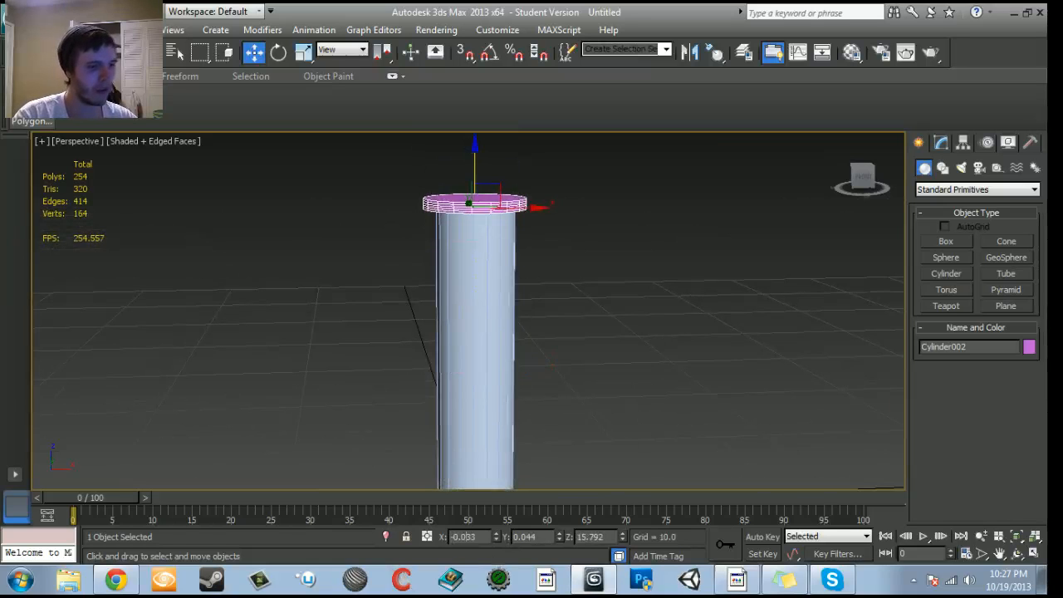
Align the disc with the body's axis by setting its X and Y positions to 0.
left_click_drag(479, 537, 408, 540)
type("0")
key("Tab")
type("0")
key("Tab")
middle_click_drag(629, 306, 436, 333, "alt")
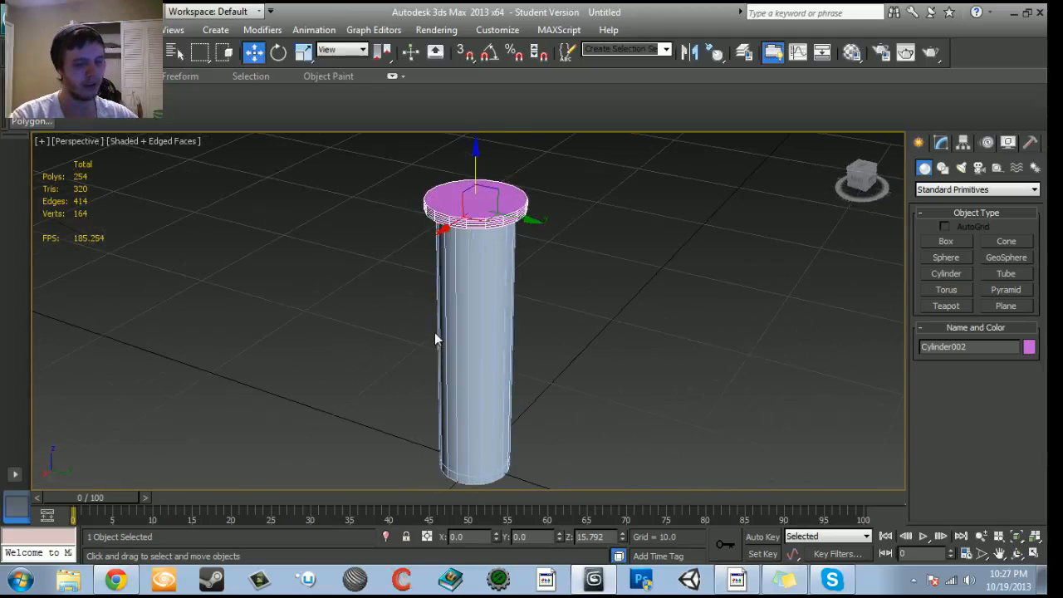
middle_click_drag(503, 275, 491, 330)
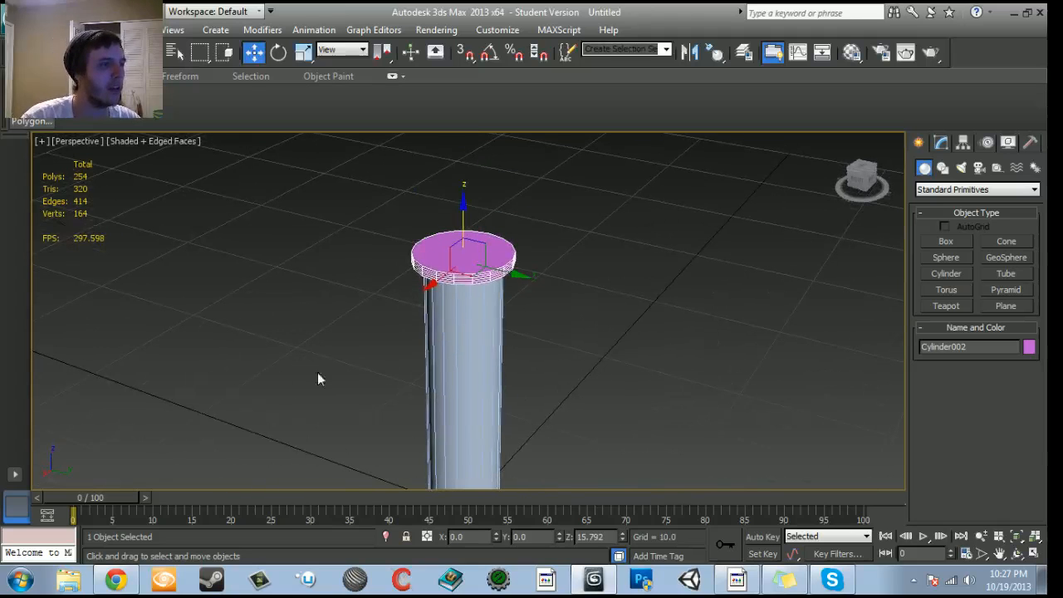
Compare the flashlight head in the Chrome reference photo with the model in 3ds Max.
left_click(115, 579)
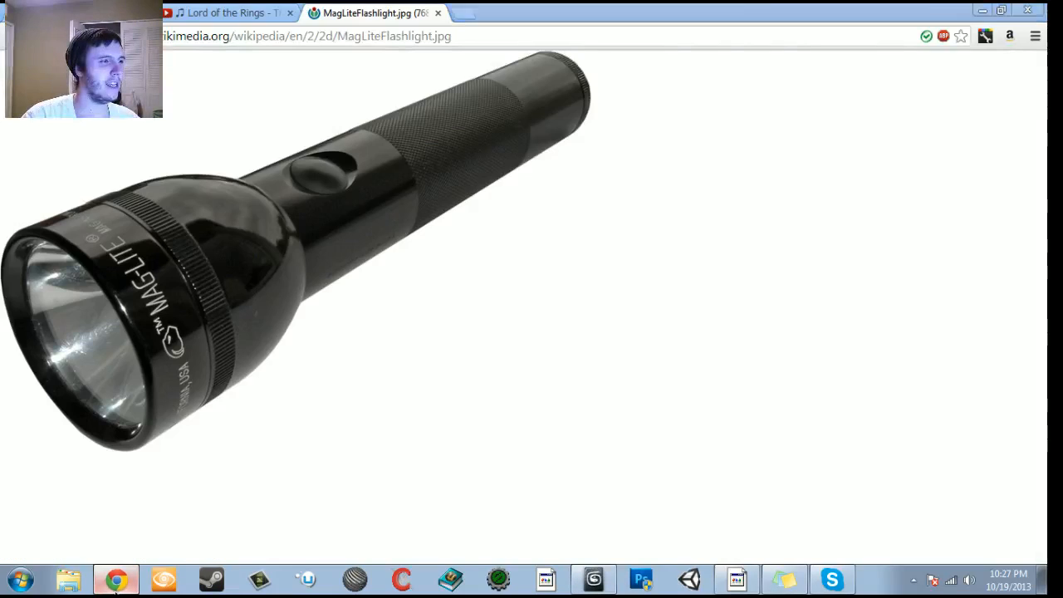
left_click(115, 579)
middle_click_drag(619, 311, 539, 313, "alt")
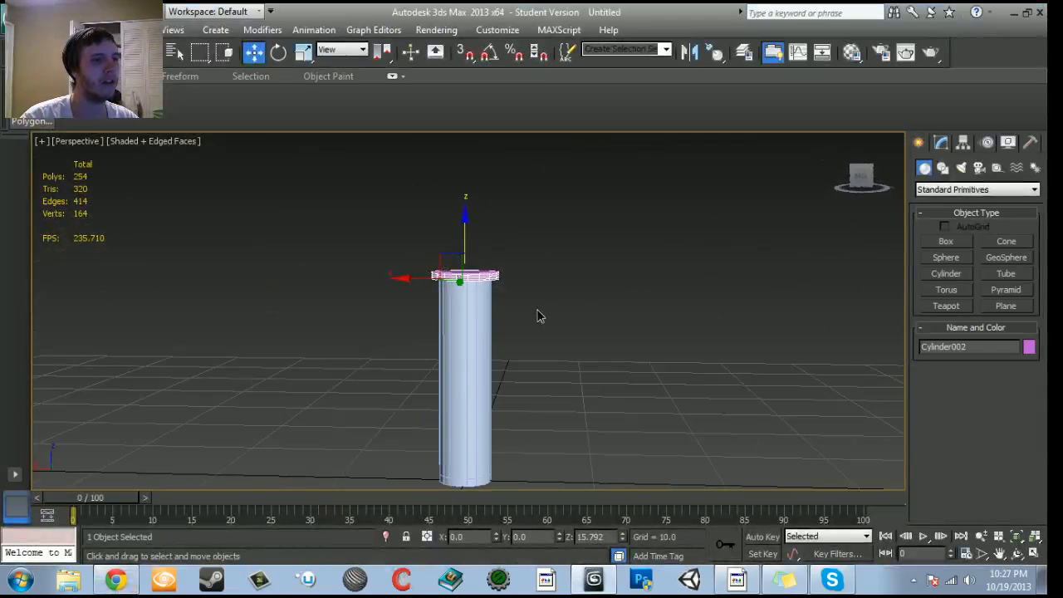
Set the disc's height to 1.
left_click(941, 142)
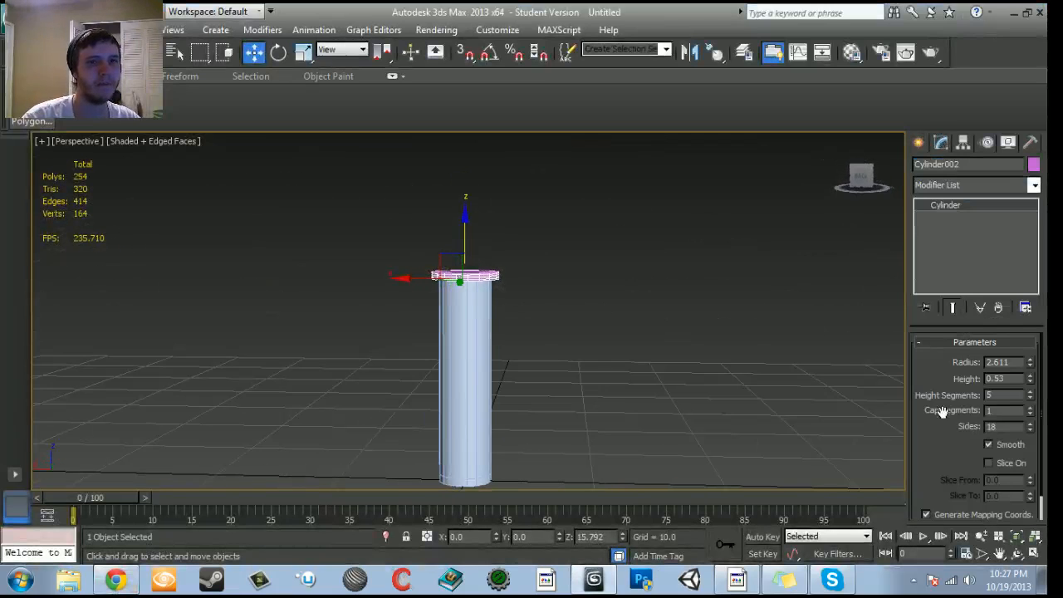
left_click_drag(1005, 379, 944, 368)
type("1")
key("Return")
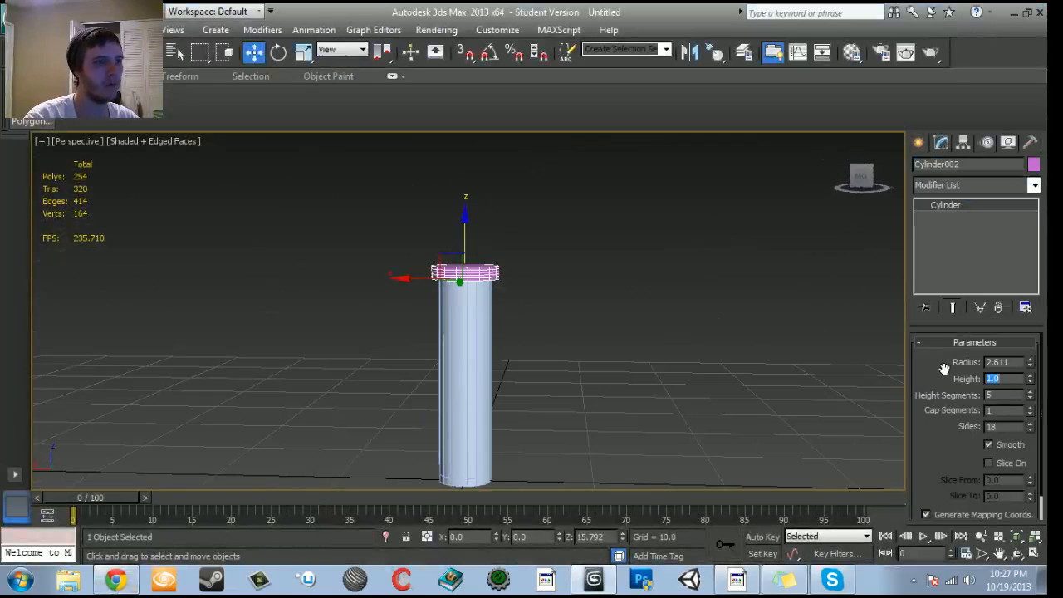
Set the head cylinder's height to 3 and compare its proportions with the flashlight head in the Chrome reference photo.
type("3")
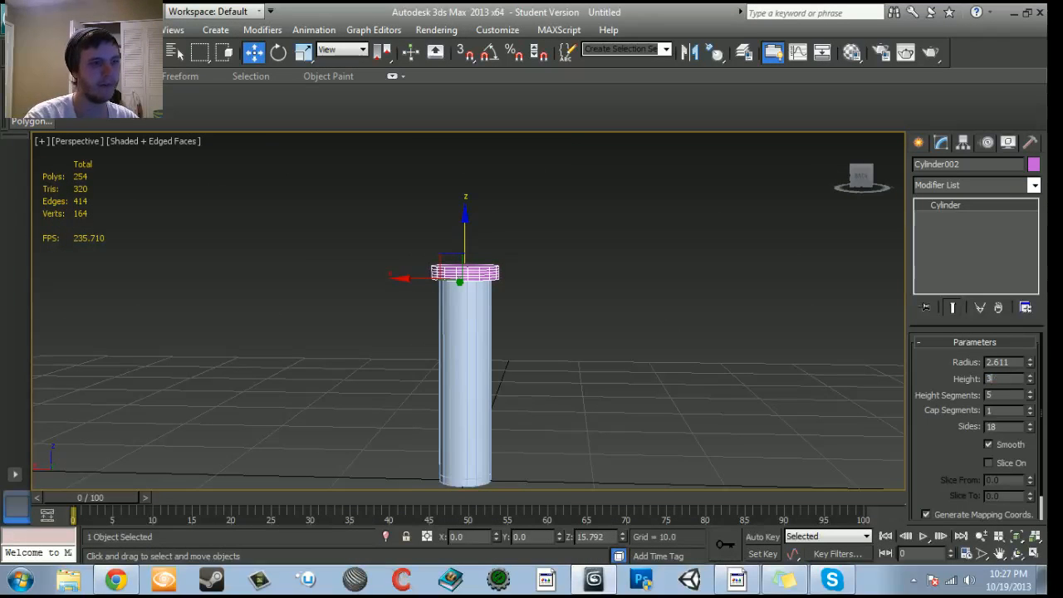
key("Return")
middle_click_drag(673, 359, 389, 366, "alt")
scroll(390, 365, "up", 3)
scroll(332, 352, "down", 1)
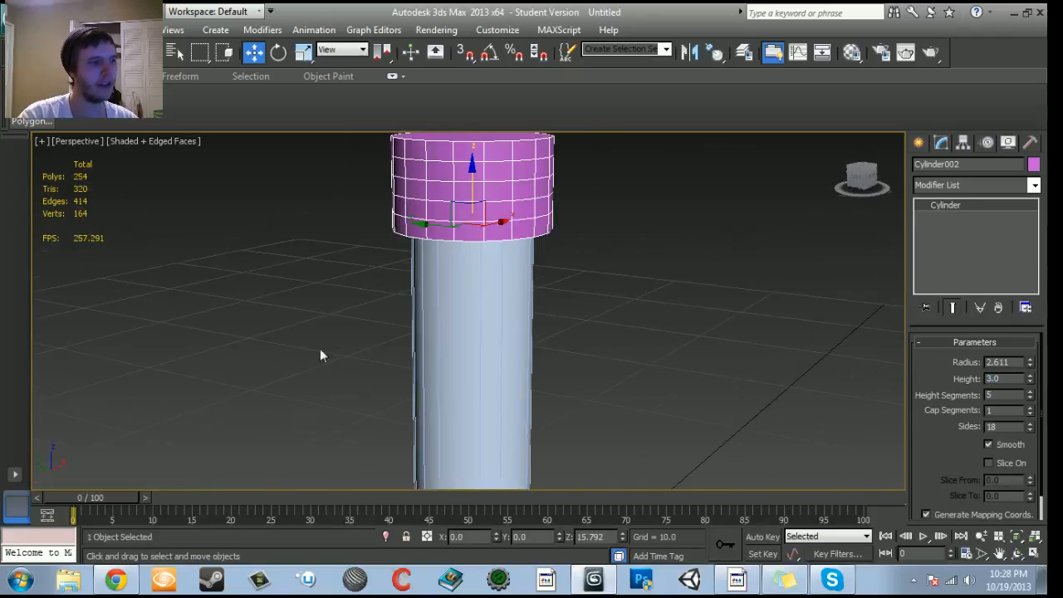
left_click(118, 580)
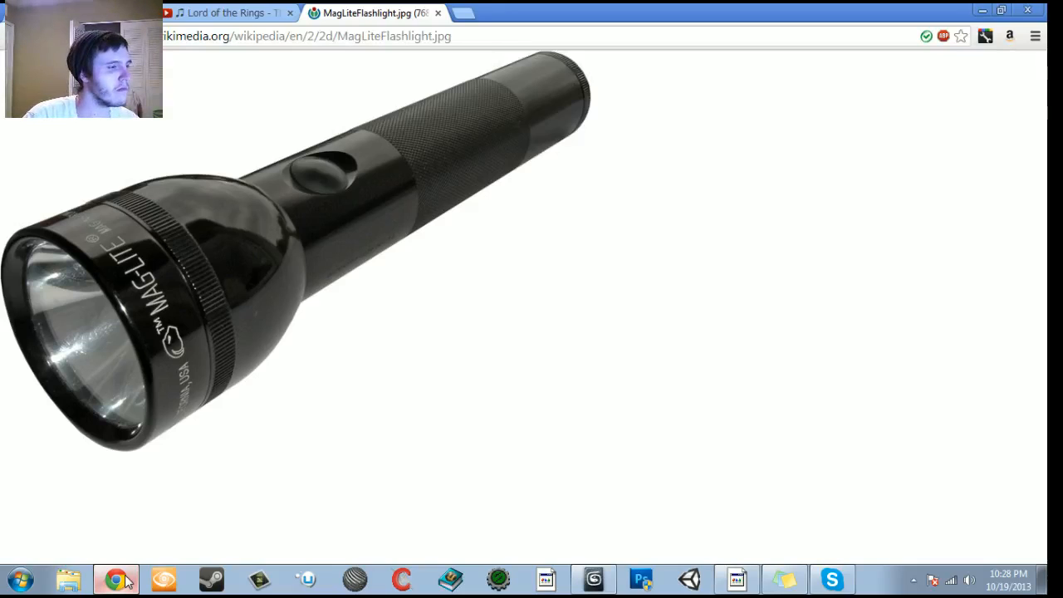
left_click(118, 580)
Move the head cylinder along X away from the body, to an X position of about 9.
middle_click_drag(372, 336, 478, 272, "alt")
left_click_drag(539, 226, 818, 246)
middle_click_drag(728, 321, 557, 302)
key("f")
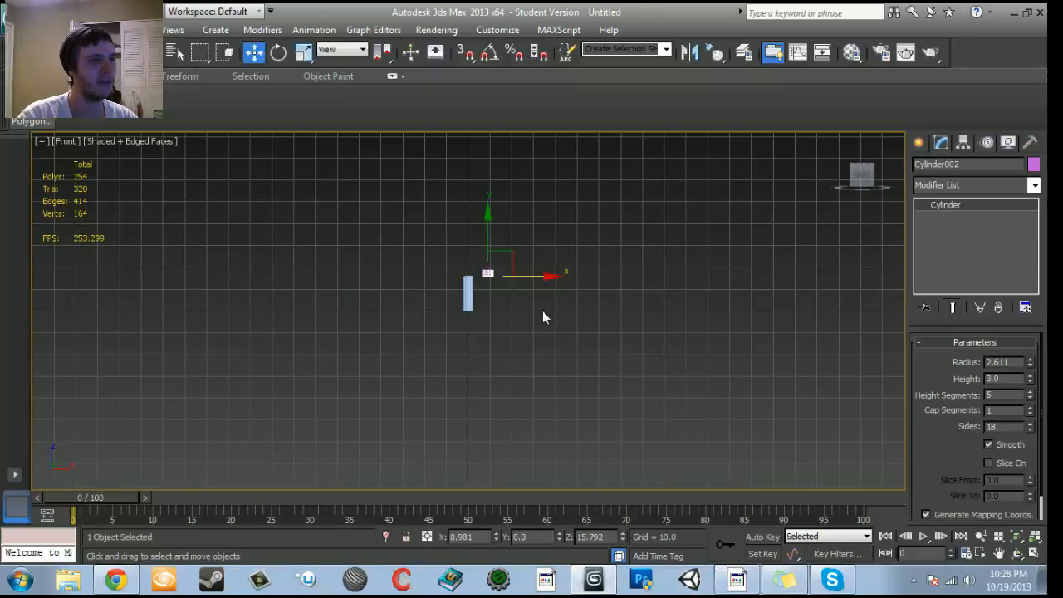
key("p")
key("z")
middle_click_drag(537, 316, 411, 309, "alt")
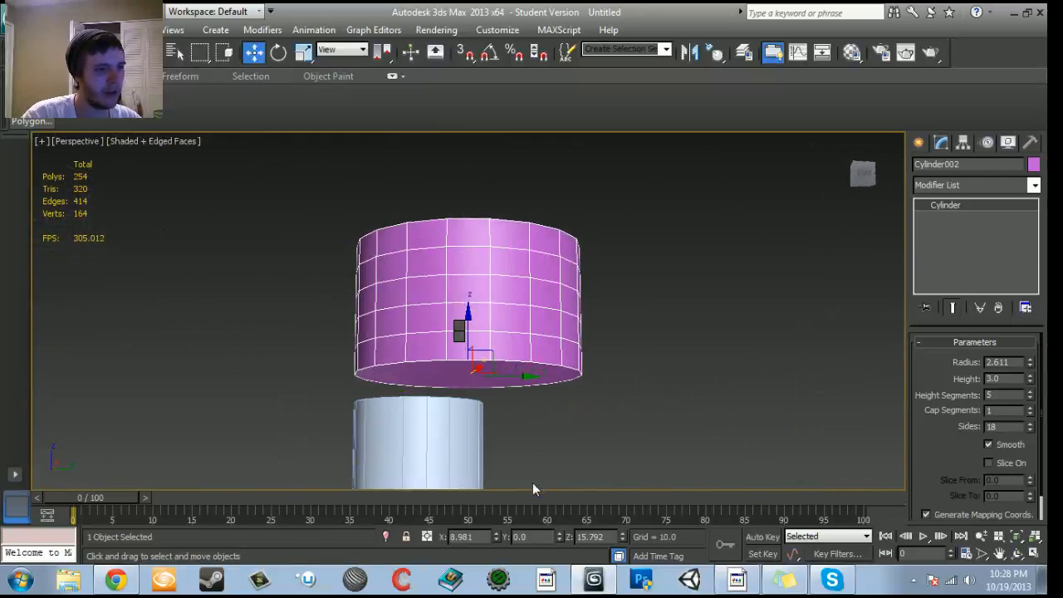
Convert the head cylinder to an Editable Poly and select its bottom cap polygon.
left_click(630, 483)
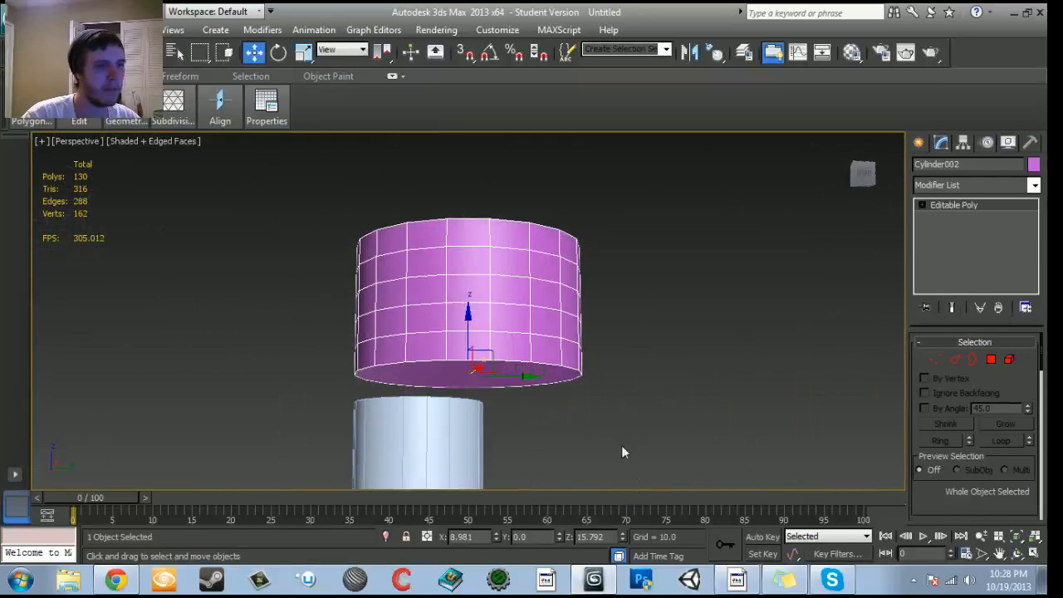
middle_click_drag(621, 445, 627, 392, "alt")
left_click(991, 358)
left_click(434, 380)
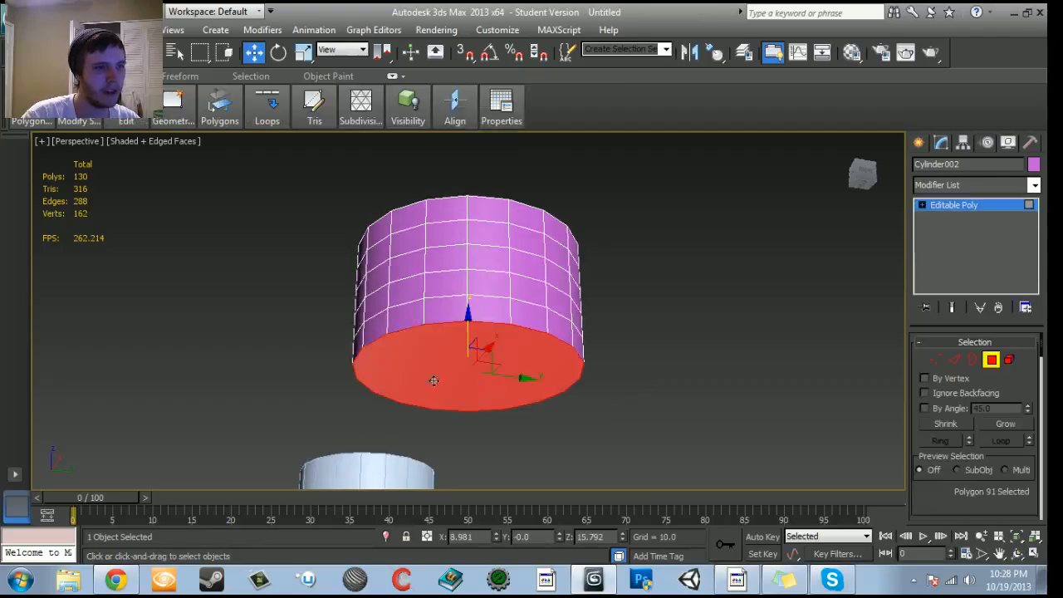
left_click_drag(1009, 392, 963, 259)
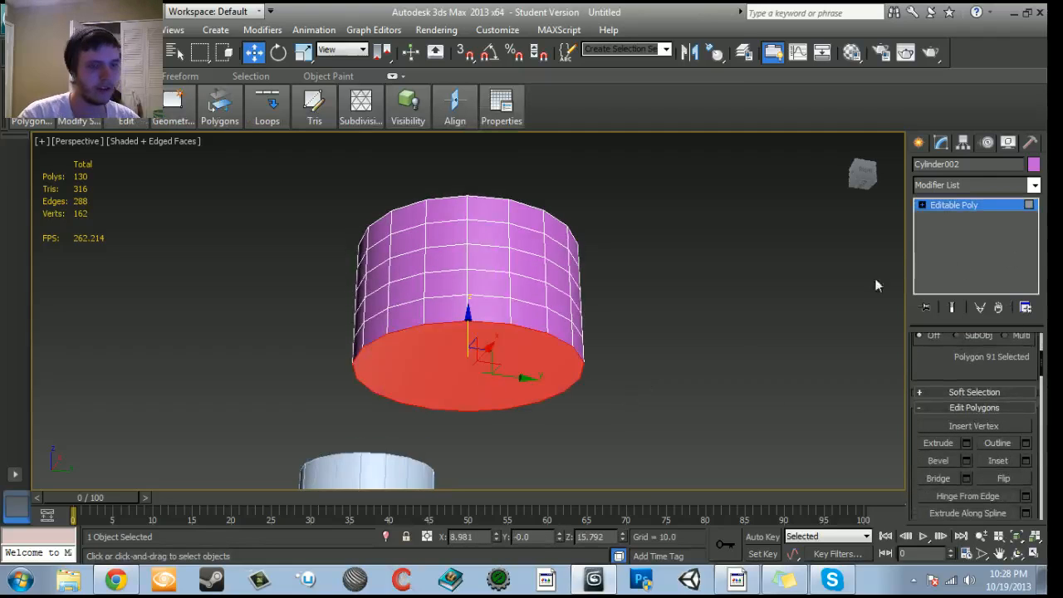
Taper the head's lower end by scaling the bottom polygon down to about the body's width and lowering it to a Z of about 14.7.
key("r")
left_click_drag(464, 383, 464, 438)
key("w")
middle_click_drag(547, 376, 501, 316, "alt")
left_click_drag(466, 310, 467, 351)
middle_click_drag(617, 415, 633, 330, "alt")
key("r")
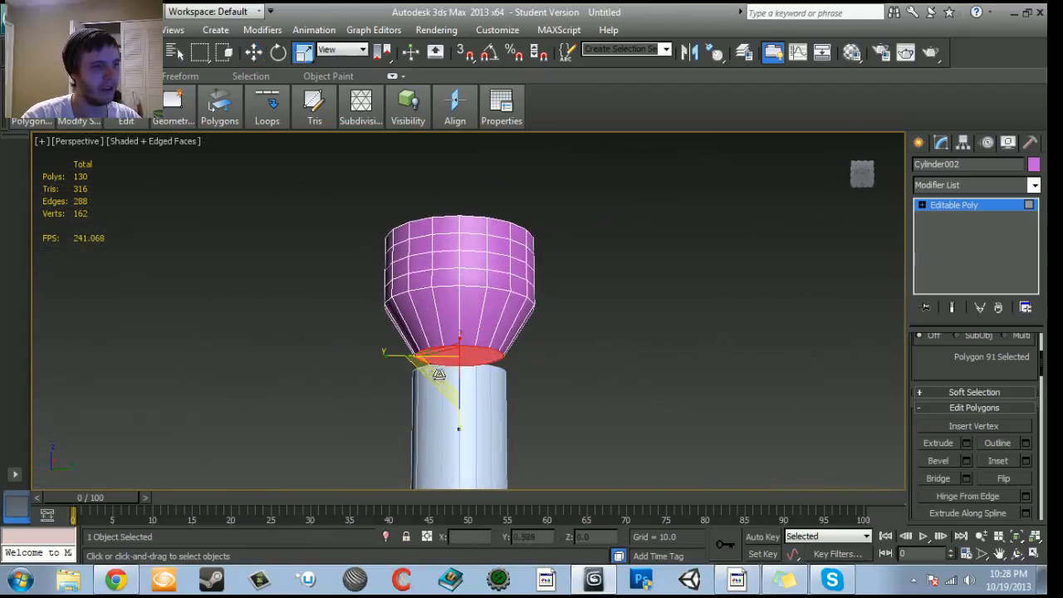
left_click_drag(441, 365, 448, 358)
key("w")
middle_click_drag(448, 358, 485, 436, "alt")
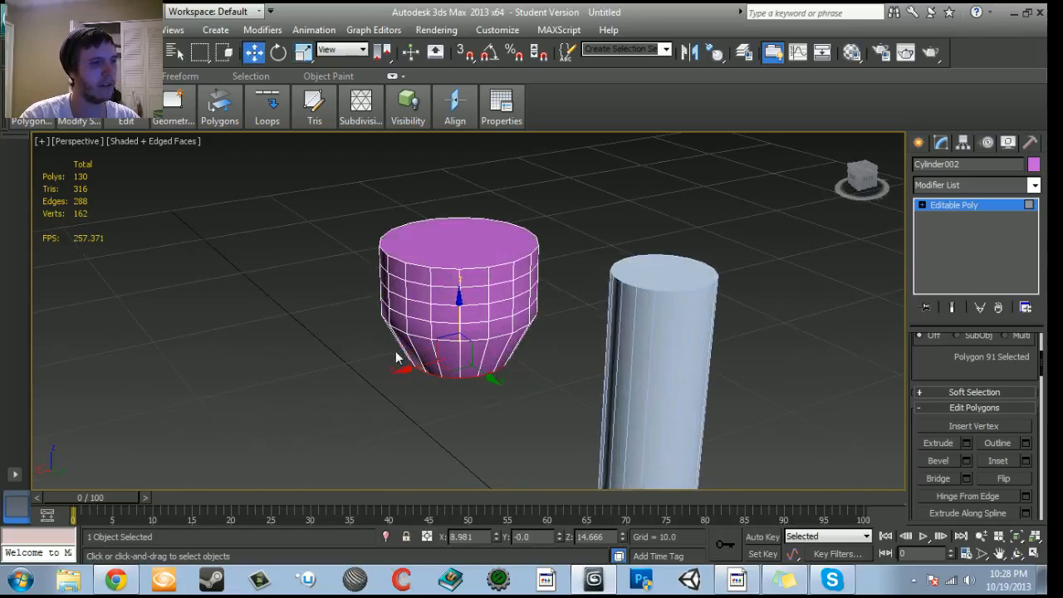
Inset the head's top cap polygon slightly to form a thin rim around its edge.
left_click(425, 246)
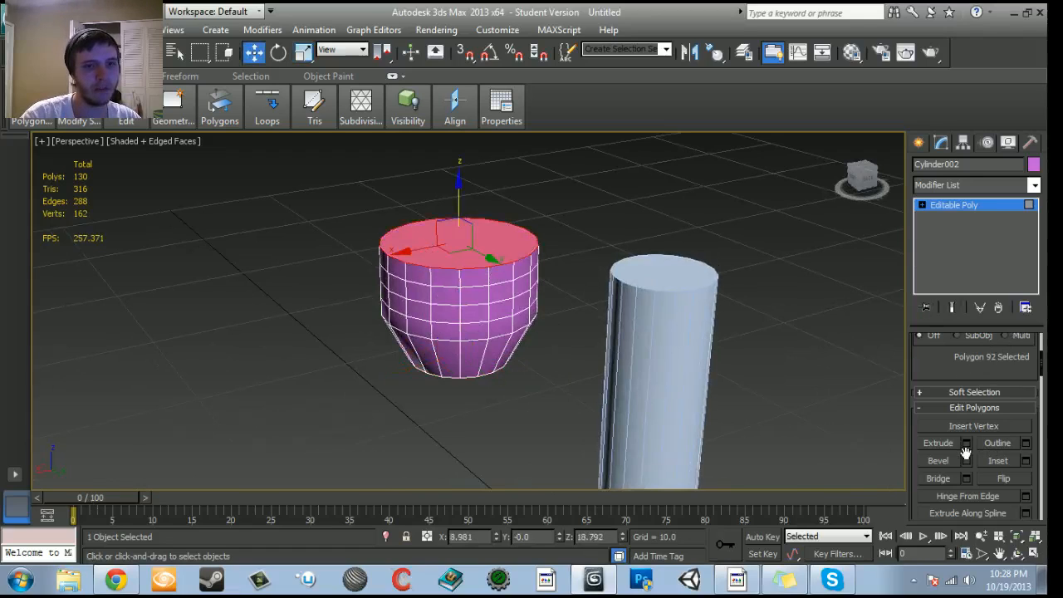
left_click(1027, 463)
middle_click_drag(780, 362, 704, 390, "alt")
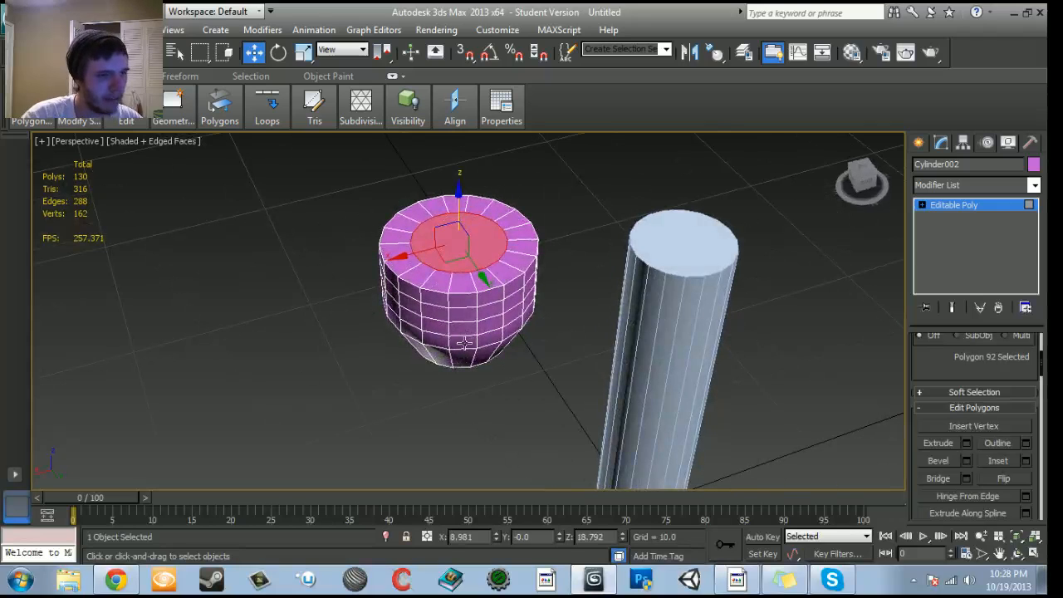
left_click_drag(464, 343, 464, 359)
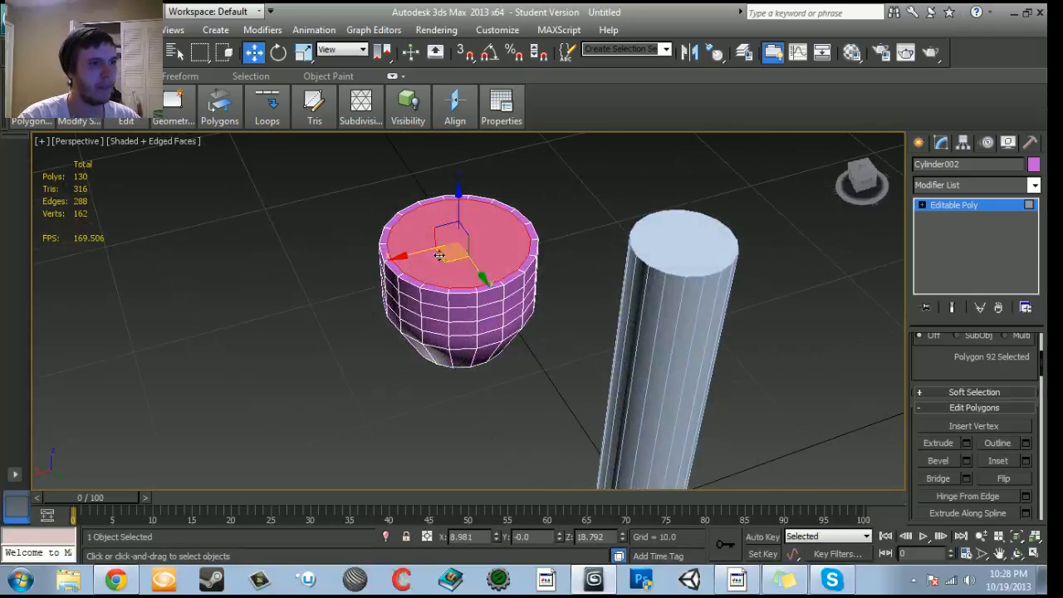
left_click(464, 358)
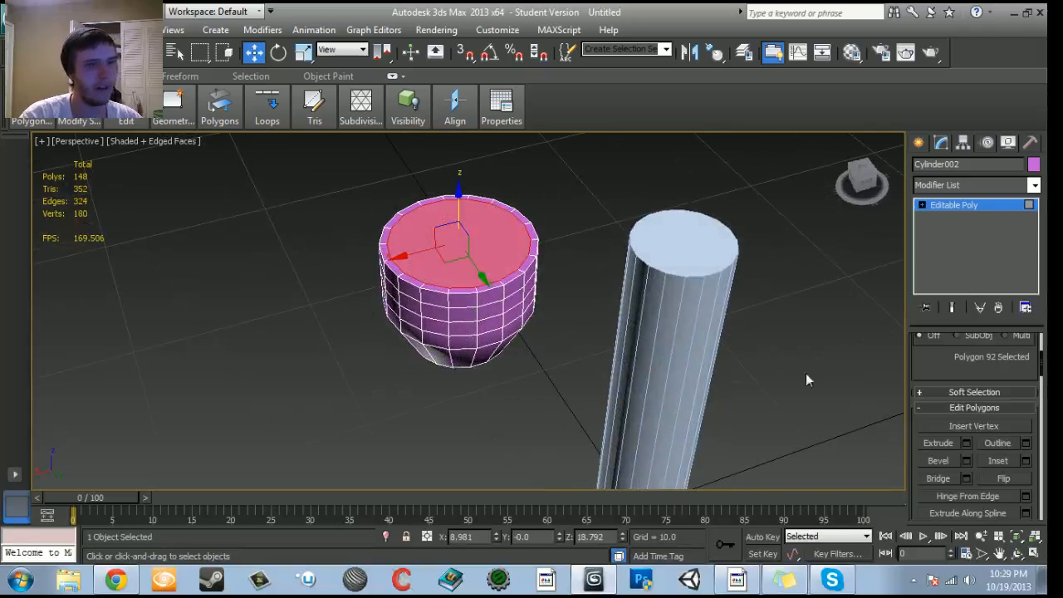
Extrude the inset top polygon inward by about 0.5 to recess it below the head's rim.
left_click(966, 443)
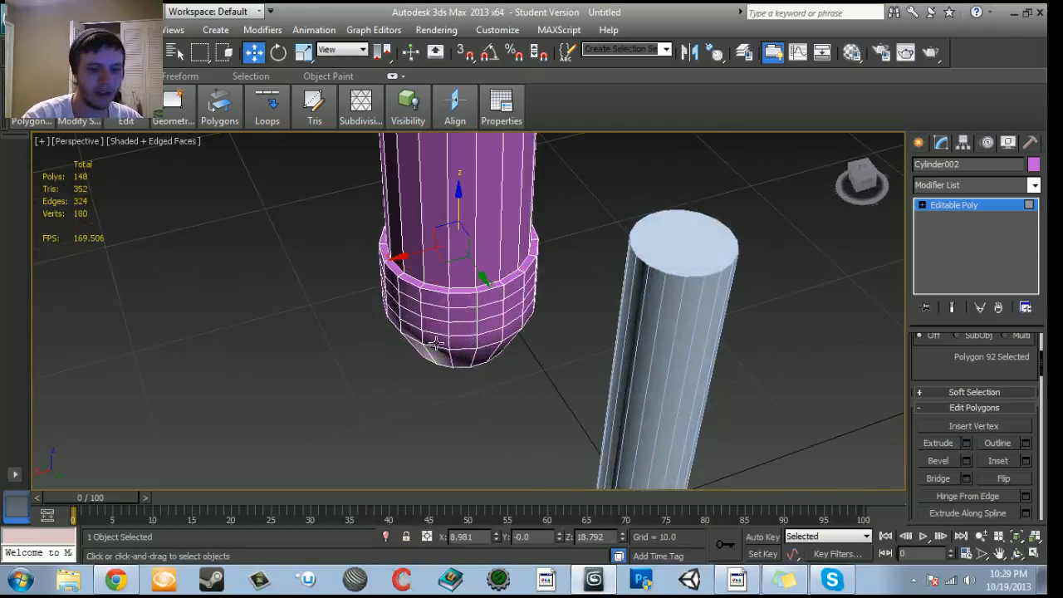
key("Return")
middle_click_drag(631, 296, 488, 343, "alt")
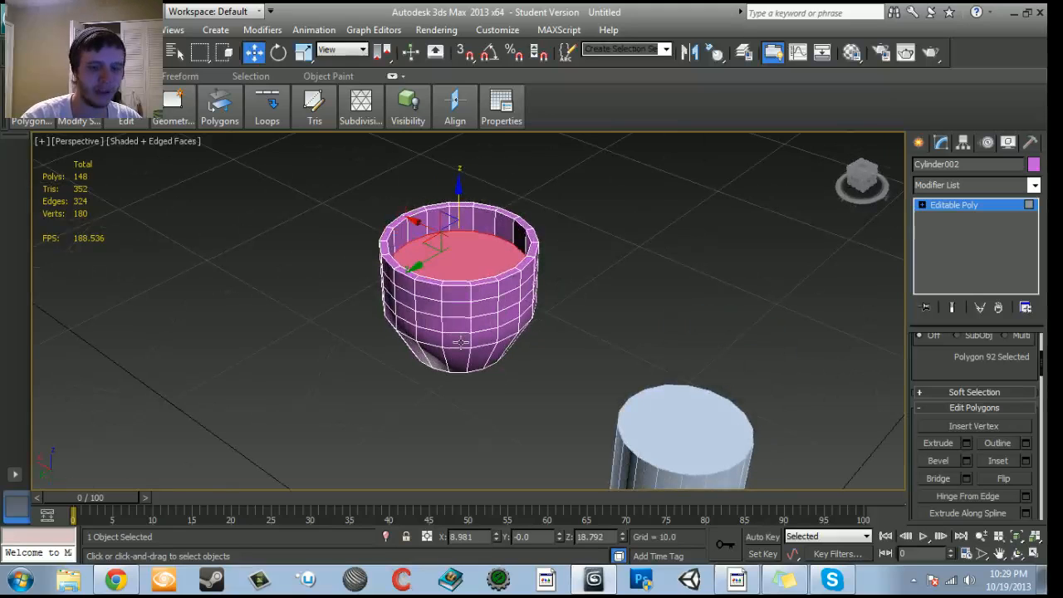
key("Return")
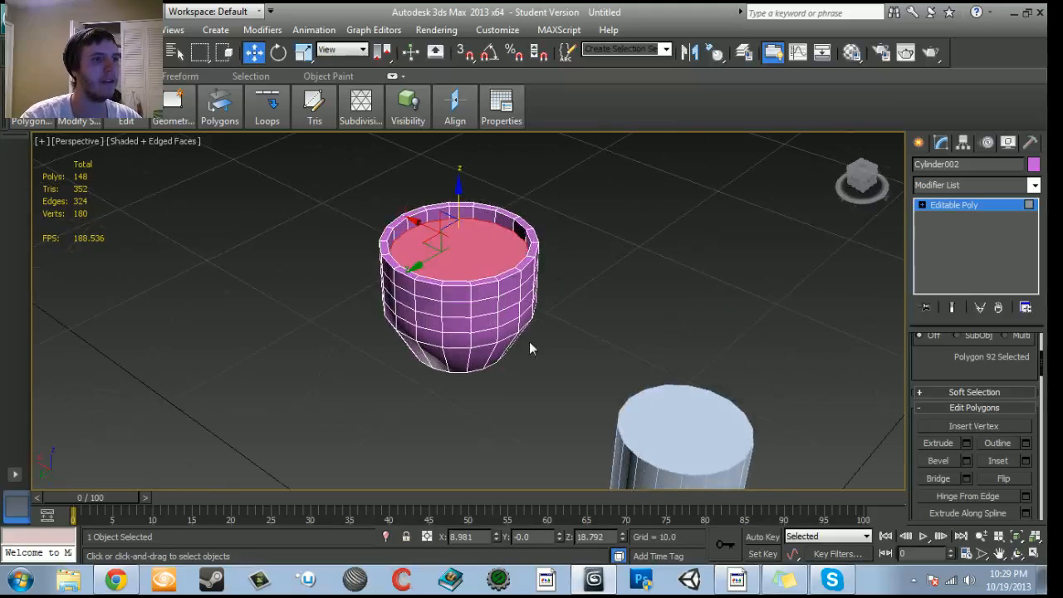
middle_click_drag(532, 348, 579, 315, "alt")
middle_click_drag(478, 365, 581, 351, "alt")
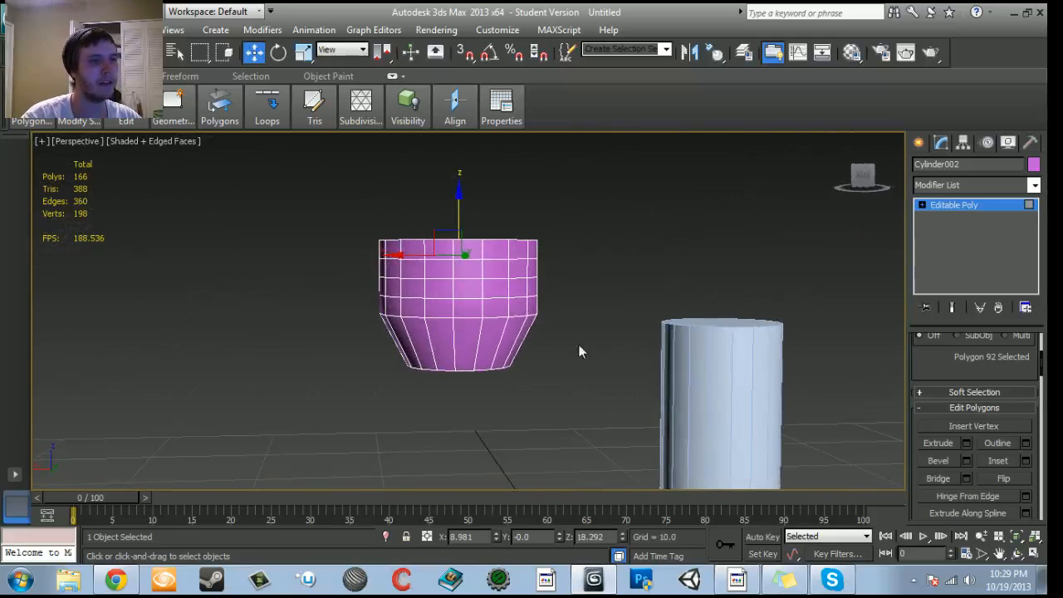
Leave polygon editing and realign the whole head with the body by setting its X position to 0.
left_click(917, 146)
middle_click_drag(681, 283, 414, 340, "alt")
double_click(461, 536)
type("0")
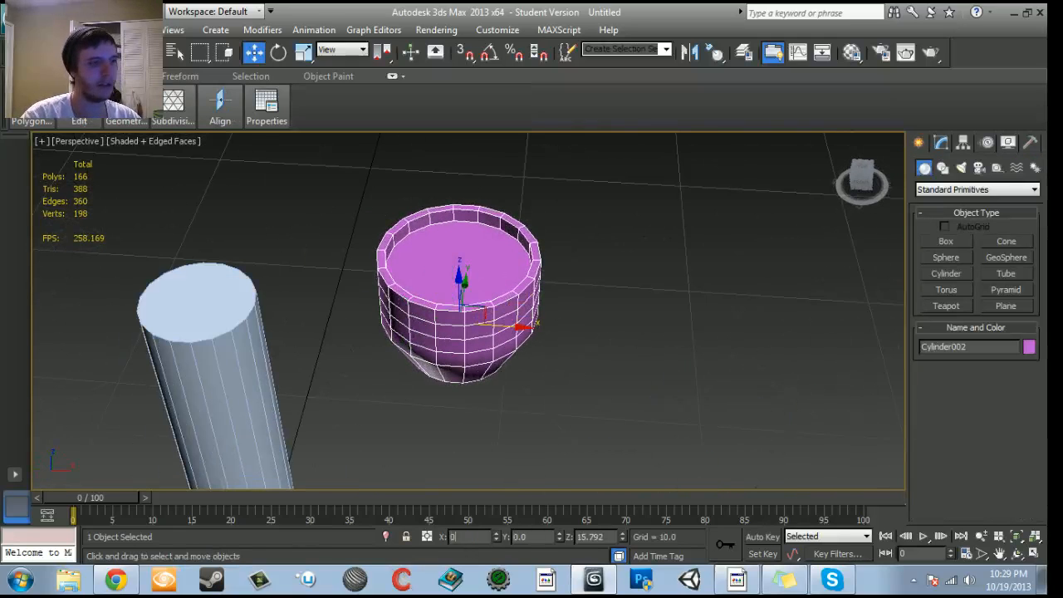
key("Return")
middle_click_drag(332, 433, 247, 371, "alt")
scroll(520, 326, "down", 5)
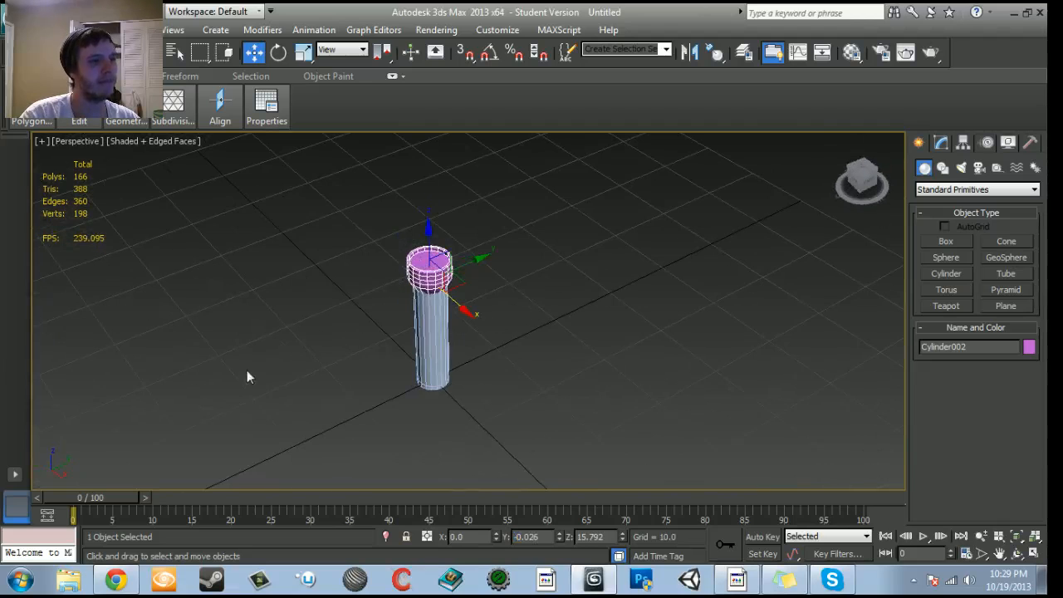
Remove the horizontal edge loop closest to the rim on the head's outer wall, including its vertices.
scroll(302, 350, "up", 5)
middle_click_drag(341, 322, 441, 314)
scroll(355, 355, "up", 3)
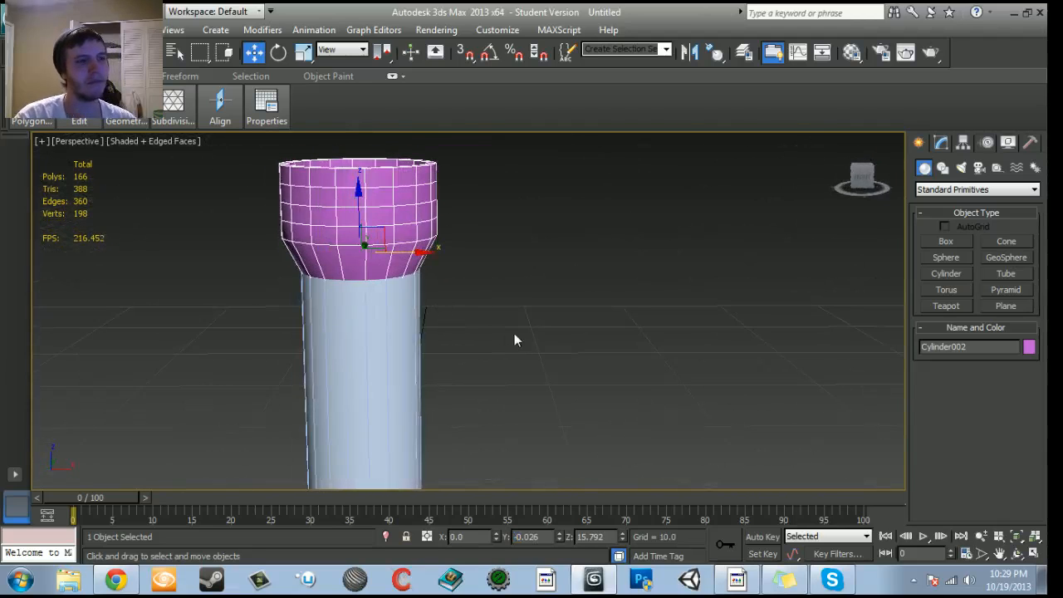
middle_click_drag(517, 341, 537, 332)
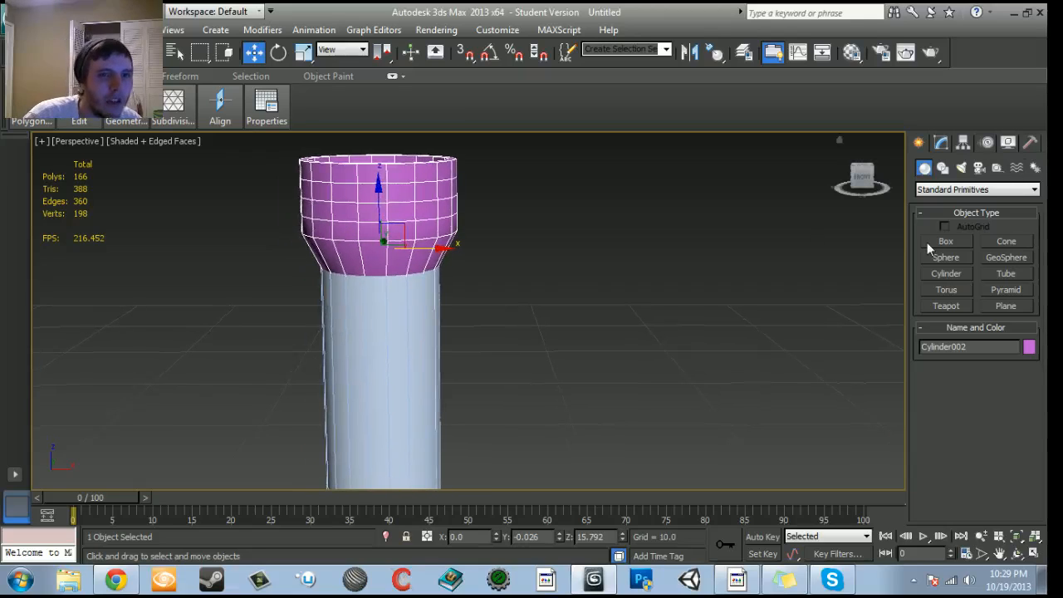
left_click(940, 143)
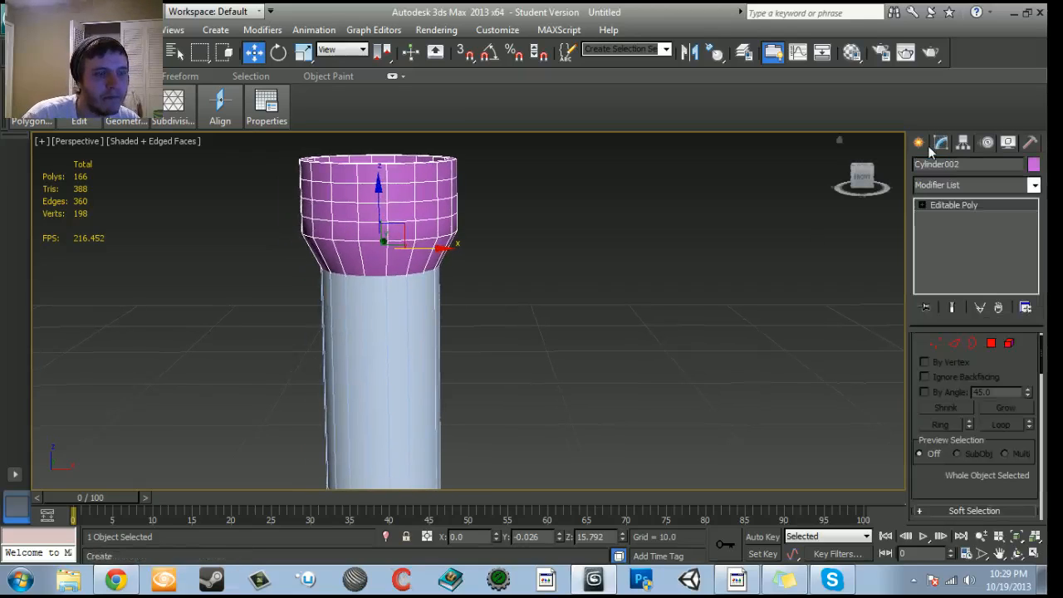
left_click(954, 343)
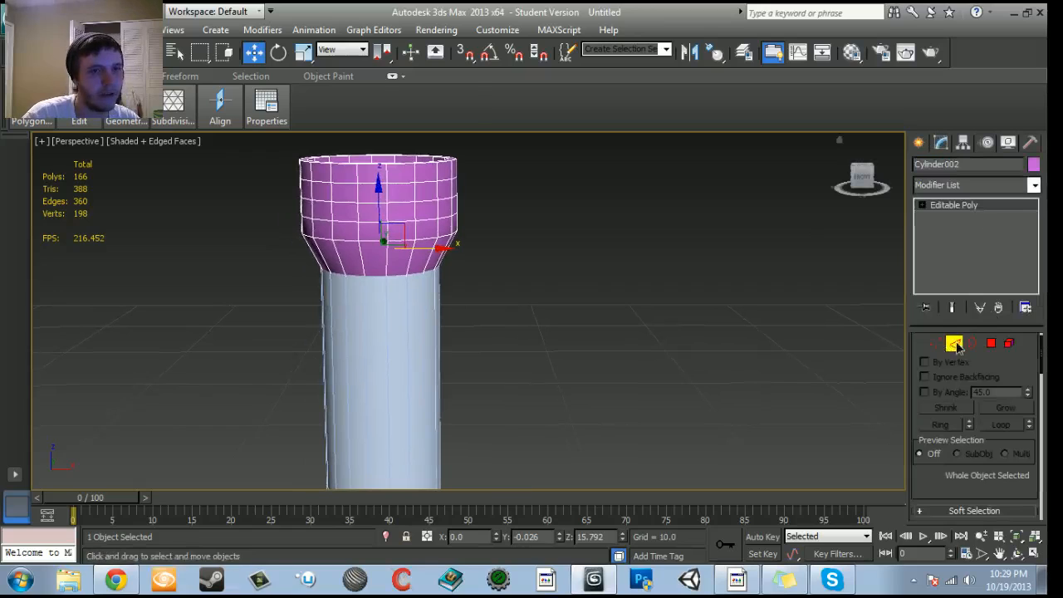
scroll(557, 294, "up", 5)
middle_click_drag(487, 275, 471, 267)
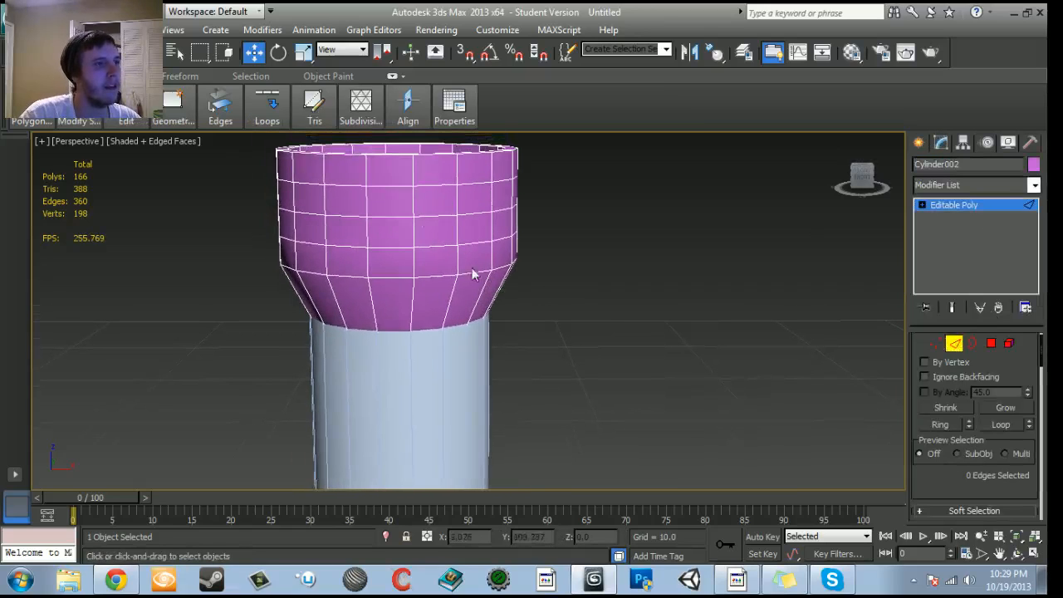
left_click(393, 179)
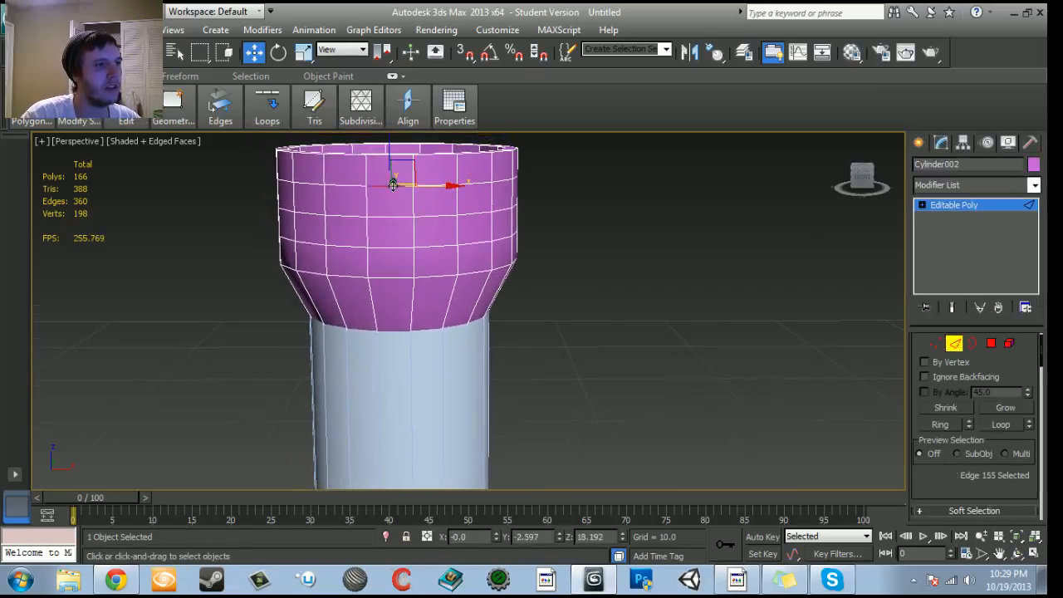
left_click(1000, 429)
key("ctrl+BackSpace")
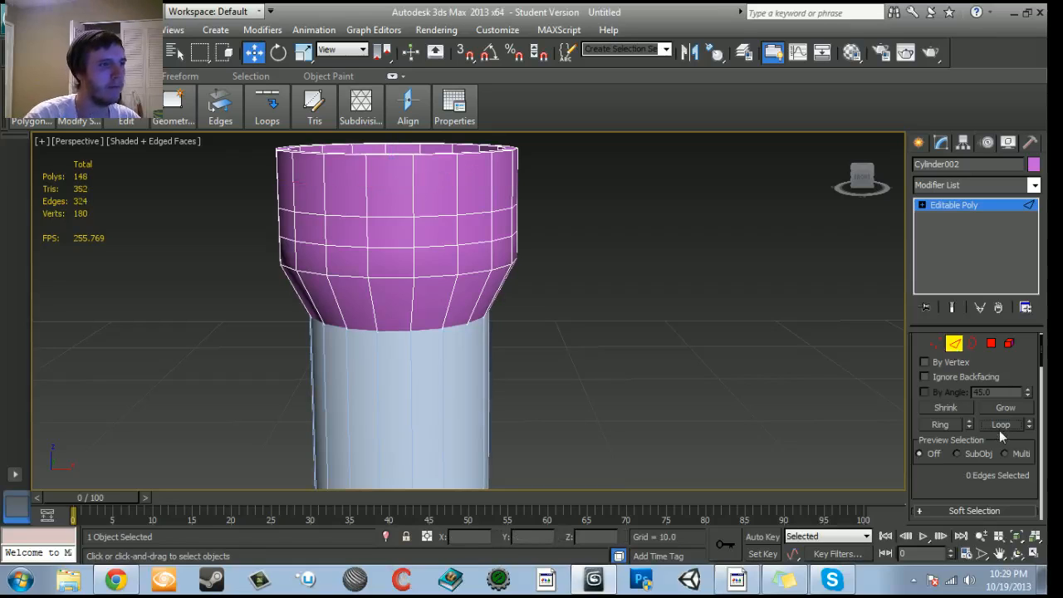
Remove the next horizontal edge loop down the head's wall with its vertices, checking the head against the Chrome reference photo.
left_click(380, 216)
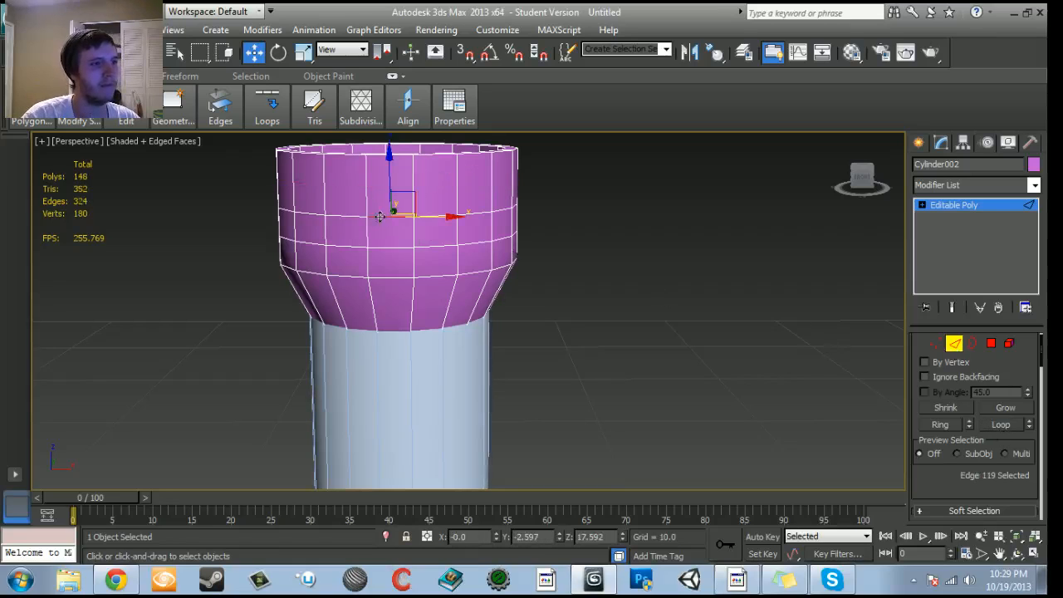
left_click(117, 581)
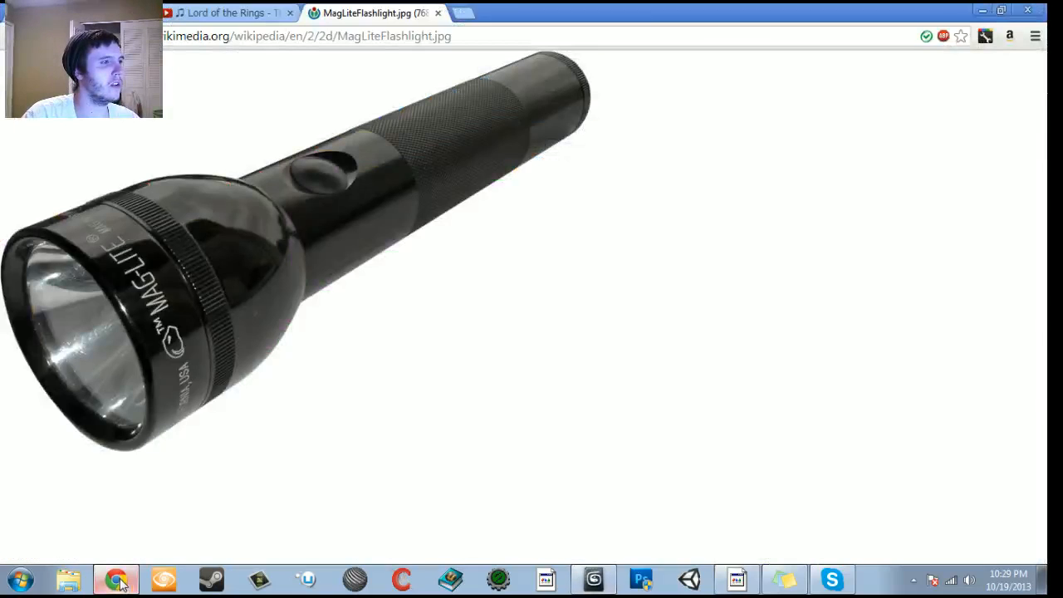
left_click(118, 582)
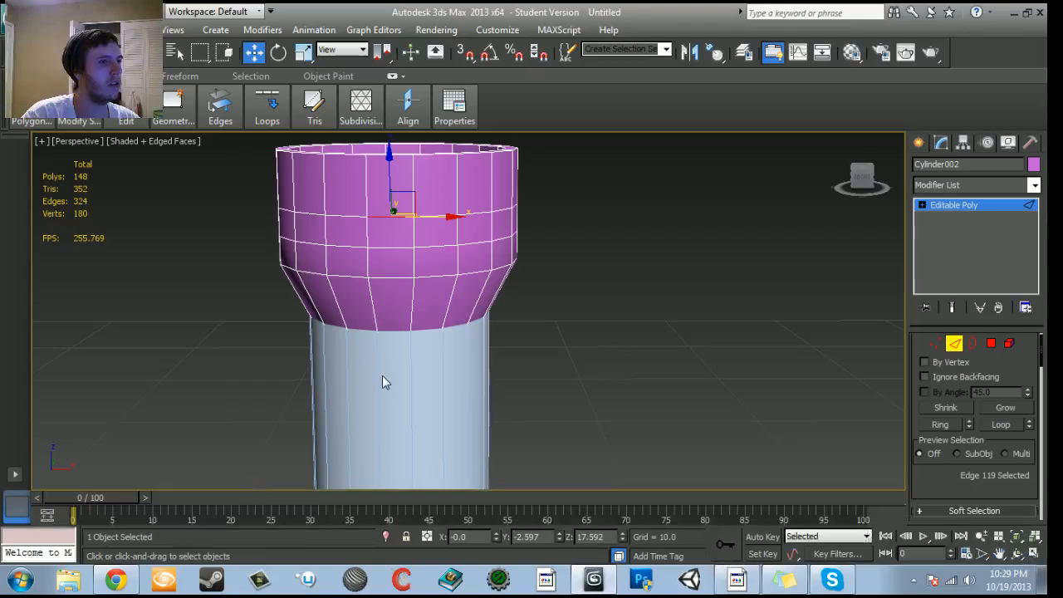
left_click(116, 584)
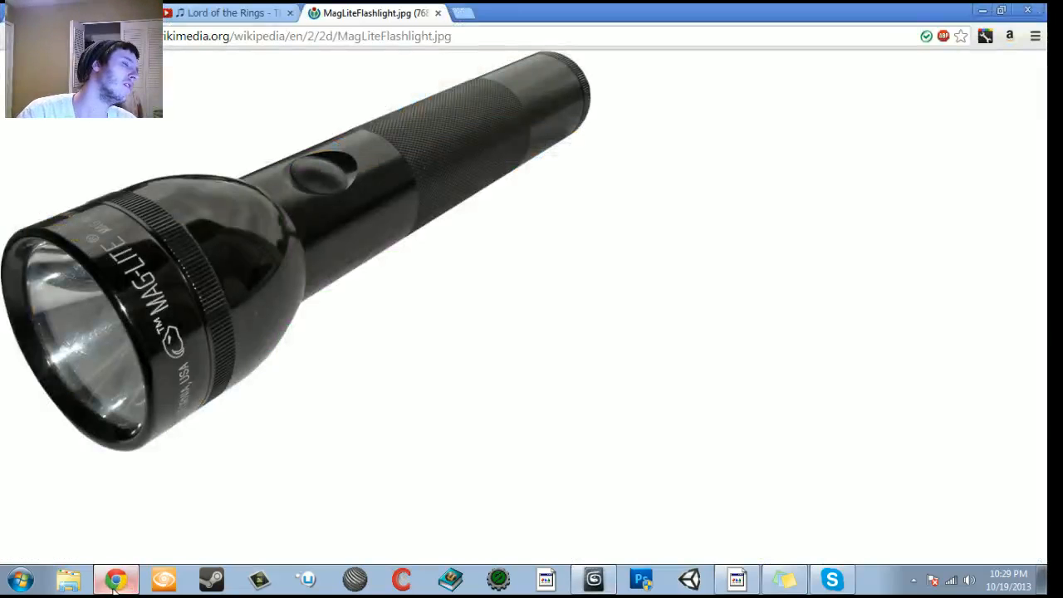
left_click(114, 589)
middle_click_drag(341, 357, 211, 385, "alt")
scroll(211, 385, "down", 6)
middle_click_drag(341, 389, 503, 357, "alt")
scroll(344, 348, "up", 2)
scroll(343, 348, "up", 2)
scroll(466, 352, "up", 2)
left_click(1002, 424)
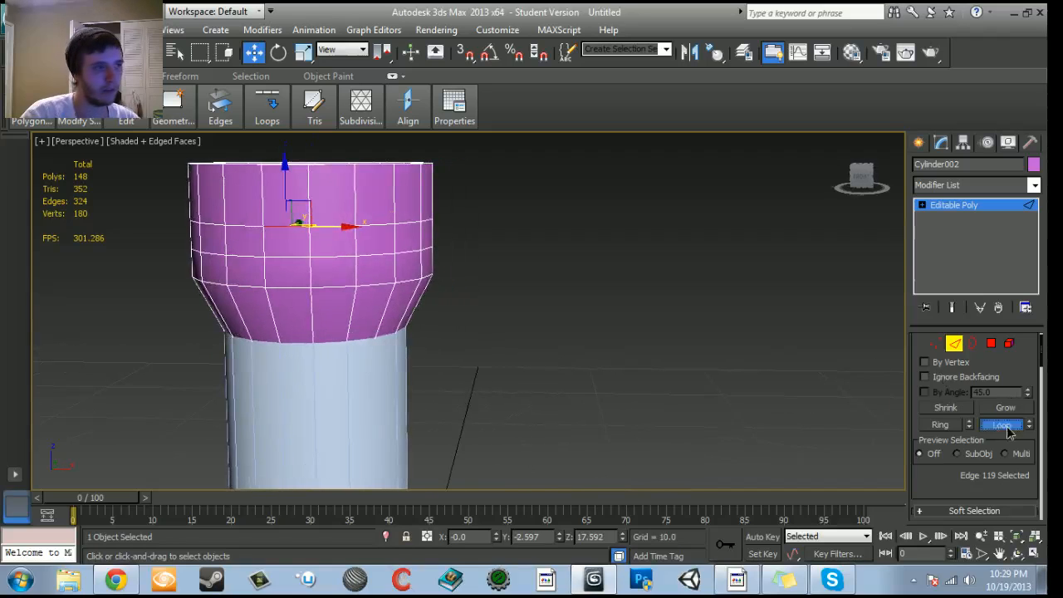
key("ctrl+BackSpace")
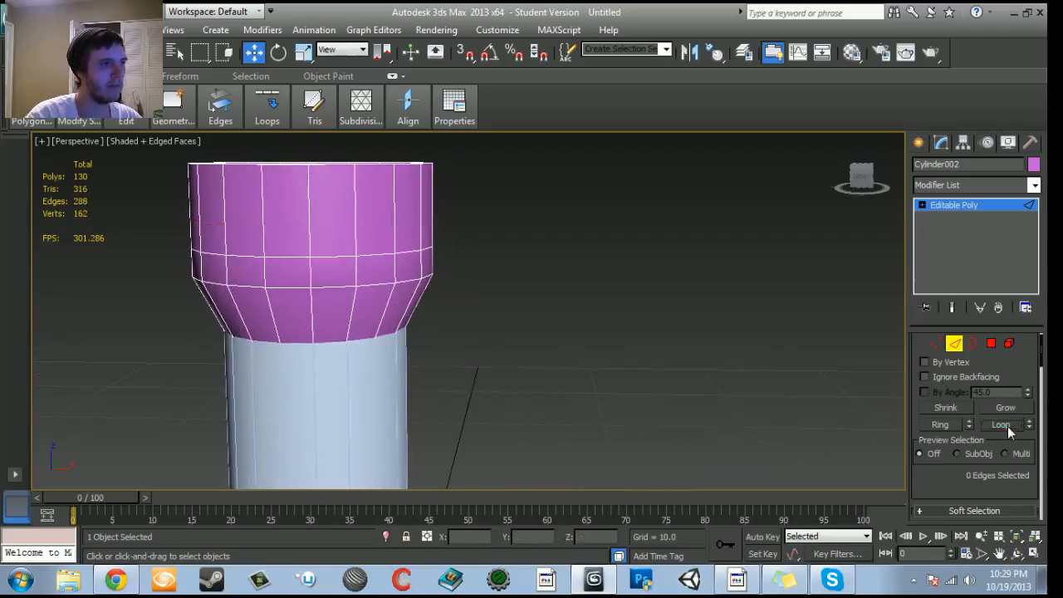
Raise the remaining horizontal edge loop on the head's outer wall to about Z 17.38.
left_click(286, 257)
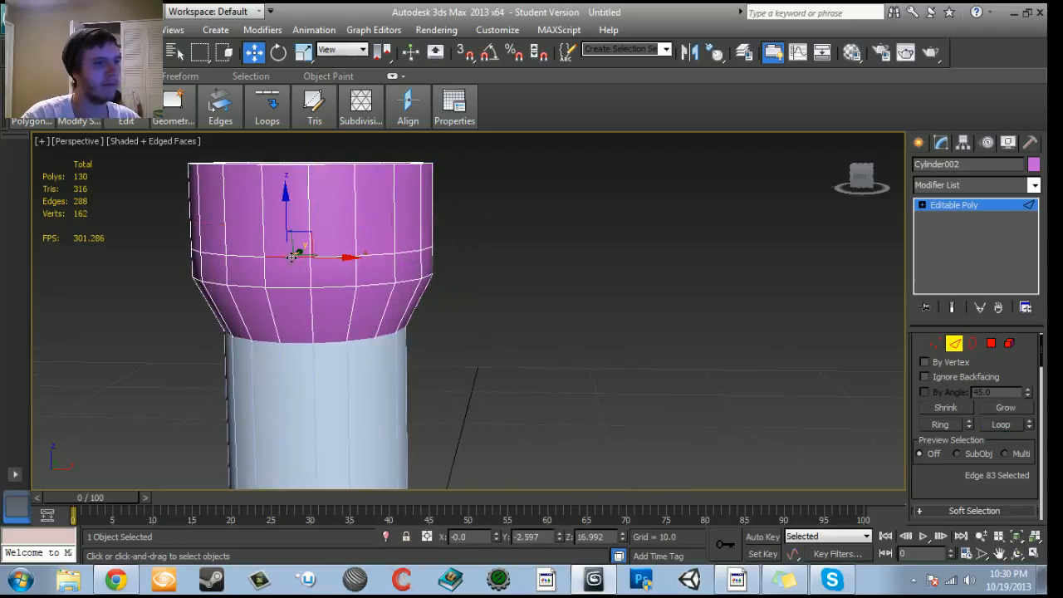
double_click(345, 259)
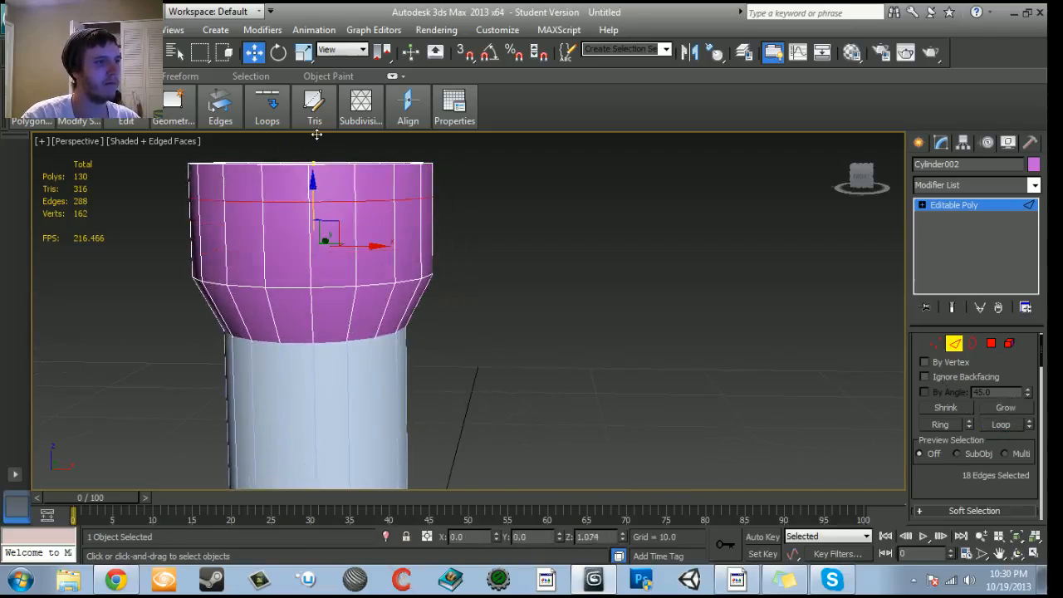
left_click_drag(316, 199, 320, 164)
middle_click_drag(555, 310, 227, 310, "alt")
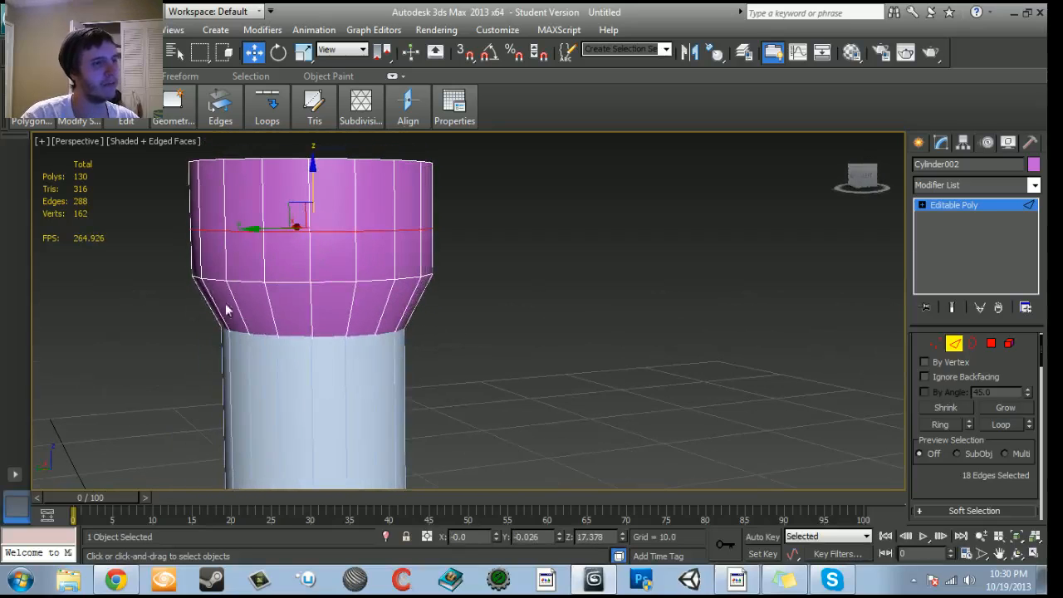
Try to connect the ring of sloped edges on the head's taper with a new horizontal edge loop.
left_click(312, 310)
key("alt+r")
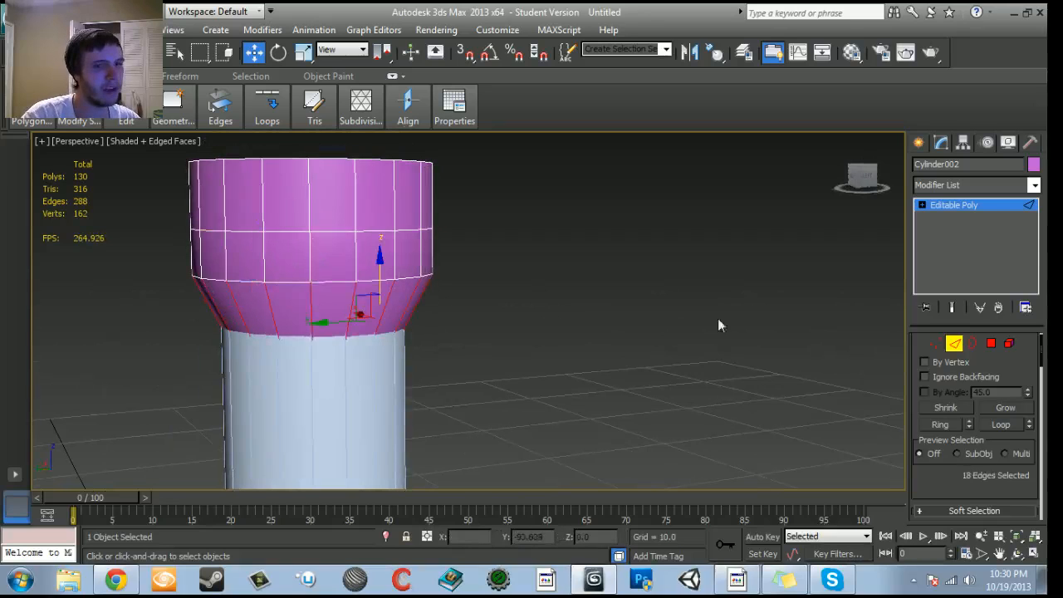
scroll(977, 484, "down", 5)
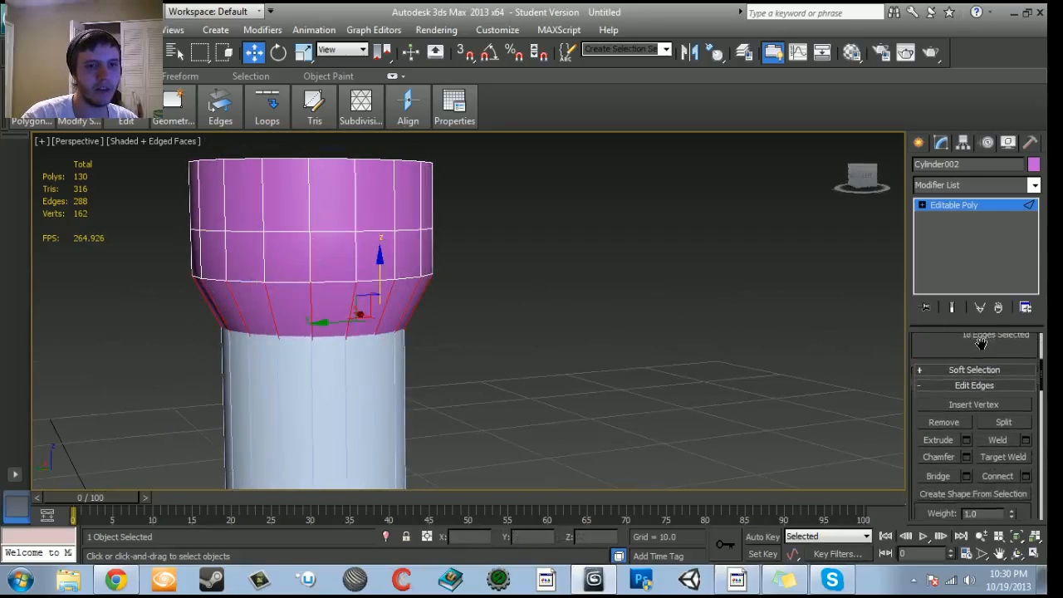
left_click(1026, 476)
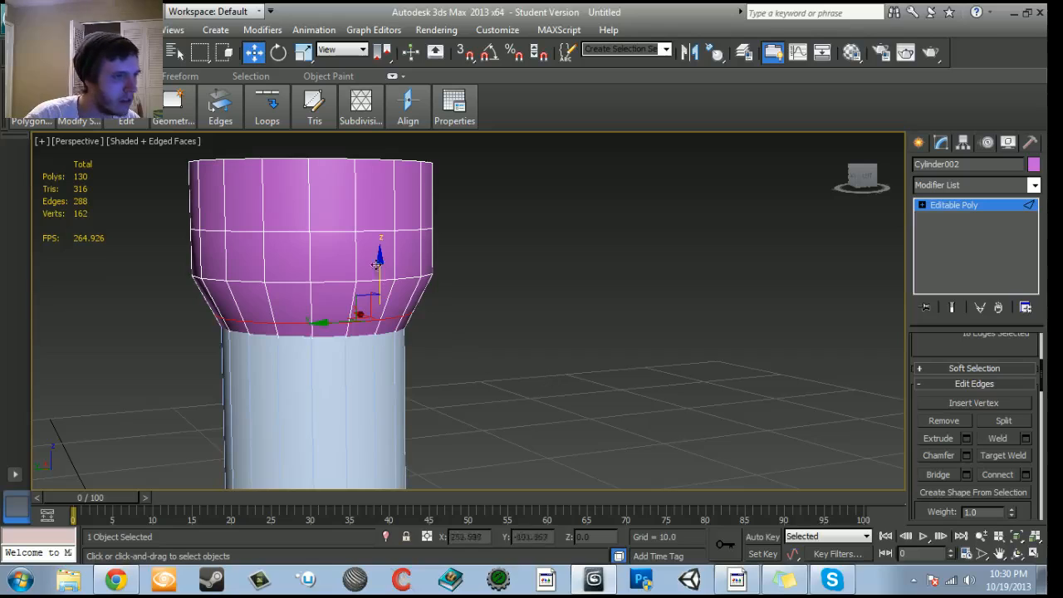
left_click(450, 330)
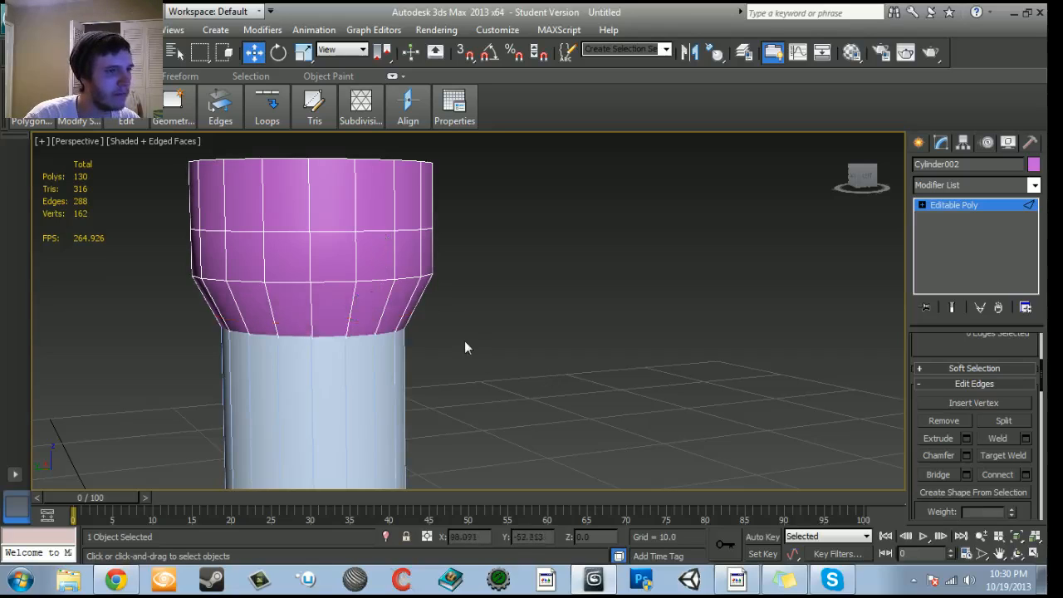
Connect the ring of sloped edges on the head's taper with one horizontal loop and lower it to about Z 15.2, rounding the taper.
double_click(389, 320)
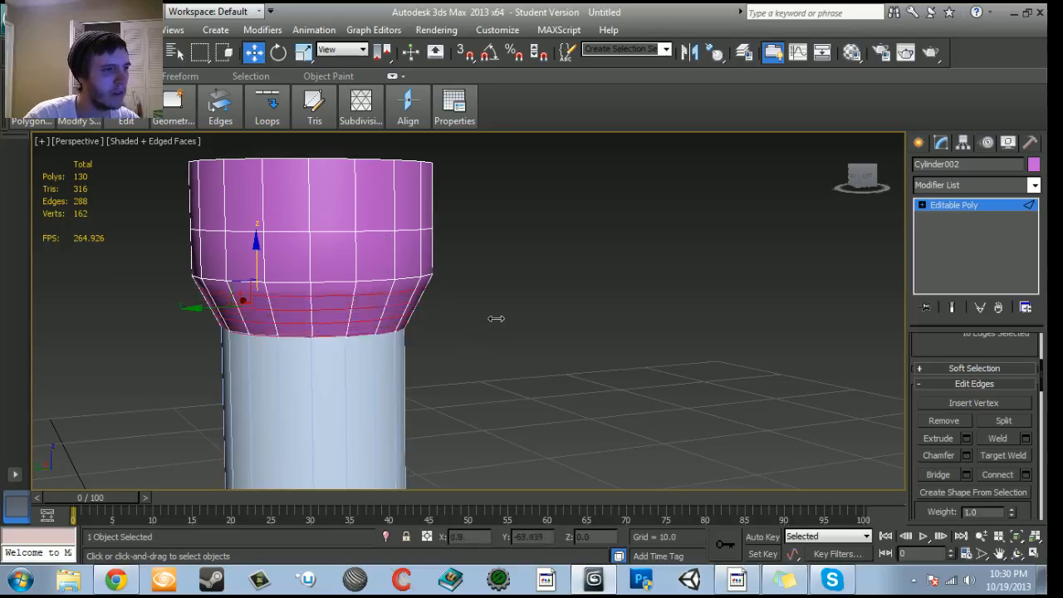
left_click_drag(482, 318, 473, 388)
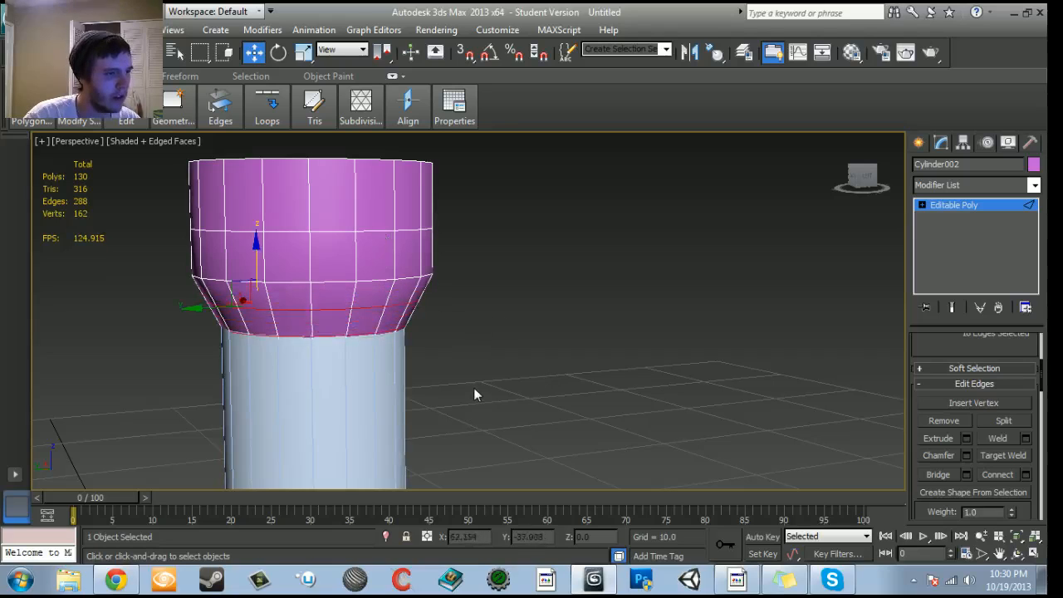
left_click_drag(313, 237, 314, 221, "shift")
key("ctrl+z")
key("ctrl+z")
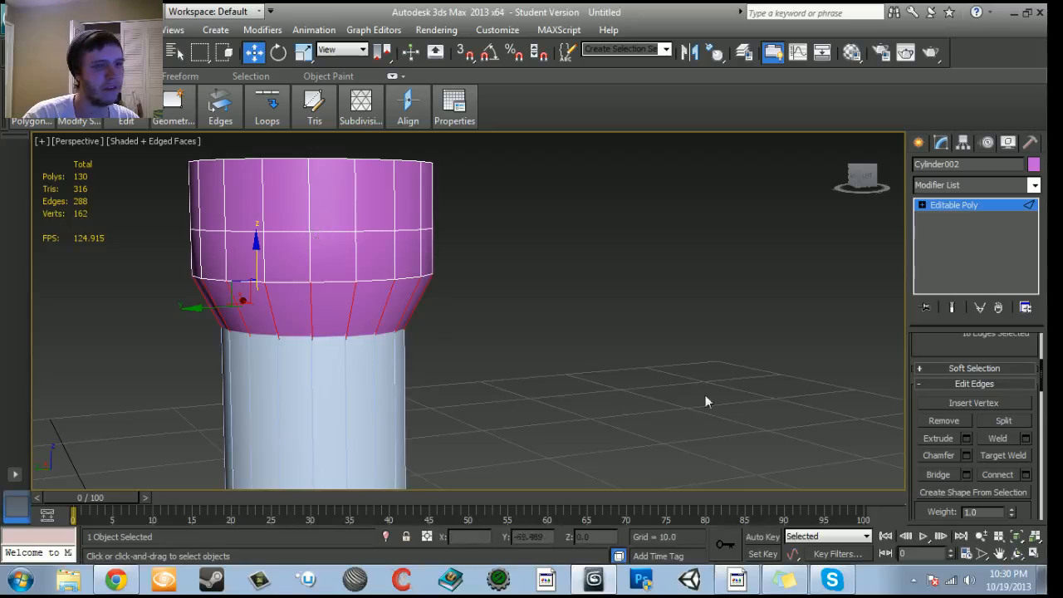
left_click(1015, 474)
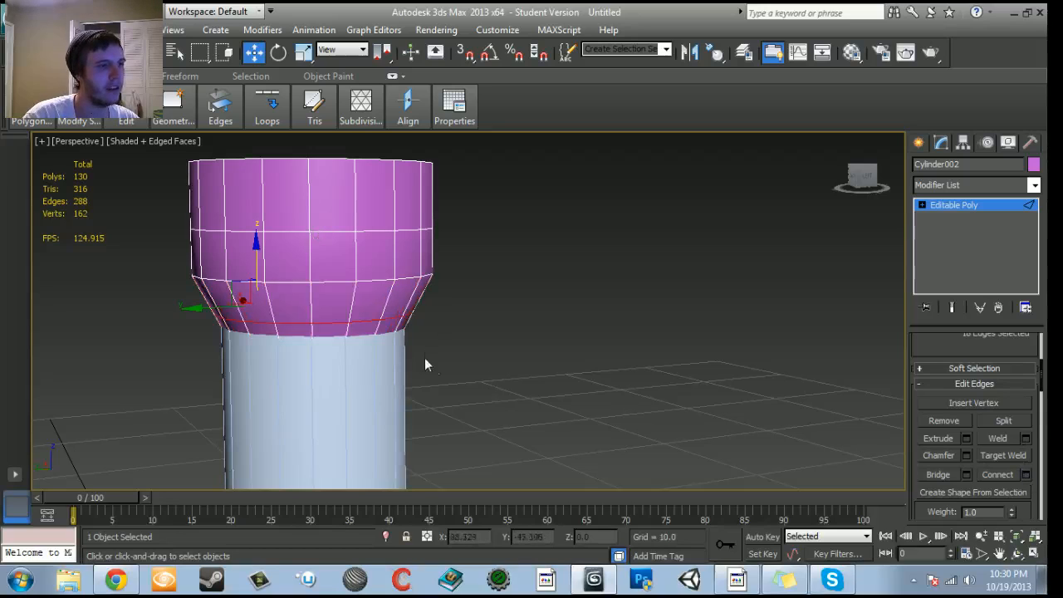
mouse_move(313, 250)
left_mouse_down()
mouse_move(314, 218)
mouse_move(315, 268)
left_mouse_up()
middle_click_drag(606, 315, 414, 269, "alt")
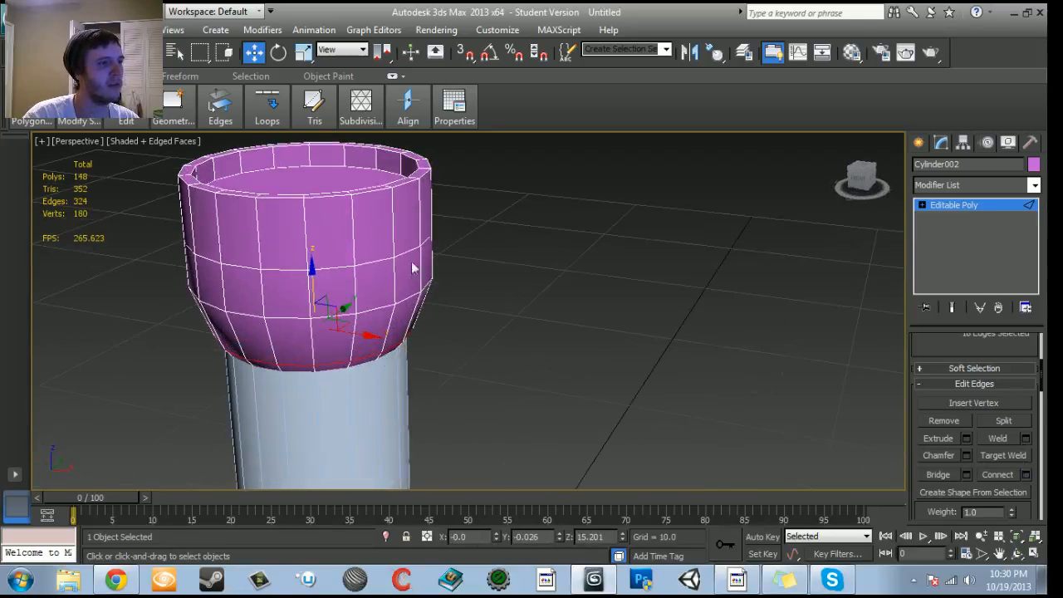
Move the head off the body along Y to about 5.96 and delete the cap polygon on its underside.
left_click(919, 144)
middle_click_drag(374, 305, 631, 274, "alt")
left_click(941, 143)
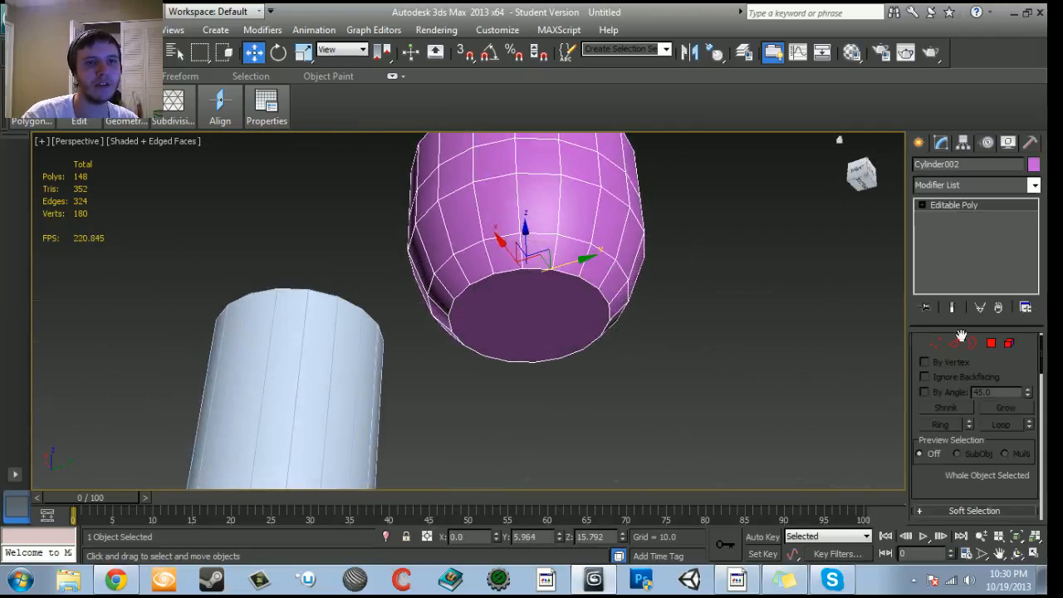
left_click(991, 343)
left_click(510, 337)
key("Delete")
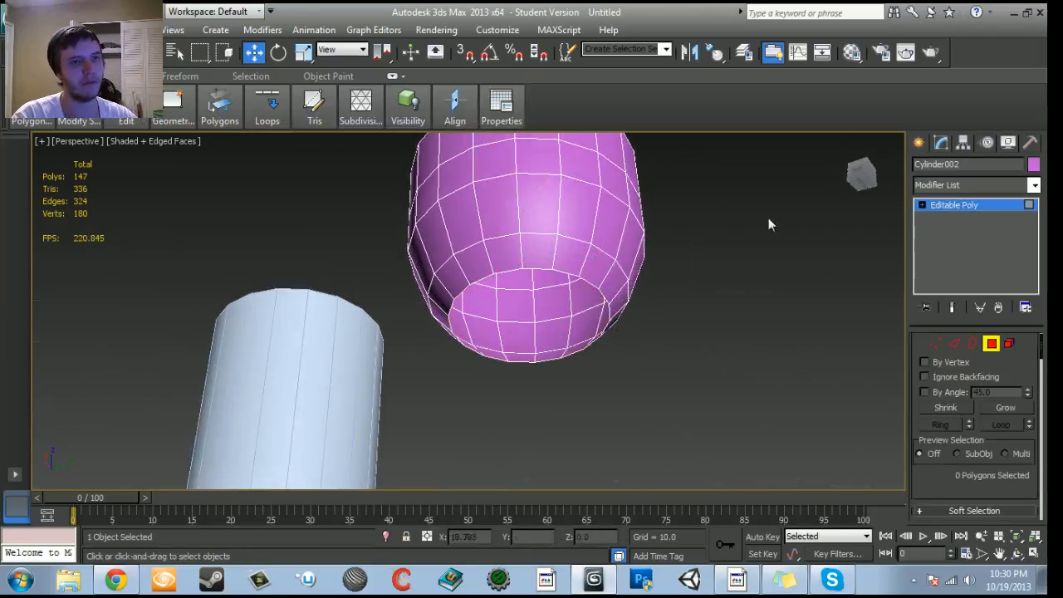
Leave polygon editing and put the head back over the body by setting its Y position to 0.
left_click(918, 143)
middle_click_drag(752, 266, 797, 376, "alt")
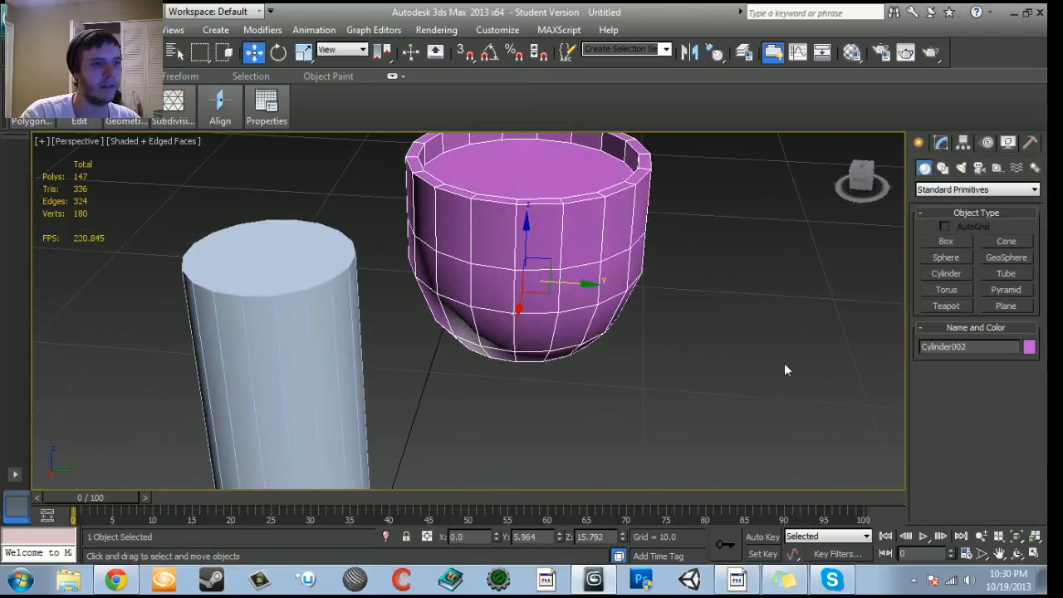
double_click(525, 536)
type("0")
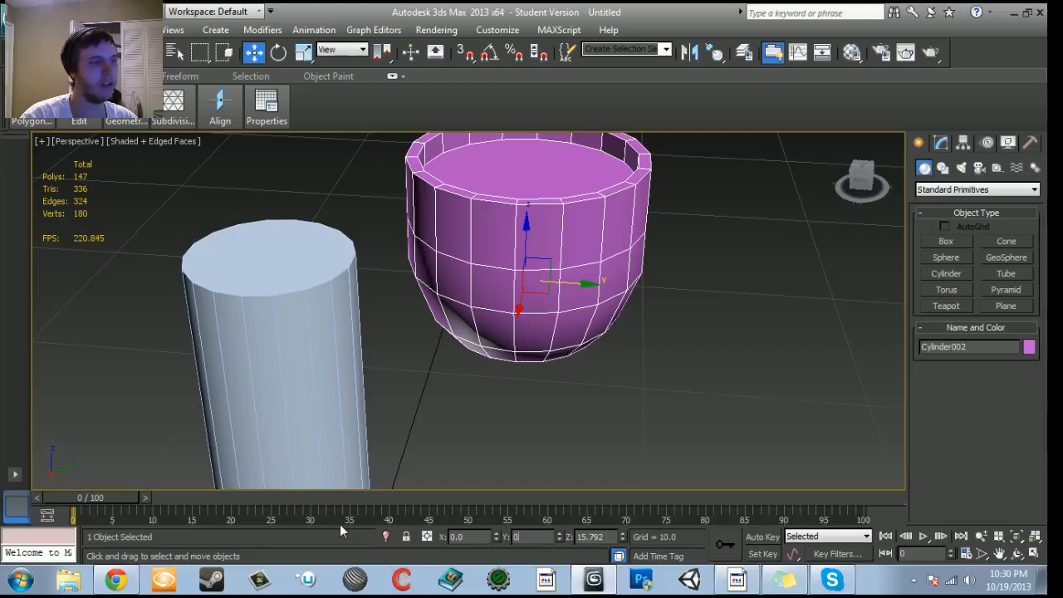
key("Return")
Move the body cylinder out from under the head along Y to about -7.66 and delete its top cap polygon.
middle_click_drag(207, 315, 75, 411, "alt")
left_click(264, 368)
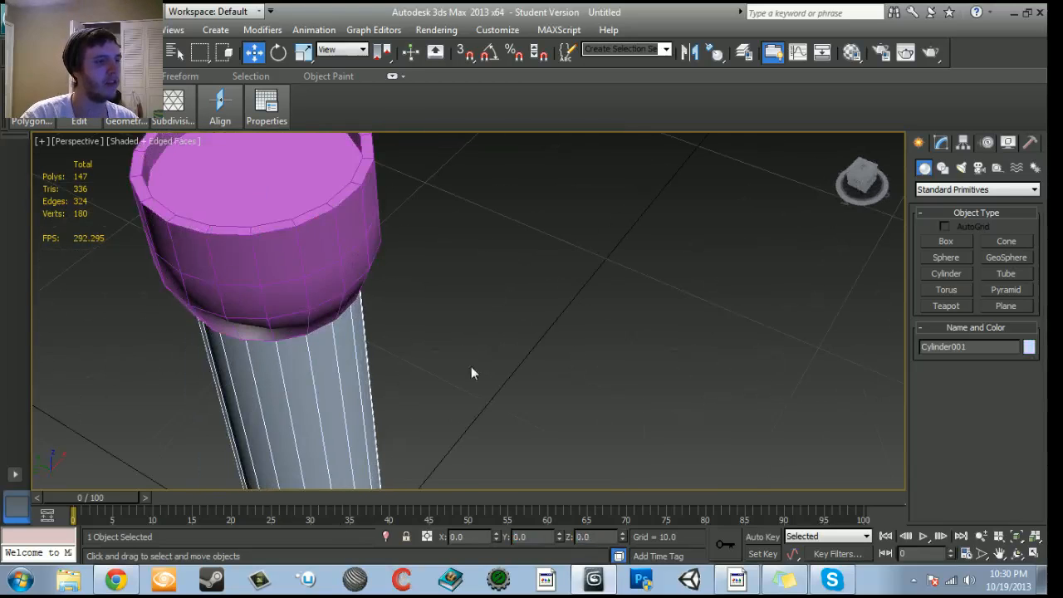
scroll(461, 380, "down", 4)
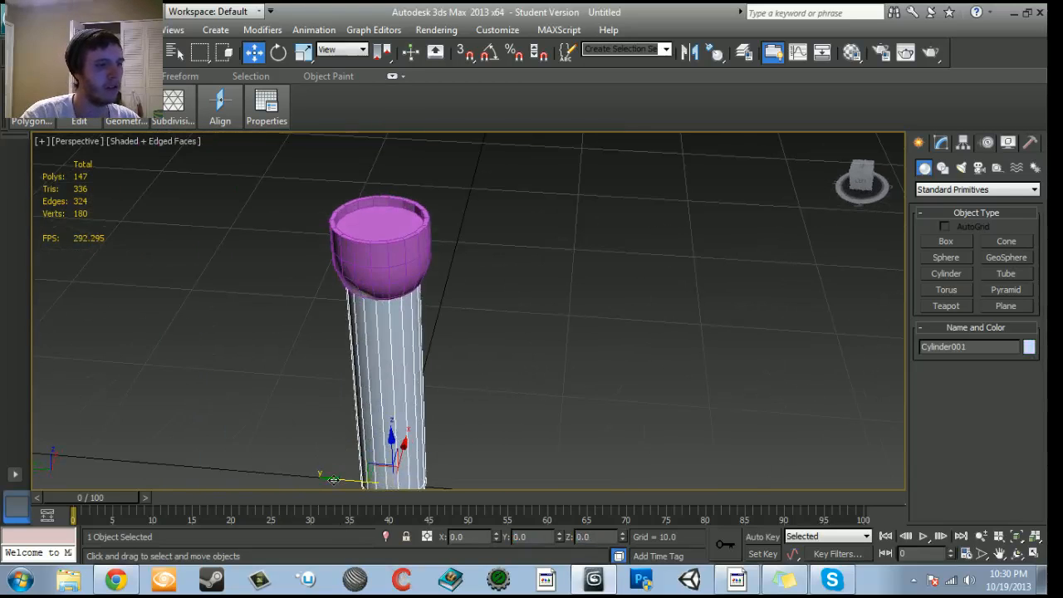
left_click_drag(333, 479, 461, 480)
left_click(940, 142)
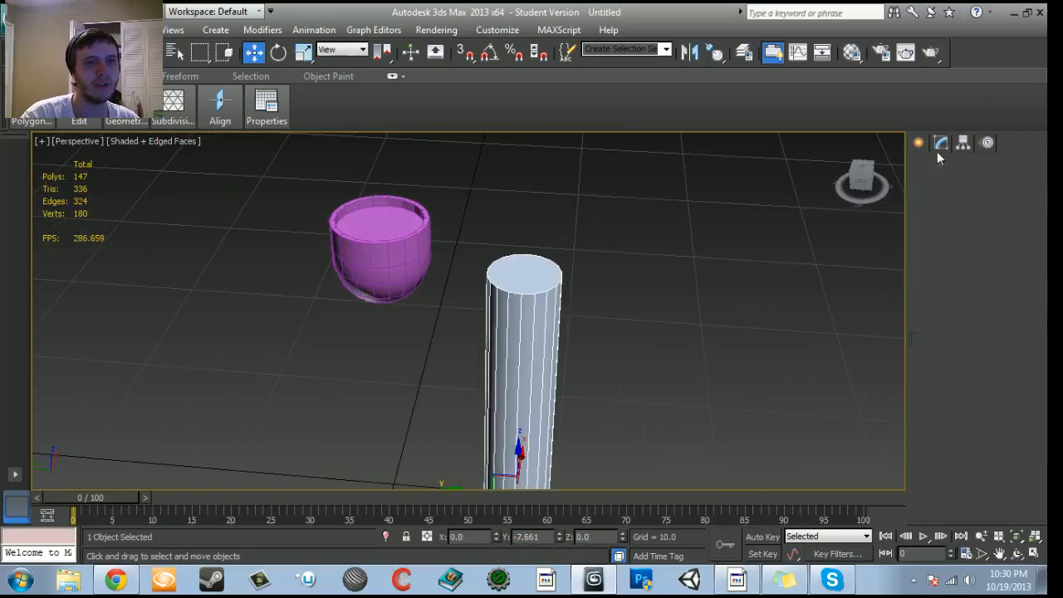
left_click(990, 343)
left_click(524, 274)
key("Delete")
Leave polygon editing and realign the body under the head by setting its Y position to 0.
left_click(917, 144)
middle_click_drag(650, 352, 663, 315)
left_click(526, 536)
type("0")
key("Return")
middle_click_drag(391, 457, 374, 355, "alt")
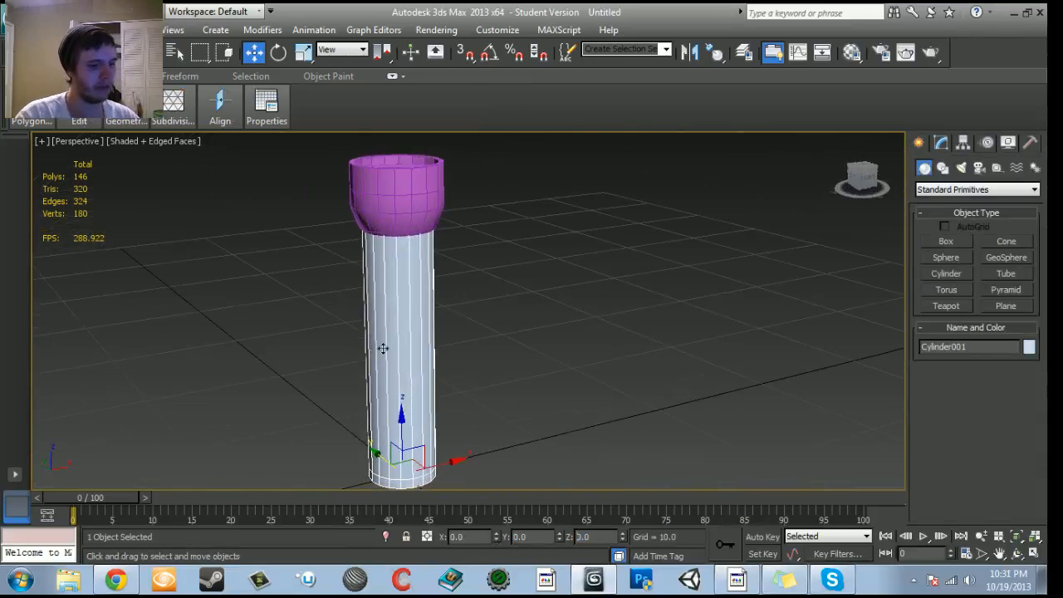
Render the perspective view to check how the flashlight's surfaces shade, and close the render window.
mouse_move(476, 261)
middle_mouse_down("alt")
mouse_move(470, 233)
mouse_move(469, 241)
middle_mouse_up("alt")
key("shift+q")
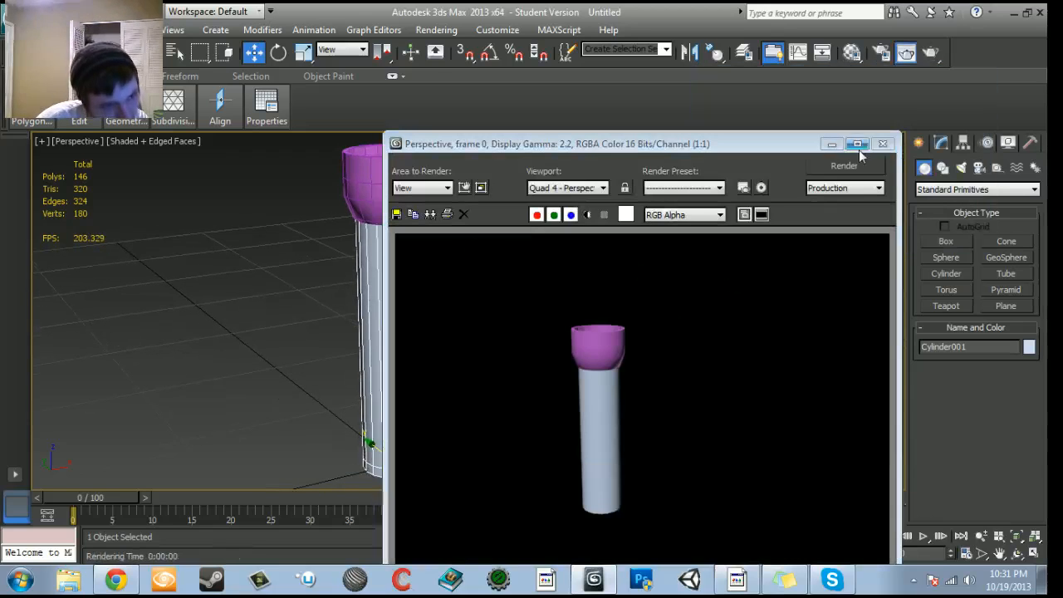
left_click(883, 144)
Apply a Smooth modifier to the flashlight's head and turn on Auto Smooth.
middle_click_drag(520, 334, 500, 351, "alt")
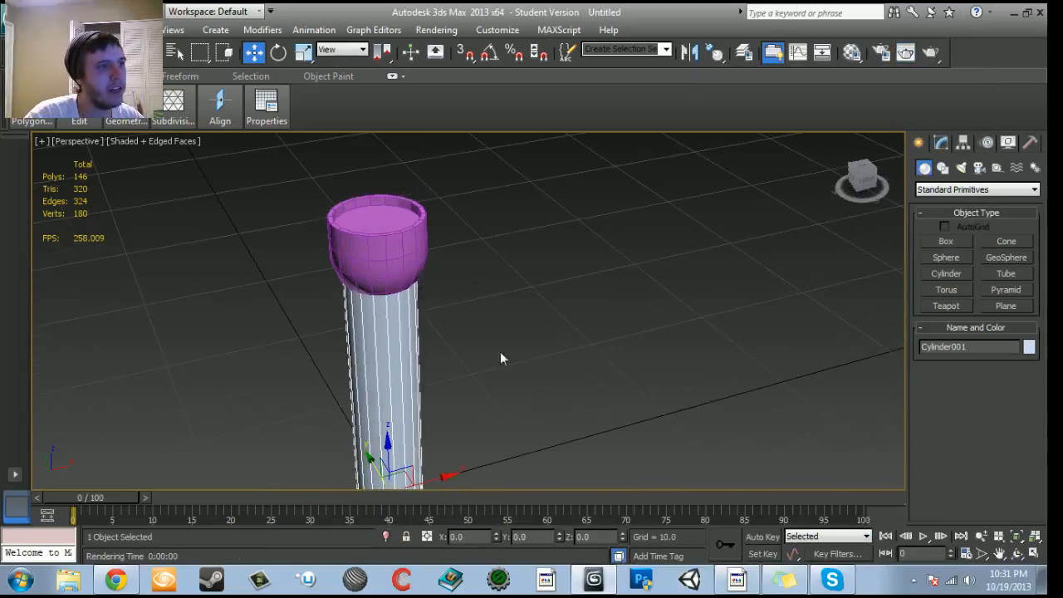
left_click(378, 241)
left_click(940, 144)
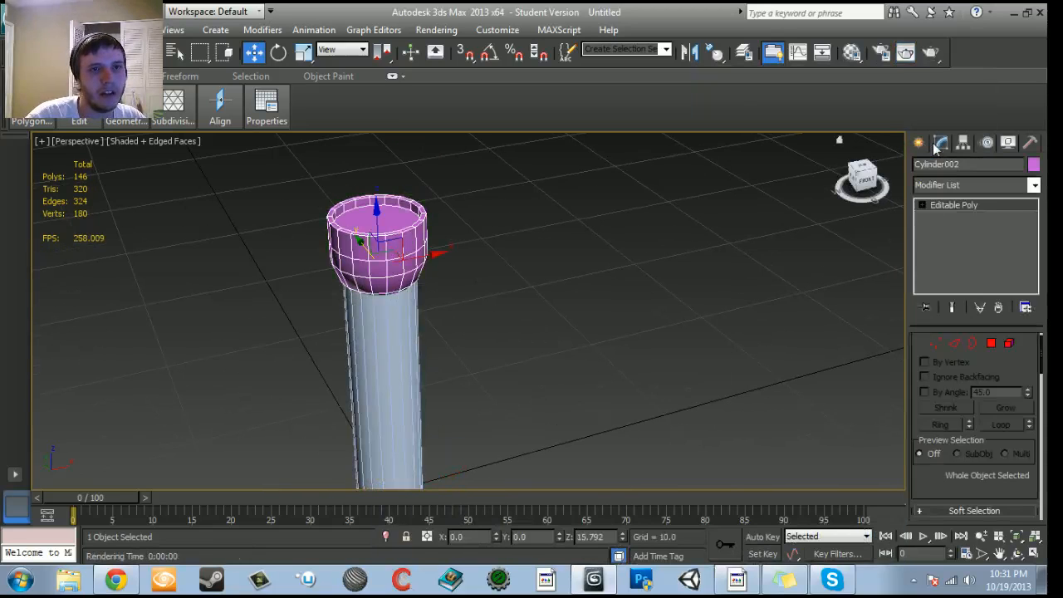
left_click(1035, 187)
type("sm")
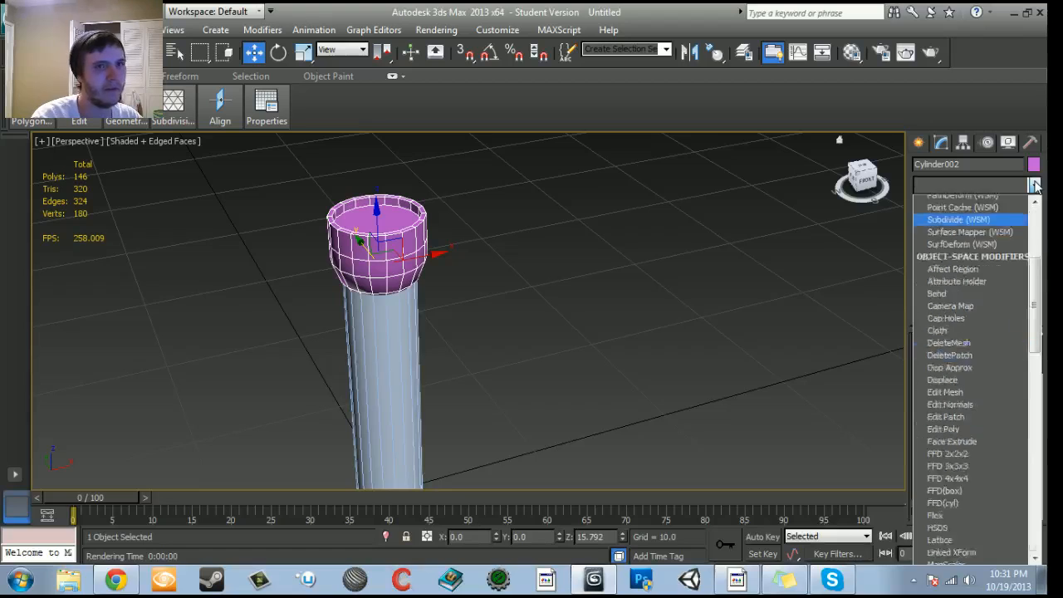
left_click(969, 226)
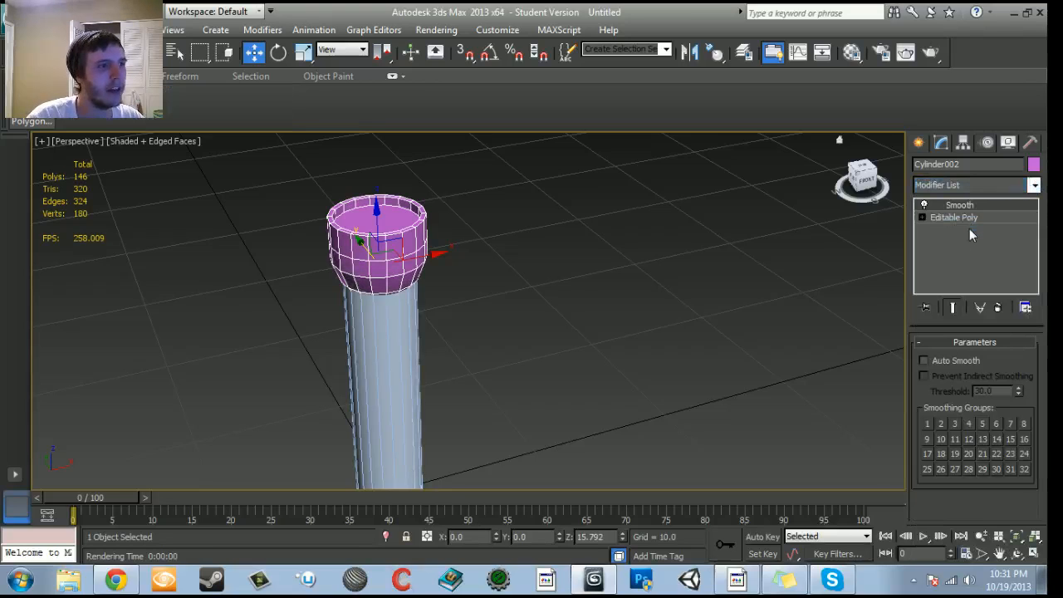
left_click(923, 361)
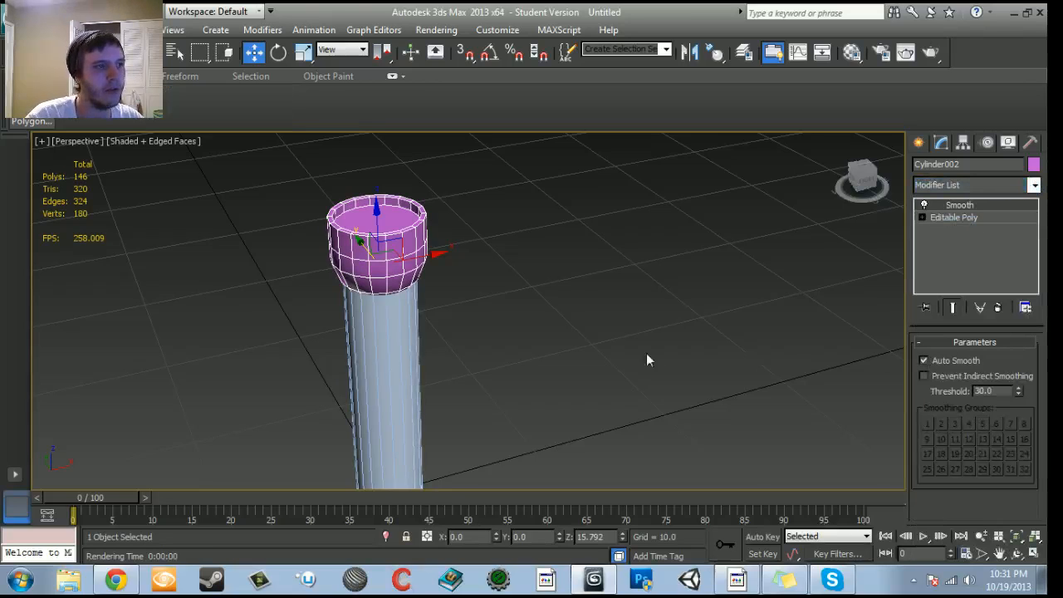
Render the perspective view again to check the smoothed head, and close the render window.
middle_click_drag(654, 353, 671, 347)
key("shift+q")
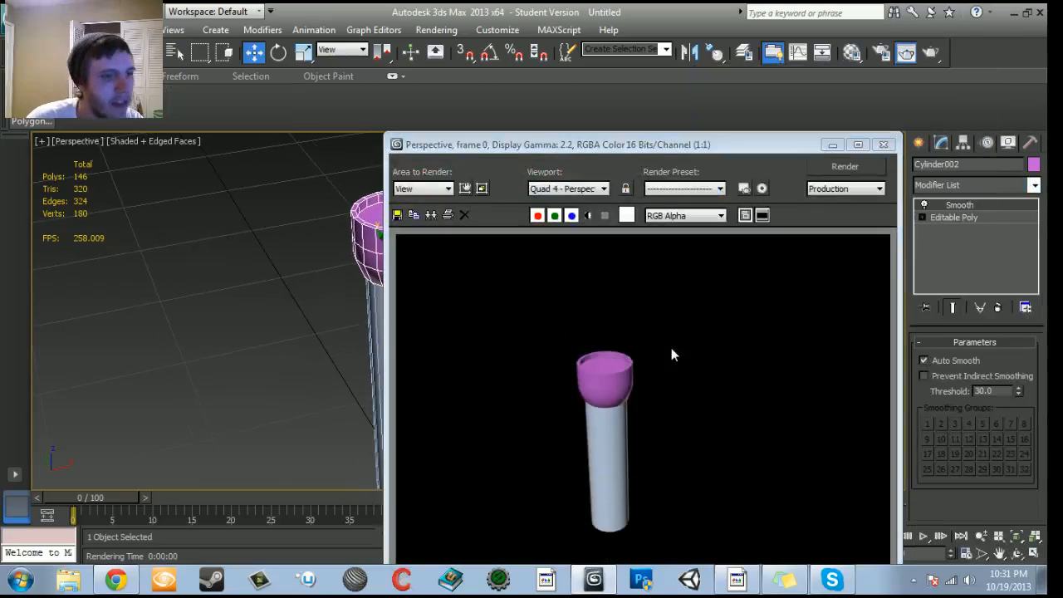
left_click(884, 144)
Apply a Smooth modifier to the flashlight's body cylinder and turn on Auto Smooth.
left_click(387, 343)
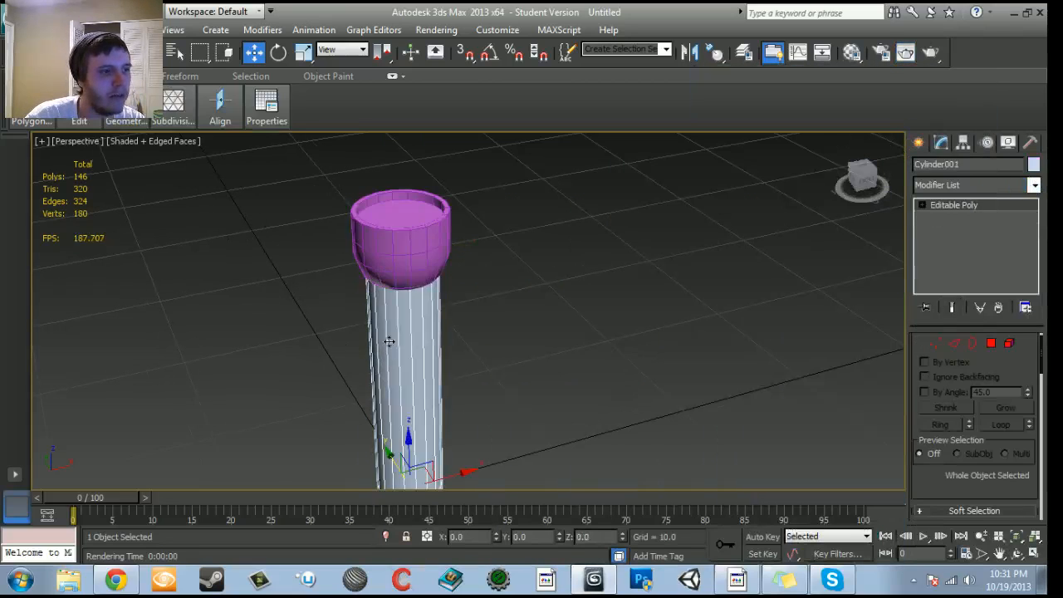
left_click(1034, 186)
scroll(963, 249, "down", 10)
left_click(951, 225)
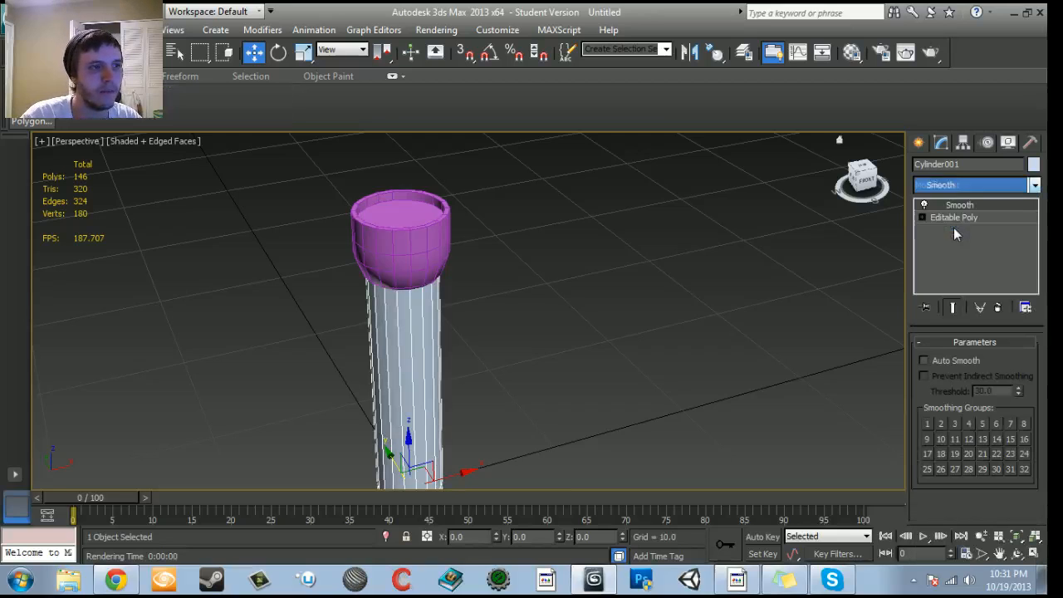
left_click(924, 360)
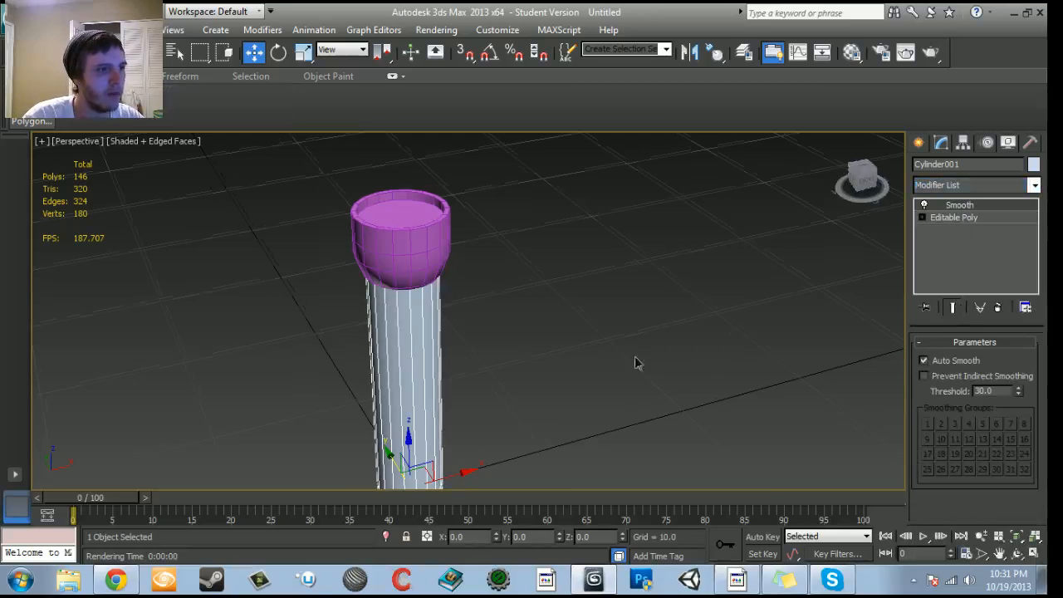
Render the perspective view to check the head and body with smoothing on both, and close the render window.
key("shift+q")
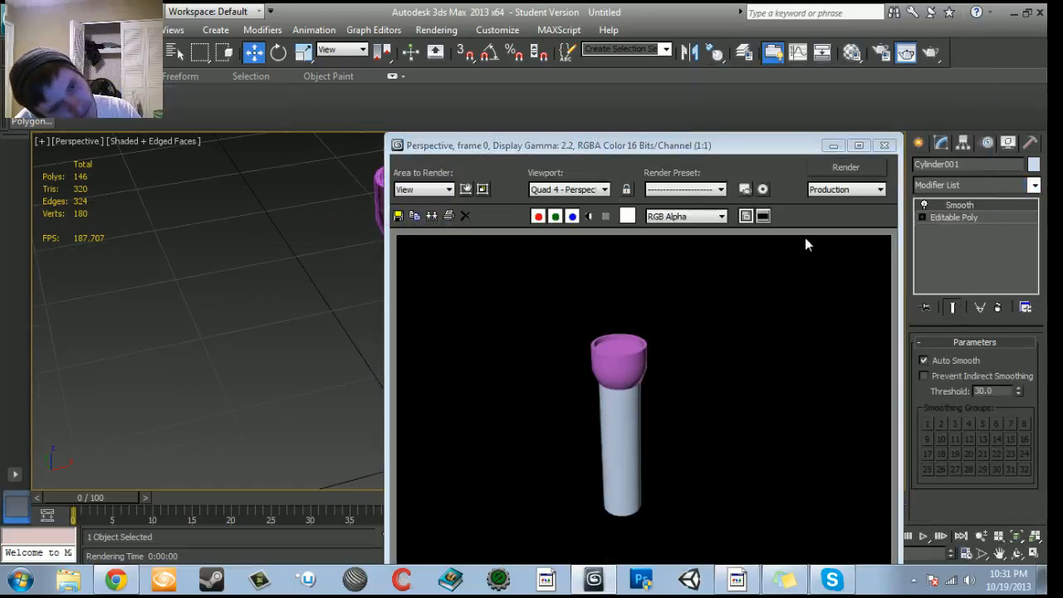
left_click(884, 145)
middle_click_drag(598, 327, 536, 324, "alt")
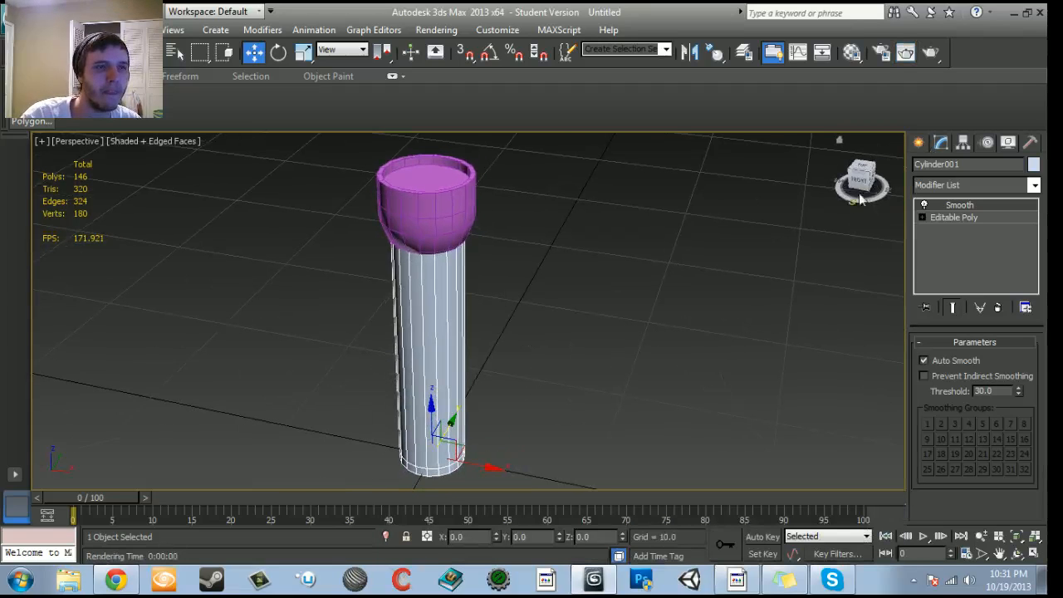
Switch to Chrome to study the MagLite reference photo, and return to 3ds Max.
left_click(922, 146)
left_click(116, 580)
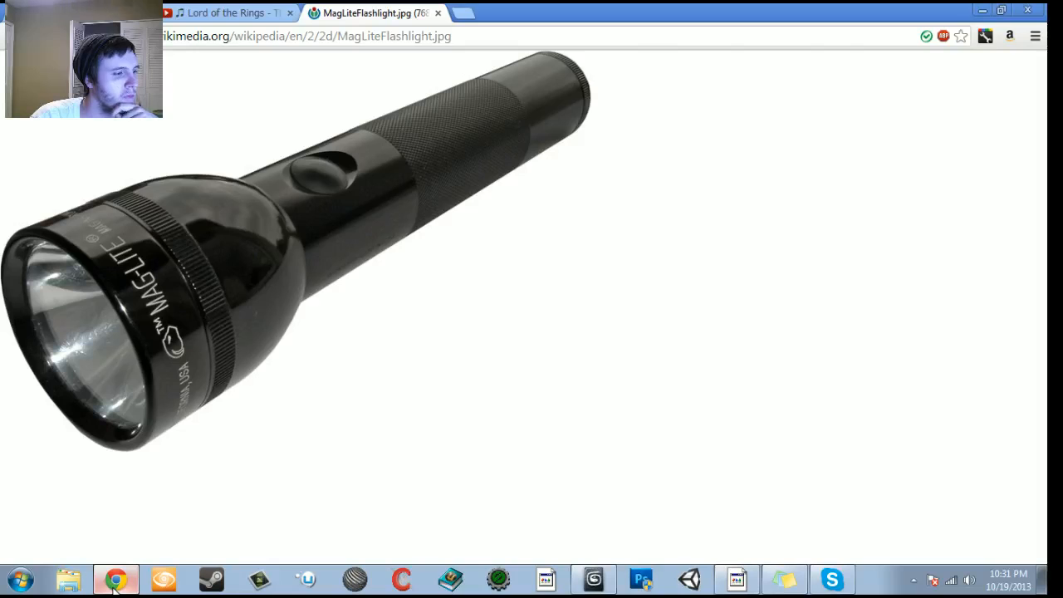
left_click(115, 581)
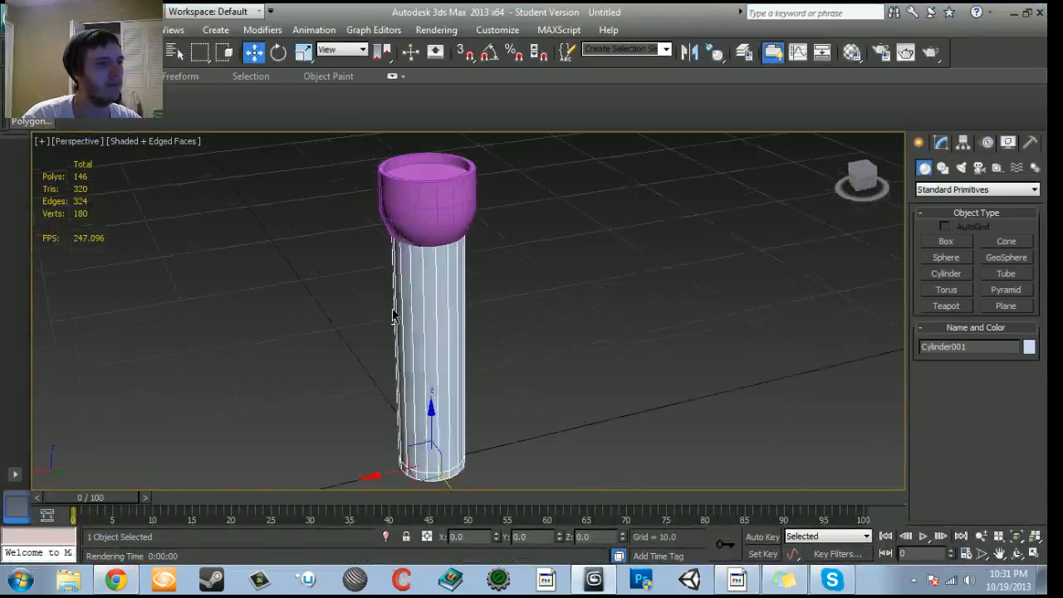
Select the head and body together and rotate them with angle snap so the flashlight lies horizontally.
left_click(456, 212, "ctrl")
middle_click_drag(552, 297, 543, 296)
key("e")
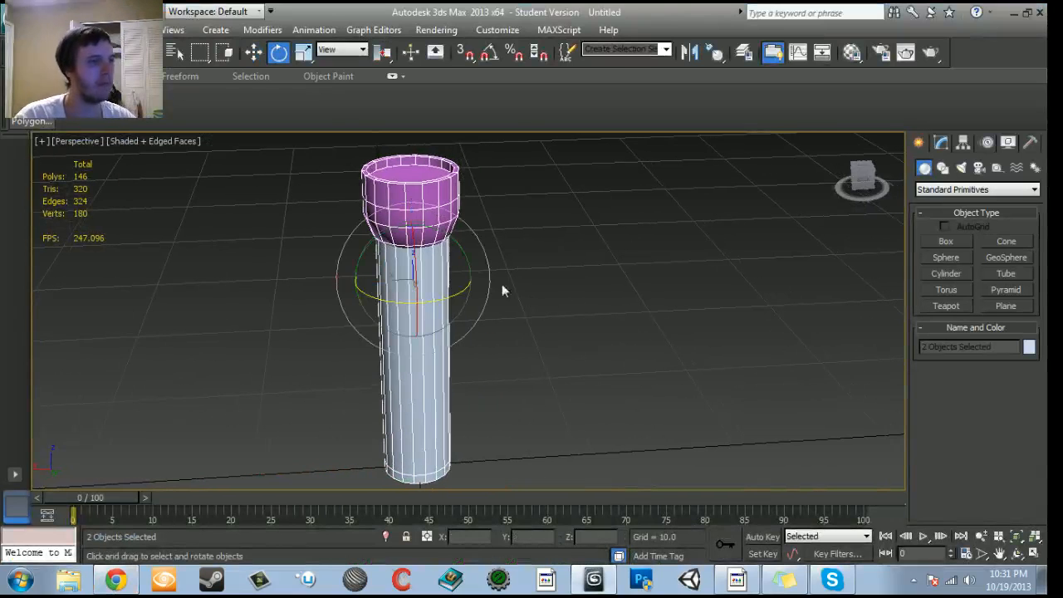
left_click_drag(433, 227, 575, 240)
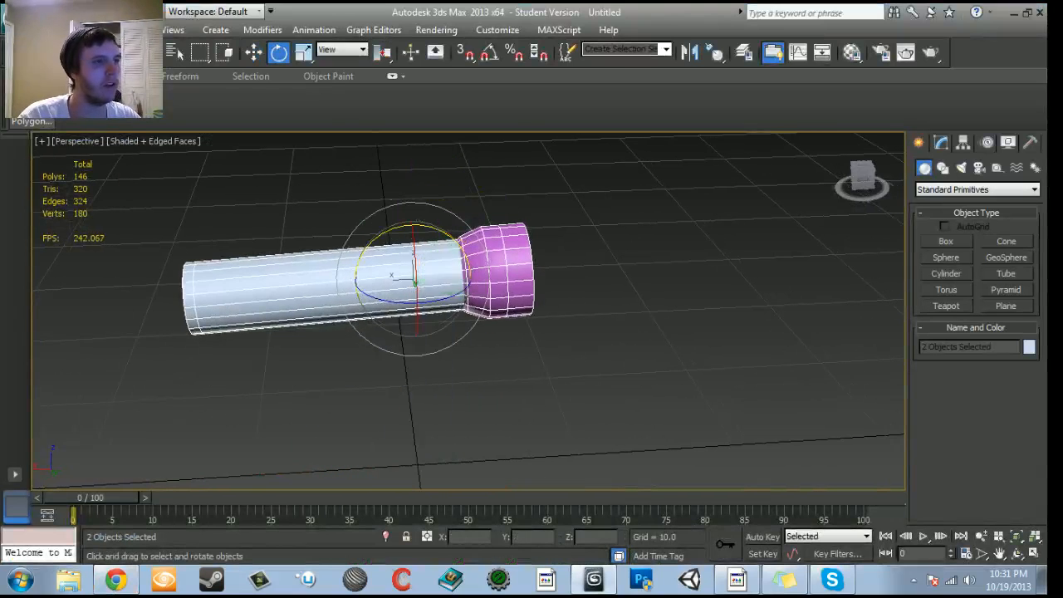
key("ctrl+z")
left_click(489, 52)
left_click_drag(436, 229, 581, 240)
key("w")
Create a sphere on the flashlight's body and move it along the body to the switch area.
middle_click_drag(576, 301, 564, 327, "alt")
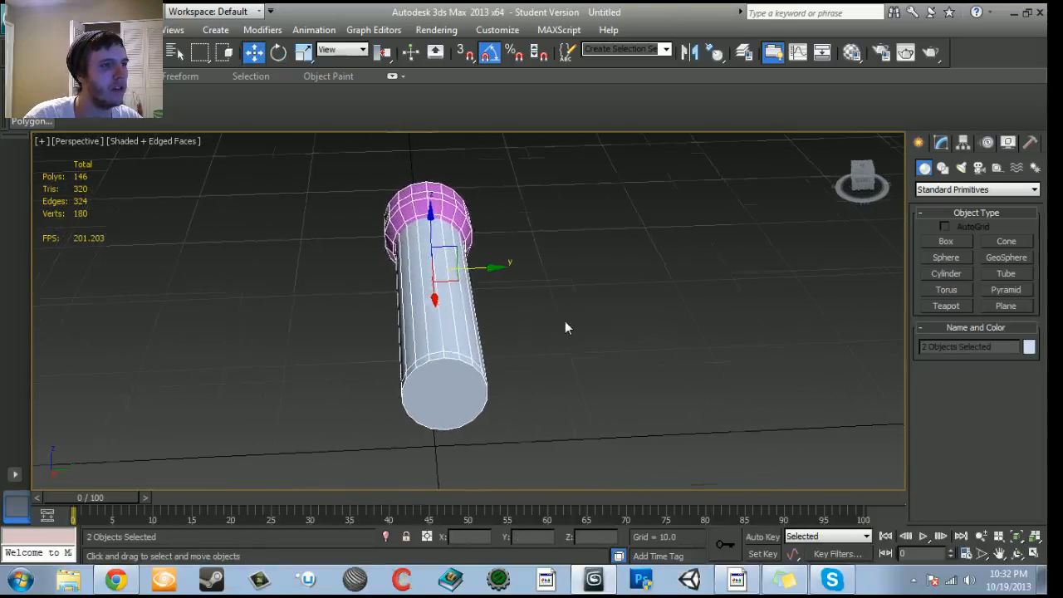
scroll(548, 320, "up", 5)
scroll(506, 317, "down", 1)
scroll(479, 320, "up", 3)
left_click(947, 258)
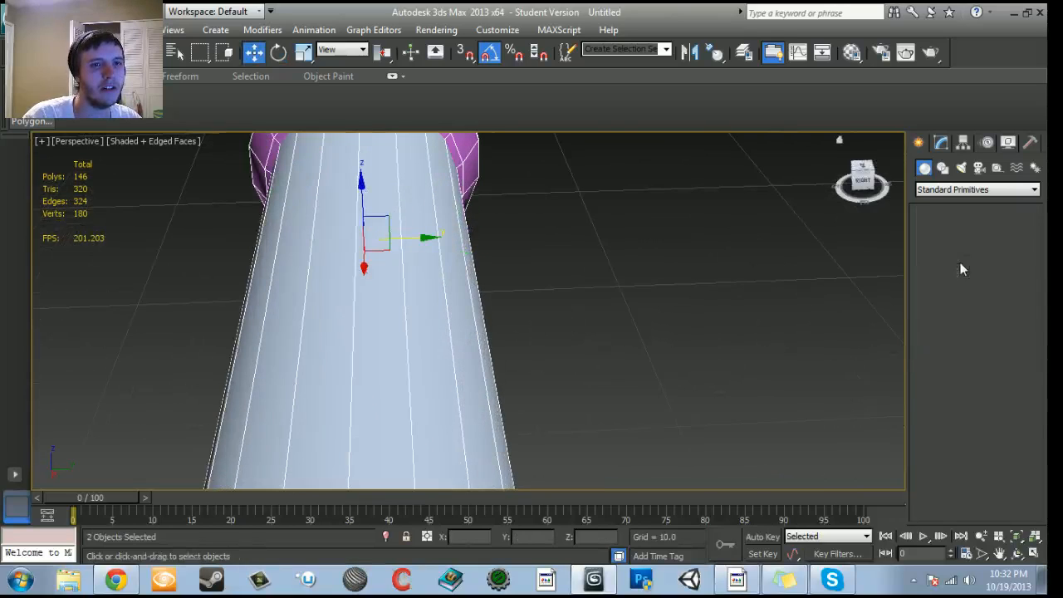
left_click_drag(403, 290, 449, 341)
key("w")
scroll(450, 347, "down", 4)
middle_click_drag(450, 347, 475, 319, "alt")
left_click_drag(478, 318, 673, 408)
left_click_drag(638, 341, 694, 248)
middle_click_drag(694, 248, 530, 366, "alt")
scroll(540, 322, "up", 4)
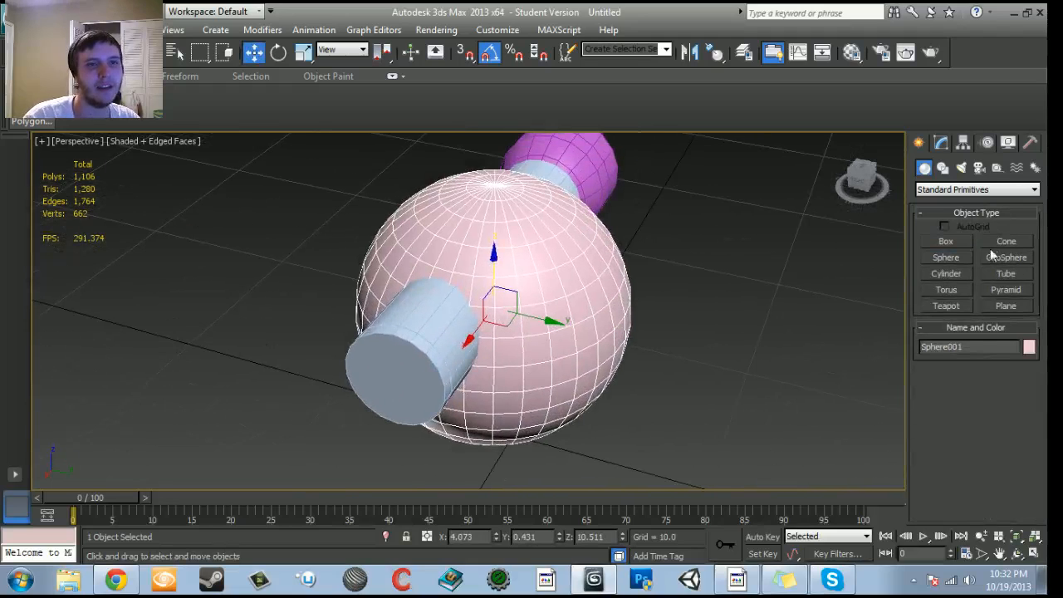
Set the sphere's radius to 1.
left_click(941, 144)
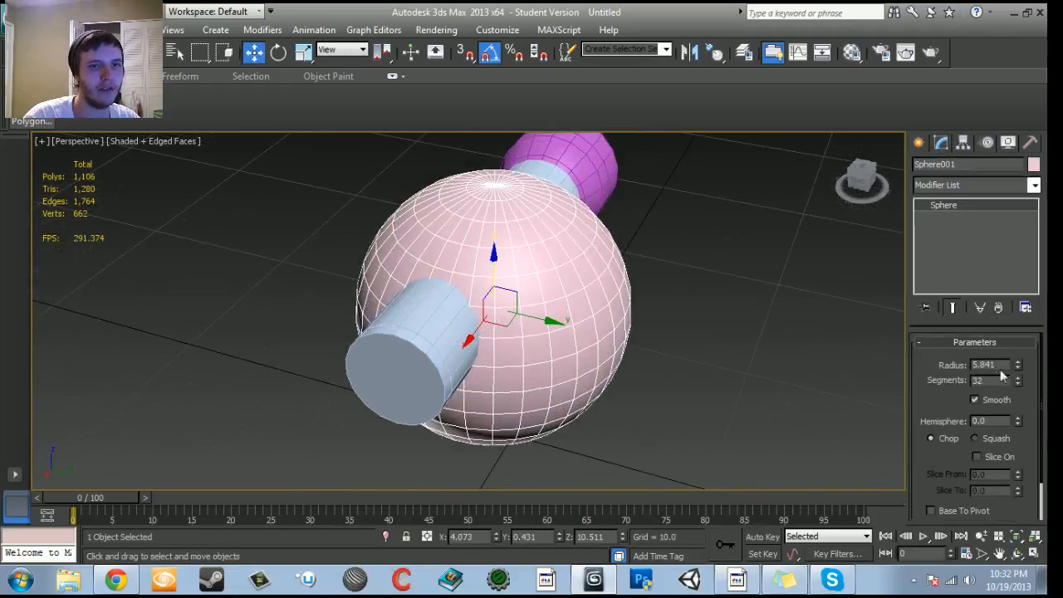
type("1")
key("Return")
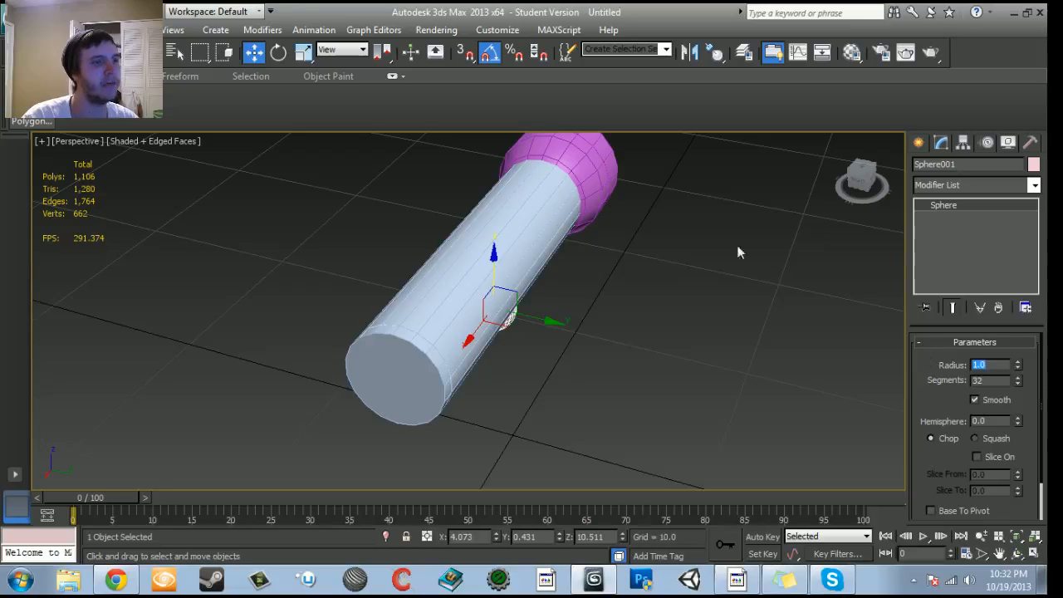
Raise the small sphere to the upper surface of the body and centre it across the width, partly sunk in.
left_click_drag(492, 255, 498, 187)
middle_click_drag(564, 307, 582, 400, "alt")
scroll(616, 324, "up", 4)
left_click_drag(562, 254, 546, 254)
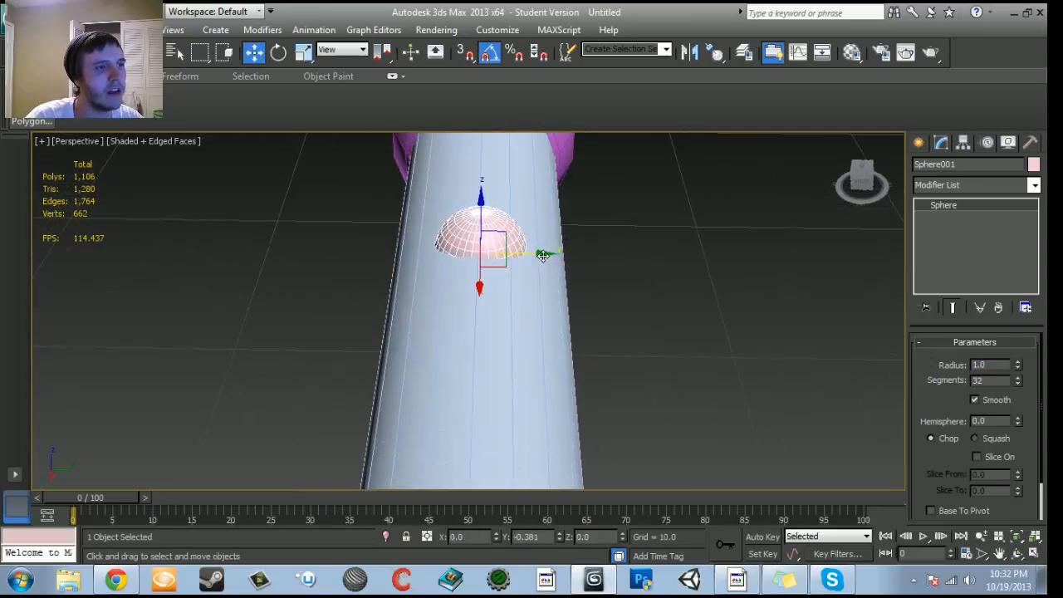
middle_click_drag(510, 299, 610, 328, "alt")
left_click_drag(480, 192, 479, 201)
left_click_drag(542, 264, 480, 261)
middle_click_drag(480, 261, 551, 322, "alt")
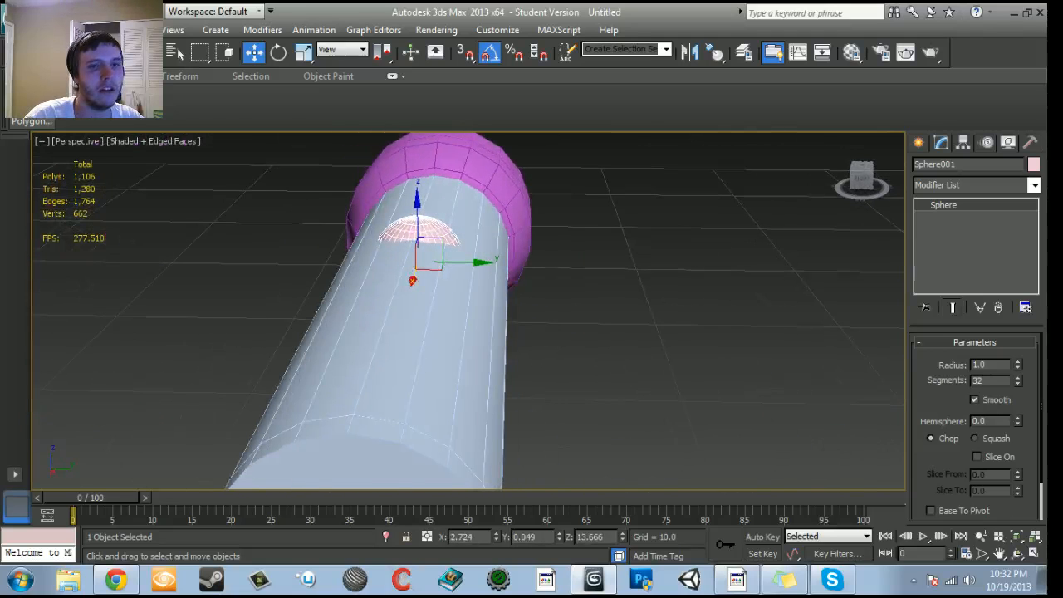
Try sphere segment counts of 5, 10 and 15.
key("Return")
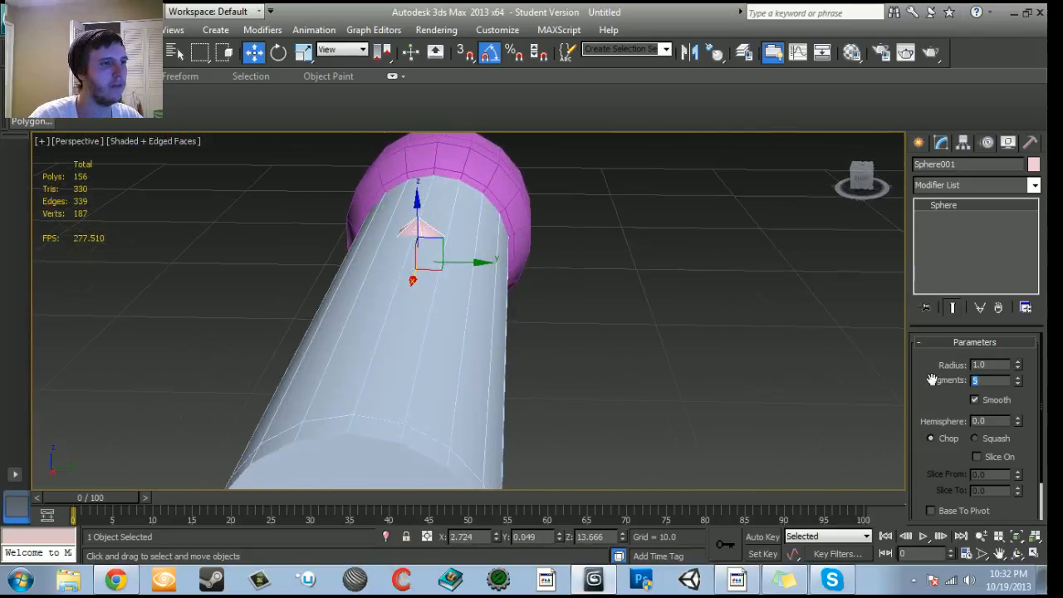
type("10")
key("Return")
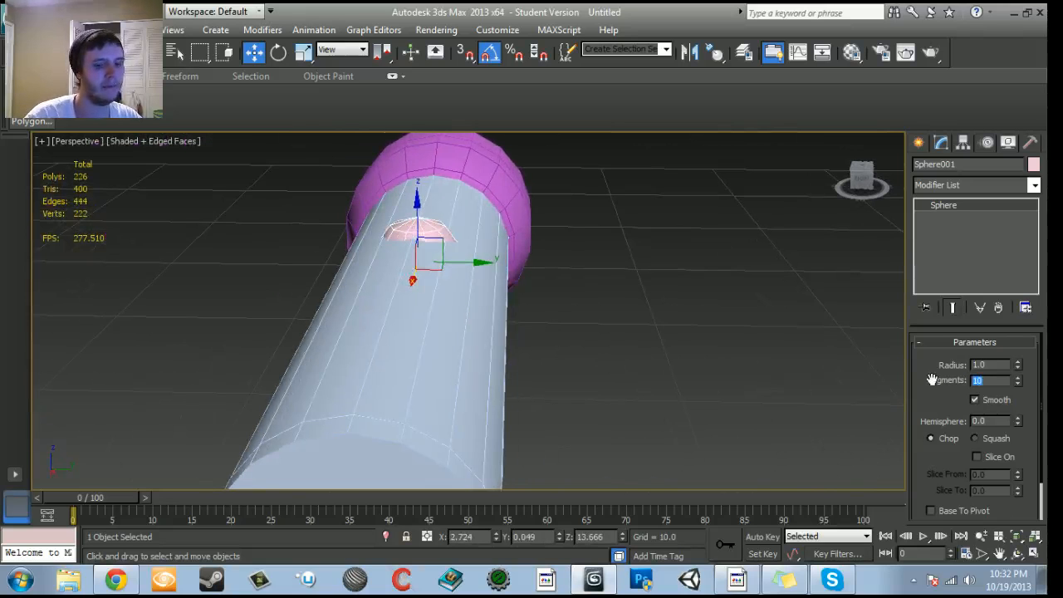
type("15")
key("Return")
middle_click_drag(643, 303, 639, 329, "alt")
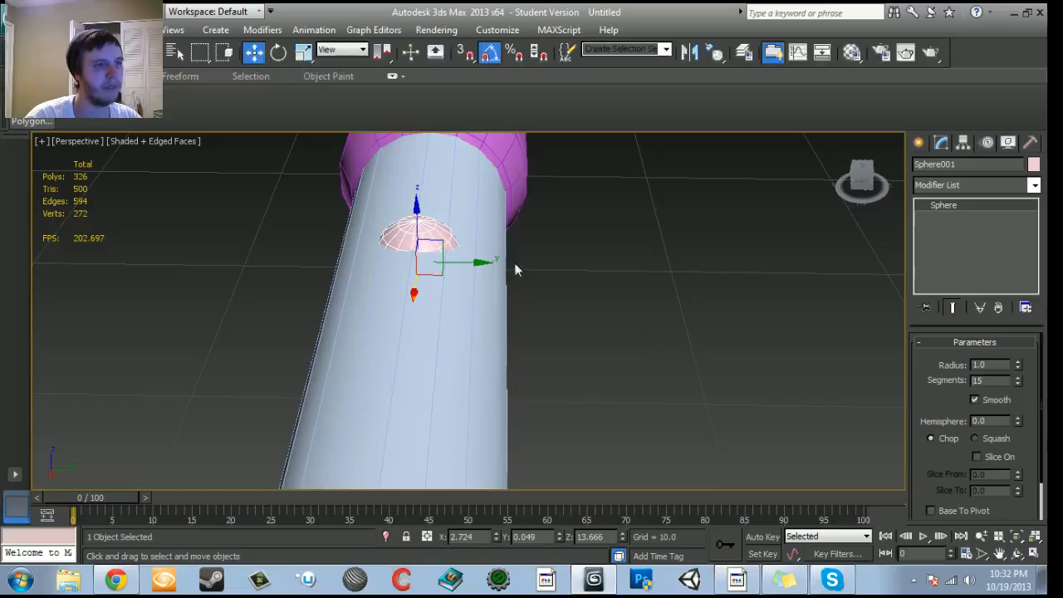
Move the sphere sideways clear of the body and set its segments to 32.
left_click_drag(482, 263, 641, 265)
middle_click_drag(664, 319, 676, 287, "alt")
type("32")
key("Return")
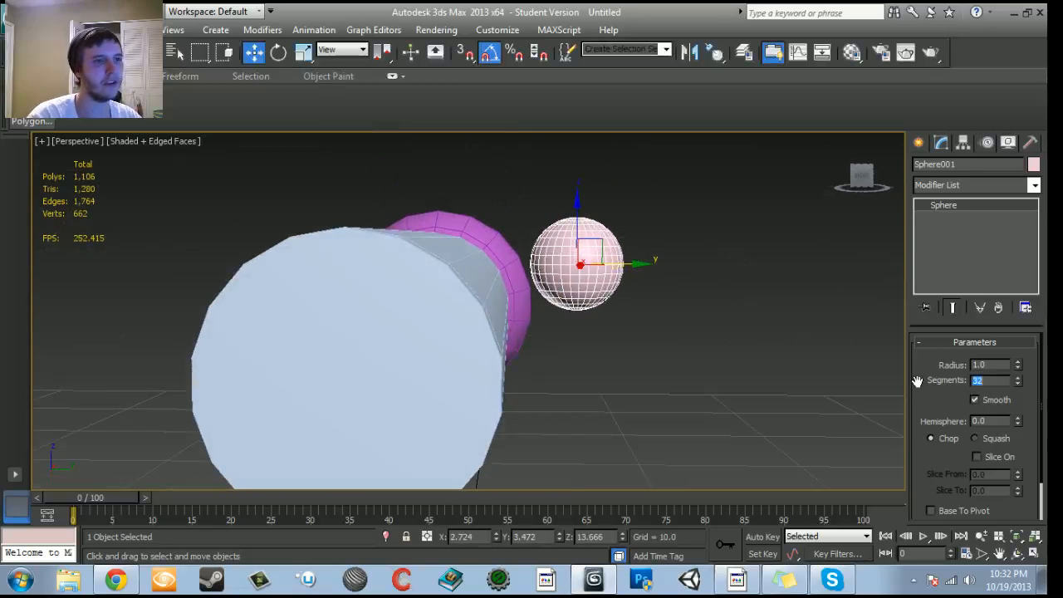
Convert the sphere to an Editable Poly and delete its lower polygons, leaving only a shallow dome cap.
middle_click_drag(706, 325, 522, 363)
scroll(531, 365, "up", 3)
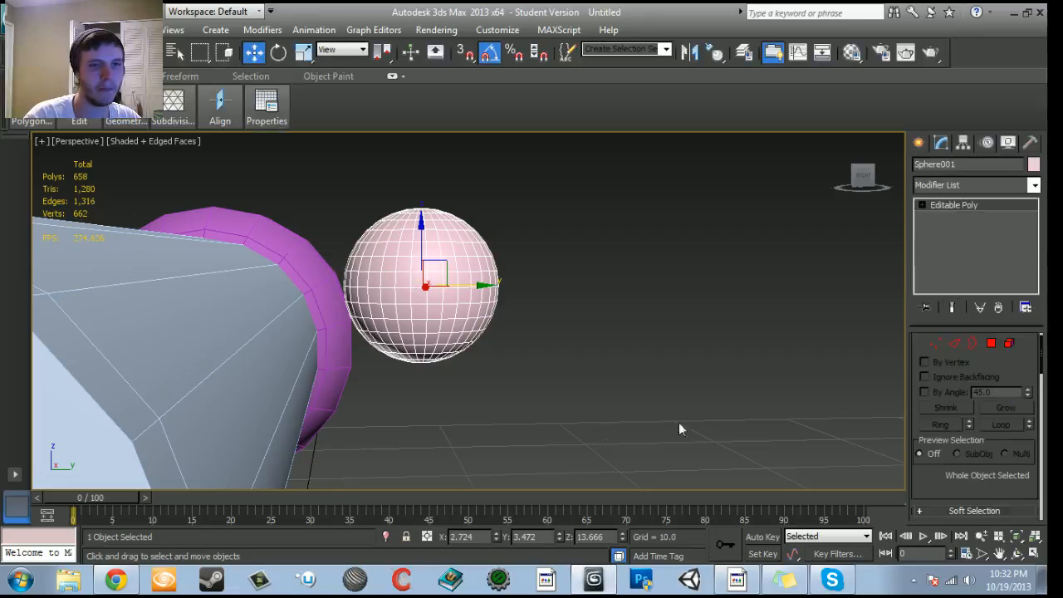
left_click(990, 342)
middle_click_drag(477, 349, 474, 342, "alt")
key("f")
scroll(475, 342, "up", 3)
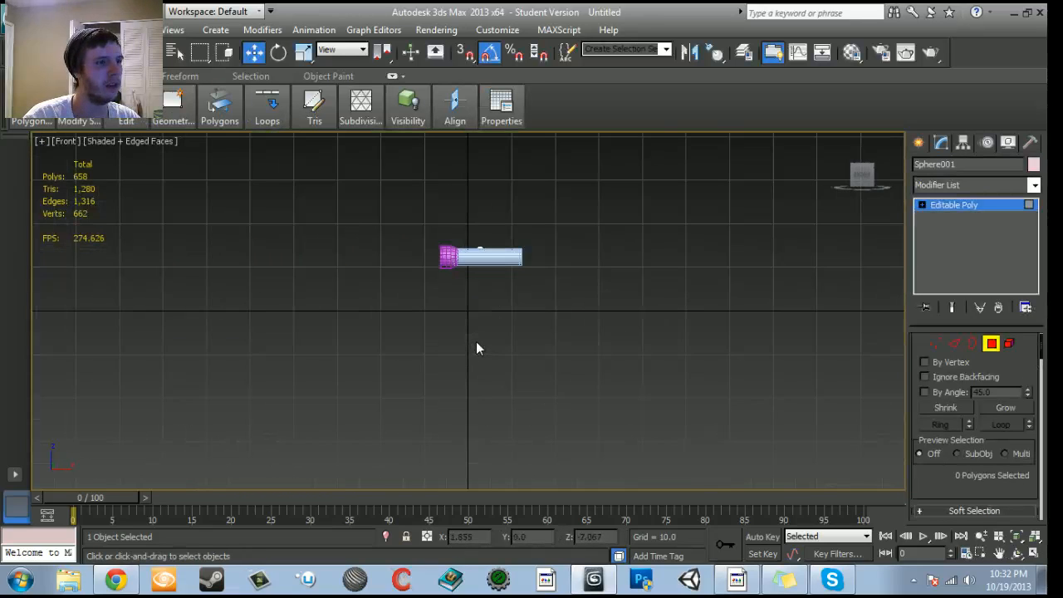
key("l")
scroll(476, 342, "up", 6)
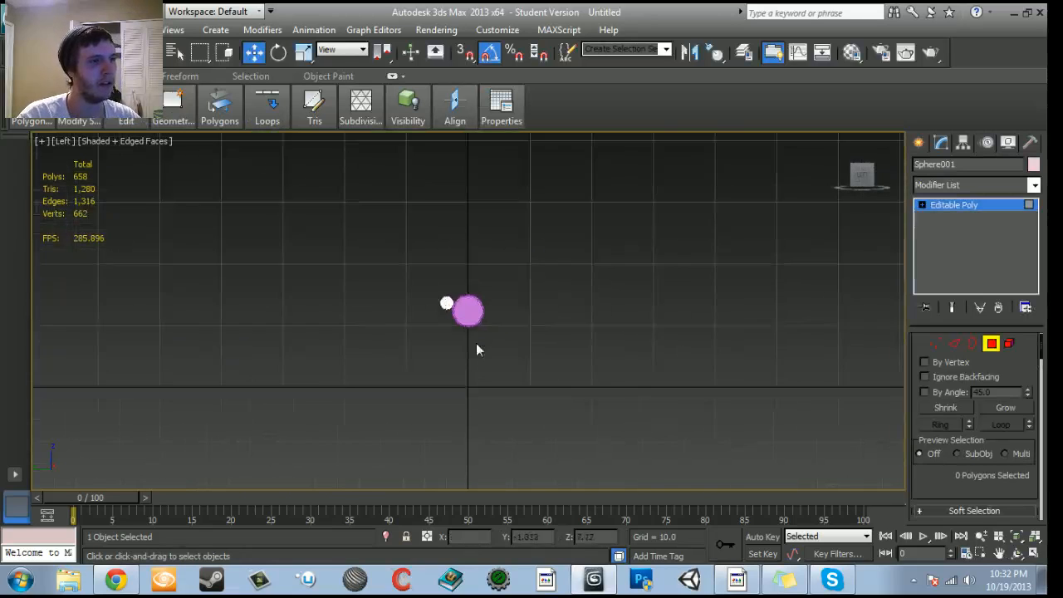
scroll(427, 306, "up", 2)
middle_click_drag(427, 306, 601, 364)
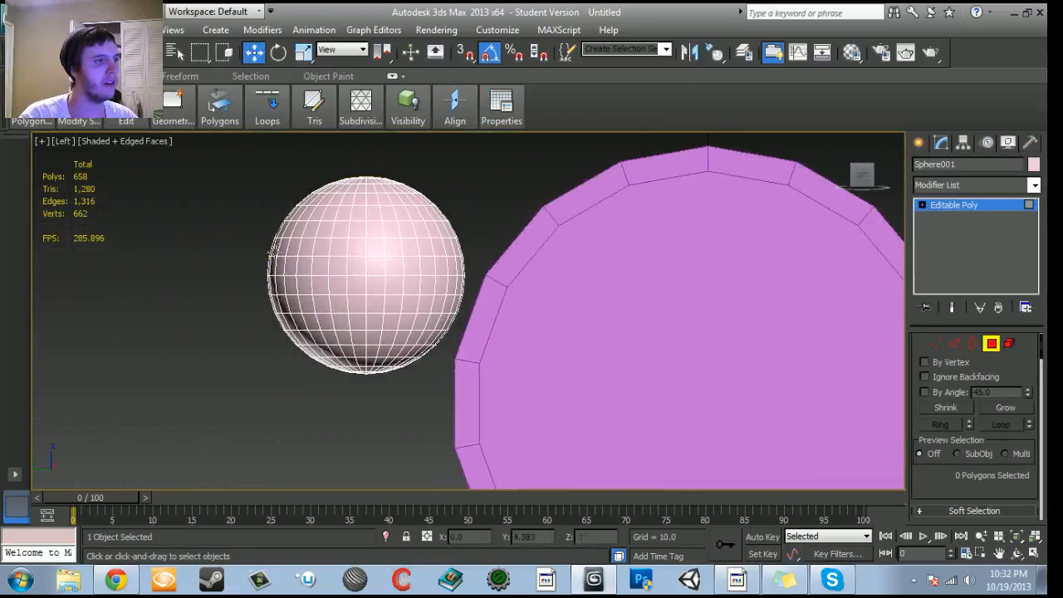
left_click_drag(579, 407, 581, 408)
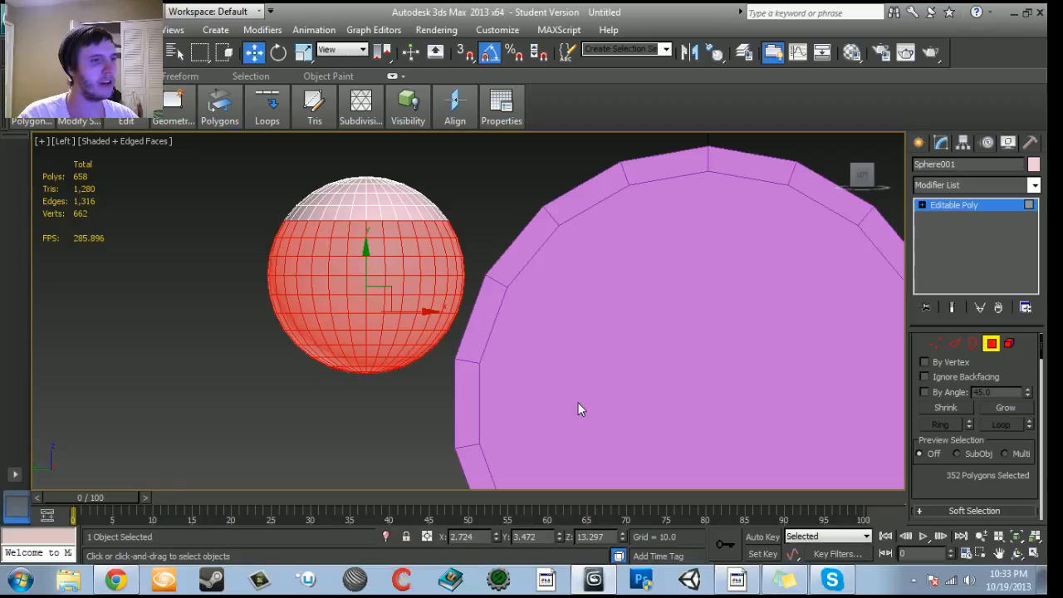
key("Delete")
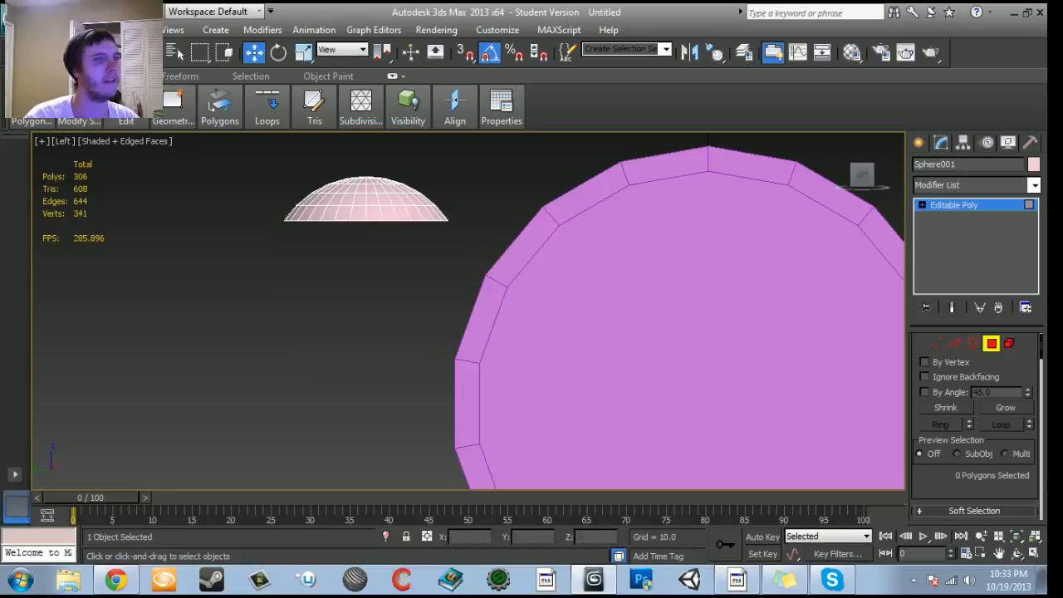
Move the dome back to the centre of the body and lower it slightly into the surface as a switch button.
key("p")
scroll(697, 288, "down", 3)
middle_click_drag(698, 288, 432, 336, "alt")
left_click(919, 145)
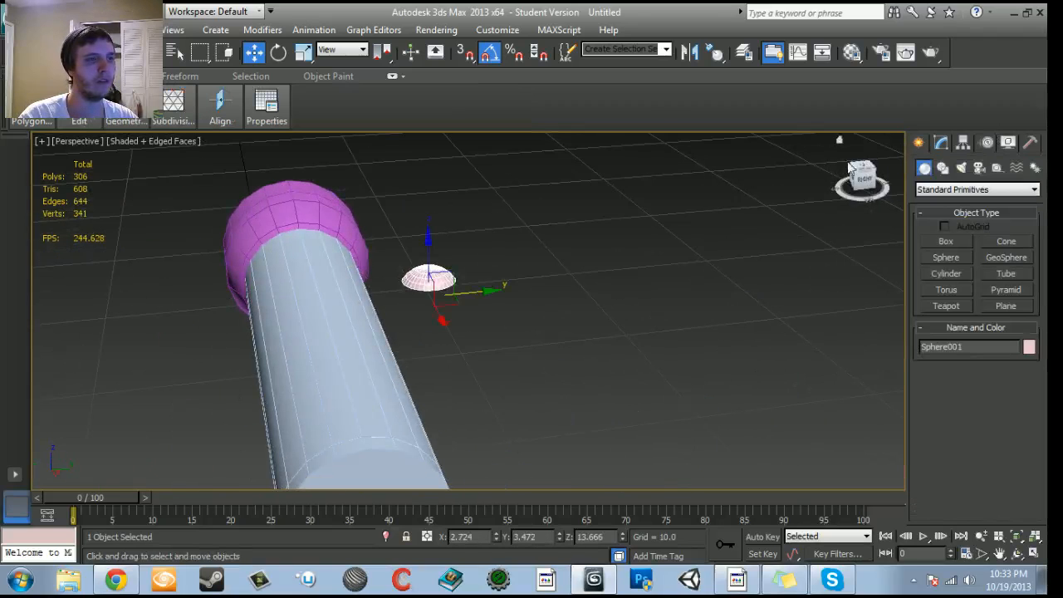
middle_click_drag(510, 302, 610, 339, "alt")
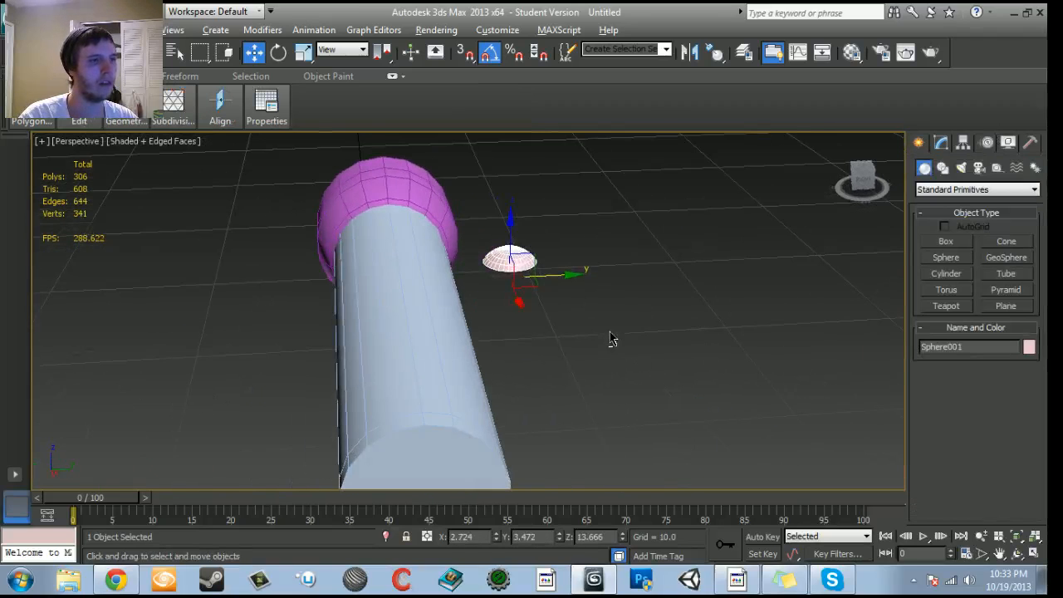
left_click_drag(565, 274, 466, 286)
middle_click_drag(465, 286, 581, 299, "alt")
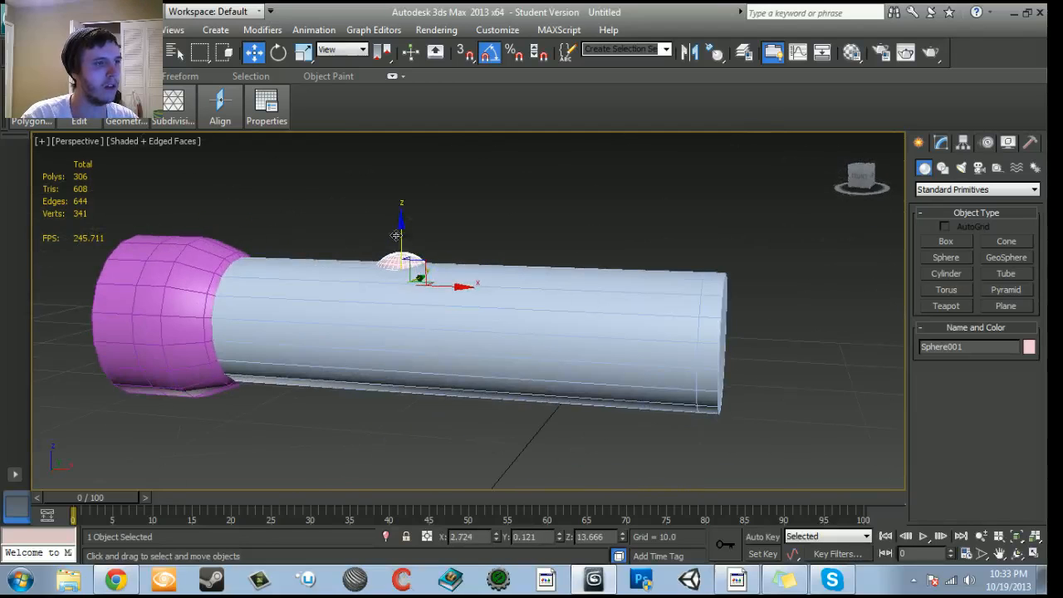
left_click_drag(402, 225, 402, 229)
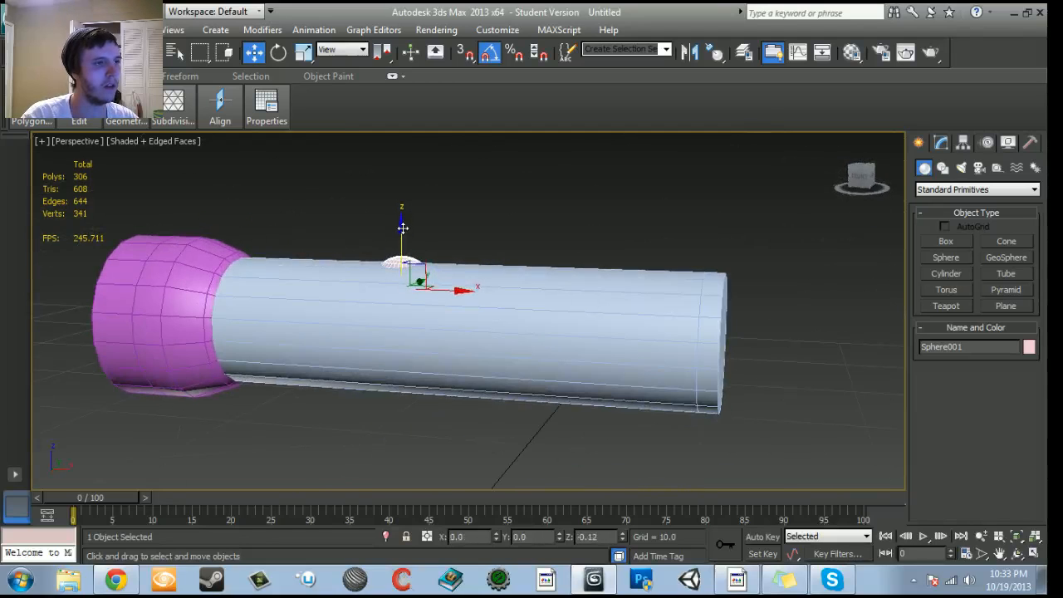
middle_click_drag(587, 243, 477, 277, "alt")
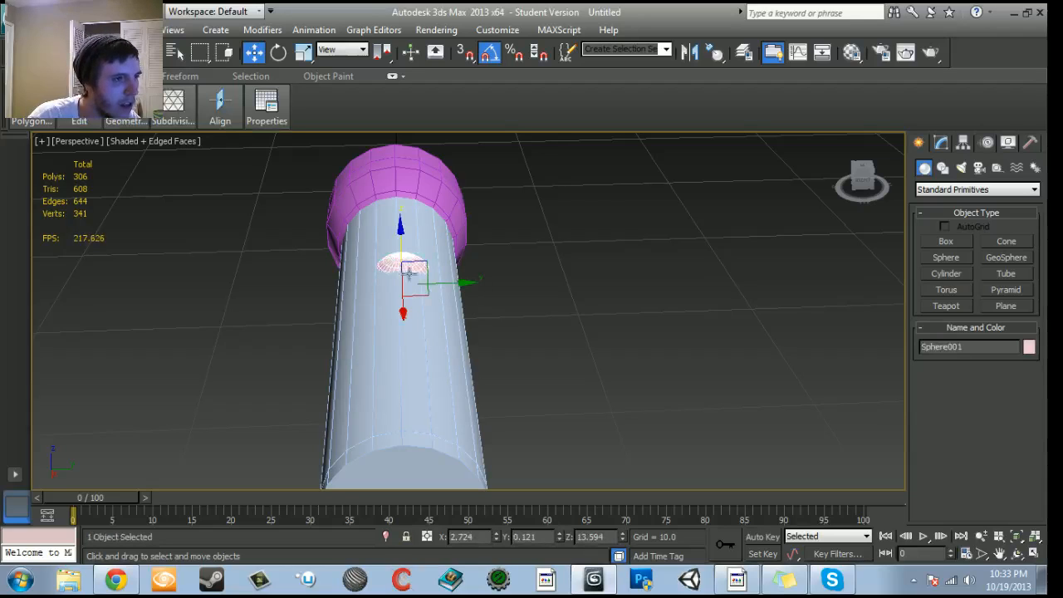
middle_click_drag(474, 336, 653, 304, "alt")
Apply a Smooth modifier to the dome button and turn on Auto Smooth.
left_click(941, 143)
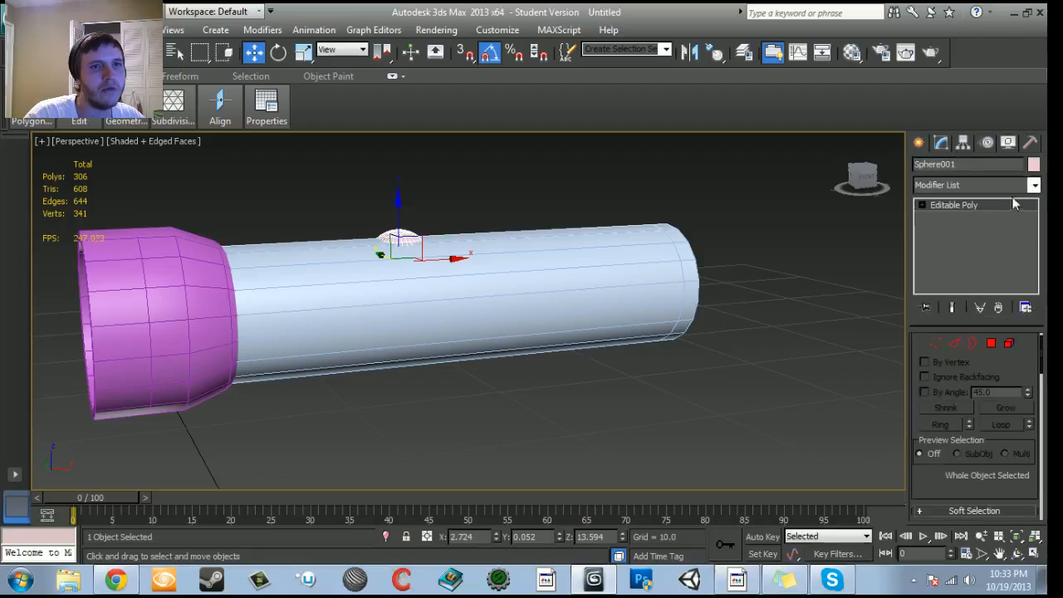
left_click(1034, 185)
scroll(972, 241, "down", 15)
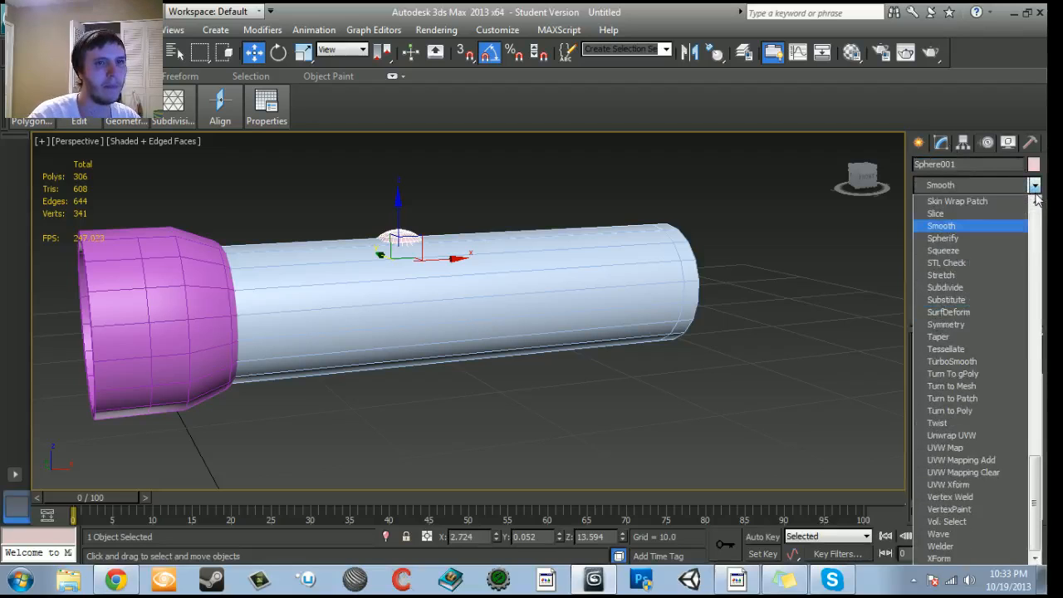
left_click(942, 226)
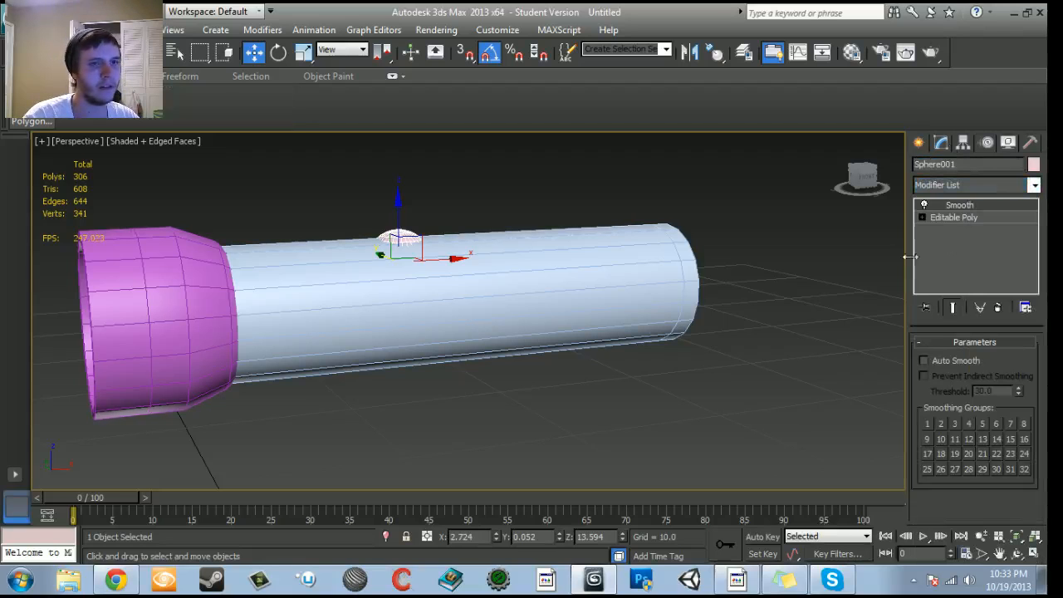
left_click(925, 361)
left_click(918, 142)
Render the perspective view to check the flashlight with its button, and close the render window.
scroll(624, 443, "down", 5)
middle_click_drag(625, 443, 608, 427, "alt")
key("shift+q")
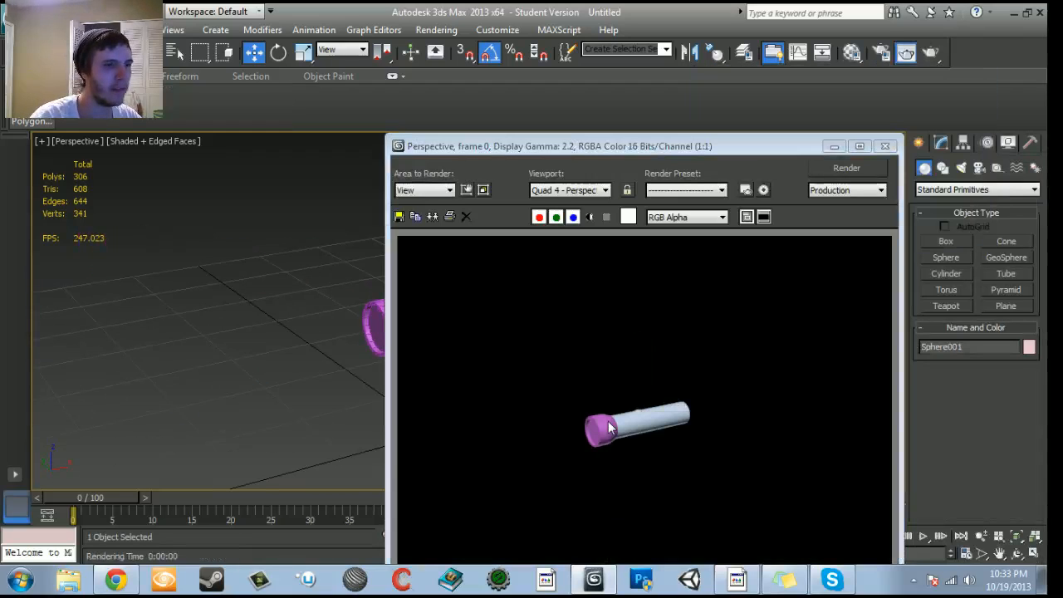
left_click(856, 166)
left_click(885, 145)
middle_click_drag(647, 366, 612, 384, "alt")
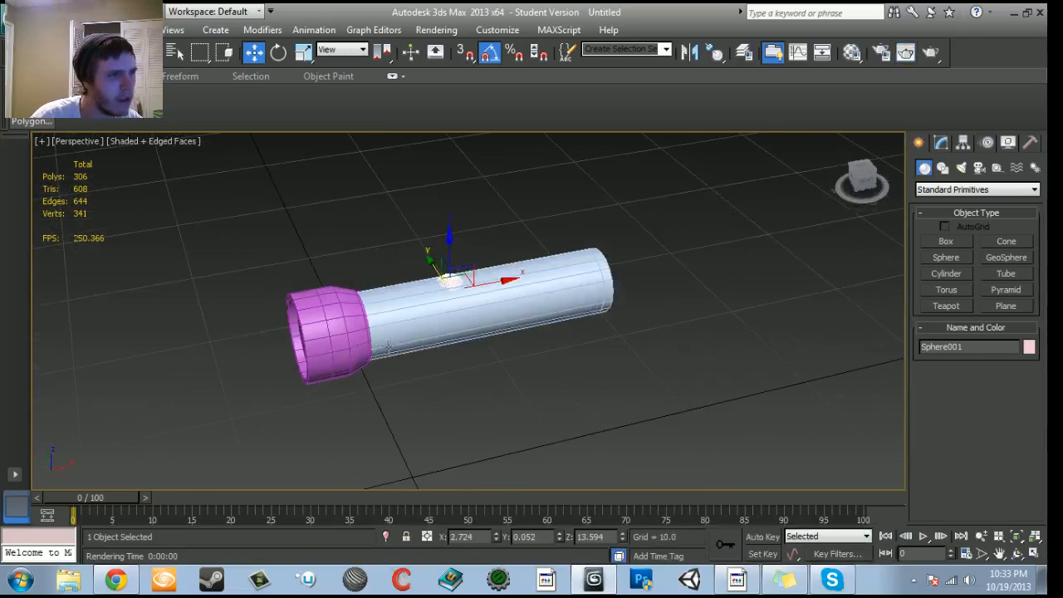
Collapse the dome button's Smooth modifier into its Editable Poly, holding the scene first.
left_click(939, 143)
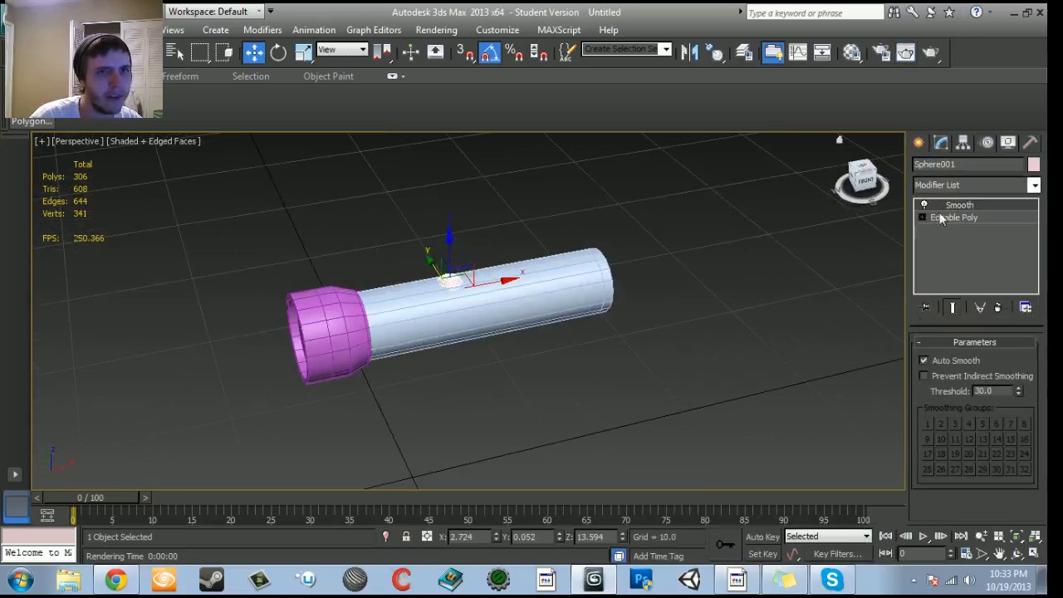
right_click(958, 206)
left_click(882, 361)
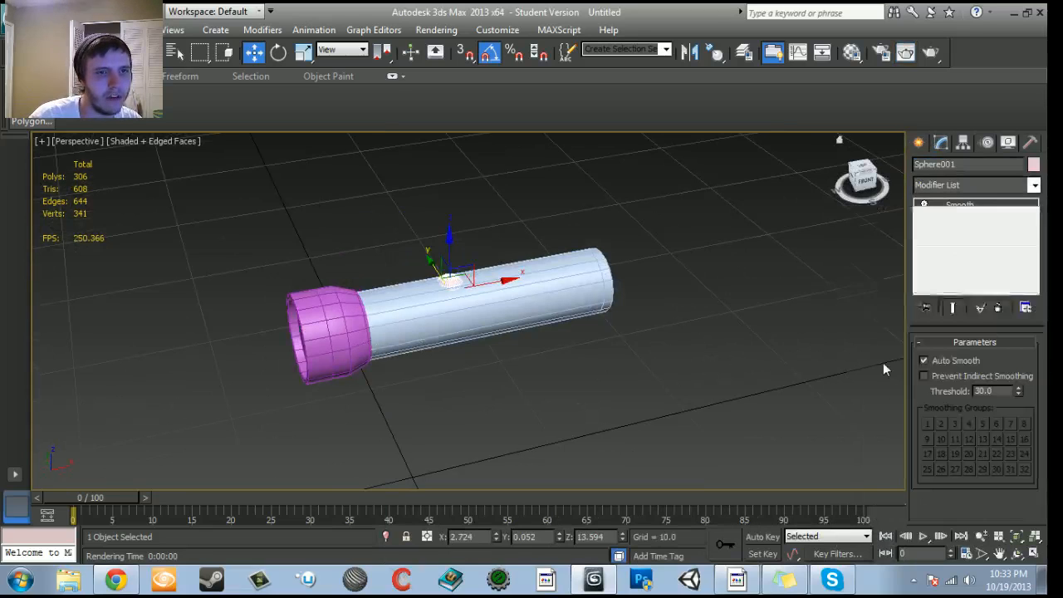
left_click(595, 336)
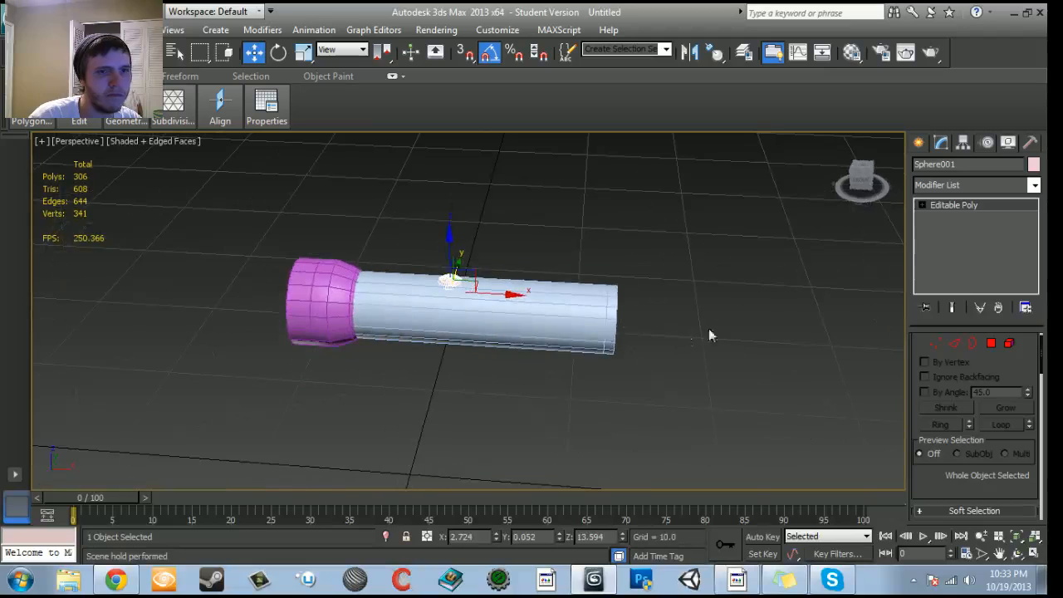
Attach the head and body cylinders to the dome button as one object and name it Flashlight.
left_click_drag(996, 361, 1002, 140)
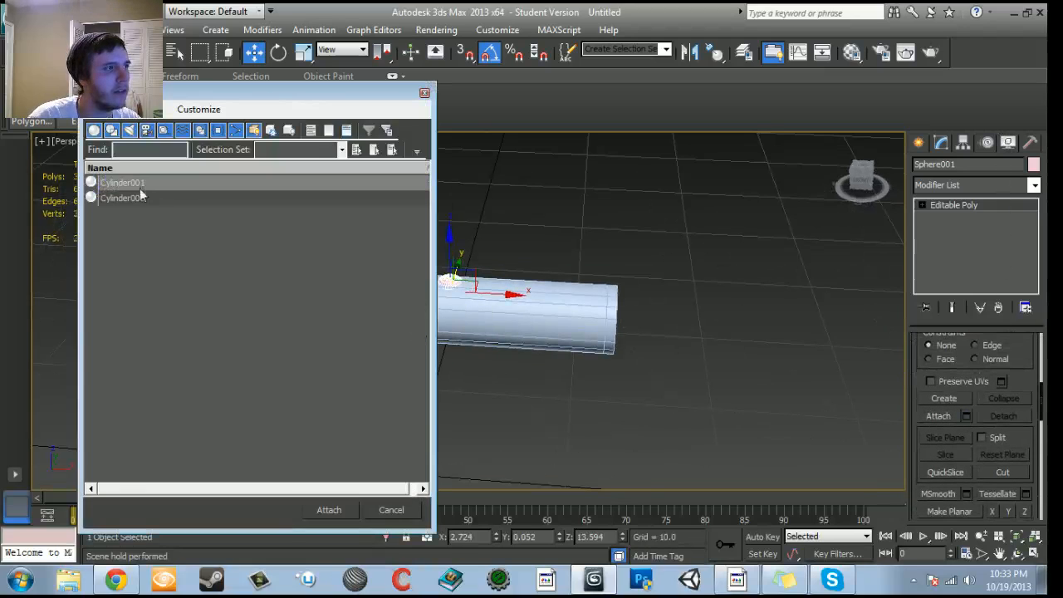
left_click(143, 199, "ctrl")
left_click(331, 509)
middle_click_drag(455, 370, 502, 283, "alt")
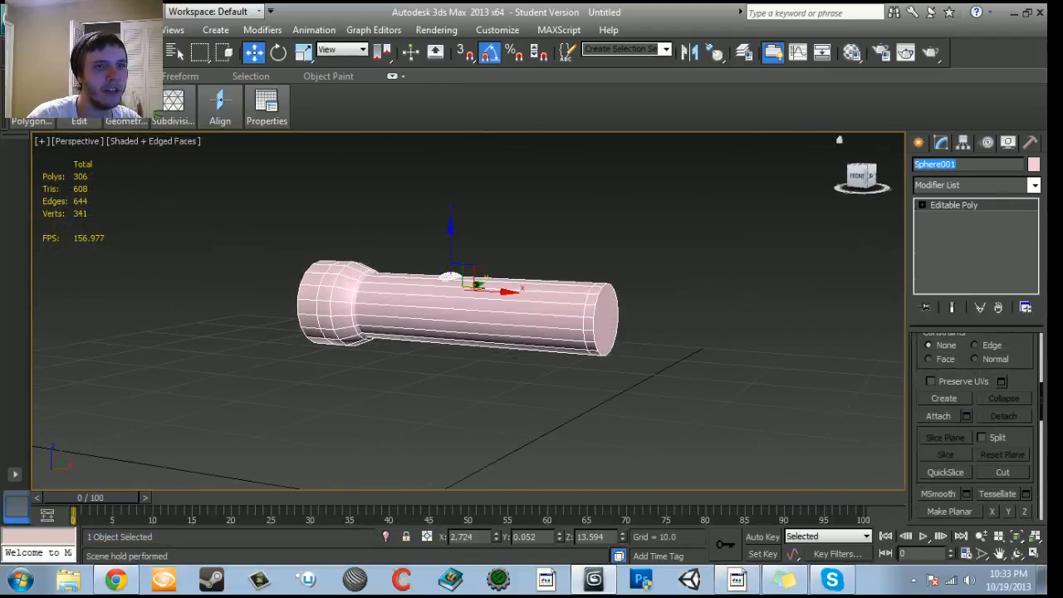
left_click_drag(936, 164, 733, 162)
type("Flashlight")
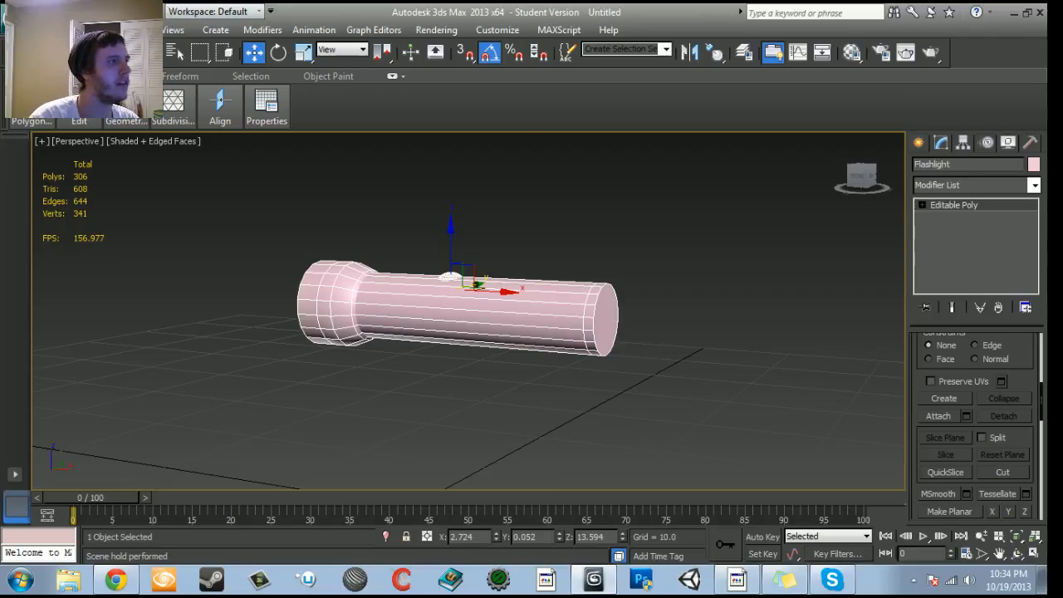
Save the scene to the desktop as a 3ds Max file named Flashlight.
left_click(16, 15)
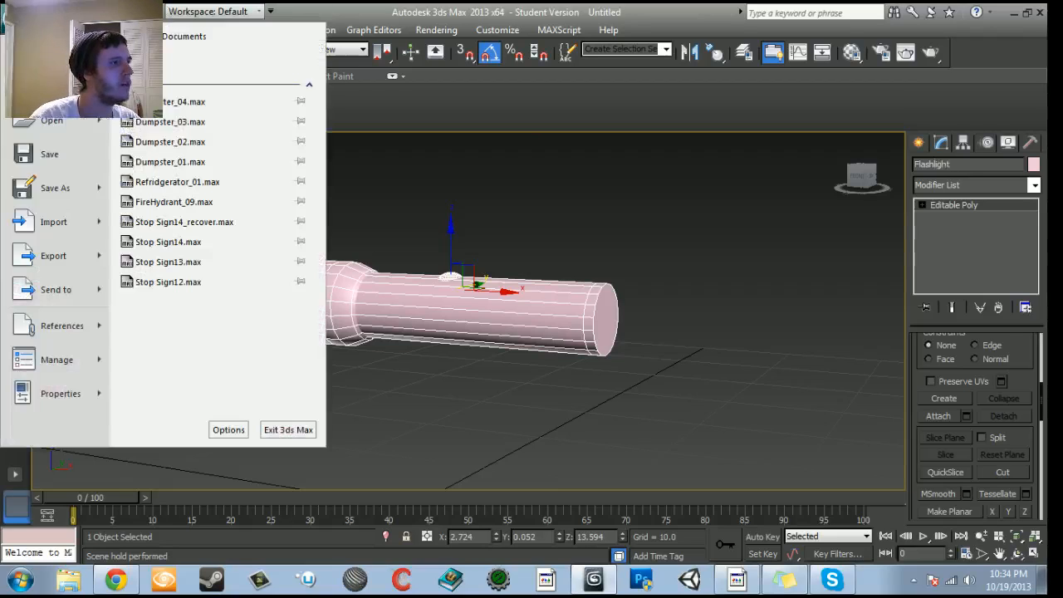
left_click(88, 178)
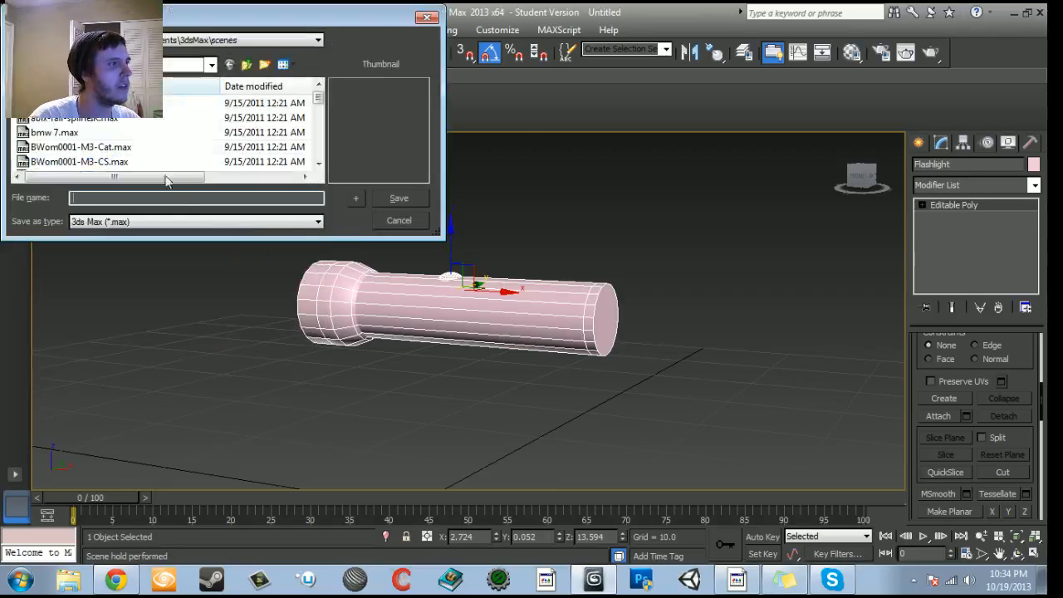
left_click(141, 65)
scroll(94, 121, "up", 2)
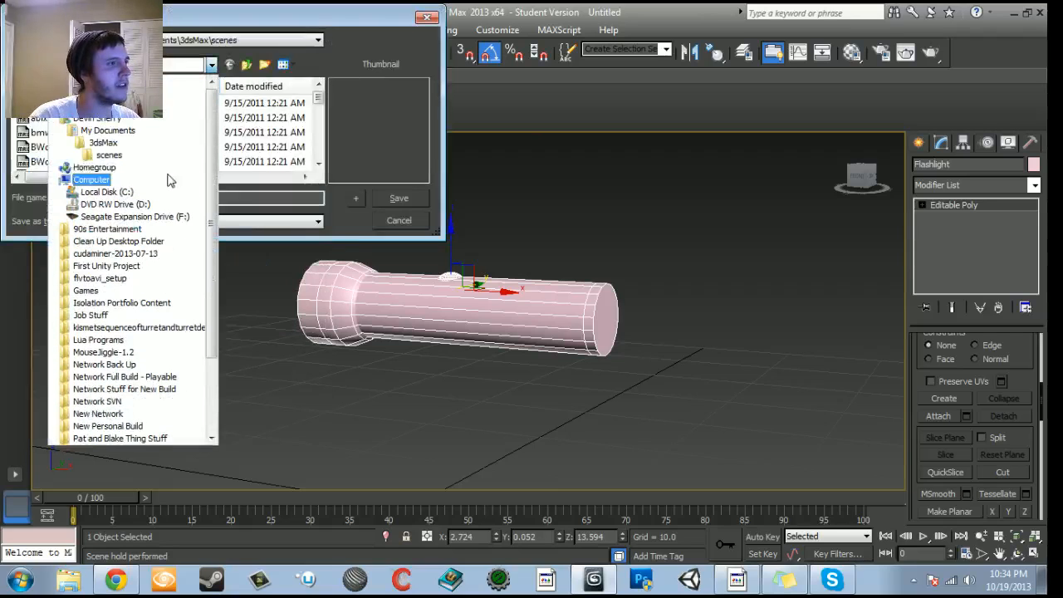
left_click(100, 118)
type("F")
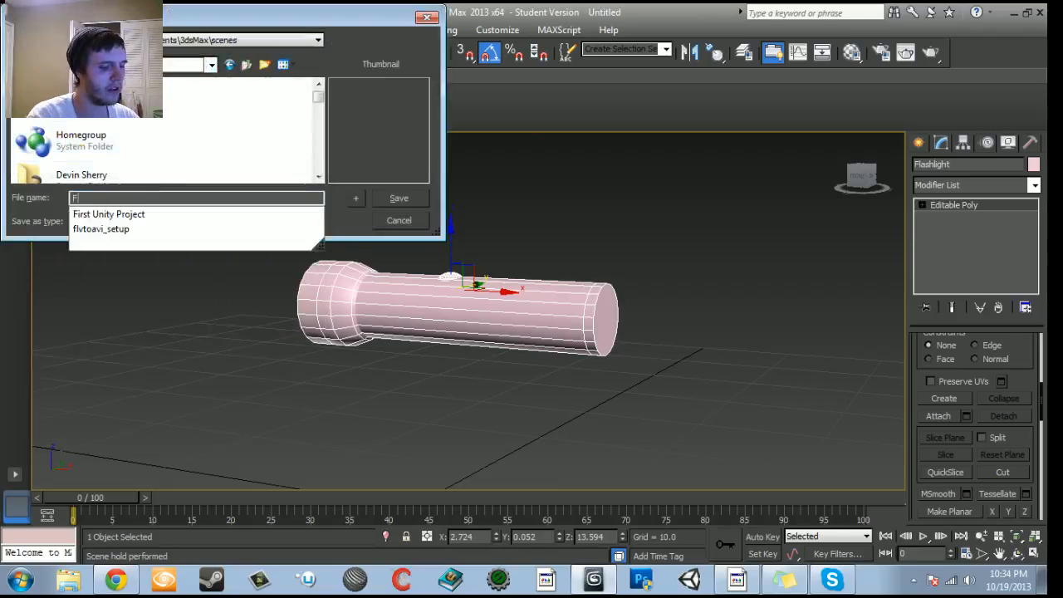
type("lashlight")
key("Return")
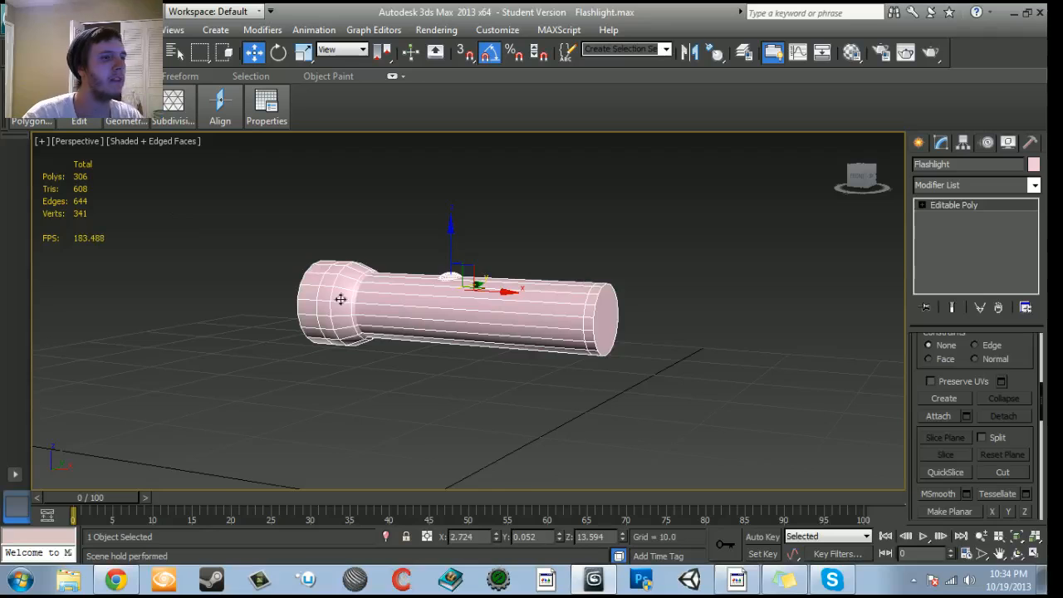
Render the perspective view of the combined flashlight and close the render window.
middle_click_drag(353, 295, 391, 323)
key("shift+q")
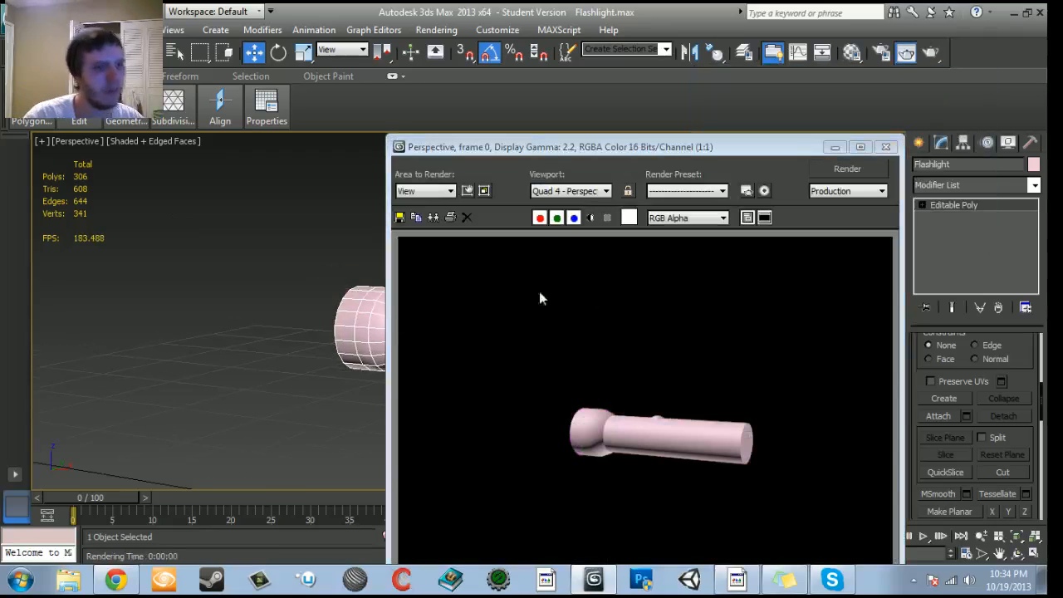
left_click(885, 146)
middle_click_drag(747, 273, 513, 378, "alt")
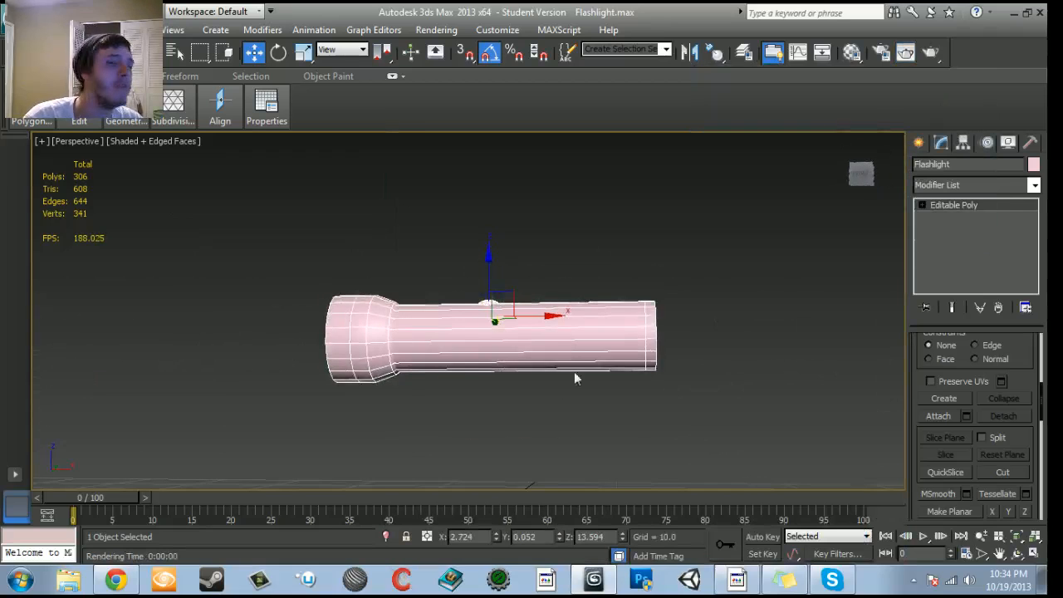
Add an Unwrap UVW modifier to the flashlight and open its UV editor.
left_click(1034, 186)
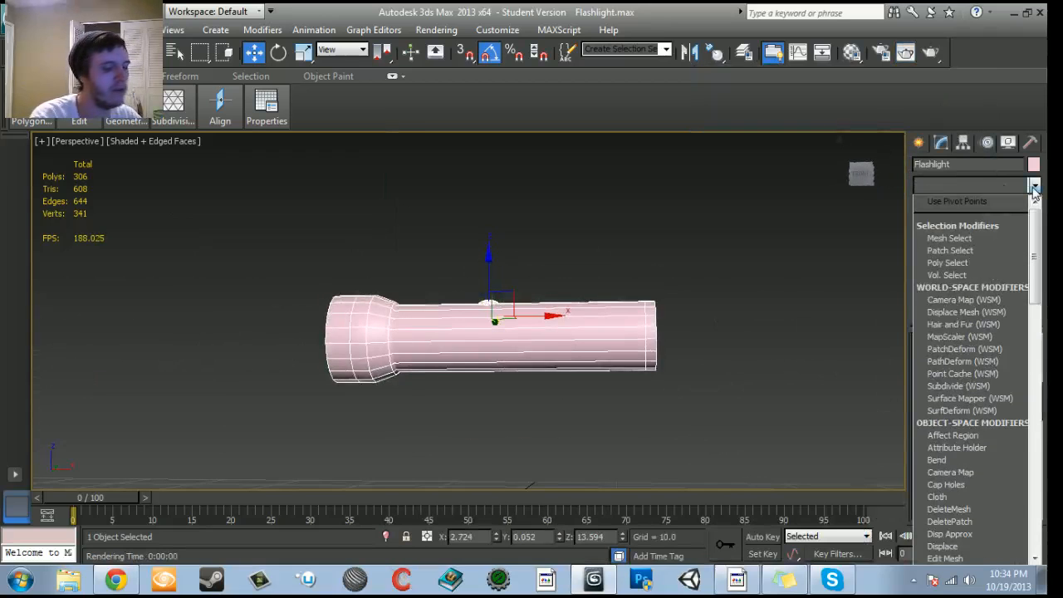
type("uv")
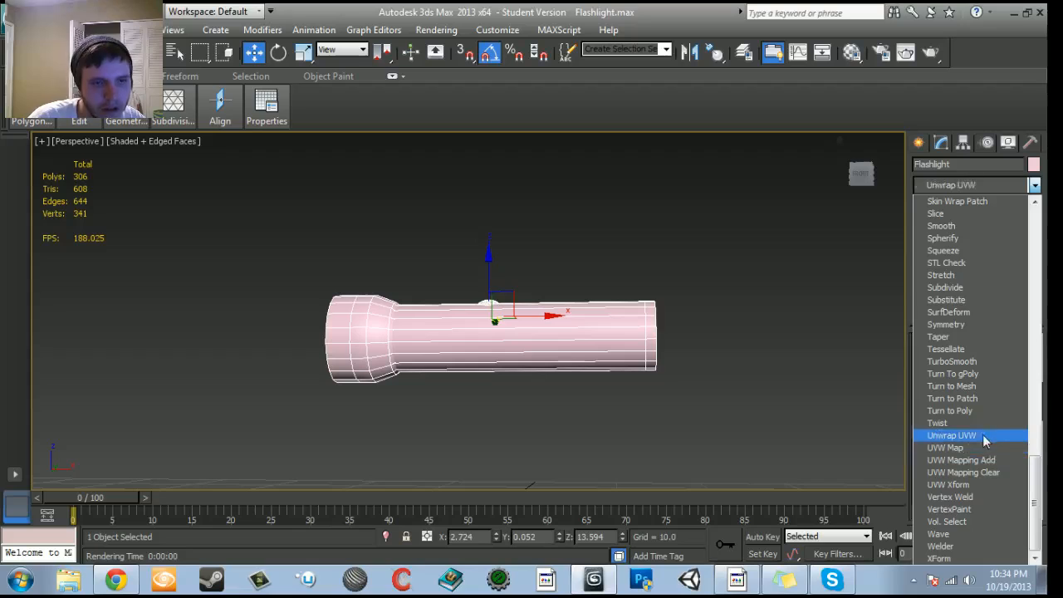
left_click(982, 435)
middle_click_drag(699, 392, 709, 401, "alt")
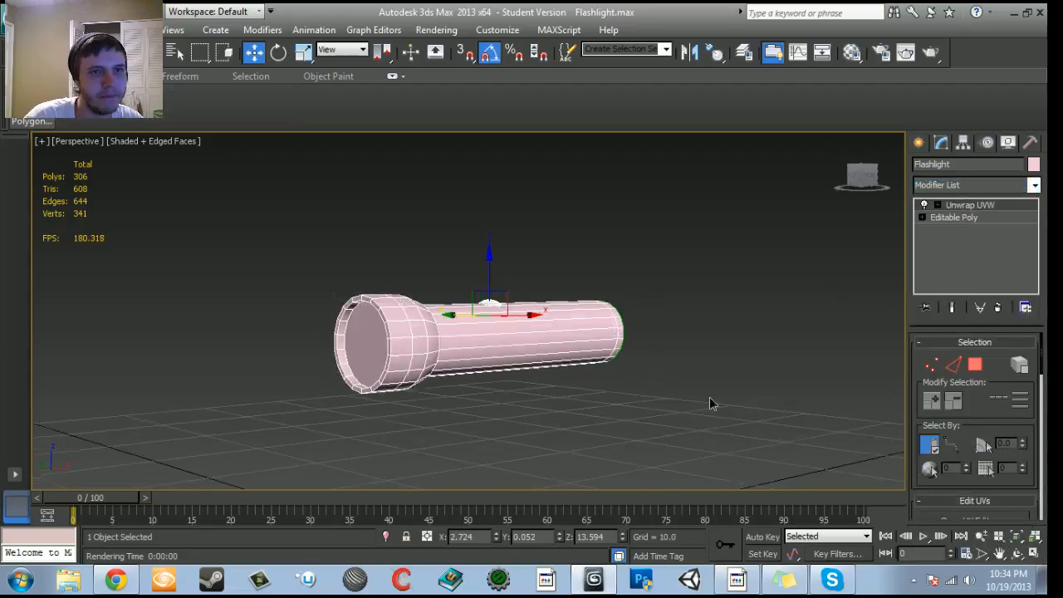
scroll(982, 415, "down", 3)
left_click(975, 406)
middle_click_drag(271, 351, 237, 320)
middle_click_drag(716, 310, 897, 319)
middle_click_drag(747, 370, 662, 393, "alt")
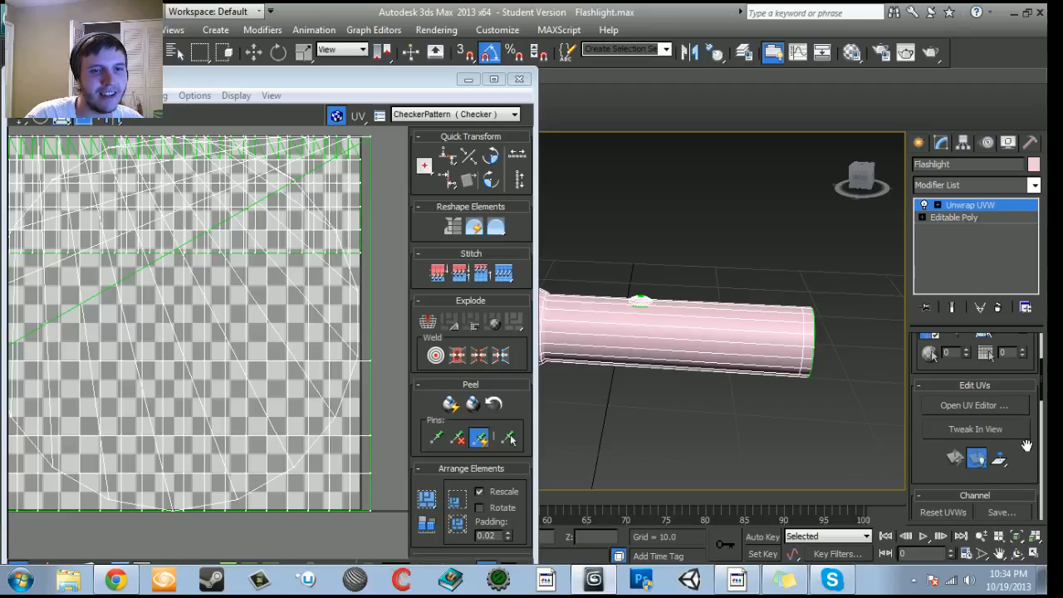
Select the polygons all around the flashlight's long body, leaving out the head, the button and the narrow tail ring.
scroll(1027, 442, "up", 3)
left_click(975, 365)
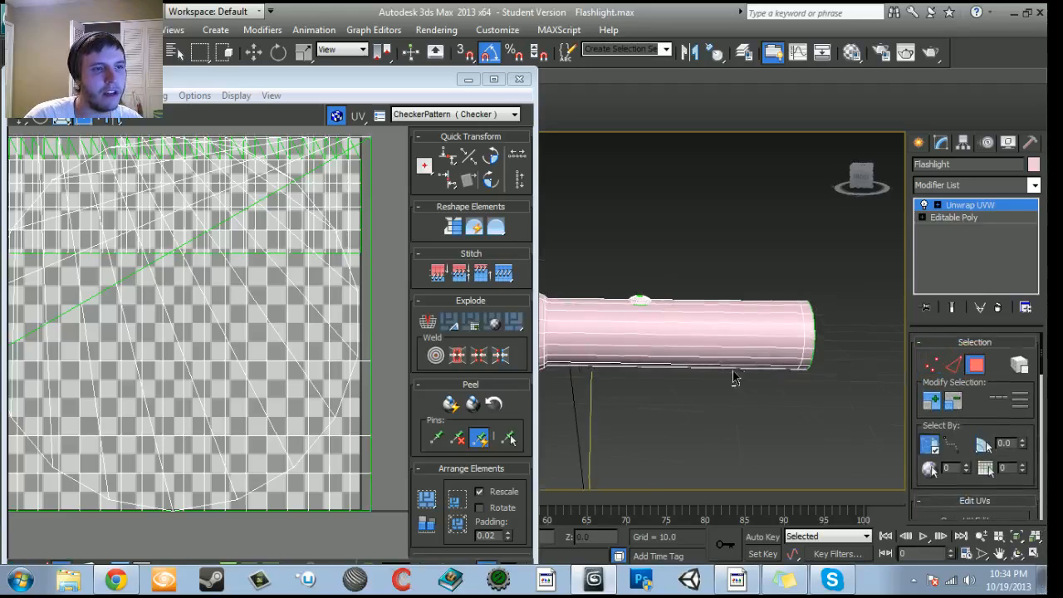
left_click_drag(694, 257, 731, 389)
middle_click_drag(732, 395, 671, 421, "alt")
left_click_drag(653, 353, 719, 417)
middle_click_drag(721, 417, 643, 342, "alt")
left_click(644, 345, "ctrl")
left_click(644, 355, "ctrl")
left_click(643, 371, "ctrl")
middle_click_drag(650, 392, 685, 336, "alt")
left_click(685, 337, "ctrl")
left_click(625, 313, "ctrl")
left_click(615, 334, "ctrl")
middle_click_drag(616, 334, 880, 423, "alt")
Apply a cylindrical projection aligned to X to the selected body faces and move their UV shell below the UV square.
left_click_drag(989, 418, 1007, 108)
left_click_drag(933, 405, 936, 263)
left_click(967, 442)
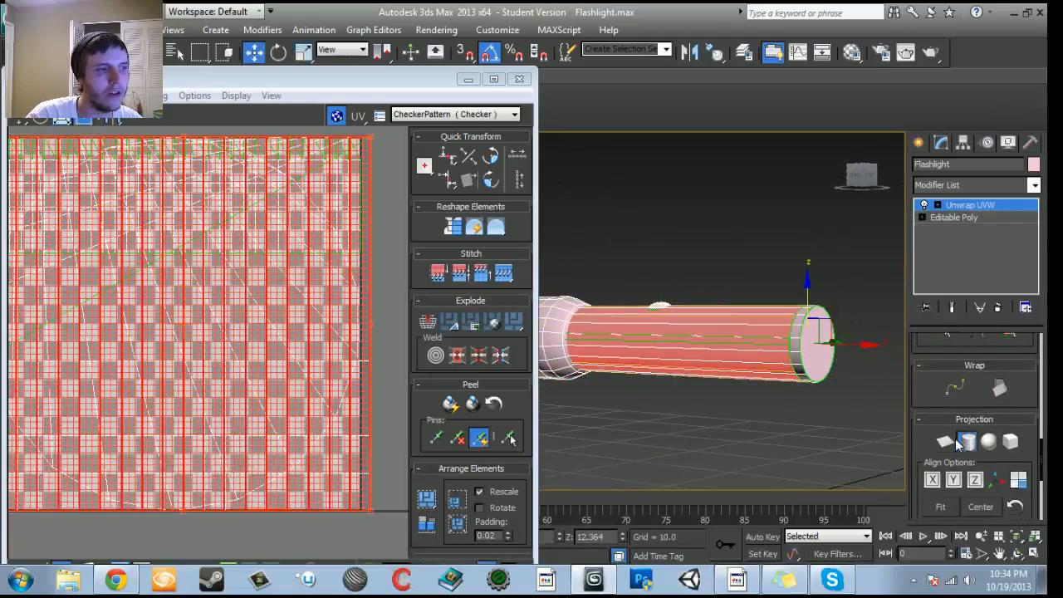
left_click(937, 479)
scroll(244, 361, "down", 5)
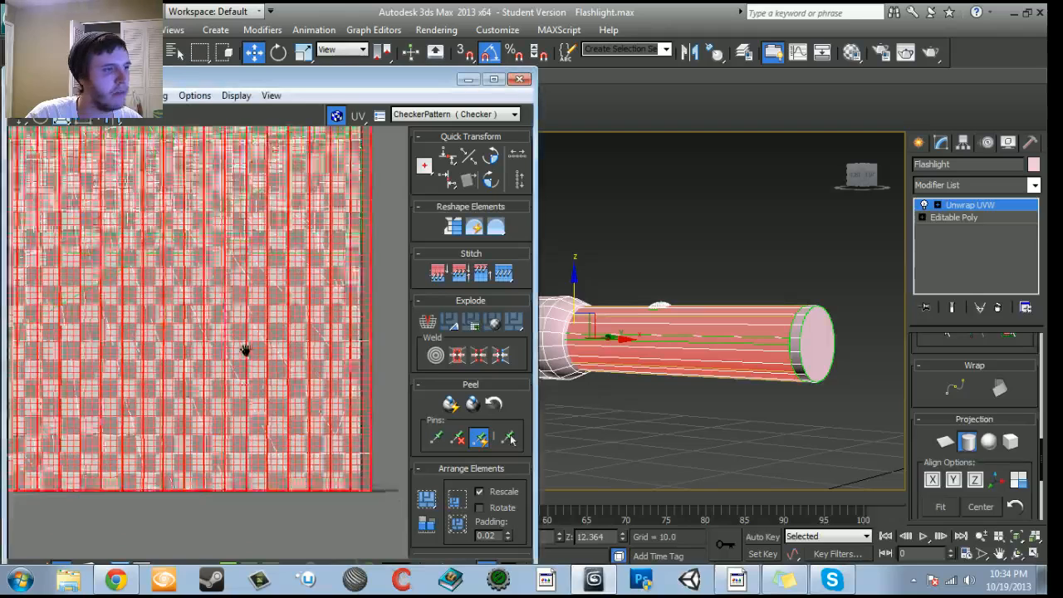
left_click(967, 442)
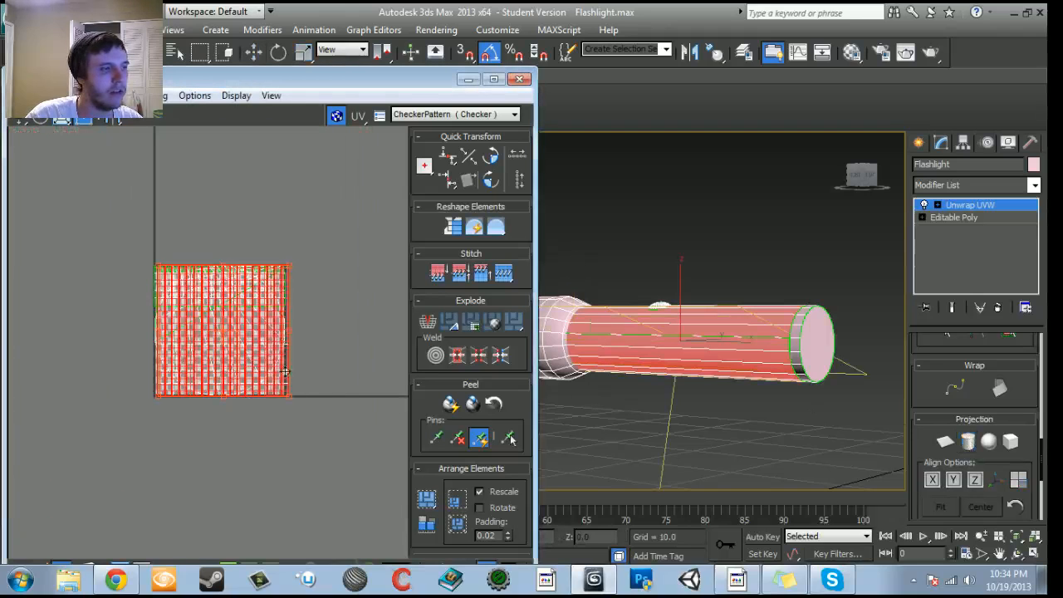
left_click_drag(254, 347, 297, 520)
middle_click_drag(762, 409, 719, 435, "alt")
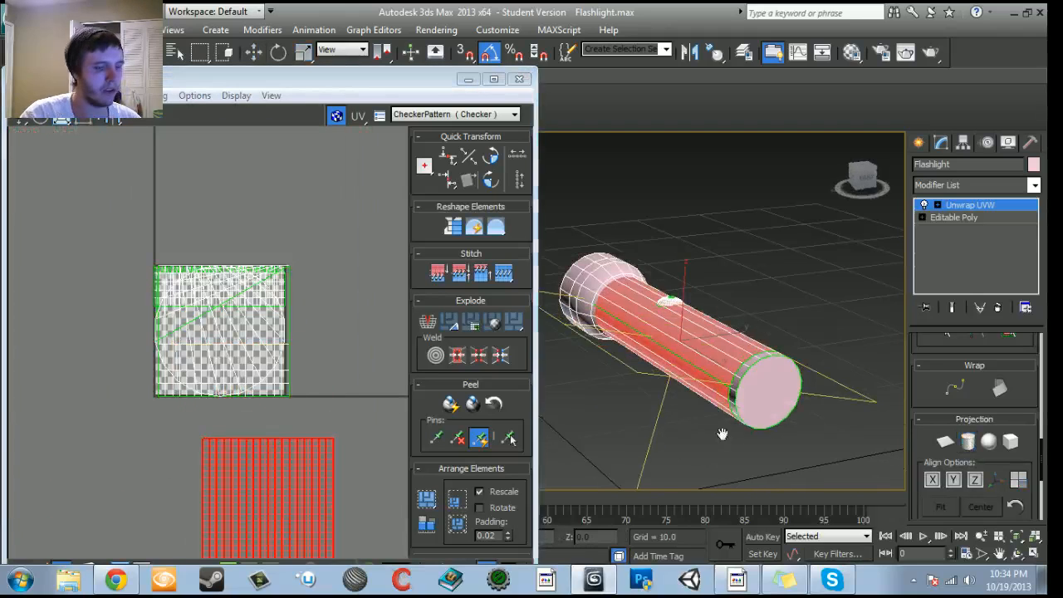
Give the first material a Checker map as its diffuse colour, with U and V tiling of 20.
key("m")
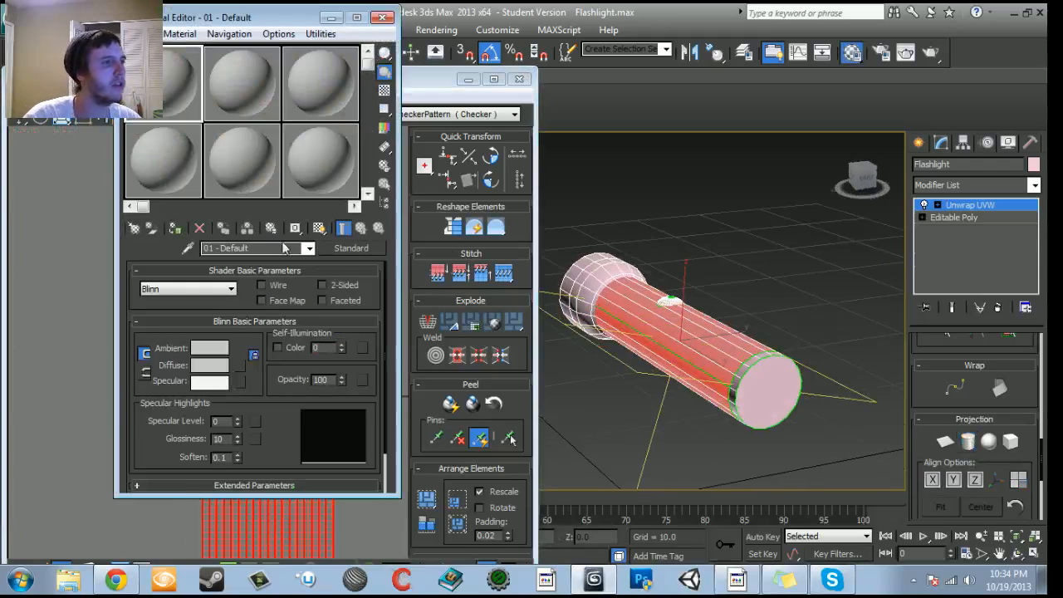
left_click(241, 365)
left_click(394, 161)
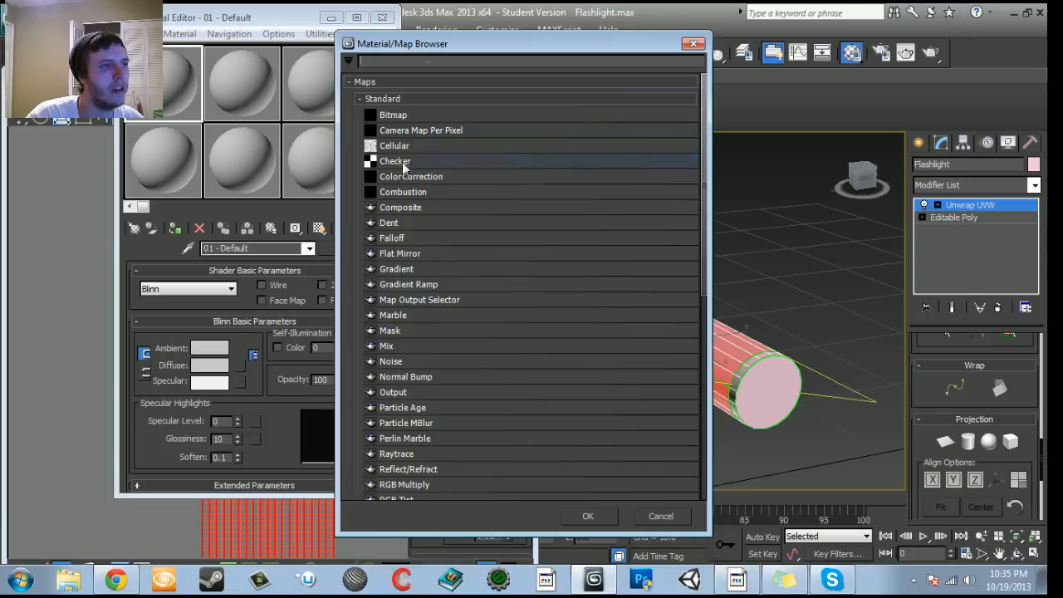
left_click(588, 516)
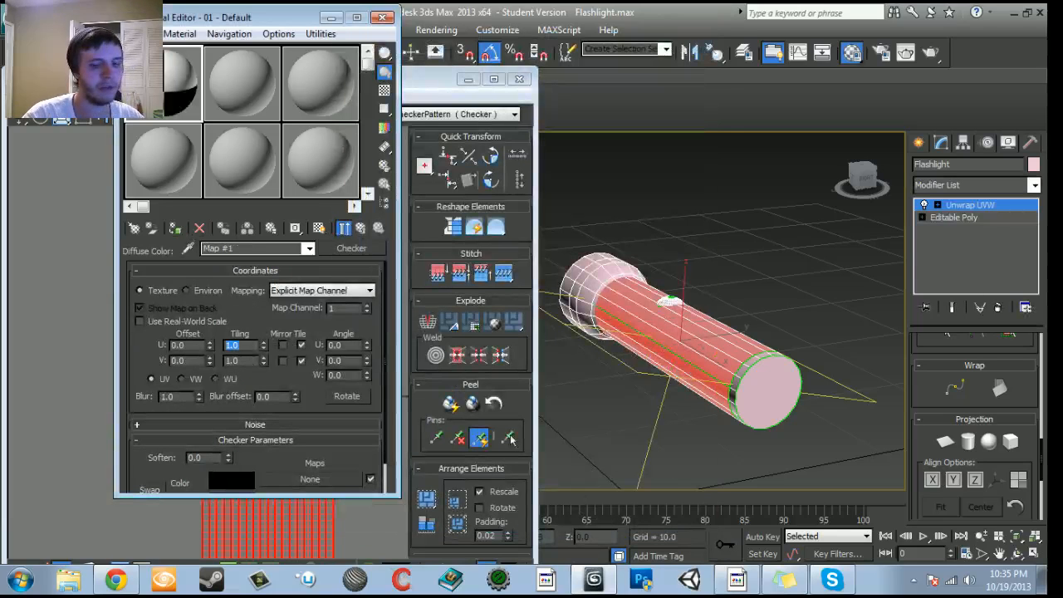
type("20")
key("Return")
Assign the checker material to the flashlight, display it shaded in the viewport, and close the Material Editor.
left_click(175, 229)
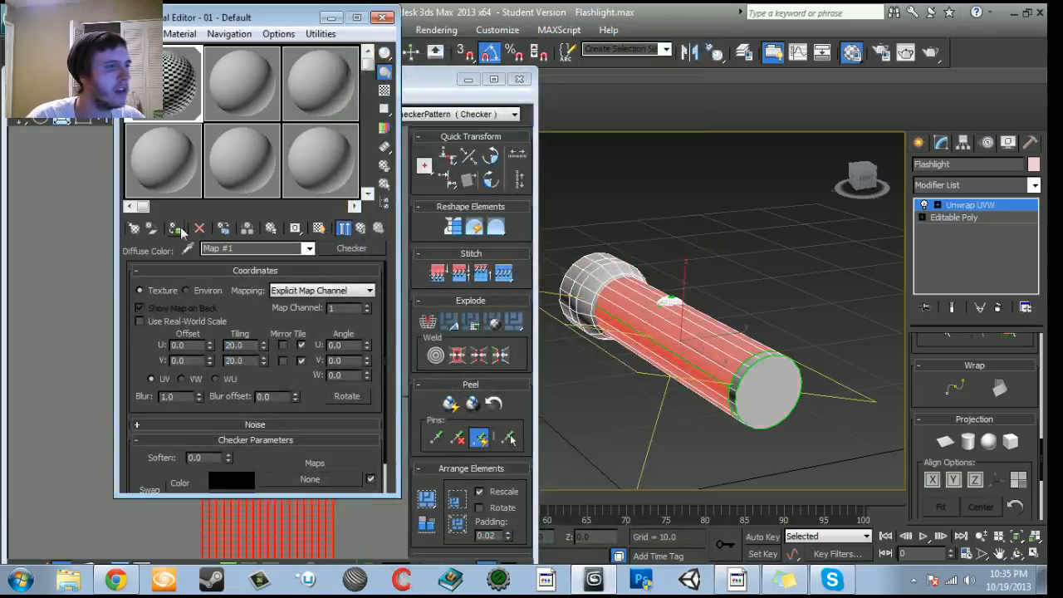
left_click(319, 228)
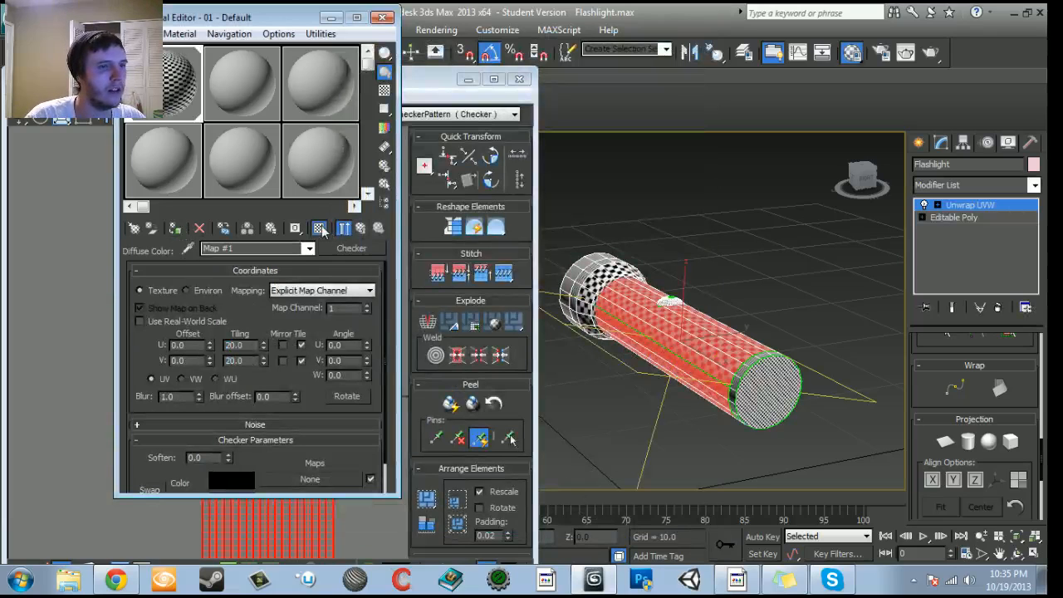
left_click(382, 19)
Scale the body's UV shell narrower and shorter until the checker pattern on the body looks evenly square.
middle_click_drag(744, 434, 632, 400, "alt")
scroll(736, 403, "up", 8)
middle_click_drag(750, 386, 848, 347, "alt")
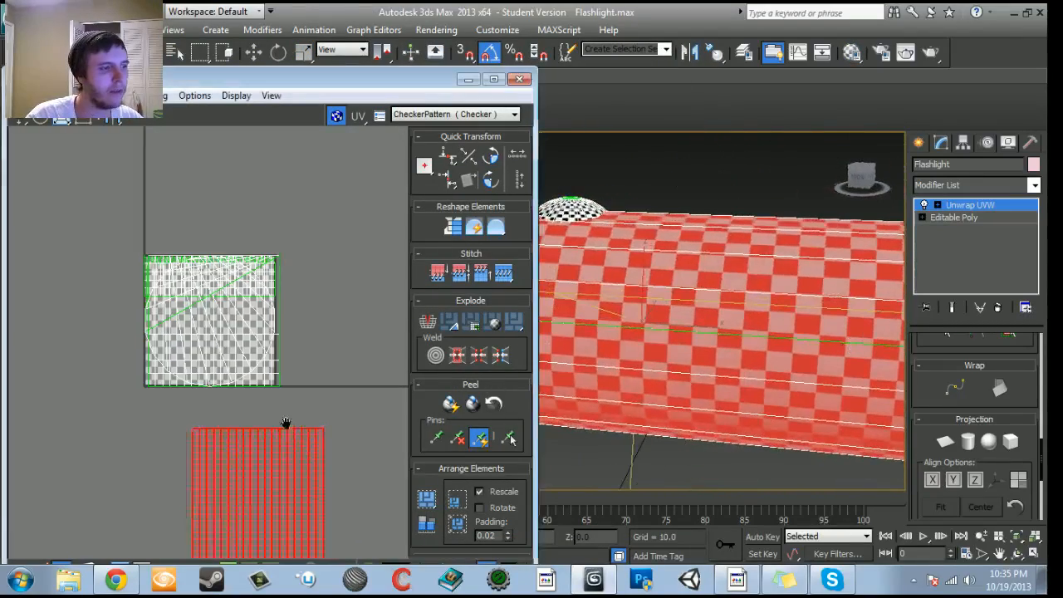
middle_click_drag(192, 404, 184, 318)
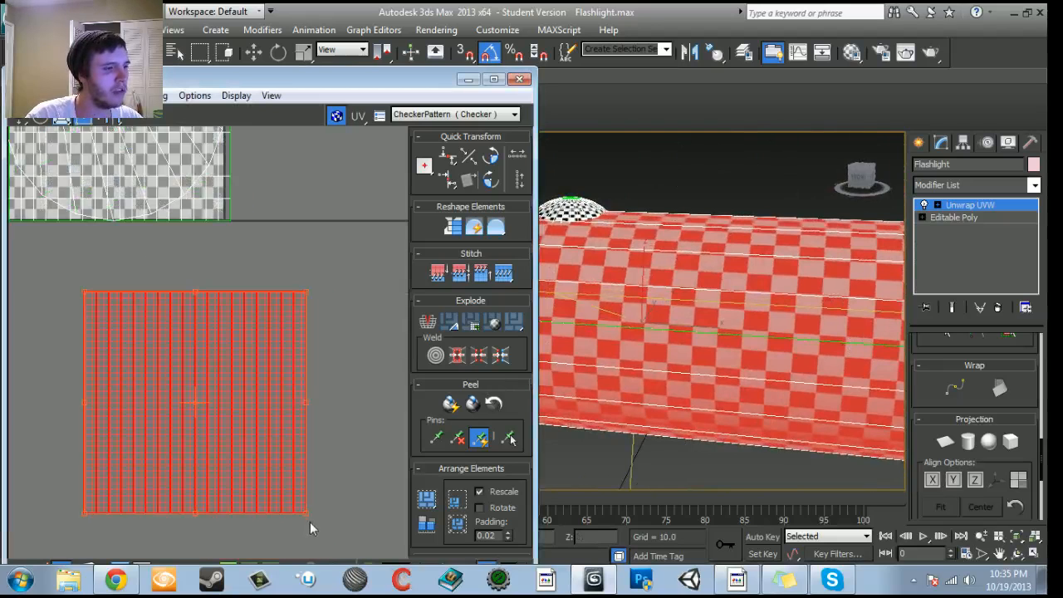
mouse_move(307, 515)
left_mouse_down()
mouse_move(327, 512)
mouse_move(289, 515)
left_mouse_up()
scroll(301, 486, "down", 3)
scroll(299, 486, "up", 3)
left_click_drag(289, 516, 287, 513)
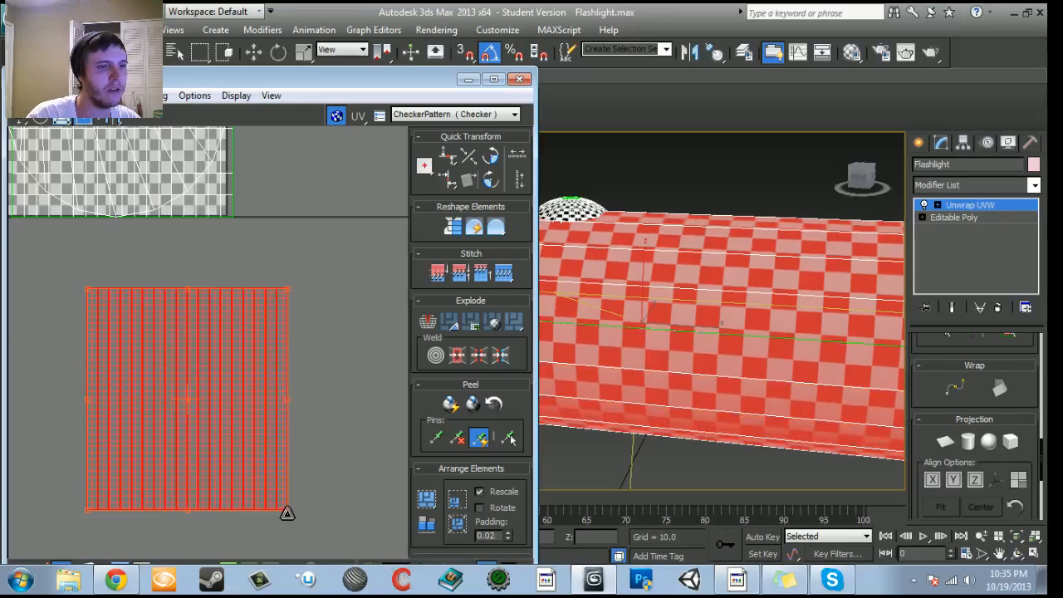
middle_click_drag(776, 373, 784, 356, "alt")
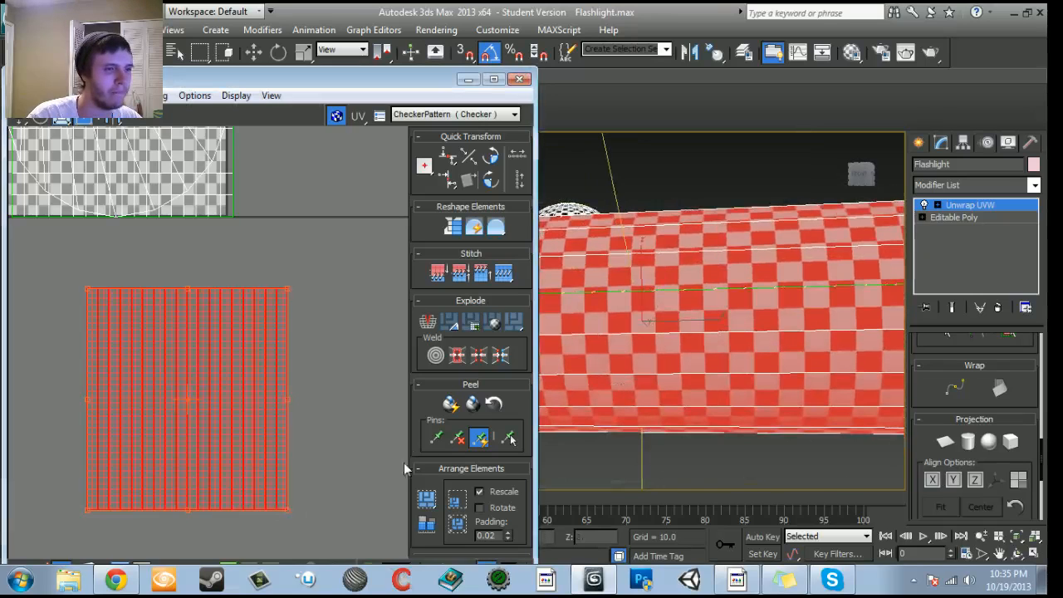
left_click_drag(288, 509, 288, 490)
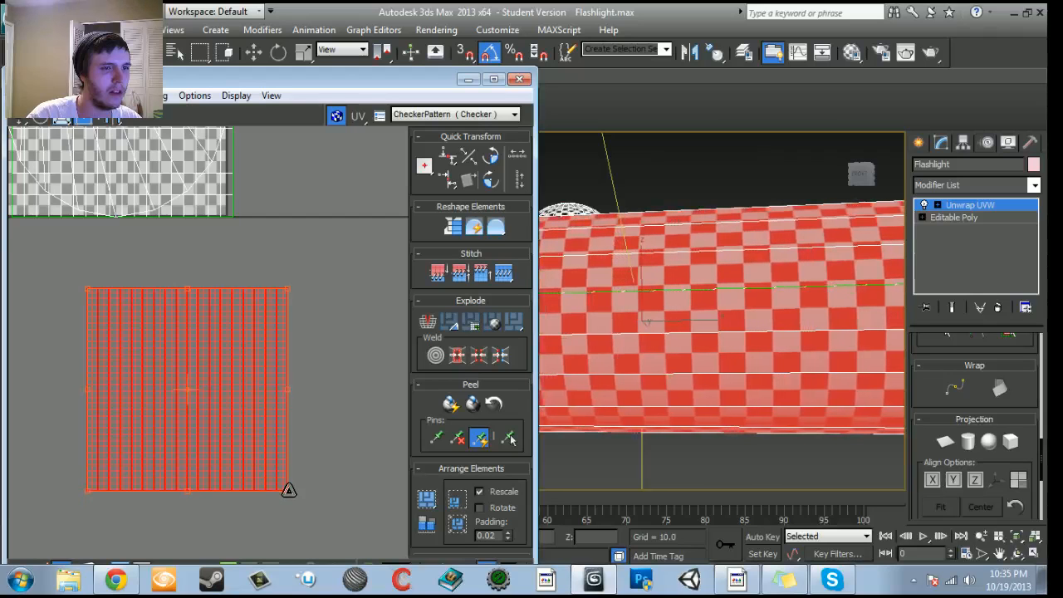
Move the body's UV shell outside the UV square, to its upper left.
middle_click_drag(712, 383, 607, 464, "alt")
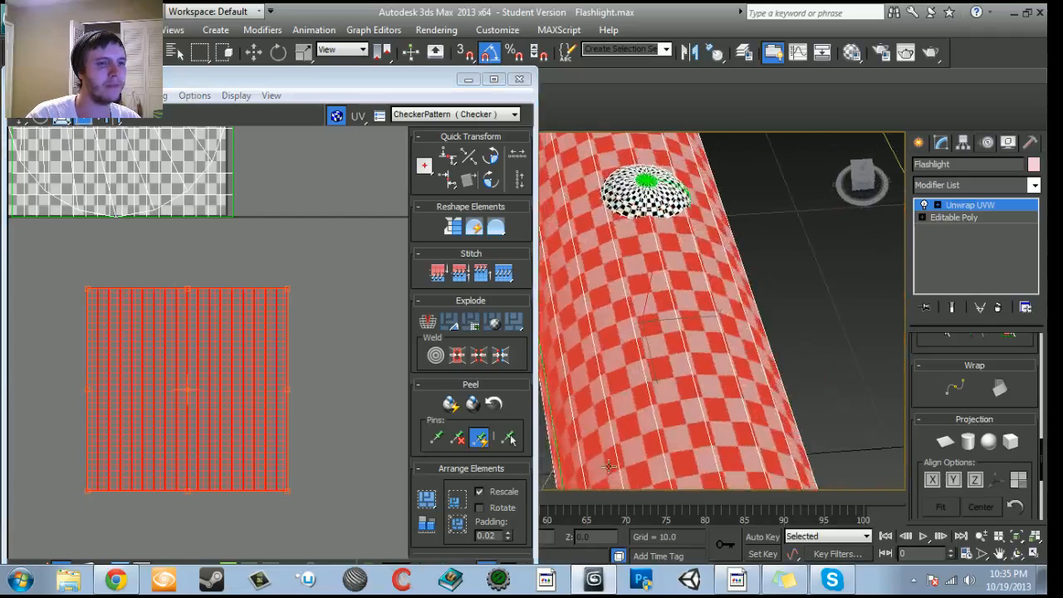
scroll(599, 347, "down", 5)
scroll(598, 346, "up", 2)
middle_click_drag(598, 347, 771, 339)
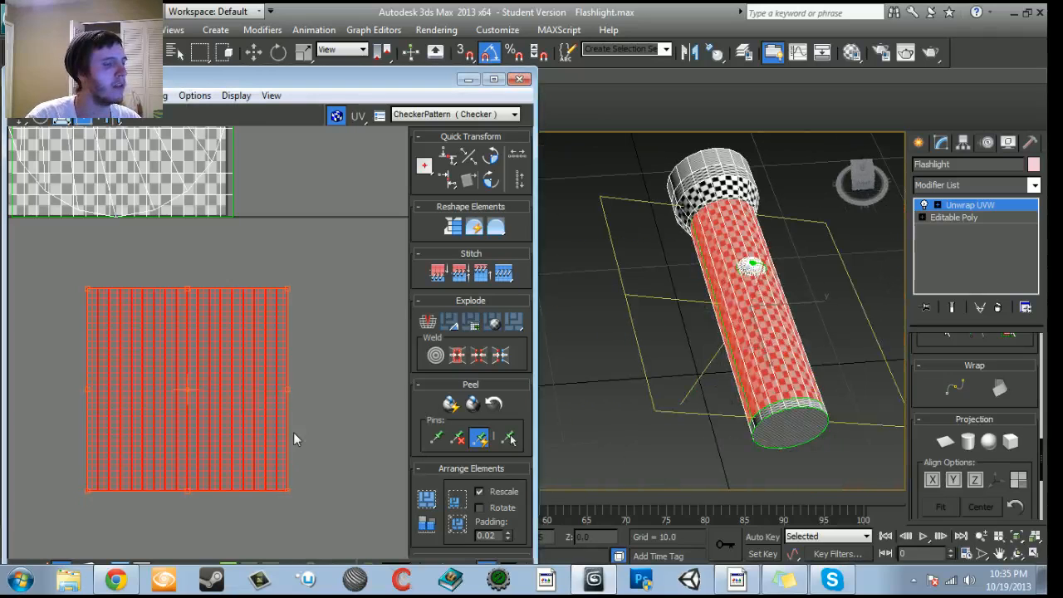
scroll(272, 424, "down", 6)
left_click_drag(280, 432, 146, 328)
Select the ring of narrow faces around the flashlight's tail end, comparing it with the MagLite reference photo.
middle_click_drag(715, 366, 716, 315, "alt")
scroll(716, 314, "up", 8)
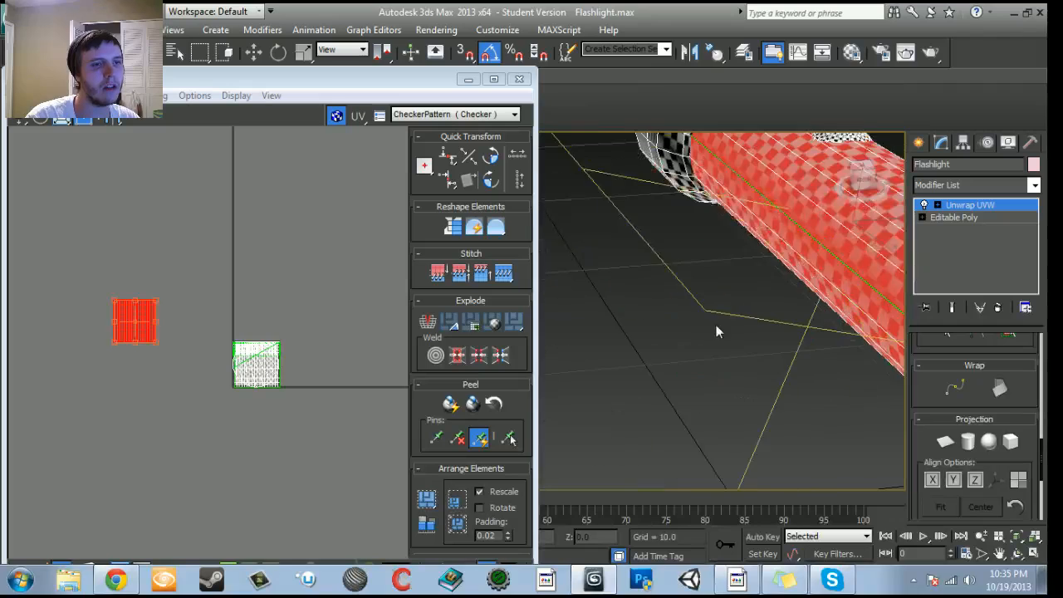
left_click(656, 348)
middle_click_drag(655, 349, 710, 398, "alt")
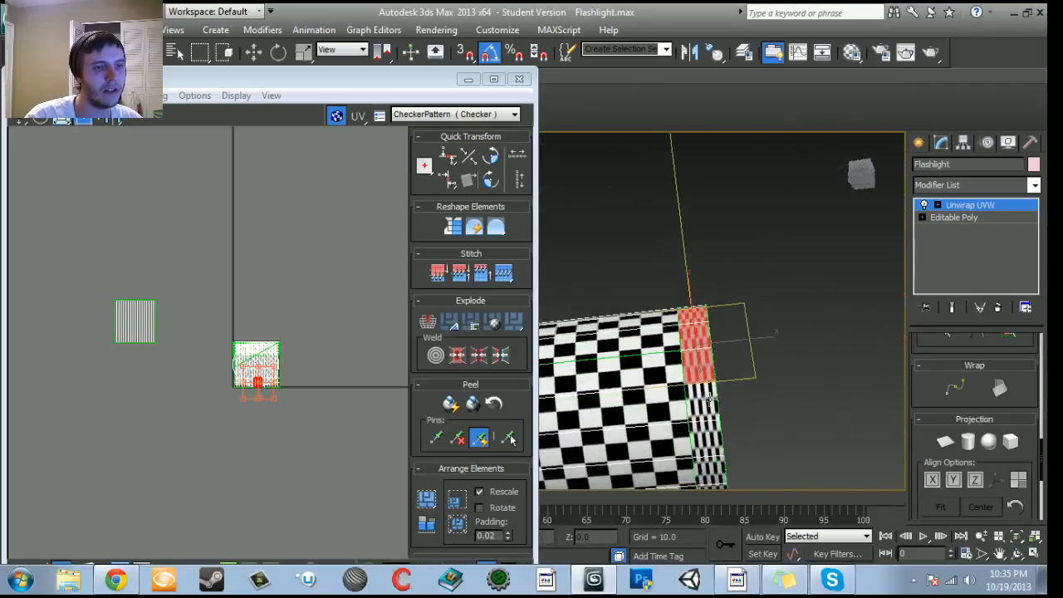
middle_click_drag(705, 441, 704, 401, "alt")
middle_click_drag(772, 435, 604, 426, "alt")
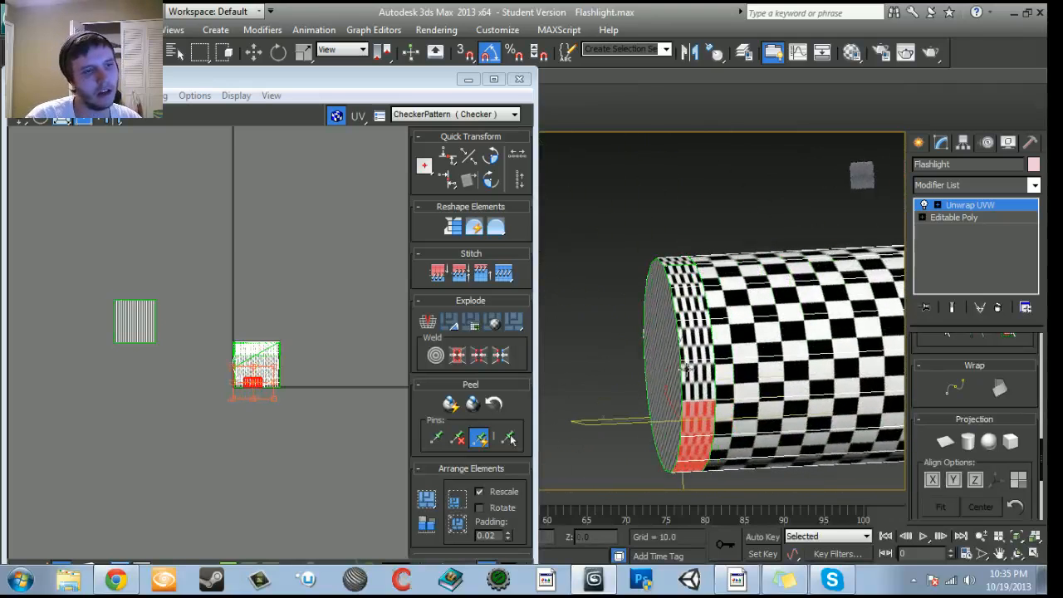
middle_click_drag(692, 344, 687, 411, "alt")
middle_click_drag(683, 336, 691, 409, "alt")
key("alt+Tab")
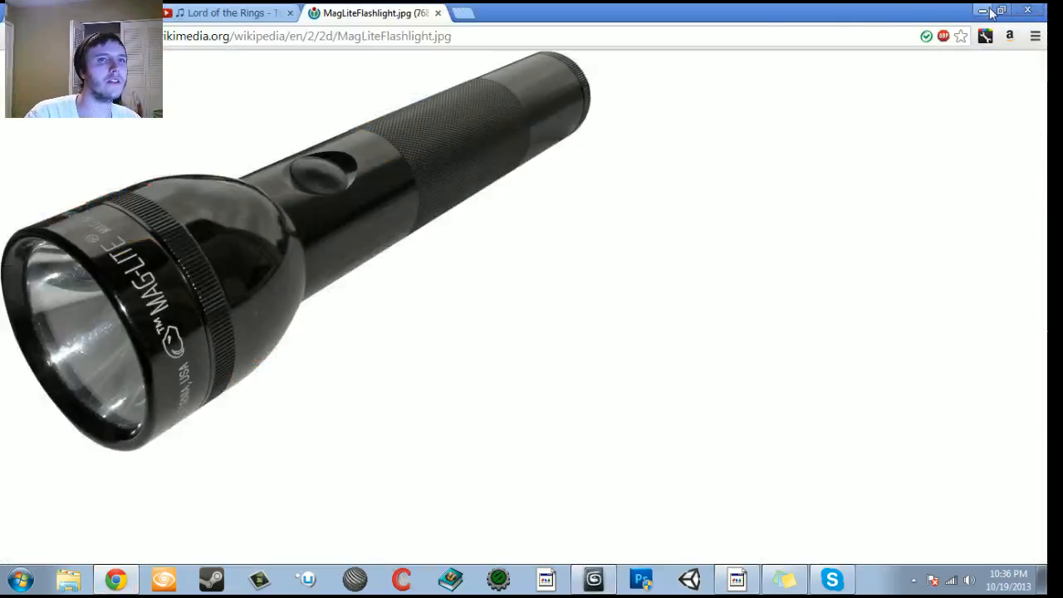
key("alt+Tab")
middle_click_drag(704, 374, 717, 425, "alt")
middle_click_drag(674, 383, 710, 291, "alt")
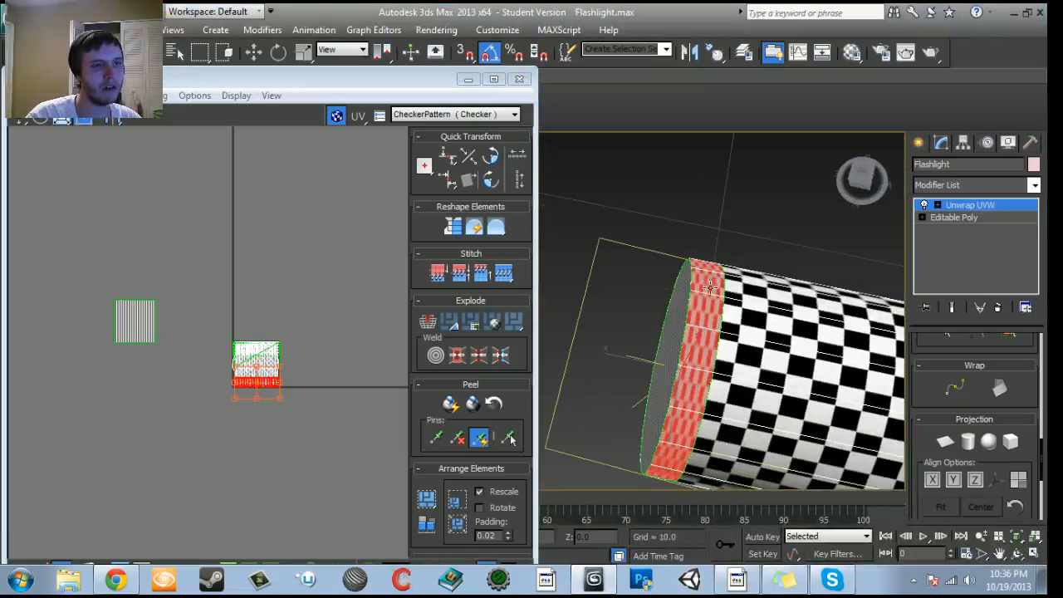
middle_click_drag(778, 386, 777, 501, "alt")
Apply a cylindrical projection to the selected tail ring faces.
left_click(968, 444)
left_click(968, 443)
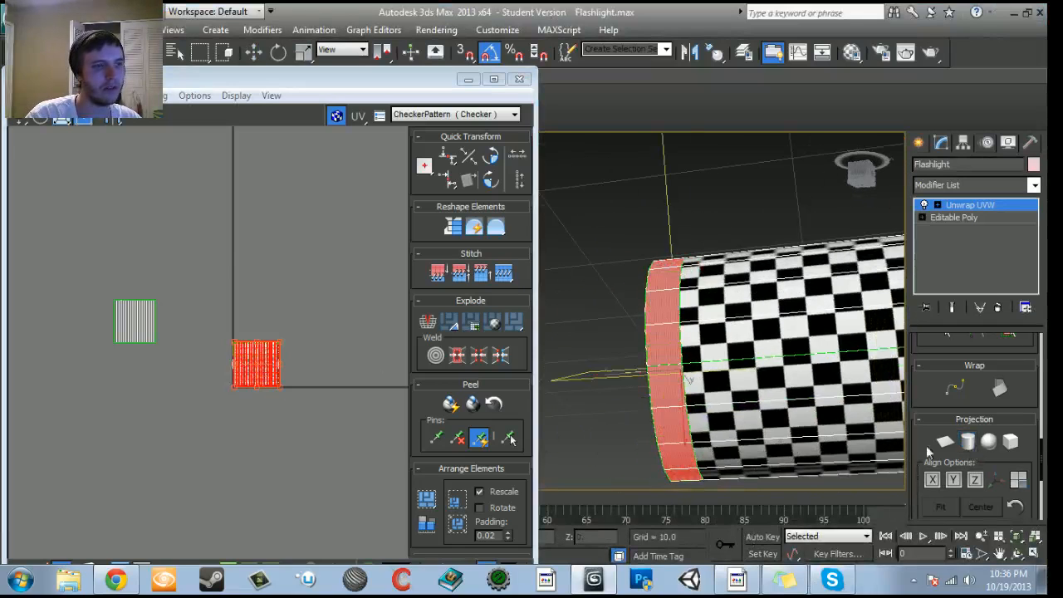
middle_click_drag(681, 401, 538, 413, "alt")
Move the tail ring's UV shell clear of the overlapping shells and scale it wider and shorter until its checker squares look even.
scroll(703, 463, "up", 5)
left_click_drag(277, 382, 358, 453)
middle_click_drag(301, 467, 295, 467)
scroll(282, 461, "up", 4)
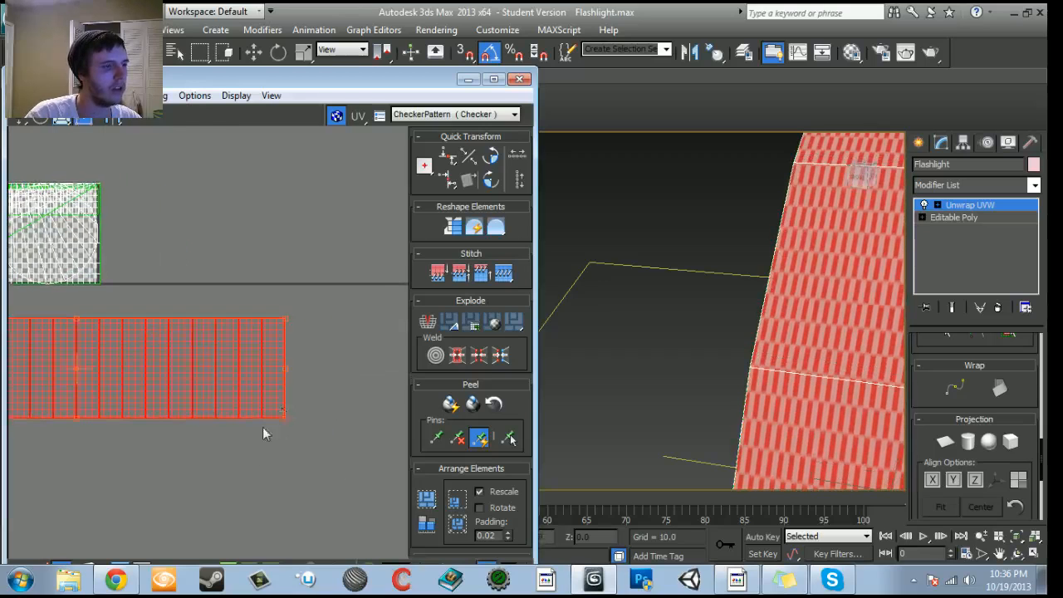
left_click_drag(287, 419, 292, 340)
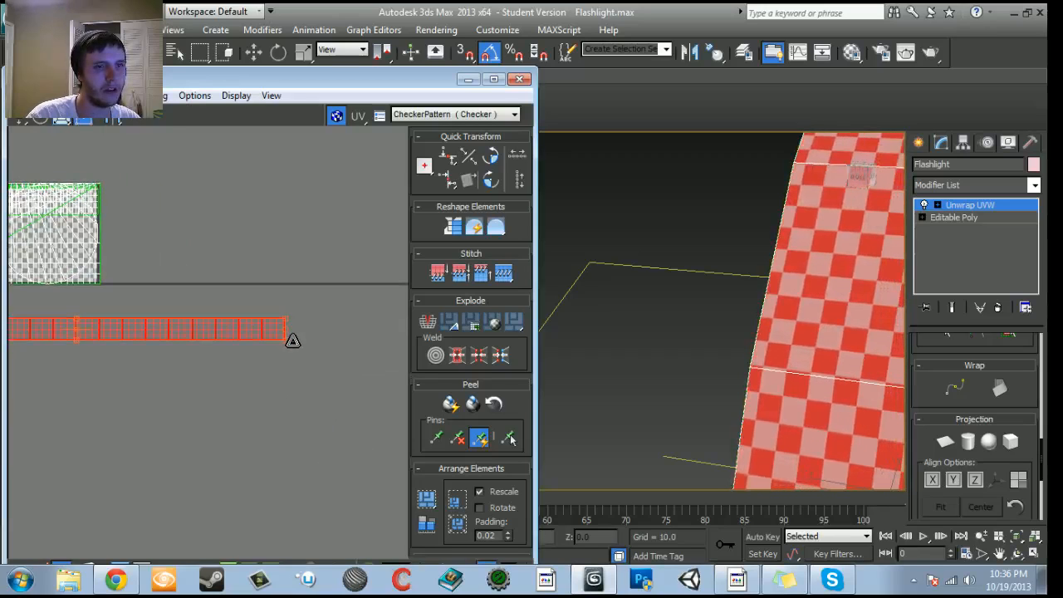
Move the tail ring's UV strip outside the UV square, directly above the body's shell.
scroll(241, 396, "down", 3)
middle_click_drag(197, 401, 389, 481)
scroll(389, 482, "down", 1)
left_click_drag(310, 433, 173, 278)
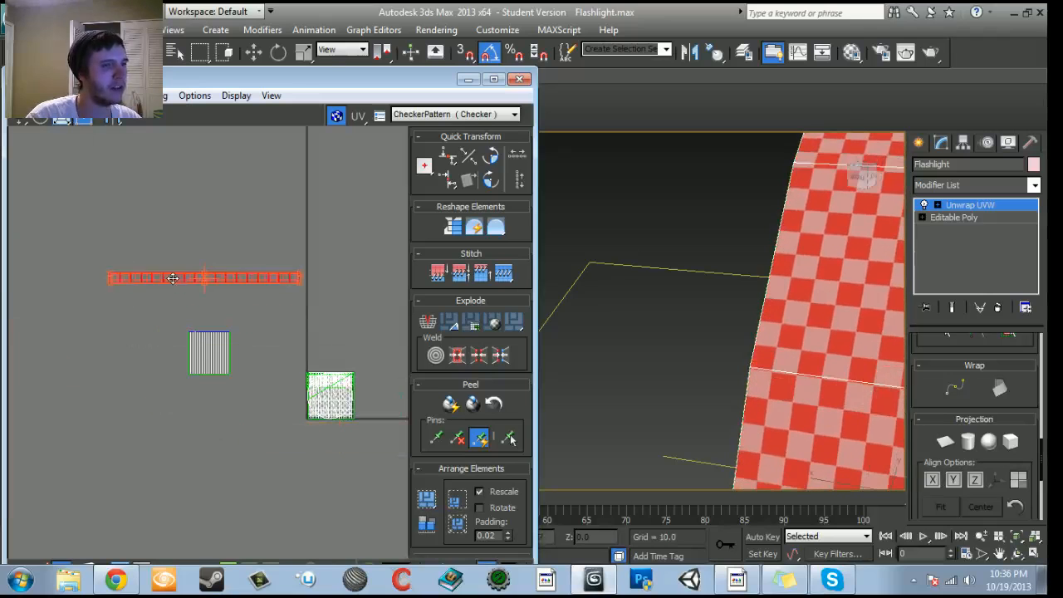
Planar-map the flashlight's flat tail cap face and move its circular UV shell beside the body's shell, outside the UV square.
middle_click_drag(840, 330, 890, 287, "alt")
scroll(740, 359, "down", 4)
scroll(889, 287, "down", 2)
middle_click_drag(706, 311, 813, 237, "alt")
middle_click_drag(616, 367, 681, 327)
scroll(687, 347, "up", 2)
middle_click_drag(705, 332, 548, 325)
left_click(749, 314)
middle_click_drag(751, 349, 535, 322, "alt")
scroll(737, 342, "up", 3)
middle_click_drag(737, 342, 593, 345)
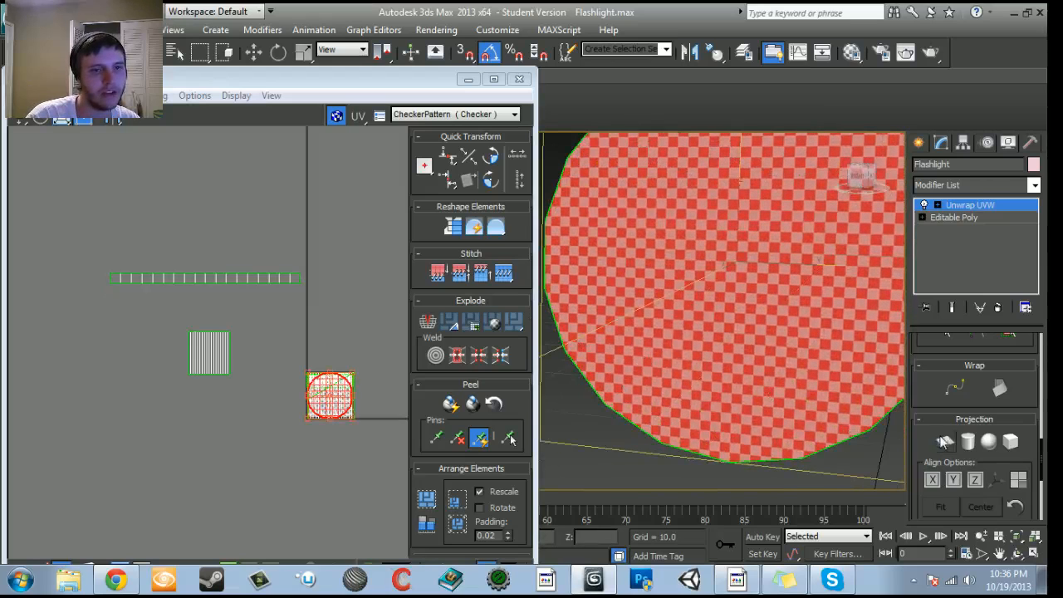
left_click_drag(339, 395, 115, 351)
Planar-map the round lens face inside the flashlight's head and move its UV shell below the tail cap's circle.
mouse_move(800, 350)
middle_mouse_down("alt")
mouse_move(789, 372)
mouse_move(800, 341)
mouse_move(755, 334)
mouse_move(806, 342)
middle_mouse_up("alt")
middle_click_drag(714, 330, 847, 381, "alt")
scroll(775, 379, "down", 5)
middle_click_drag(722, 386, 785, 422)
middle_click_drag(742, 391, 707, 398, "alt")
left_click(707, 397)
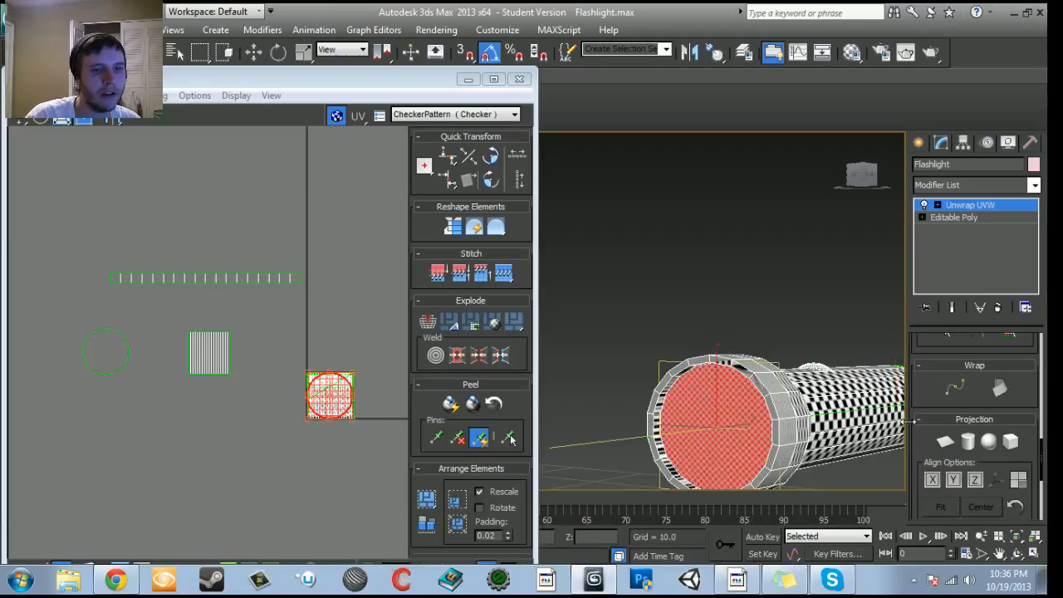
left_click_drag(340, 404, 117, 476)
Select the full outer band of faces around the flashlight's head, next to its front opening.
middle_click_drag(667, 426, 671, 398, "alt")
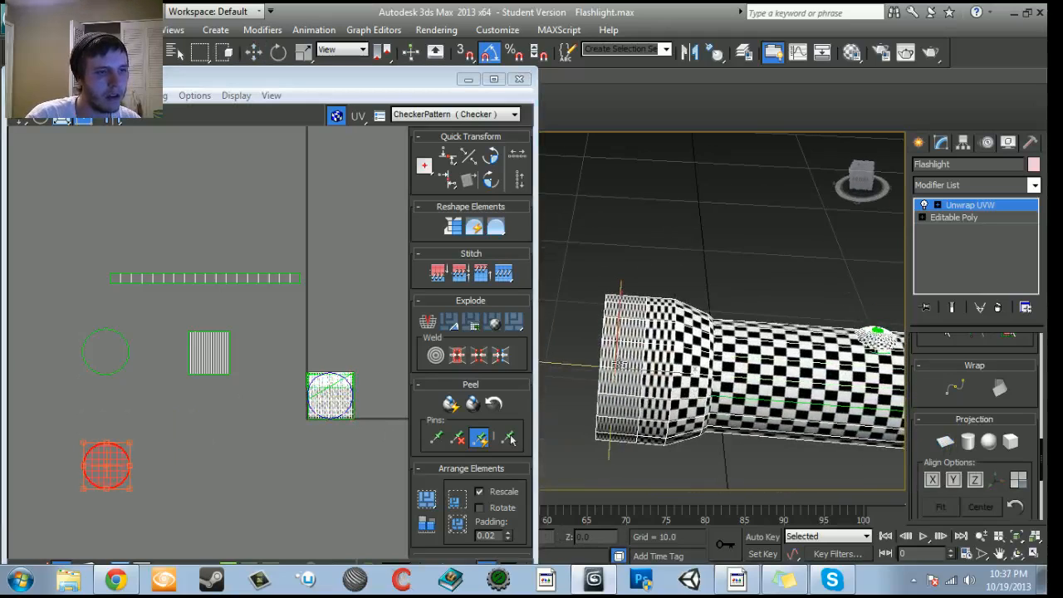
middle_click_drag(618, 401, 641, 322, "alt")
middle_click_drag(648, 441, 649, 325, "alt")
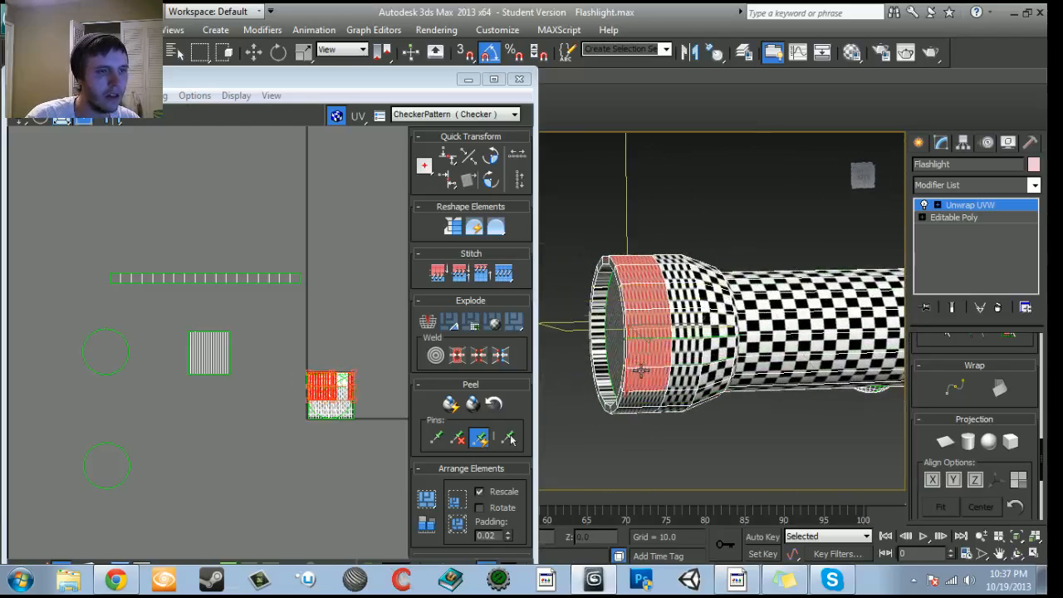
middle_click_drag(641, 426, 650, 309, "alt")
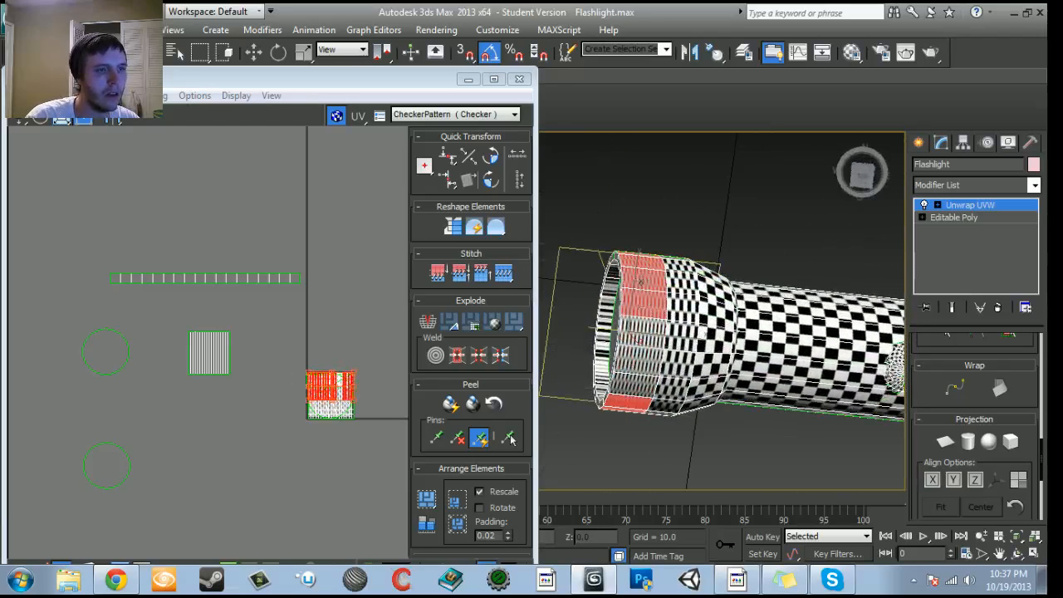
middle_click_drag(638, 384, 741, 362, "alt")
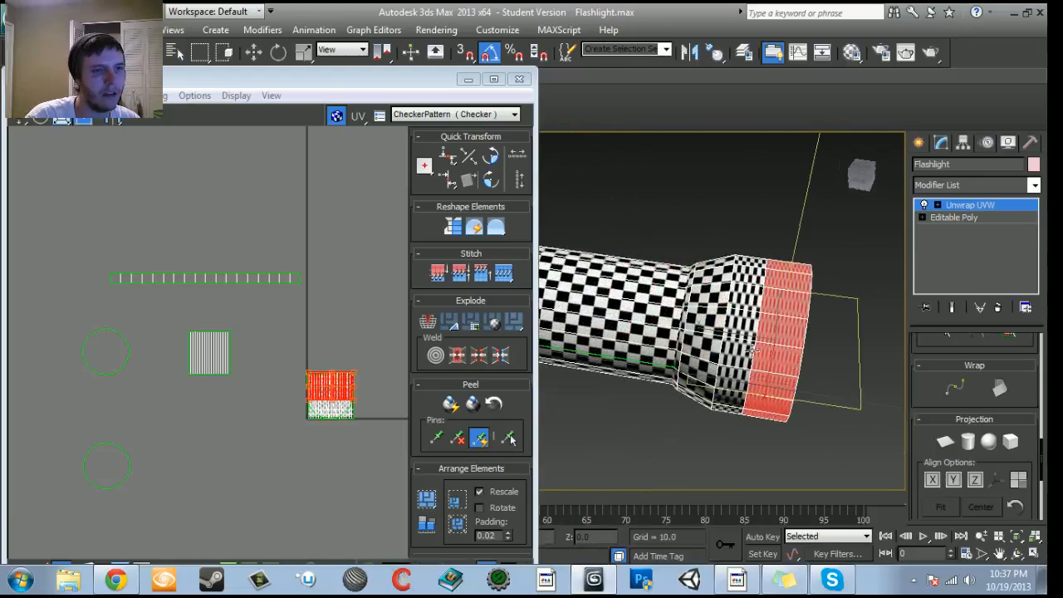
Add the second band of faces behind the head's front band to the selection, all the way around.
middle_click_drag(748, 293, 710, 290, "alt")
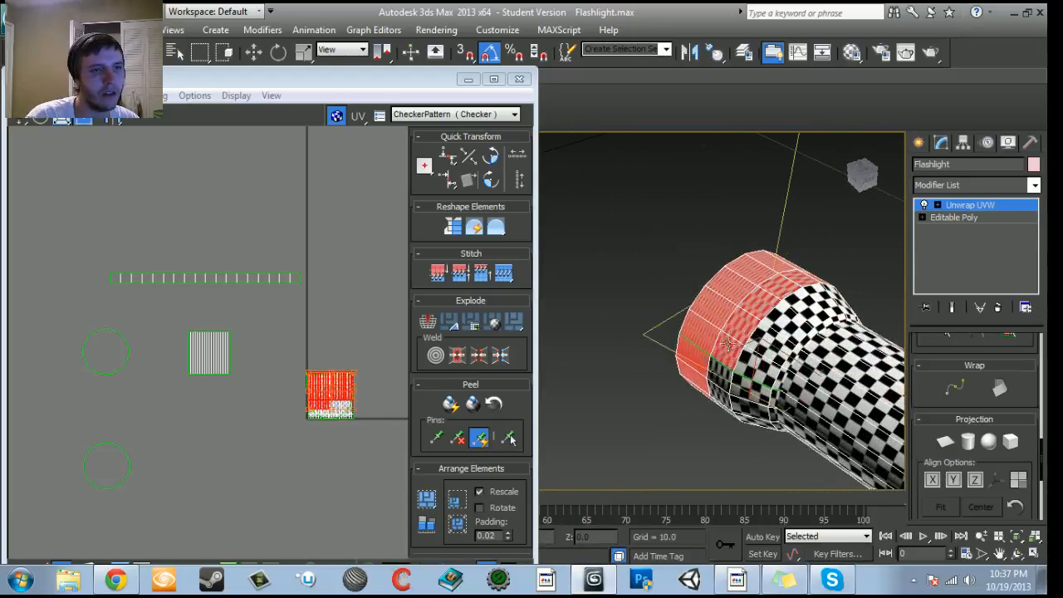
middle_click_drag(729, 414, 703, 357, "alt")
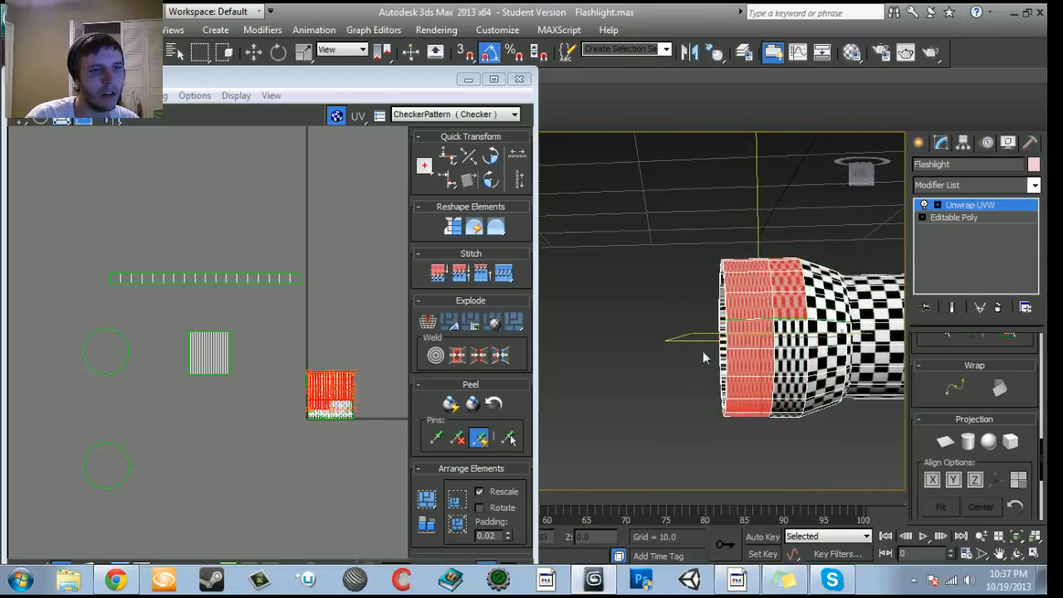
middle_click_drag(785, 381, 791, 289, "alt")
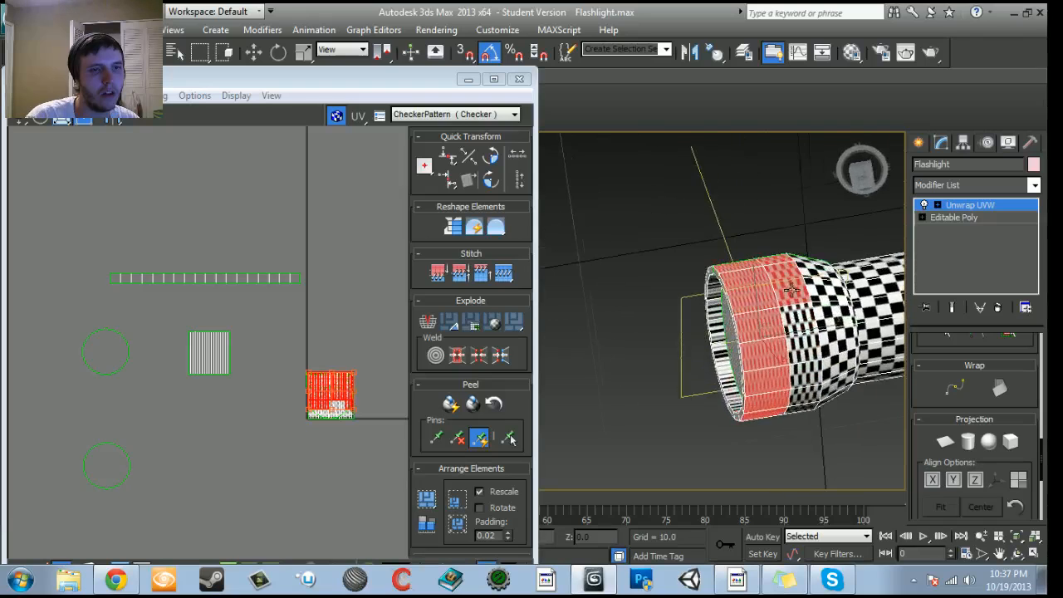
middle_click_drag(805, 377, 778, 268, "alt")
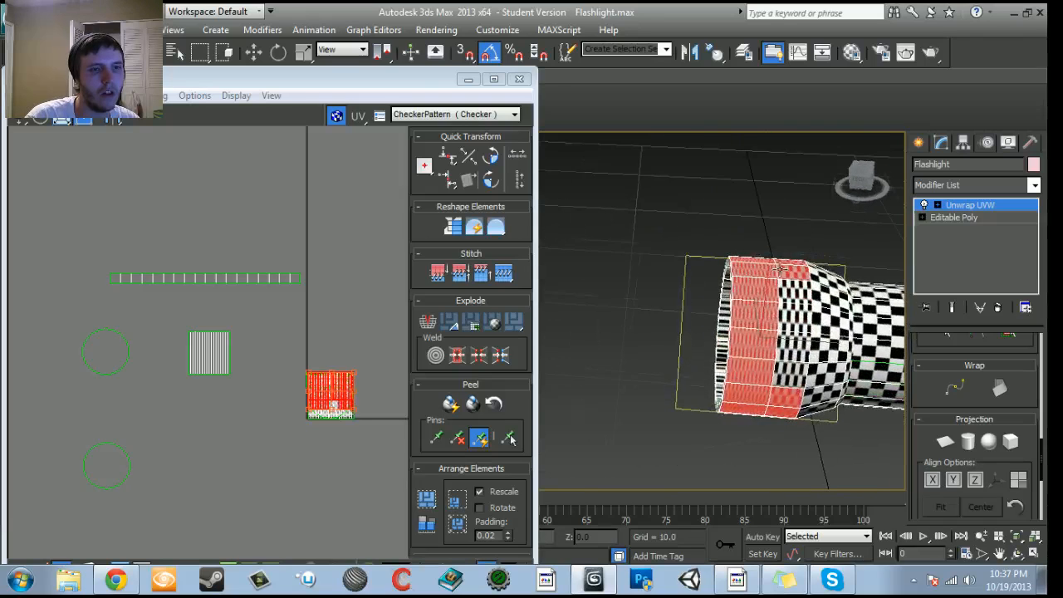
middle_click_drag(792, 382, 748, 361, "alt")
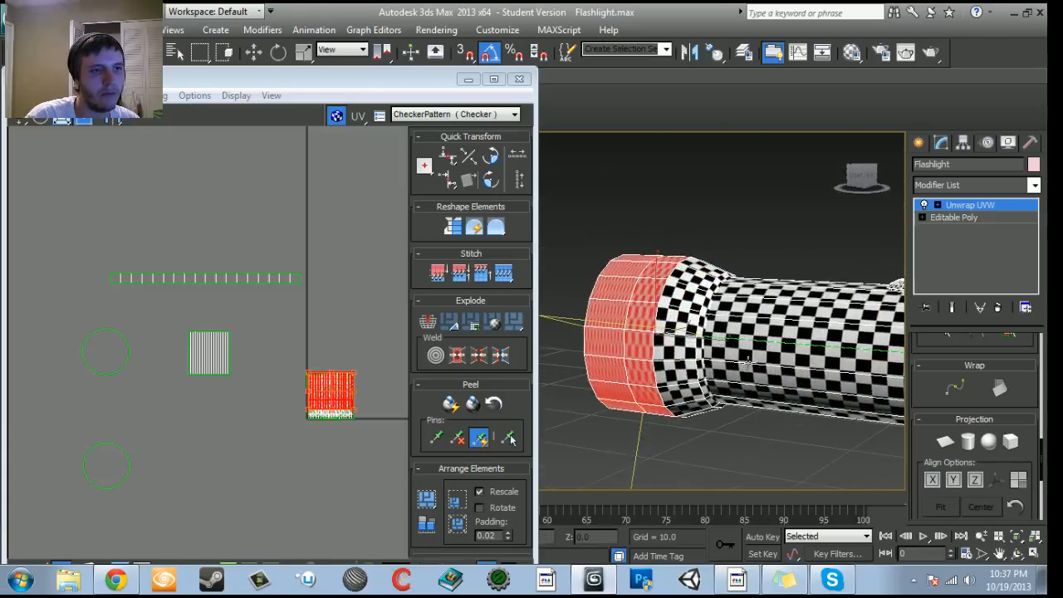
Add the tapered band of faces between the head and the body to the selection, all the way around.
middle_click_drag(757, 313, 729, 336, "alt")
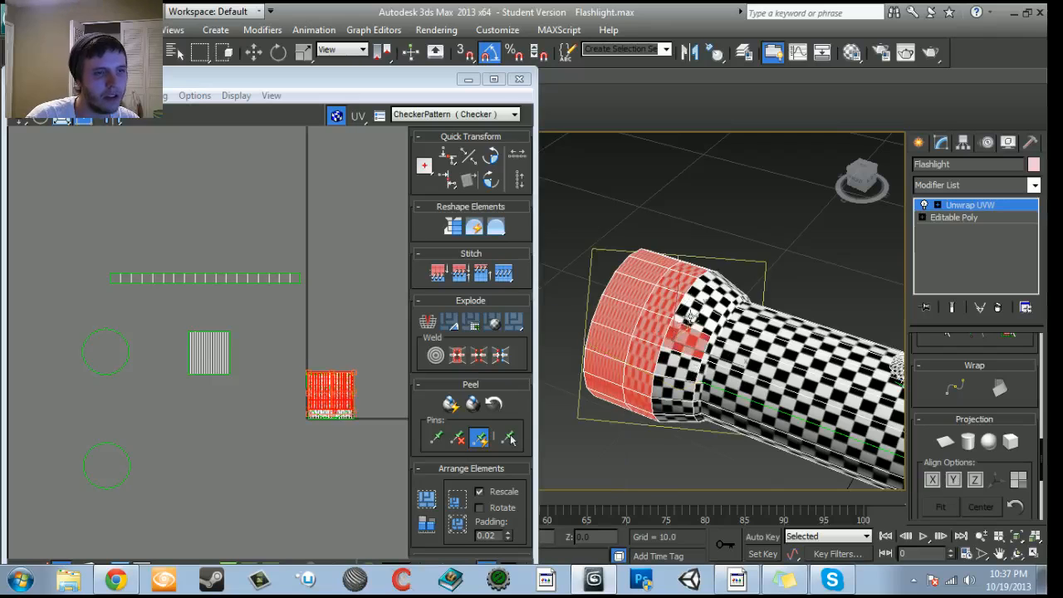
middle_click_drag(708, 302, 668, 312, "alt")
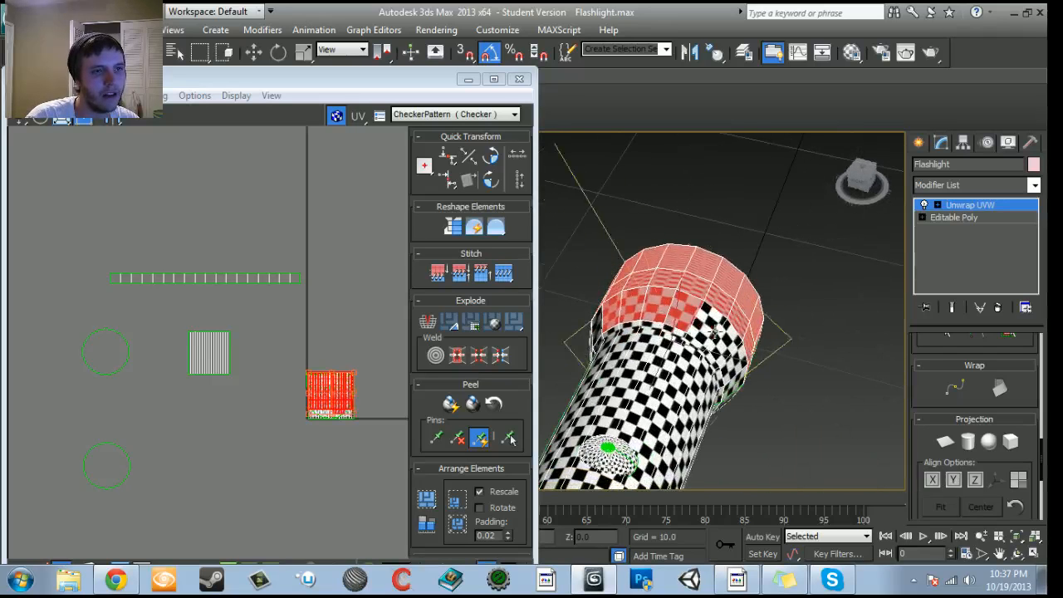
middle_click_drag(723, 346, 665, 321, "alt")
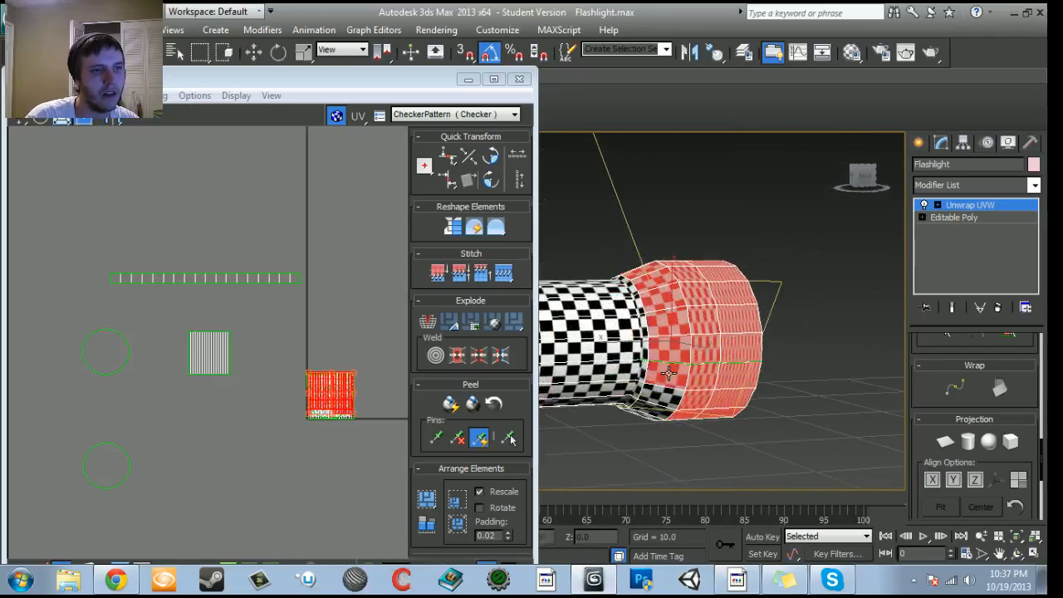
middle_click_drag(669, 401, 669, 327, "alt")
middle_click_drag(649, 375, 774, 459, "alt")
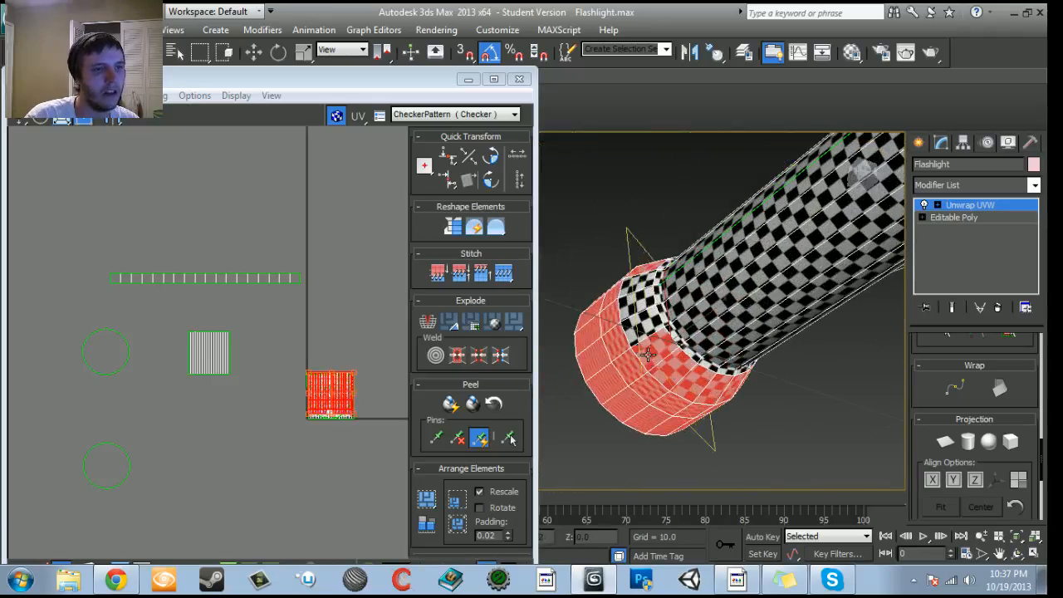
middle_click_drag(638, 287, 652, 382, "alt")
Add the thin ring of faces where the head meets the body to the selection, undoing the accidental pick of body faces.
middle_click_drag(581, 328, 695, 344)
scroll(695, 344, "up", 5)
middle_click_drag(888, 378, 689, 299)
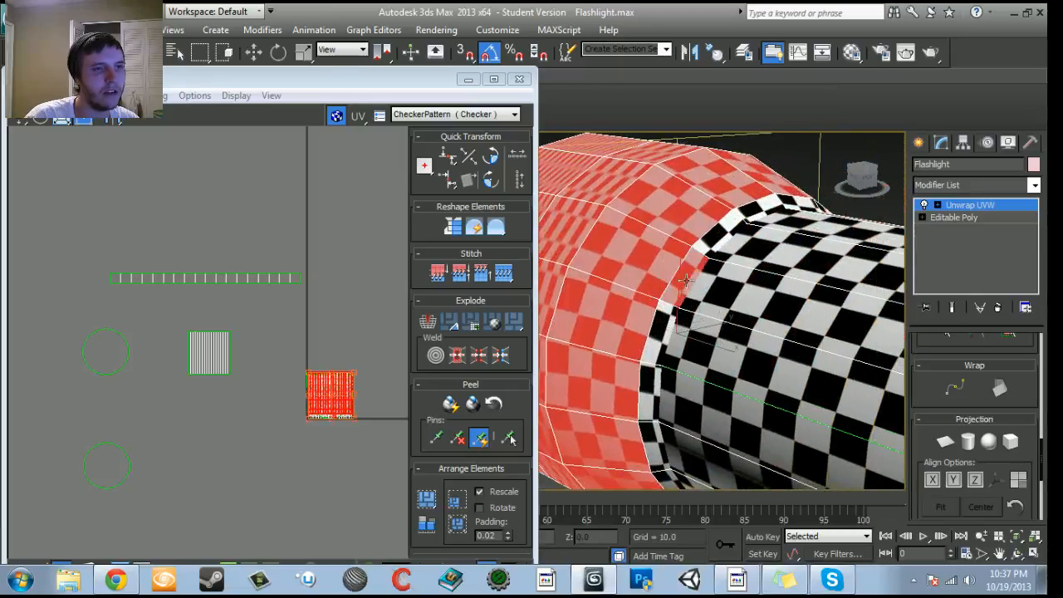
middle_click_drag(653, 401, 647, 363, "alt")
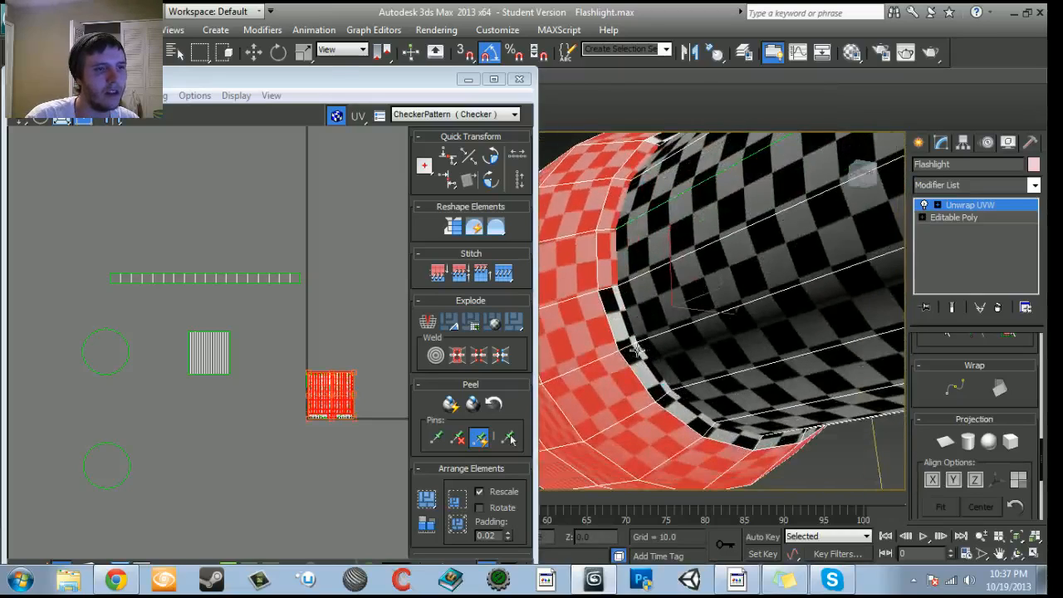
middle_click_drag(695, 409, 649, 416, "alt")
left_click(663, 376, "ctrl")
left_click(698, 349, "ctrl")
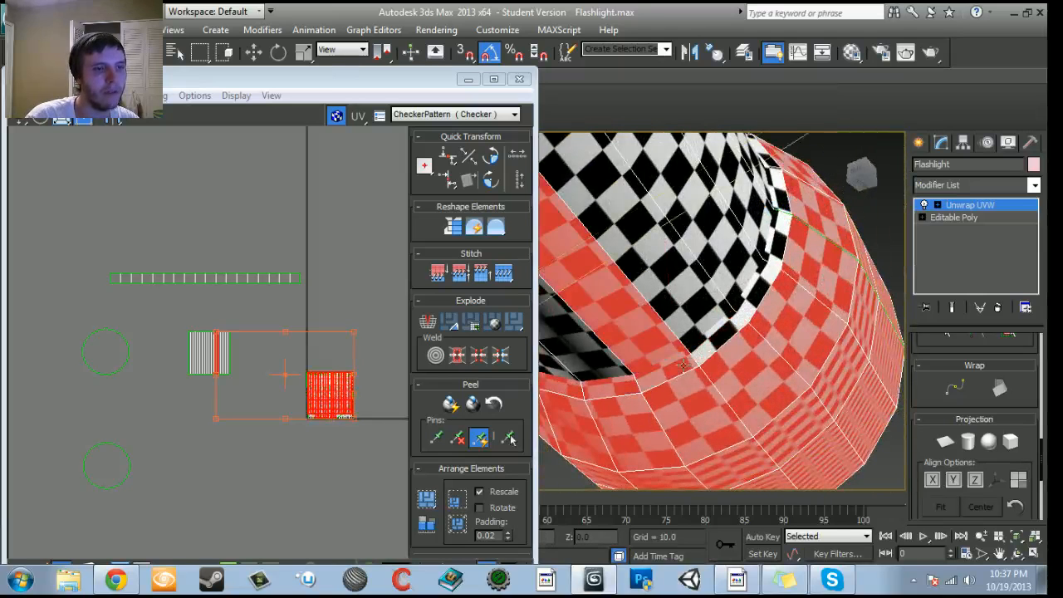
key("ctrl+z")
middle_click_drag(773, 286, 737, 349, "alt")
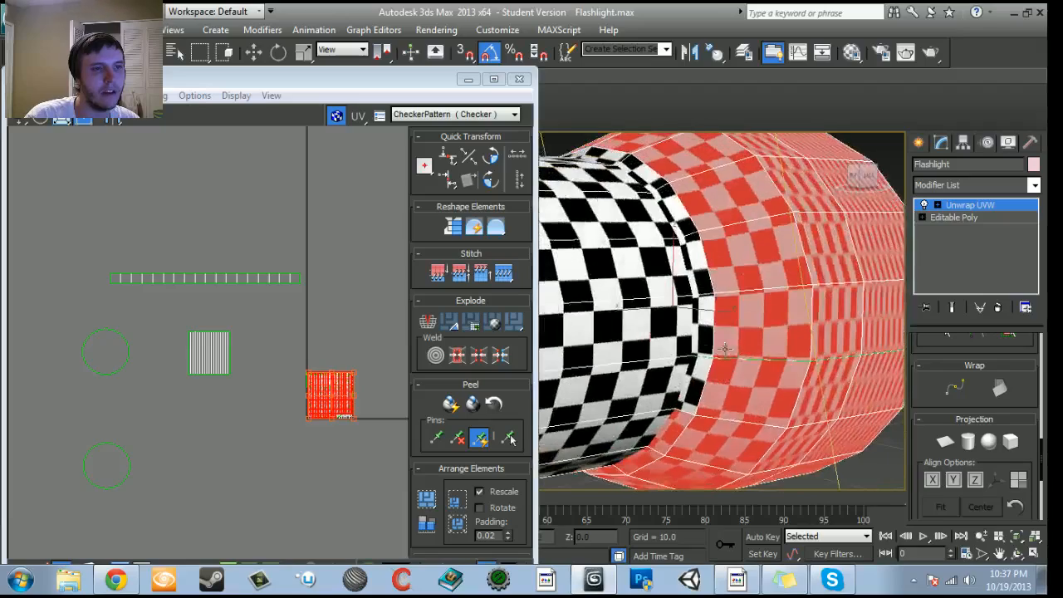
middle_click_drag(688, 302, 718, 417, "alt")
middle_click_drag(644, 279, 741, 350, "alt")
middle_click_drag(644, 349, 810, 427, "alt")
Apply a cylindrical projection to the selected outer faces of the flashlight's head.
scroll(739, 419, "down", 5)
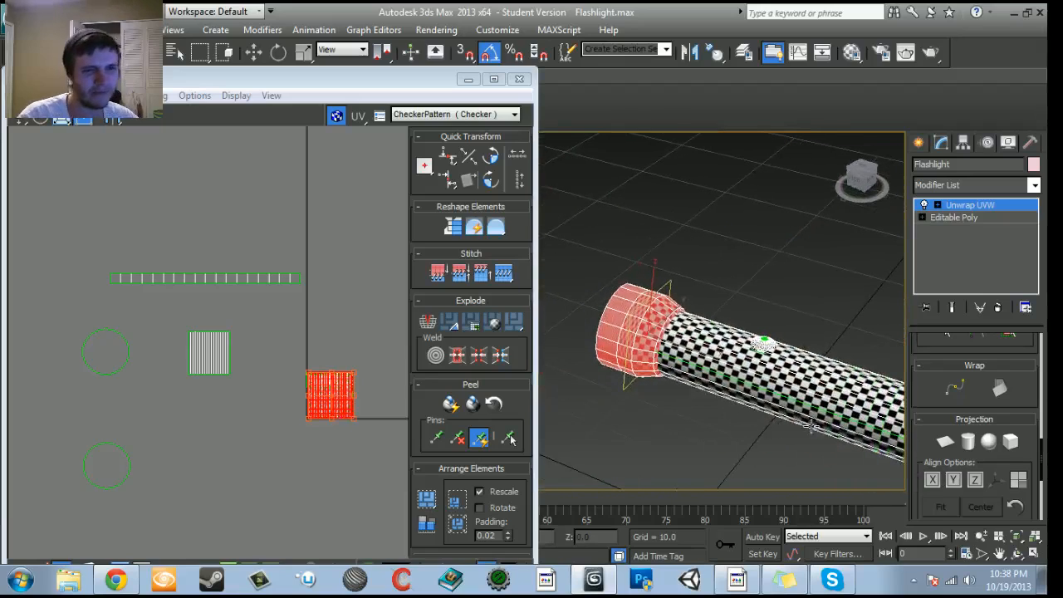
left_click(969, 442)
scroll(755, 424, "up", 5)
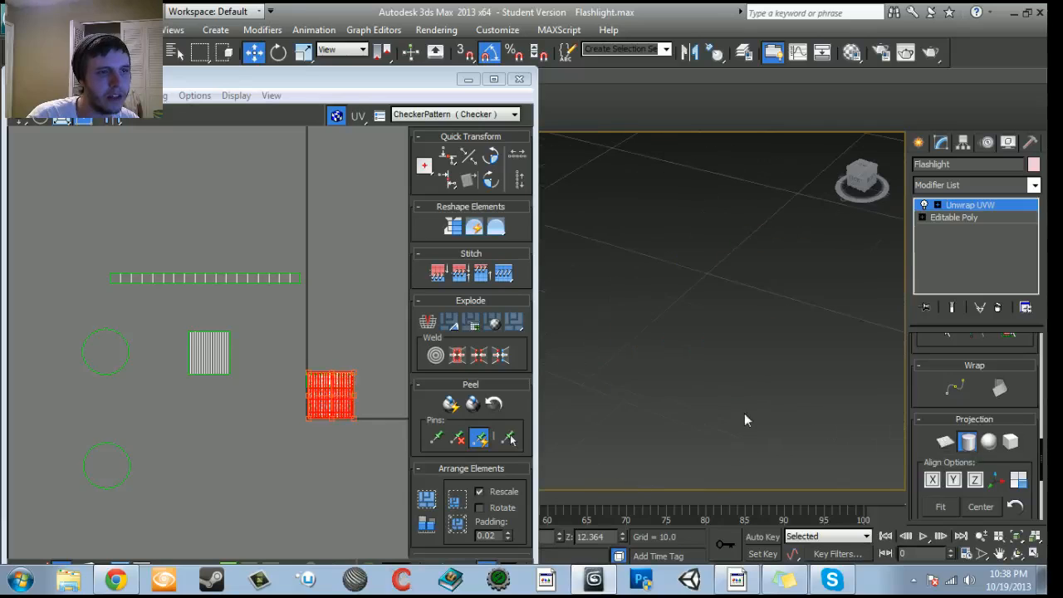
middle_click_drag(745, 421, 568, 403)
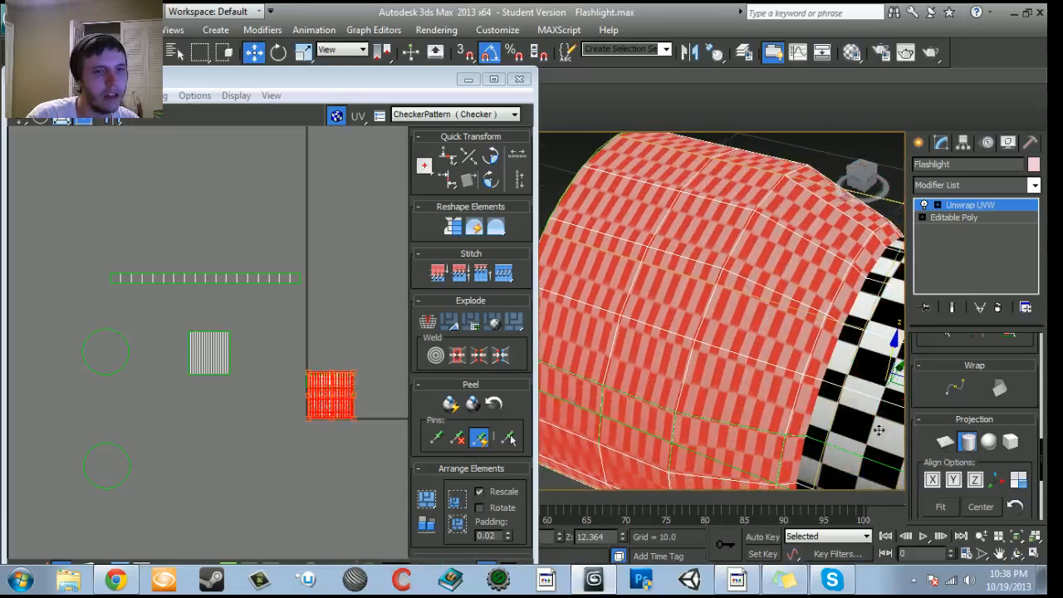
left_click(967, 443)
Scale the head's UV shell wider until its checker squares look even and place it above the tail ring's strip.
left_click_drag(335, 396, 286, 446)
middle_click_drag(369, 458, 368, 420)
scroll(368, 420, "up", 2)
left_click_drag(262, 432, 414, 440)
middle_click_drag(716, 375, 511, 366, "alt")
scroll(281, 384, "down", 3)
left_click_drag(281, 389, 178, 219)
Select the complete ring of narrow rim faces around the front opening of the flashlight's head.
middle_click_drag(709, 304, 806, 344)
scroll(684, 340, "down", 6)
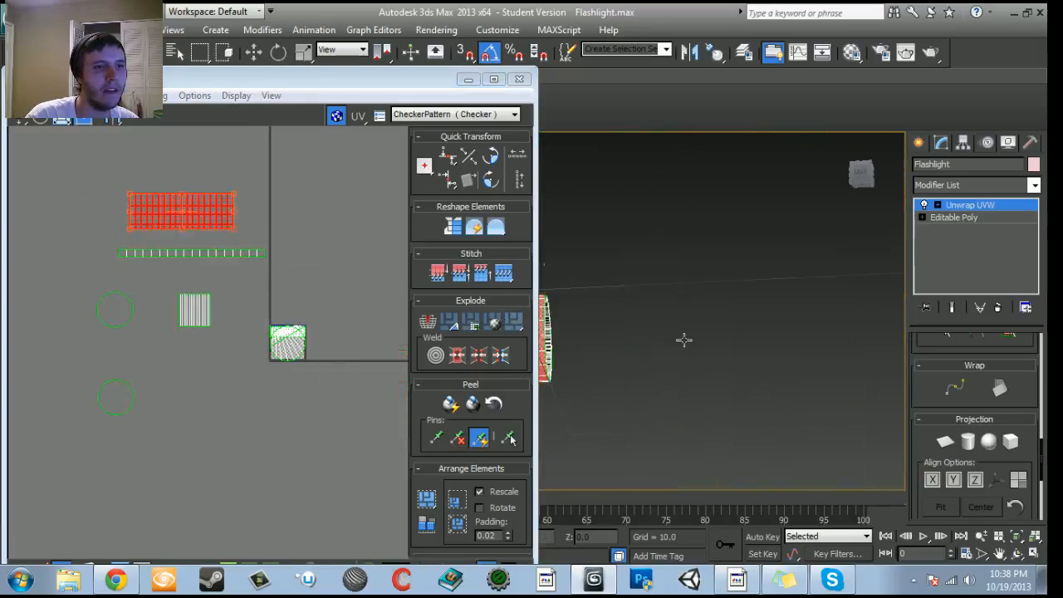
middle_click_drag(614, 349, 660, 336)
middle_click_drag(660, 336, 623, 353, "alt")
scroll(623, 352, "up", 3)
middle_click_drag(708, 375, 581, 370, "alt")
scroll(623, 377, "up", 5)
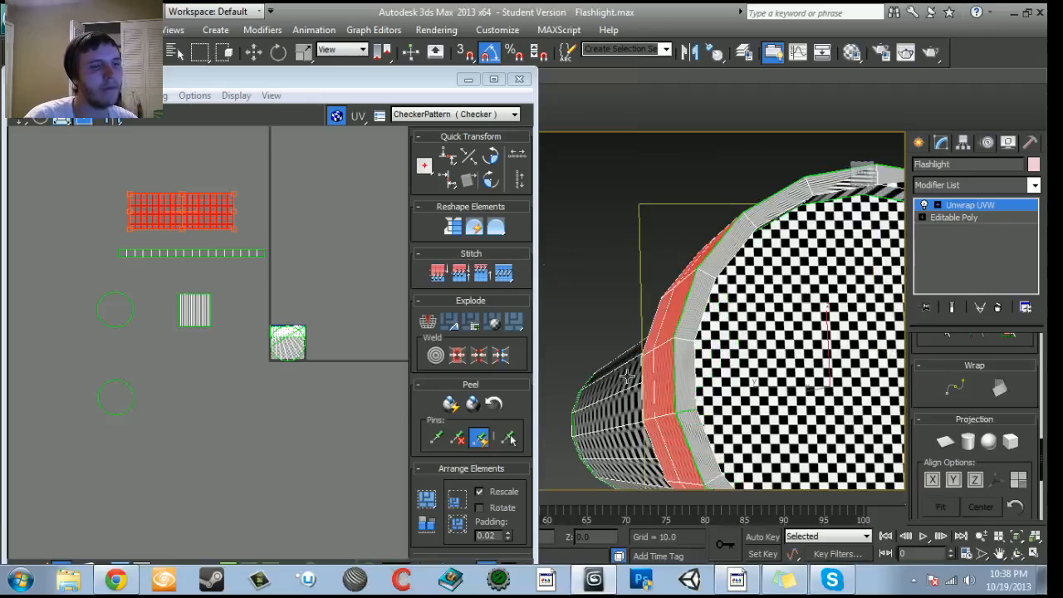
middle_click_drag(730, 370, 663, 429, "alt")
left_click(663, 421)
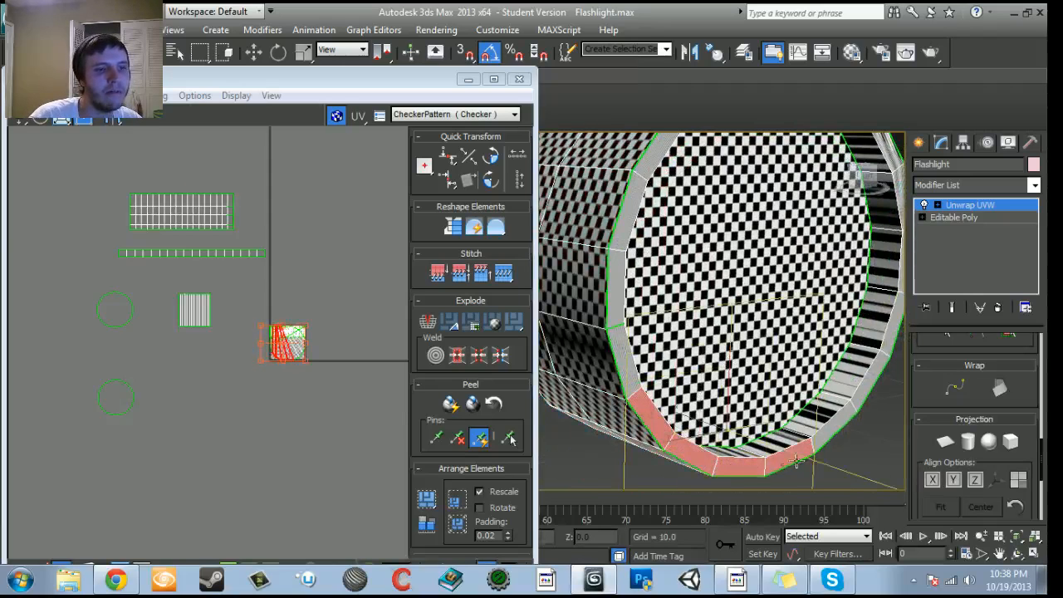
middle_click_drag(865, 380, 849, 408)
left_click(807, 380, "ctrl")
left_click(815, 326, "ctrl")
left_click(811, 267, "ctrl")
left_click(783, 205, "ctrl")
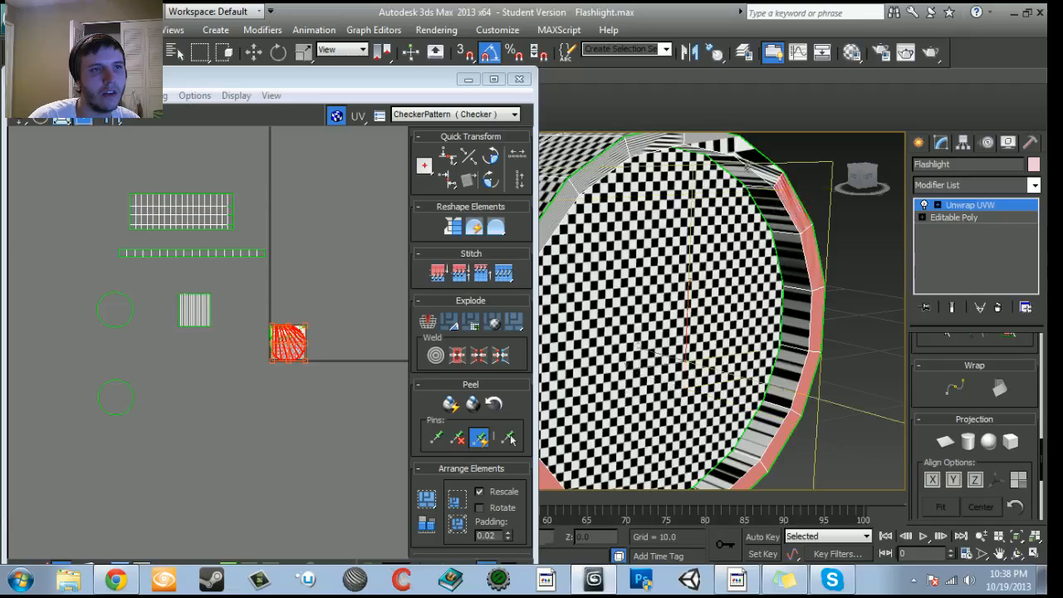
left_click(747, 162, "ctrl")
left_click(710, 145, "ctrl")
middle_click_drag(565, 211, 648, 241, "alt")
left_click(671, 408, "ctrl")
left_click(680, 408, "ctrl")
middle_click_drag(666, 420, 844, 435, "alt")
Apply a planar projection to the selected front rim faces and inspect their checker pattern.
left_click(948, 441)
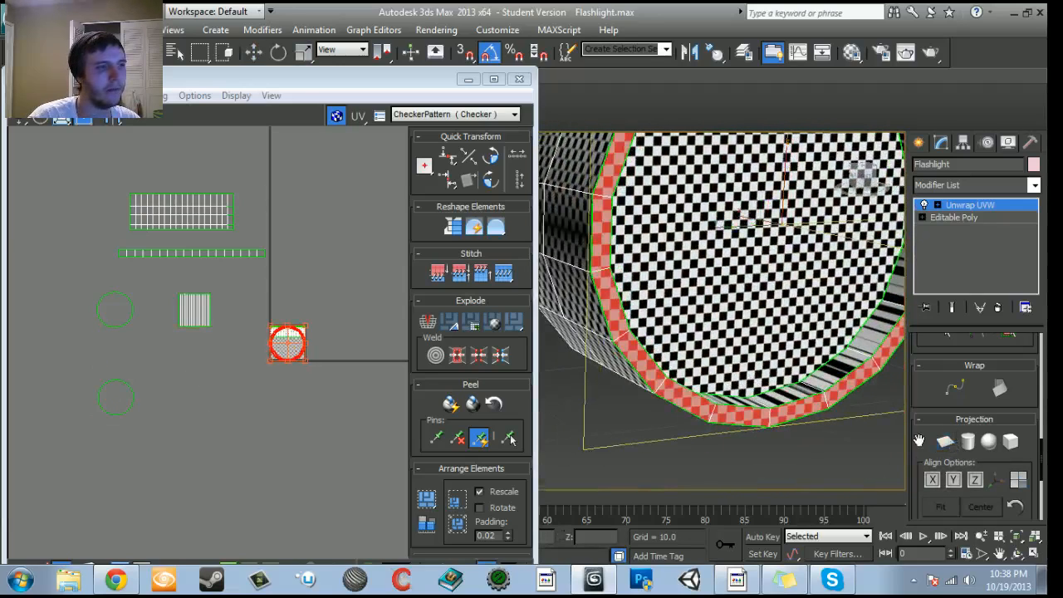
middle_click_drag(790, 437, 771, 437, "alt")
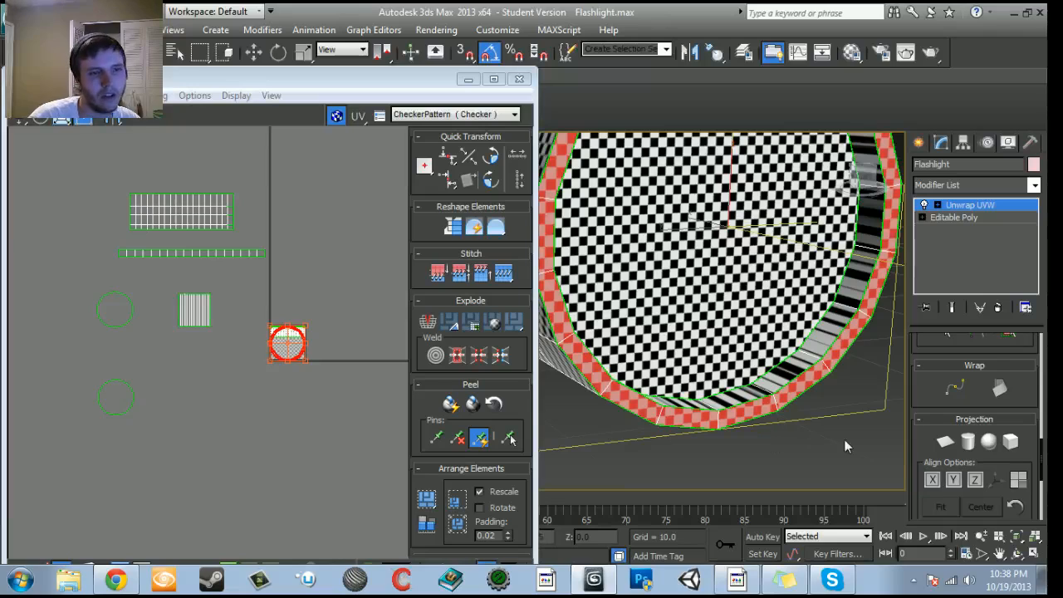
Try a cylindrical projection on the selected front rim faces, testing the X, Y and Z alignments.
left_click(968, 441)
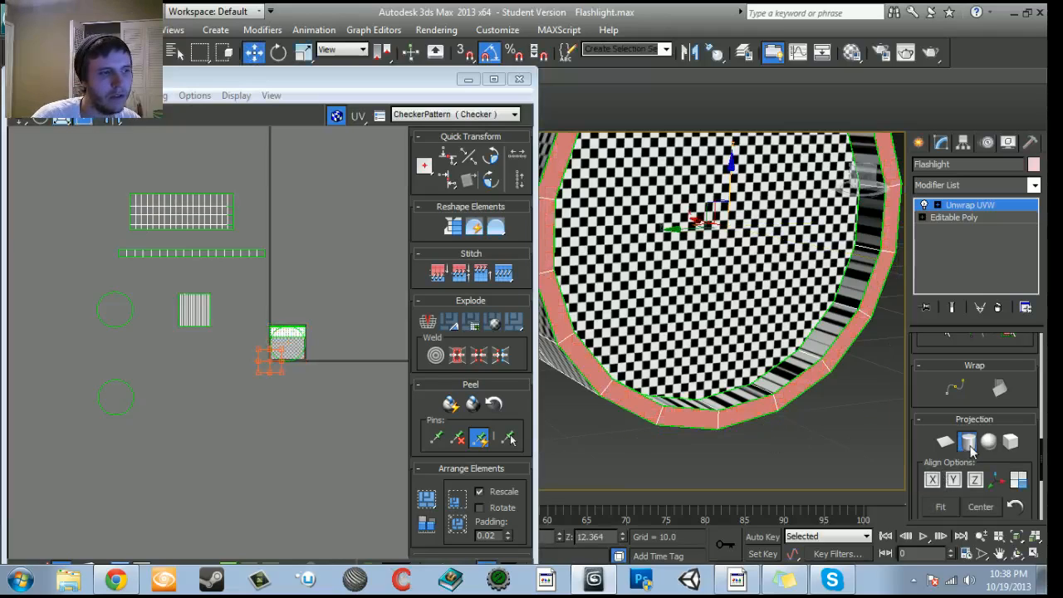
left_click(968, 442)
left_click(968, 443)
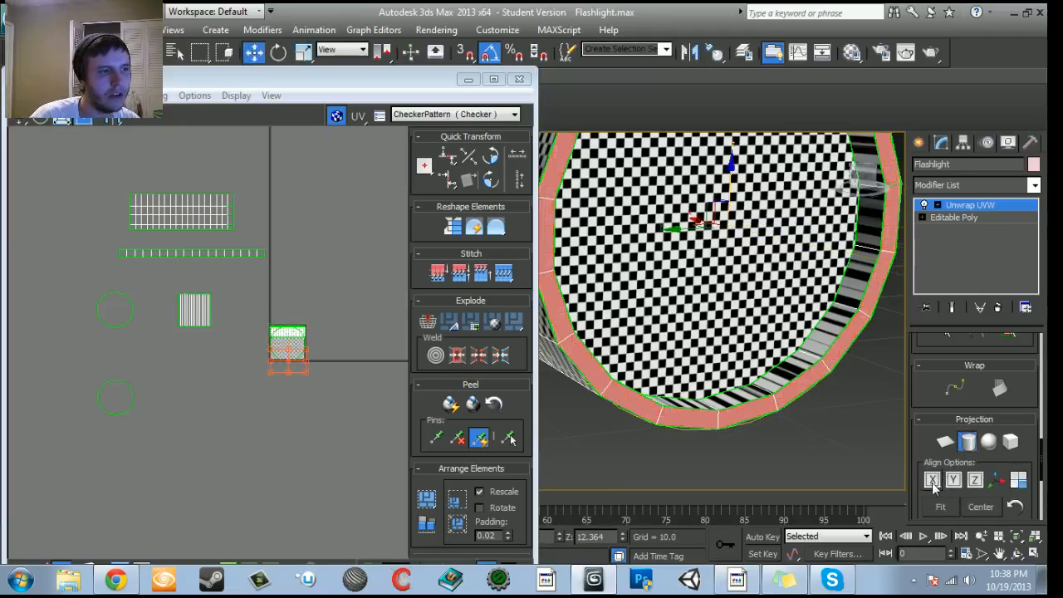
left_click(952, 480)
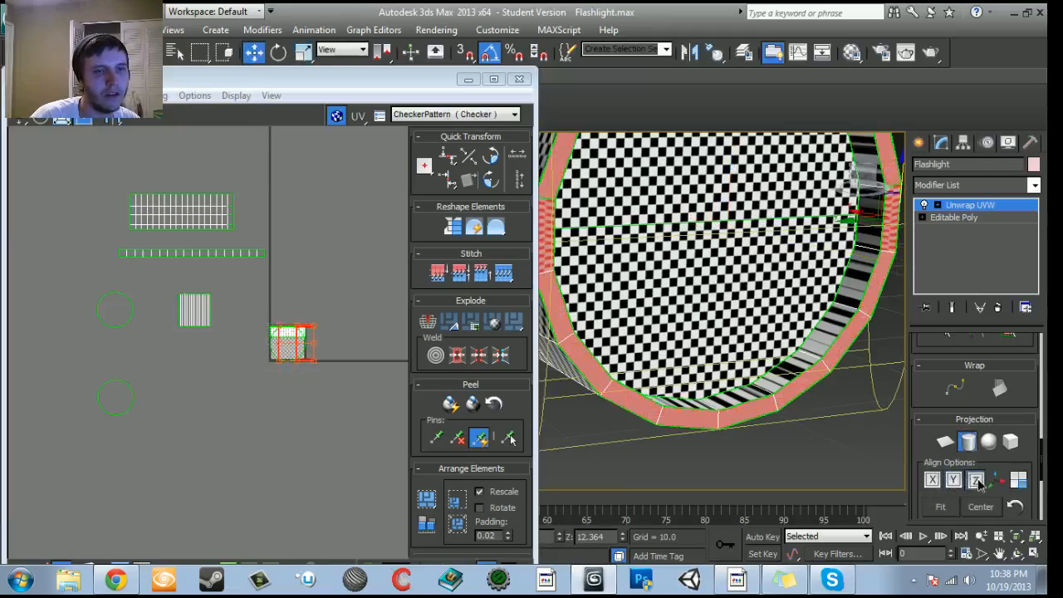
left_click(976, 481)
Apply a planar projection aligned to X to the front rim faces and move their UV ring outside the checkered tile, below it.
left_click(945, 442)
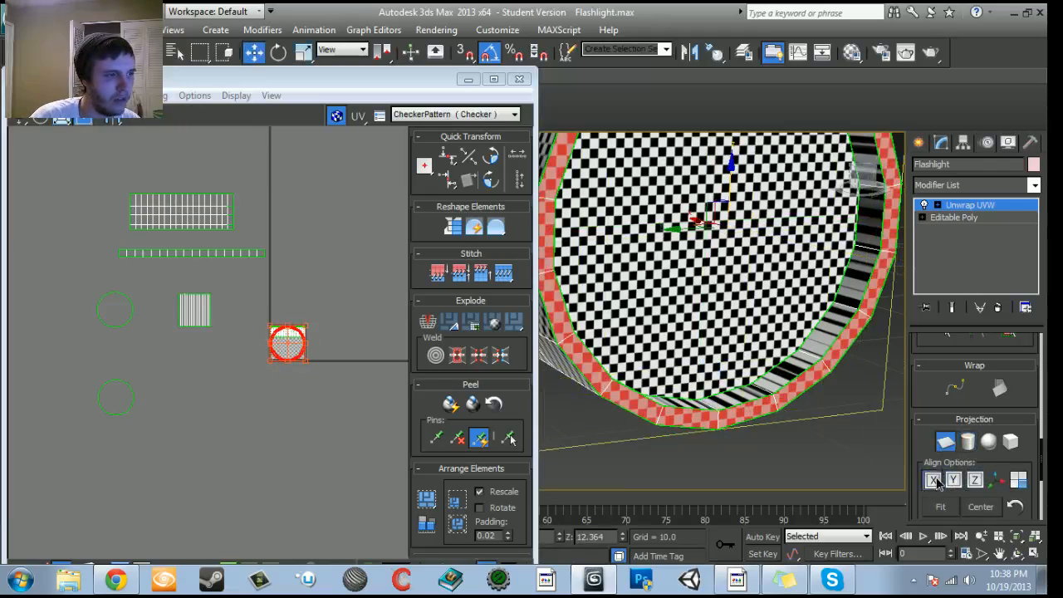
left_click(950, 482)
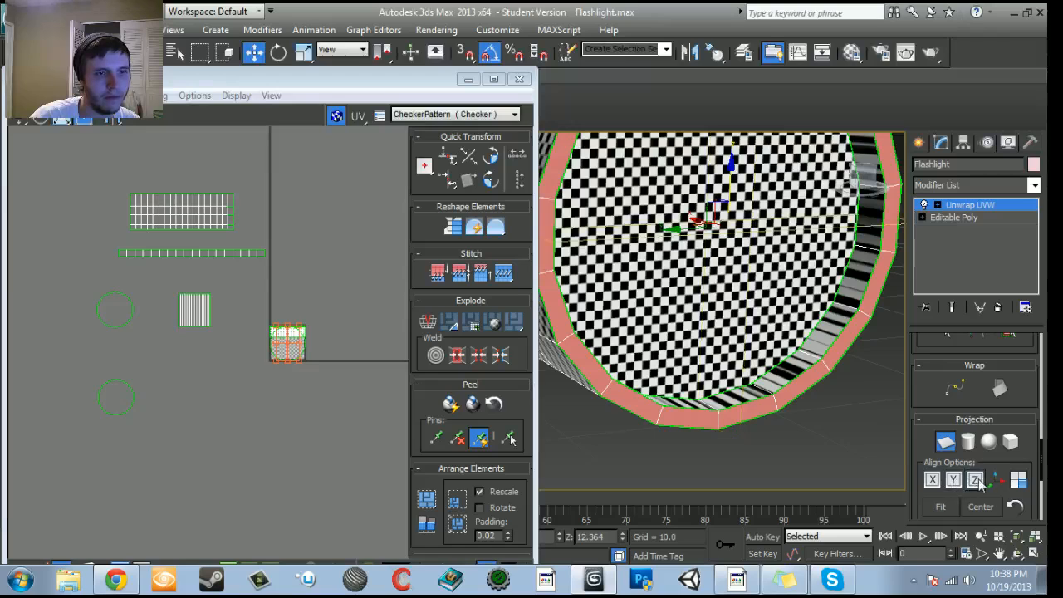
left_click(932, 481)
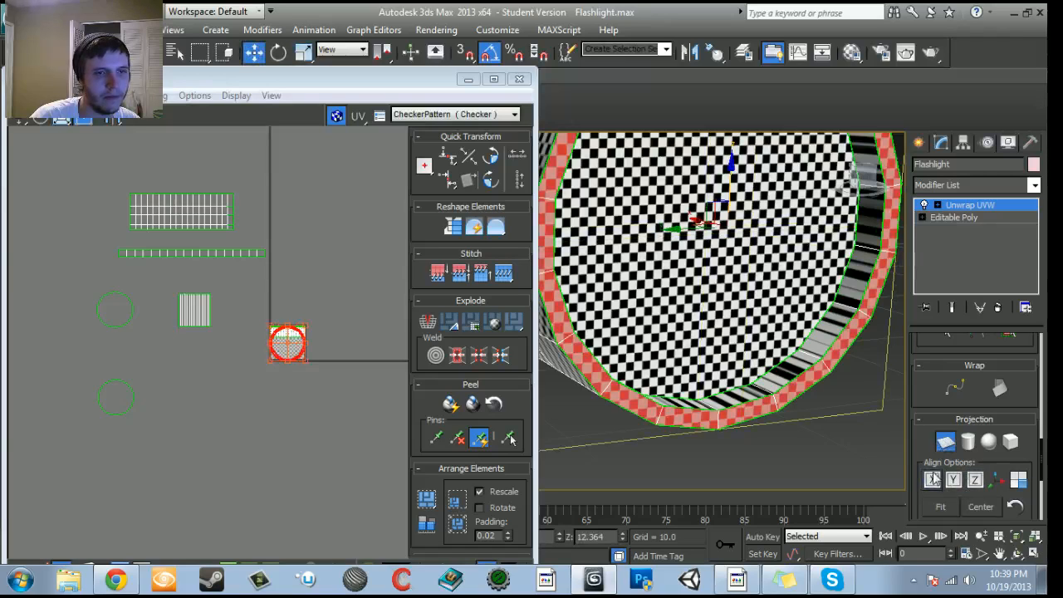
scroll(343, 353, "up", 5)
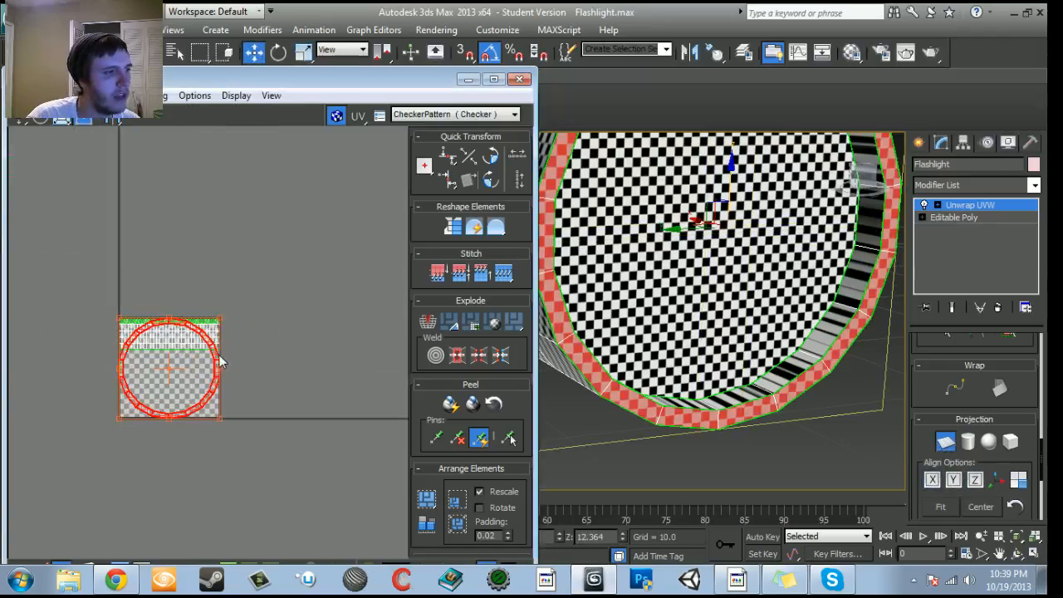
left_click(946, 442)
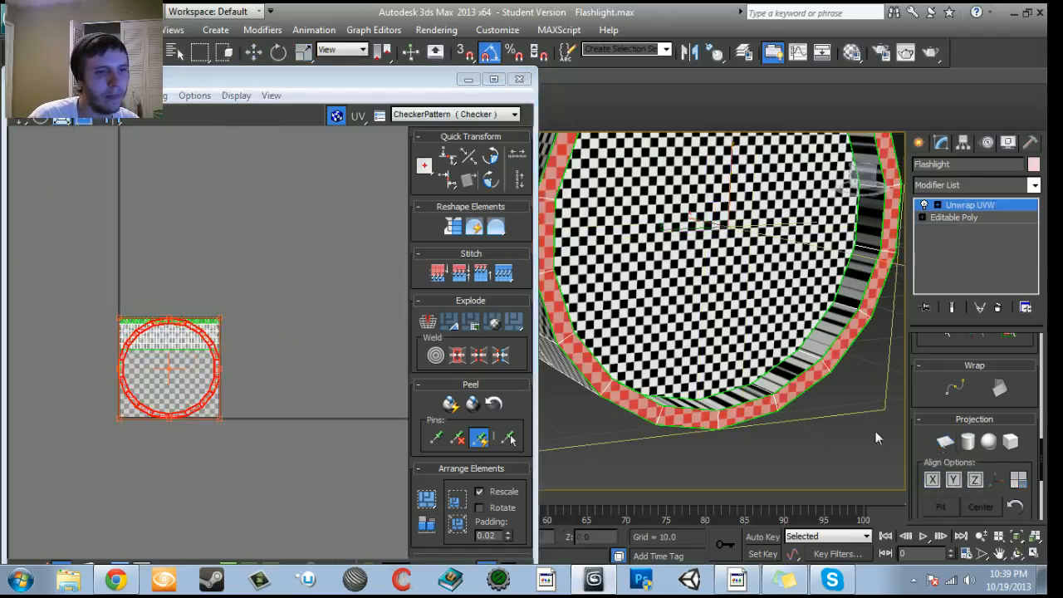
left_click_drag(213, 362, 366, 510)
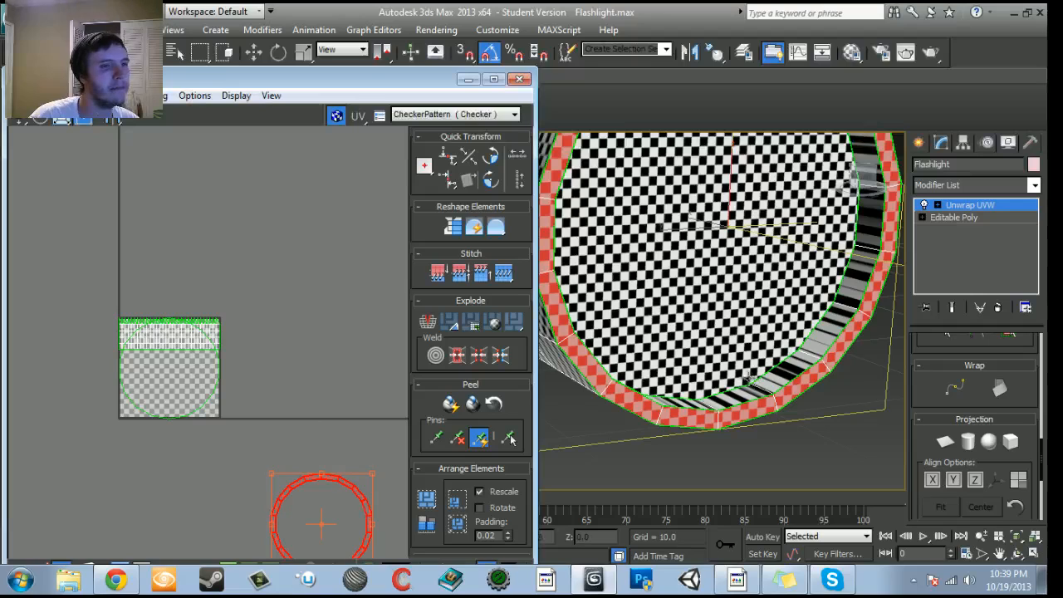
Select the complete ring of inner wall faces just behind the front rim of the flashlight's head.
left_click(185, 411)
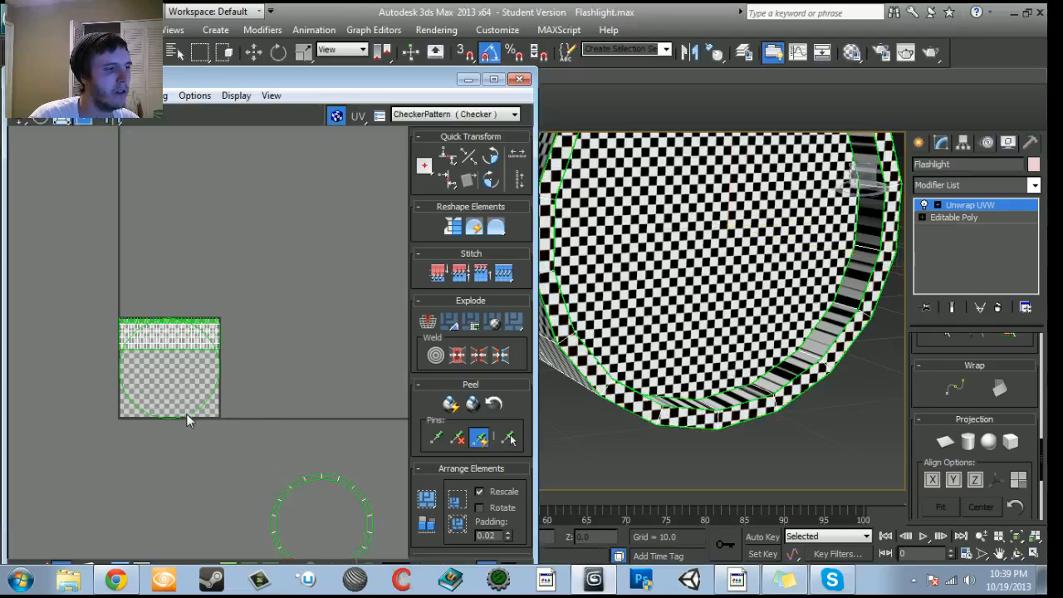
left_click_drag(200, 439, 166, 398)
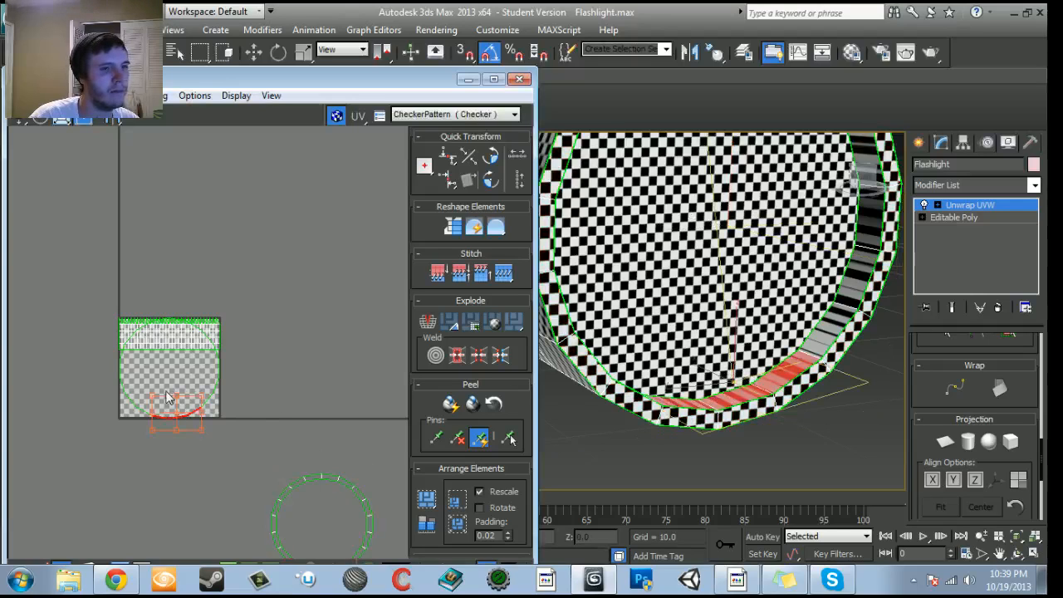
left_click(775, 383)
middle_click_drag(799, 408, 830, 423, "alt")
left_click(820, 334, "ctrl")
left_click(829, 287, "ctrl")
middle_click_drag(800, 372, 792, 394, "alt")
left_click(829, 231, "ctrl")
middle_click_drag(826, 249, 786, 378, "alt")
left_click(773, 347, "ctrl")
left_click(754, 278, "ctrl")
left_click(724, 246, "ctrl")
middle_click_drag(757, 340, 631, 297, "alt")
left_click(659, 256, "ctrl")
left_click(604, 263, "ctrl")
middle_click_drag(654, 337, 607, 334, "alt")
left_click(605, 315, "ctrl")
left_click(583, 364, "ctrl")
left_click(582, 383, "ctrl")
left_click(575, 443, "ctrl")
middle_click_drag(604, 427, 624, 498, "alt")
left_click(569, 396, "ctrl")
left_click(579, 444, "ctrl")
middle_click_drag(615, 444, 699, 384, "alt")
left_click(718, 387, "ctrl")
left_click(757, 397, "ctrl")
left_click(669, 367, "ctrl")
Apply a cylindrical projection to the selected inner wall faces and move their UV shell away from the checkered tile.
left_click(965, 444)
left_click(965, 447)
scroll(284, 401, "down", 4)
left_click_drag(230, 377, 250, 283)
scroll(297, 313, "up", 4)
left_click_drag(222, 333, 485, 332)
Scale the inner wall's UV shell into a thin strip with even checker squares and place it above the head's shell.
middle_click_drag(745, 379, 591, 454, "alt")
scroll(693, 364, "up", 4)
scroll(634, 423, "down", 4)
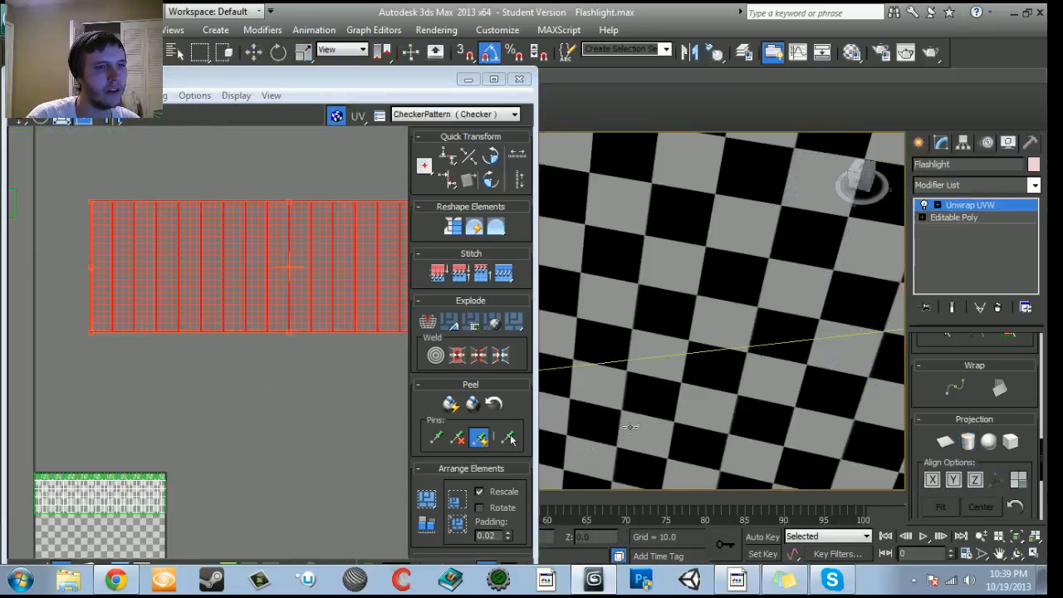
middle_click_drag(634, 425, 655, 396)
scroll(654, 395, "up", 5)
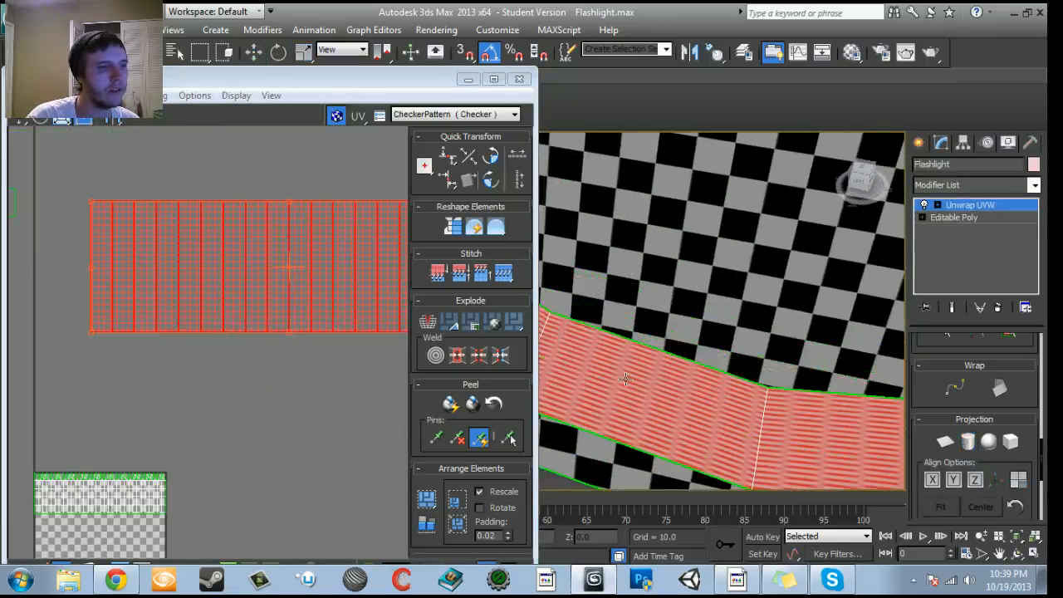
scroll(250, 400, "down", 2)
left_click_drag(359, 378, 142, 200)
scroll(327, 335, "down", 3)
middle_click_drag(194, 304, 306, 378)
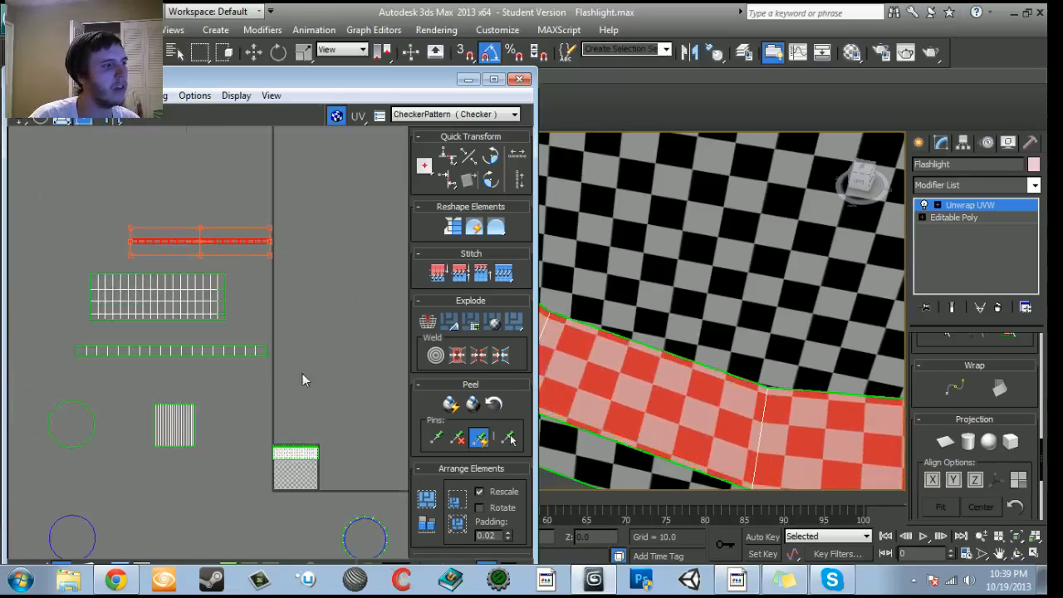
left_click_drag(221, 249, 184, 251)
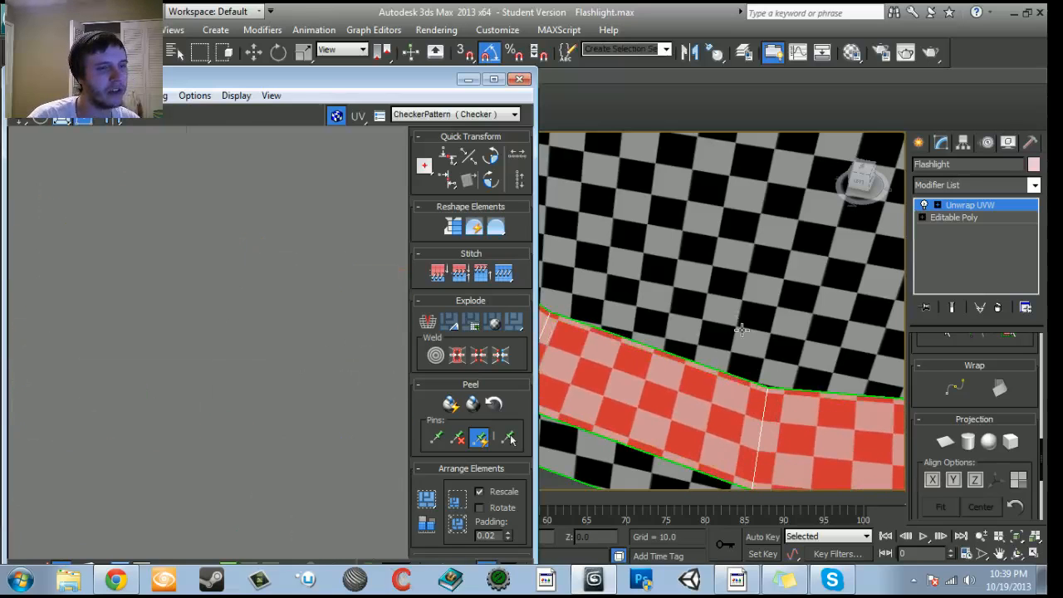
Select the faces of the domed switch button on the barrel and apply a planar projection aligned to Z.
scroll(304, 379, "down", 4)
middle_click_drag(256, 385, 30, 391)
left_click_drag(235, 412, 236, 413)
scroll(776, 413, "down", 8)
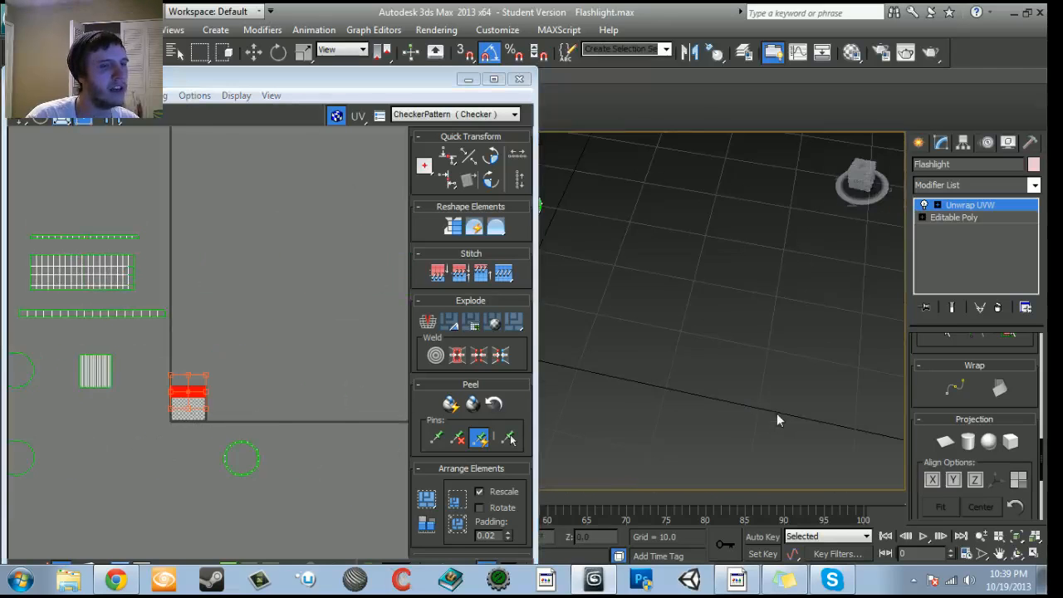
middle_click_drag(757, 406, 406, 327, "alt")
scroll(664, 398, "up", 7)
middle_click_drag(789, 360, 777, 356)
key("z")
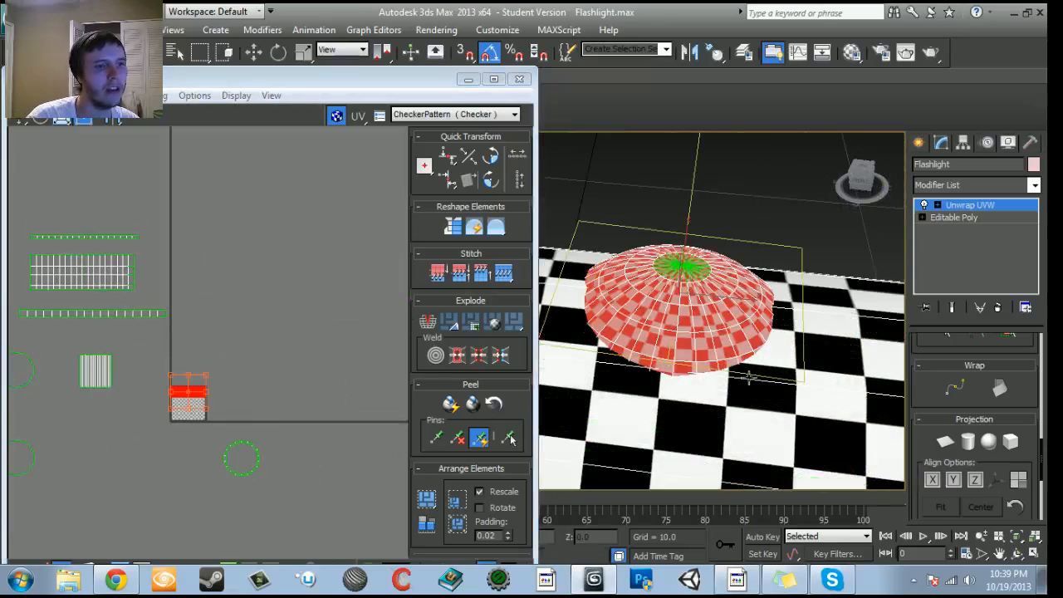
left_click(945, 442)
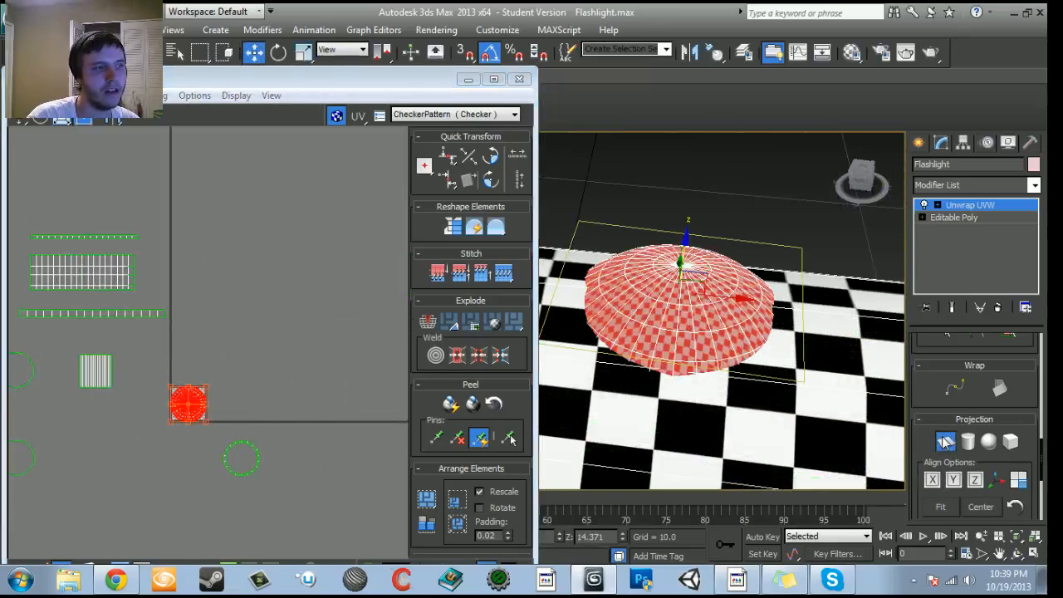
left_click(975, 481)
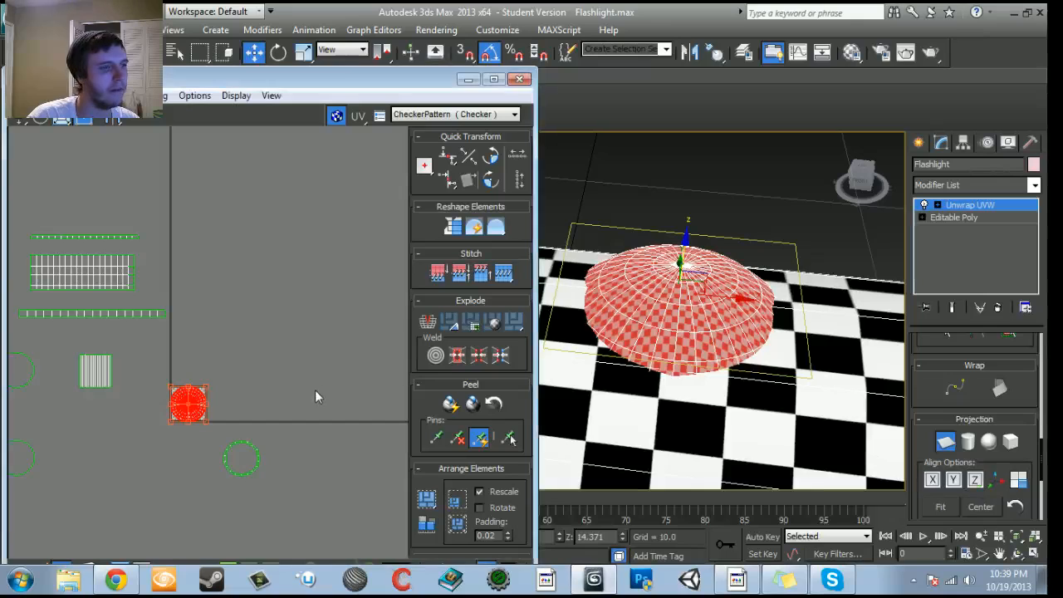
Examine the checker pattern on the switch button for distortion and compare it with its UV shell.
middle_click_drag(702, 370, 690, 418, "alt")
scroll(751, 387, "up", 3)
scroll(751, 387, "down", 2)
middle_click_drag(752, 387, 910, 352)
scroll(676, 380, "down", 2)
scroll(735, 365, "up", 2)
scroll(773, 358, "up", 2)
middle_click_drag(773, 357, 571, 353)
middle_click_drag(716, 359, 752, 363, "alt")
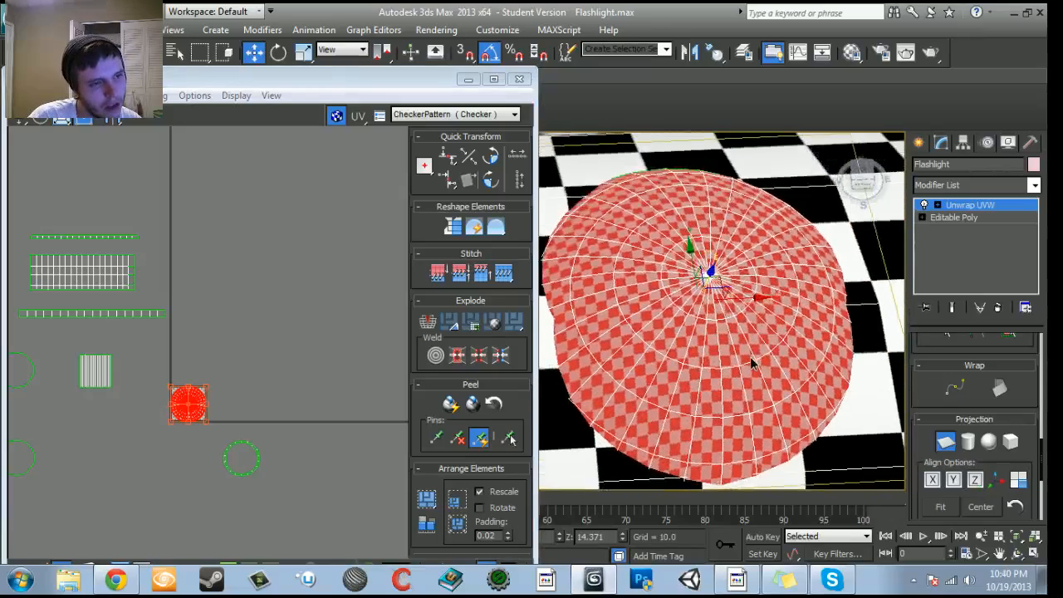
middle_click_drag(130, 426, 189, 385)
scroll(189, 384, "up", 2)
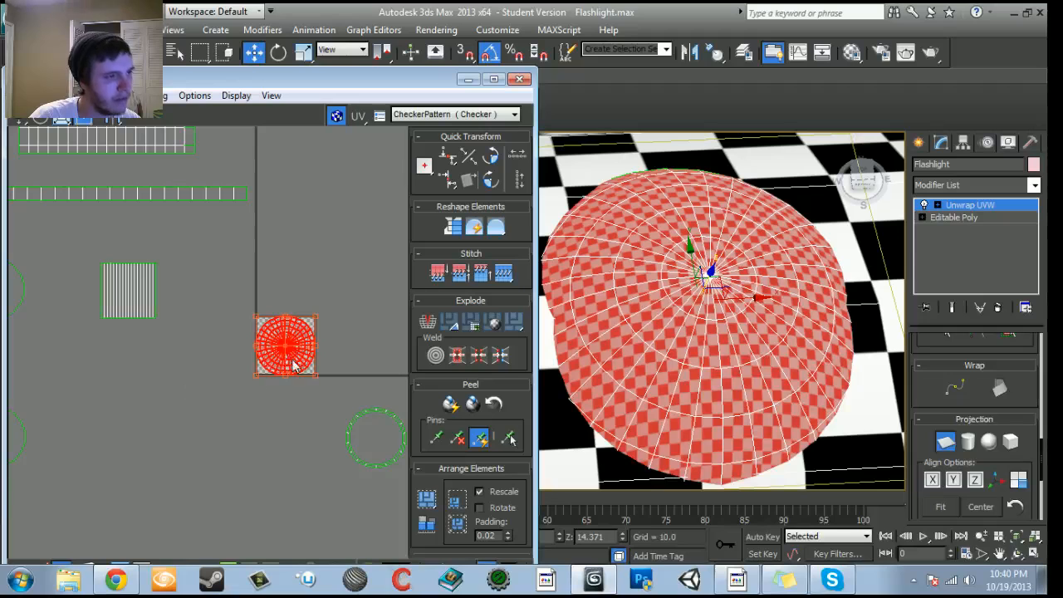
Finish the button's planar projection and move its round UV shell outside the checkered tile, below it.
left_click(945, 442)
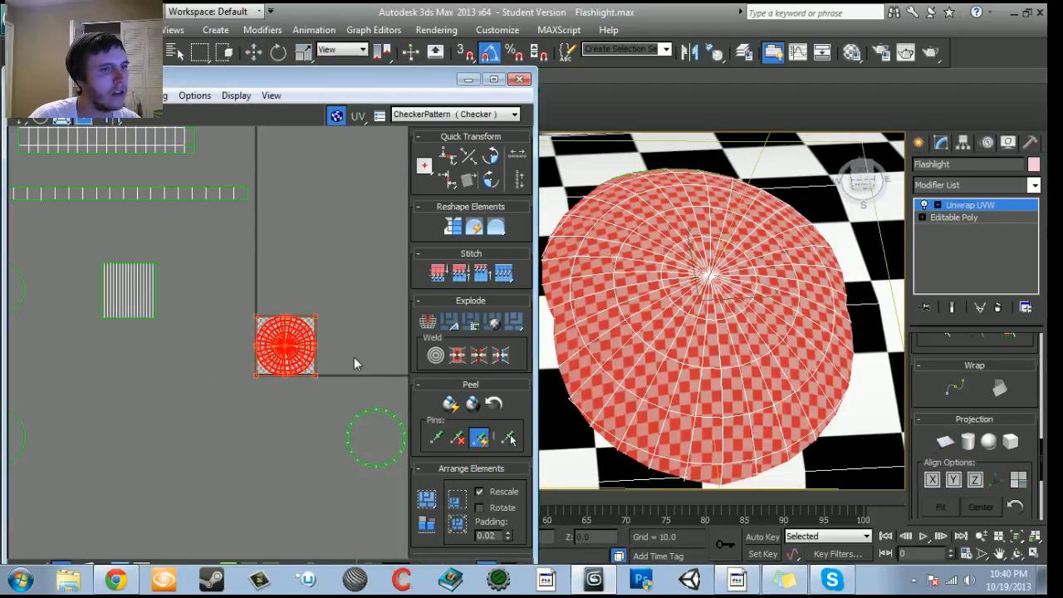
left_click_drag(302, 363, 213, 453)
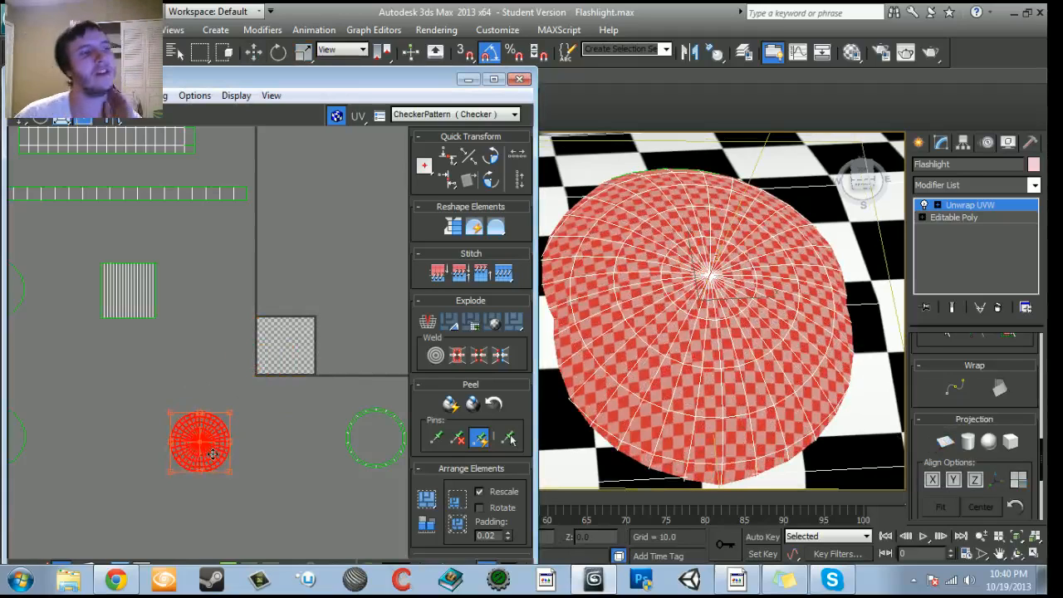
scroll(249, 374, "down", 3)
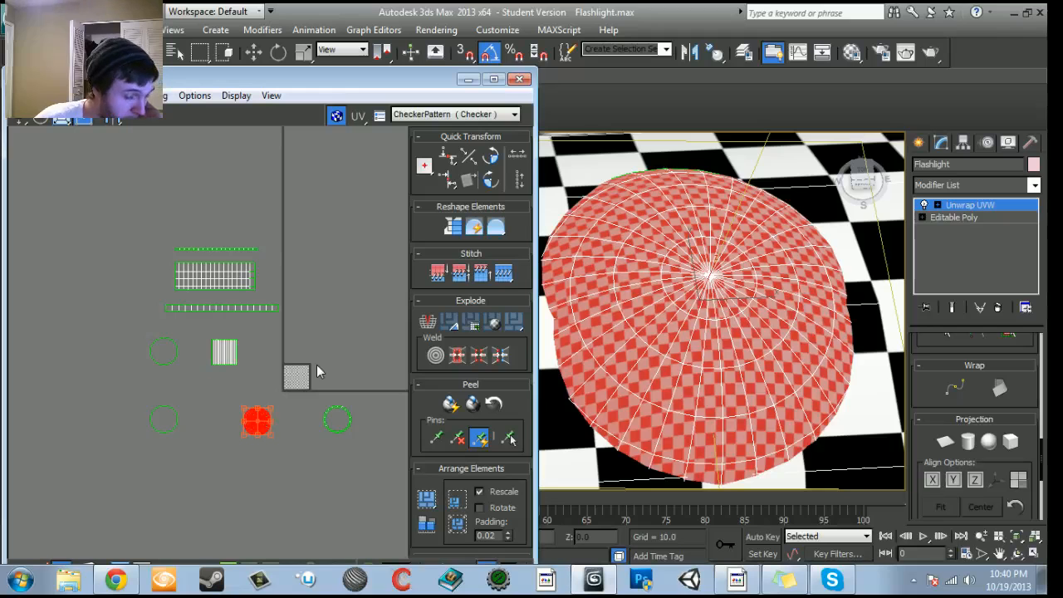
Select the barrel's UV shell and move it onto the checkered tile.
middle_click_drag(610, 388, 782, 342)
scroll(781, 342, "down", 4)
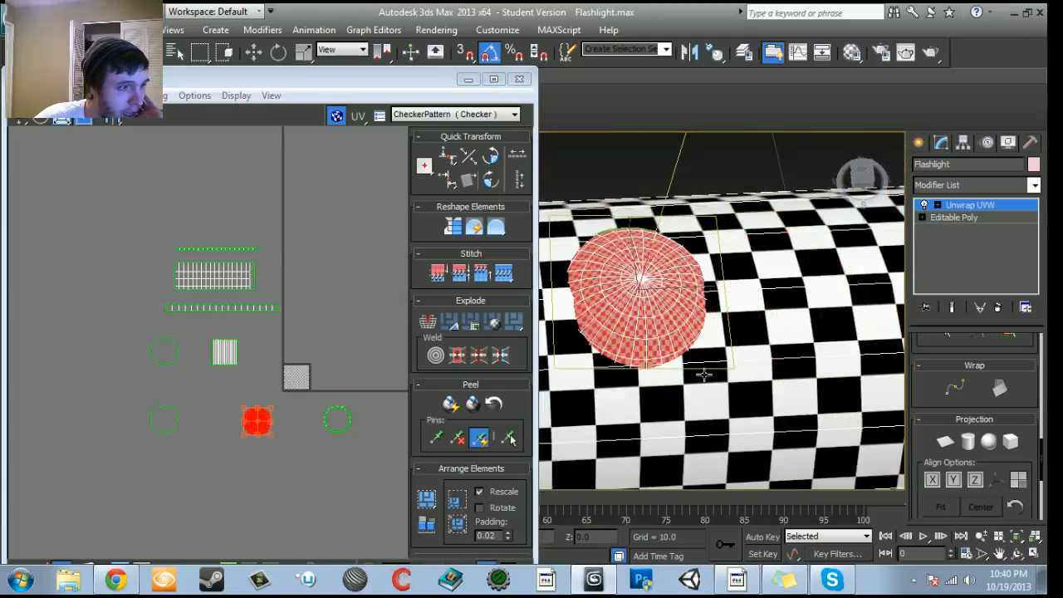
scroll(674, 383, "down", 6)
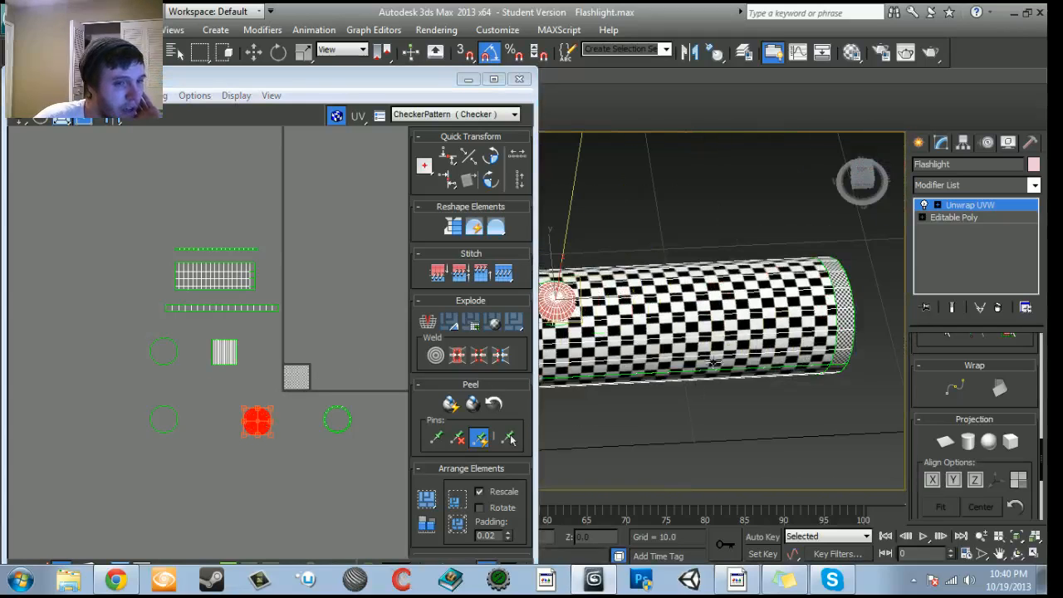
middle_click_drag(279, 388, 275, 349)
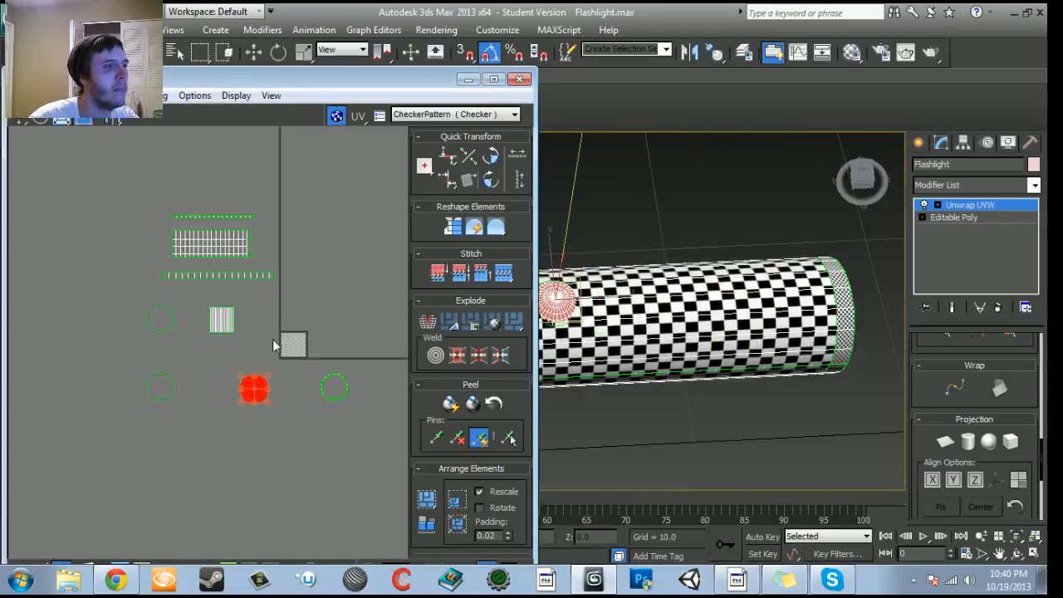
left_click_drag(245, 341, 246, 340)
middle_click_drag(643, 364, 880, 340)
middle_click_drag(369, 348, 290, 348)
scroll(291, 349, "up", 3)
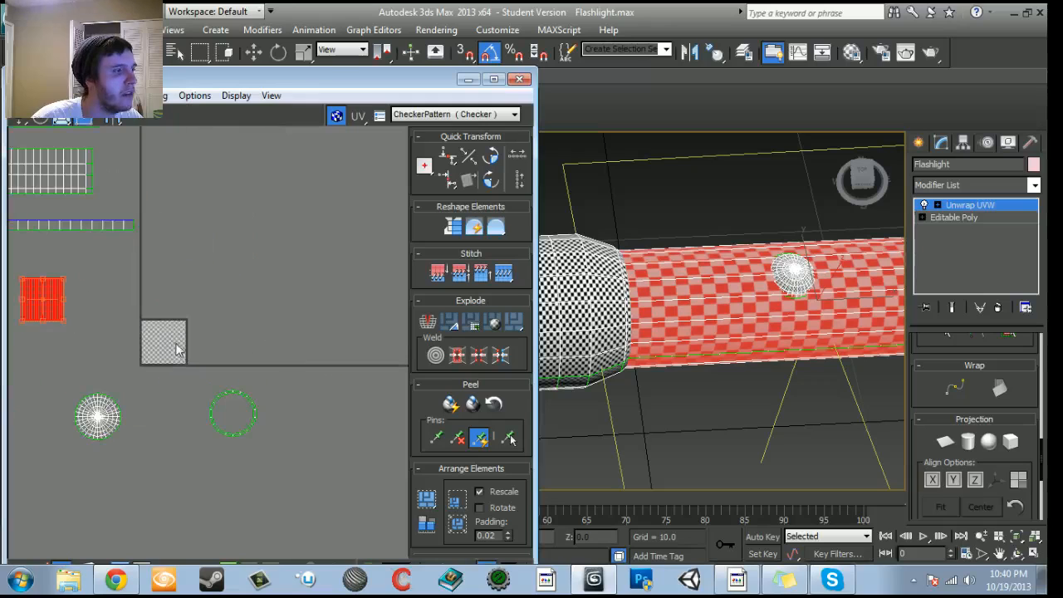
left_click_drag(50, 313, 157, 345)
scroll(159, 349, "up", 4)
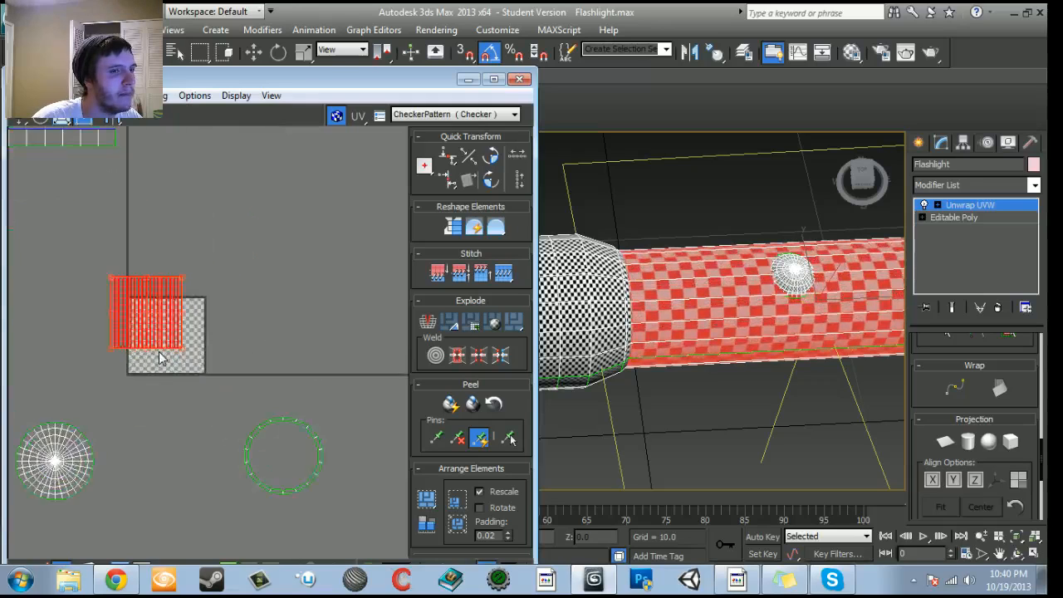
Scale the barrel's UV shell down to fit inside the checkered tile and align it with the tile's upper-left corner.
middle_click_drag(161, 353, 237, 363)
scroll(237, 363, "up", 1)
left_click_drag(218, 297, 227, 352)
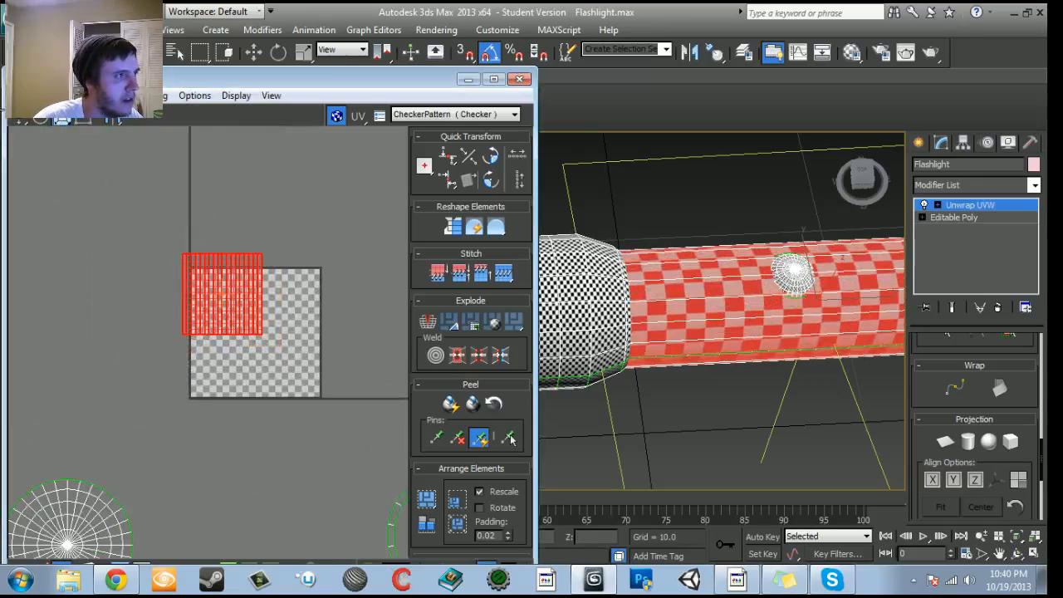
scroll(178, 396, "up", 2)
left_click_drag(235, 249, 248, 270)
scroll(258, 310, "up", 6)
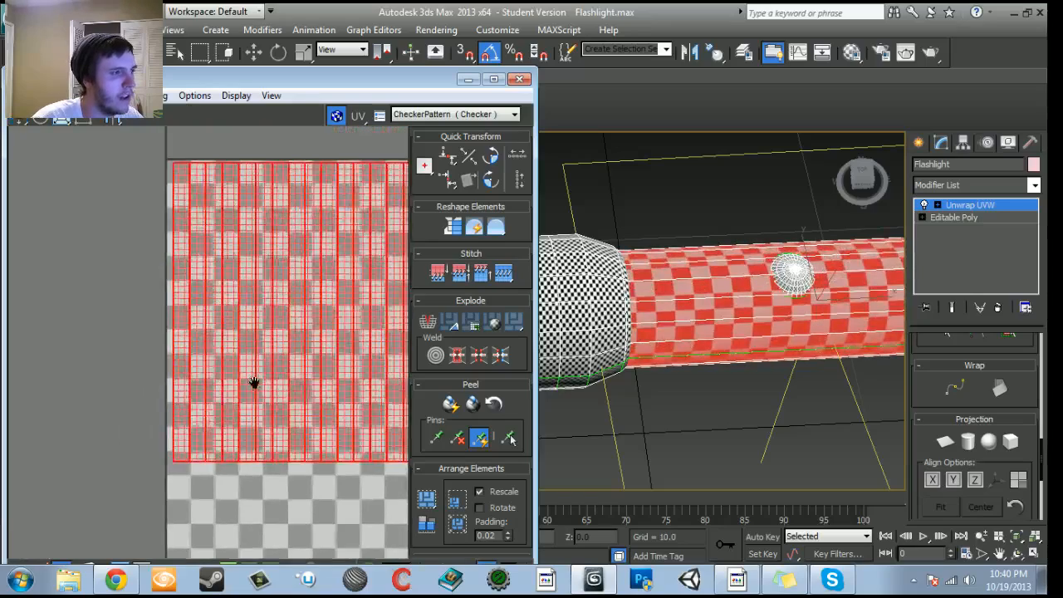
middle_click_drag(230, 268, 251, 398)
scroll(207, 282, "up", 2)
middle_click_drag(204, 280, 216, 346)
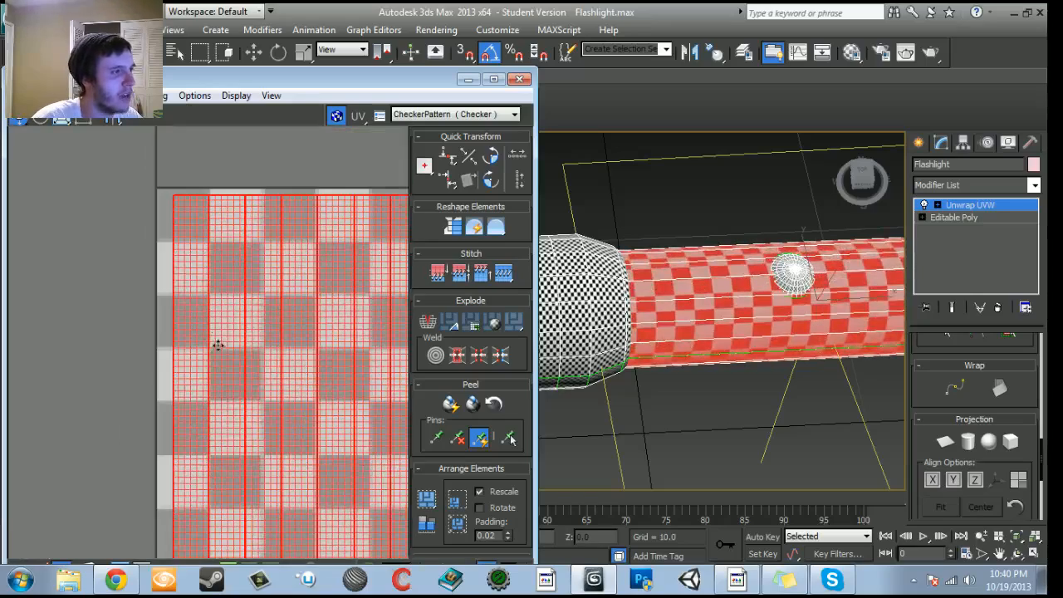
left_click_drag(202, 271, 188, 267)
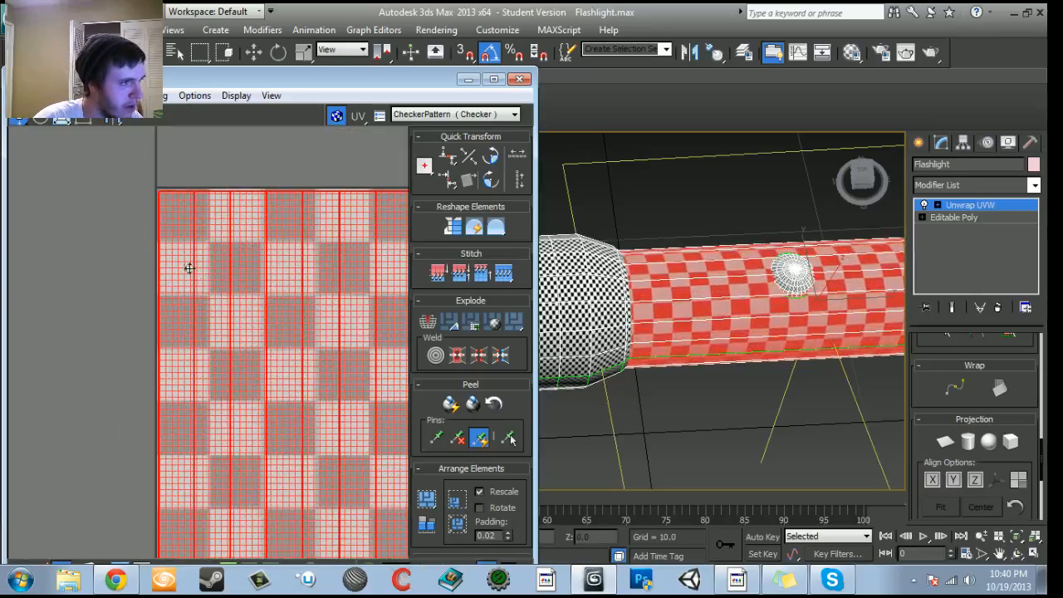
Select the UV shell of the head's outer faces and move it over the checkered tile.
scroll(190, 267, "down", 5)
middle_click_drag(792, 351, 893, 331, "alt")
scroll(253, 412, "down", 4)
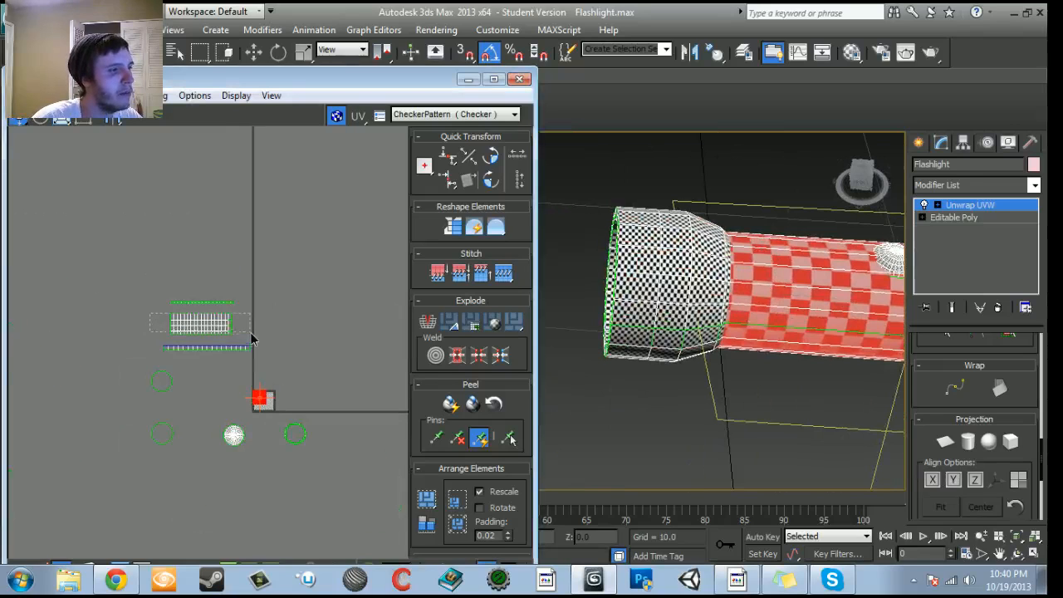
left_click(251, 335)
scroll(227, 337, "up", 3)
left_click_drag(132, 264, 249, 387)
scroll(248, 387, "up", 3)
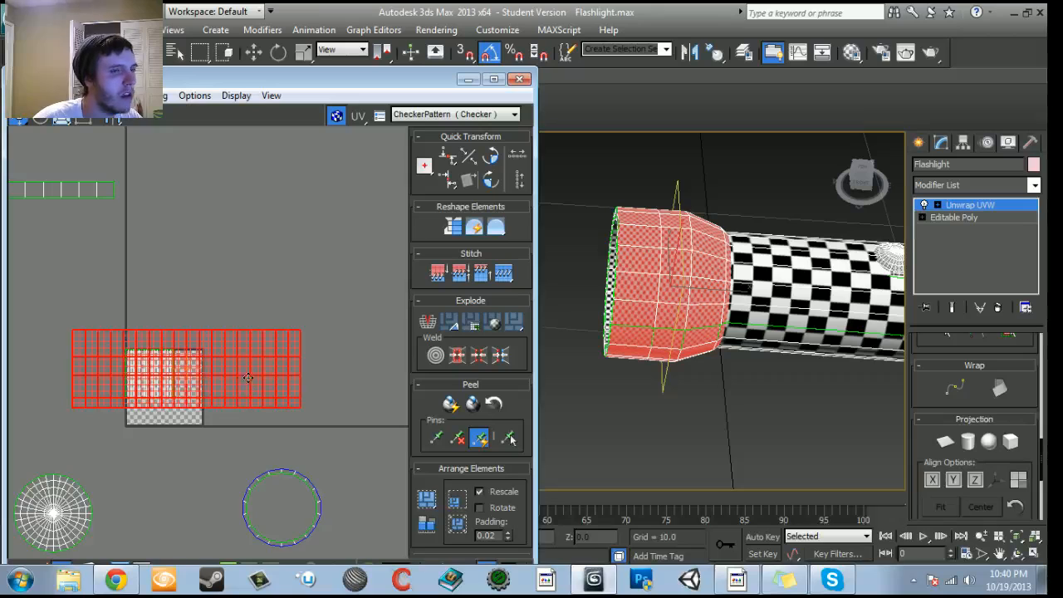
Scale the head's UV shell down and align its left edge with the left edge of the checkered tile.
left_click_drag(208, 371, 214, 441)
scroll(211, 396, "up", 3)
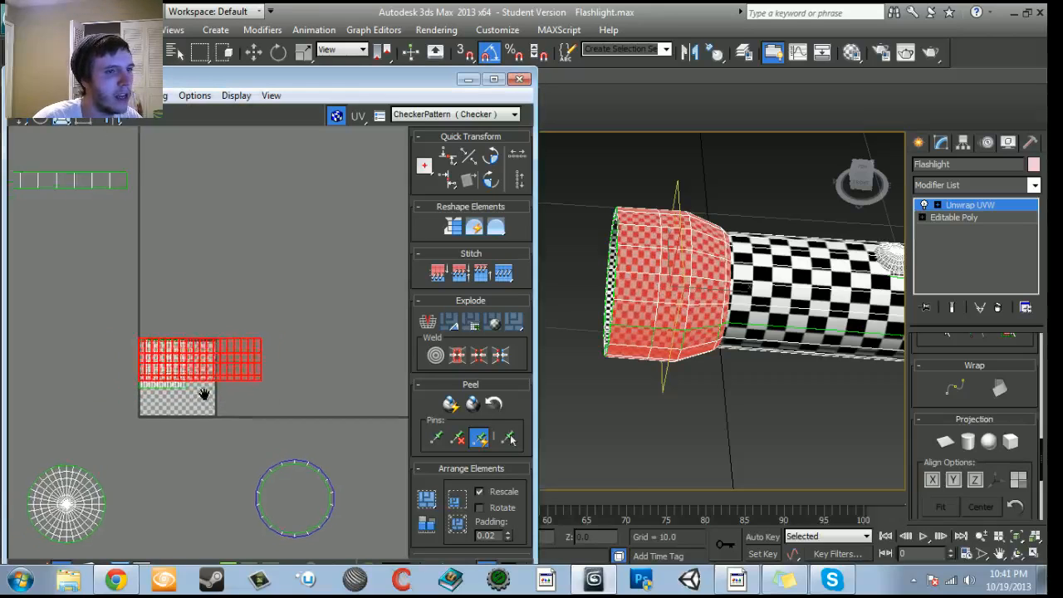
scroll(211, 393, "up", 2)
middle_click_drag(725, 363, 780, 351)
scroll(700, 360, "up", 3)
scroll(780, 351, "up", 4)
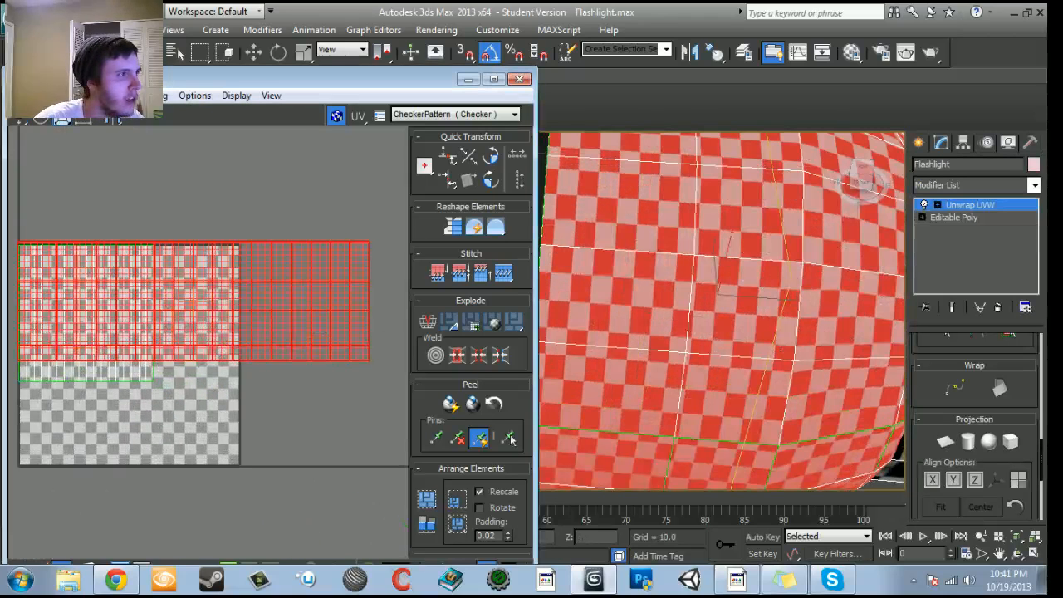
Scale the head's UV shell down further, reduce its height to even out the checkers, and rotate it 90 degrees.
left_click_drag(192, 276, 199, 314)
left_click(87, 120)
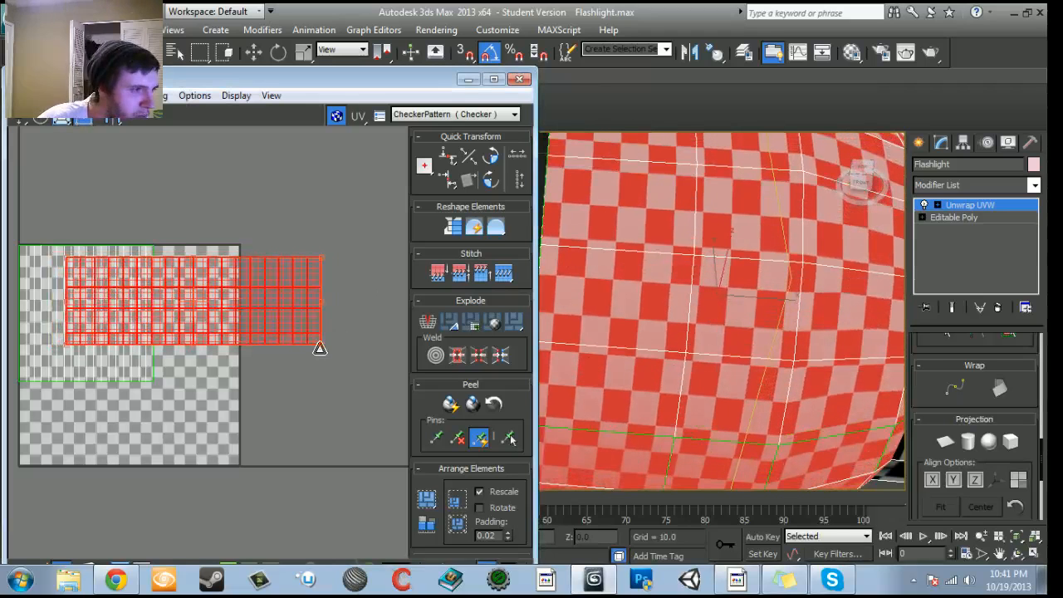
left_click_drag(321, 348, 322, 324)
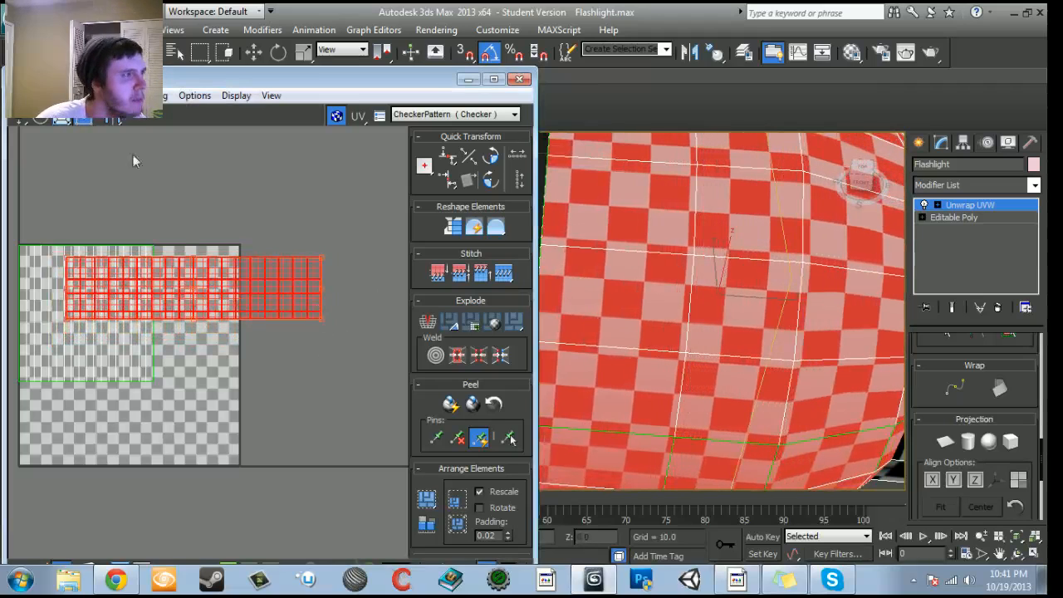
left_click(490, 159)
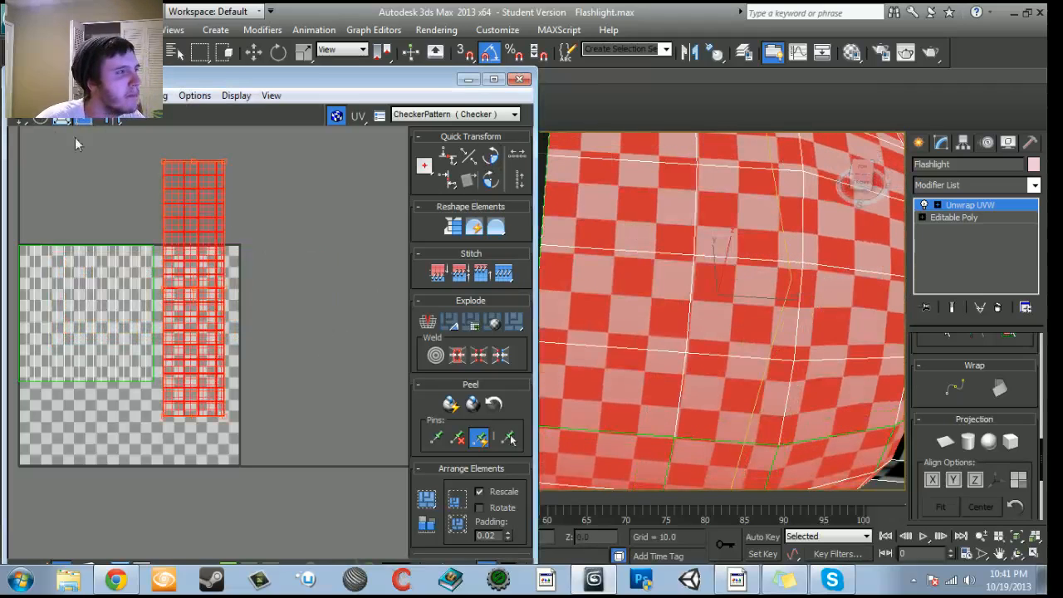
Scale the upright head shell to the checkered tile's height and align it with the tile's right edge.
left_click_drag(216, 300, 229, 360)
left_click_drag(197, 308, 202, 336)
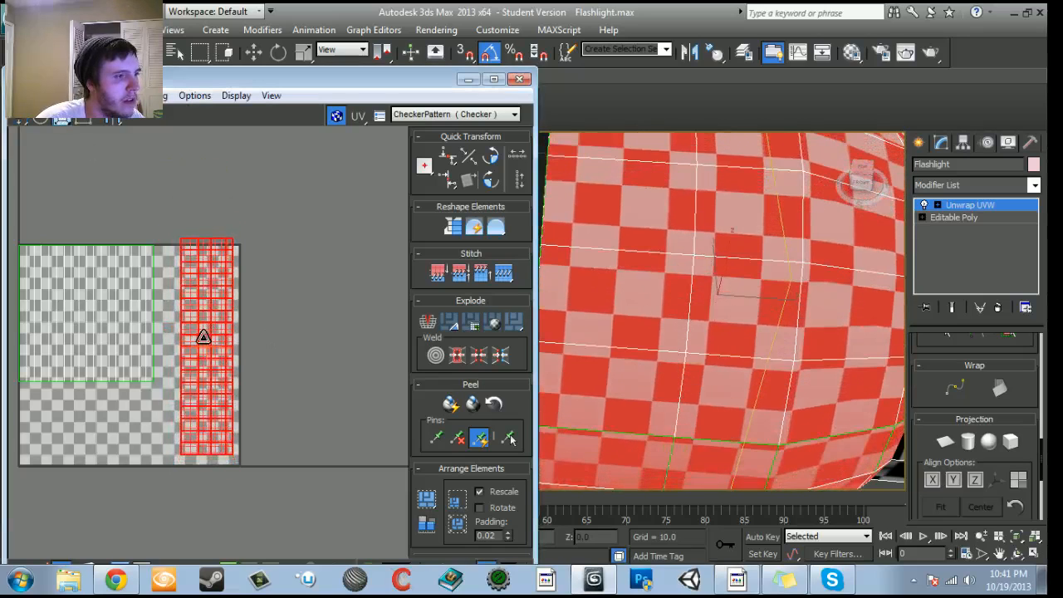
scroll(322, 349, "up", 2)
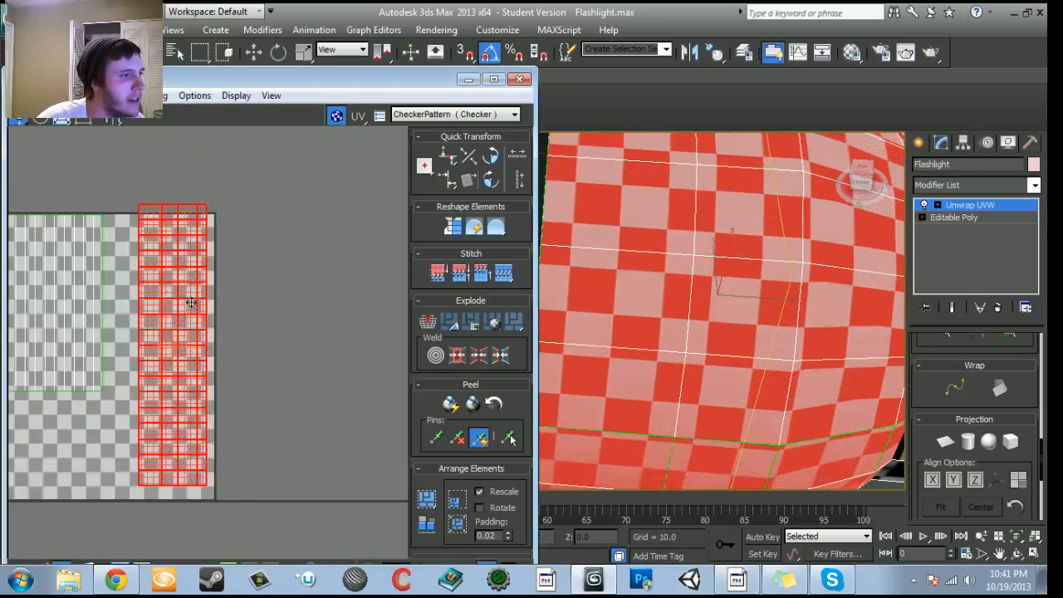
left_click_drag(191, 304, 194, 311)
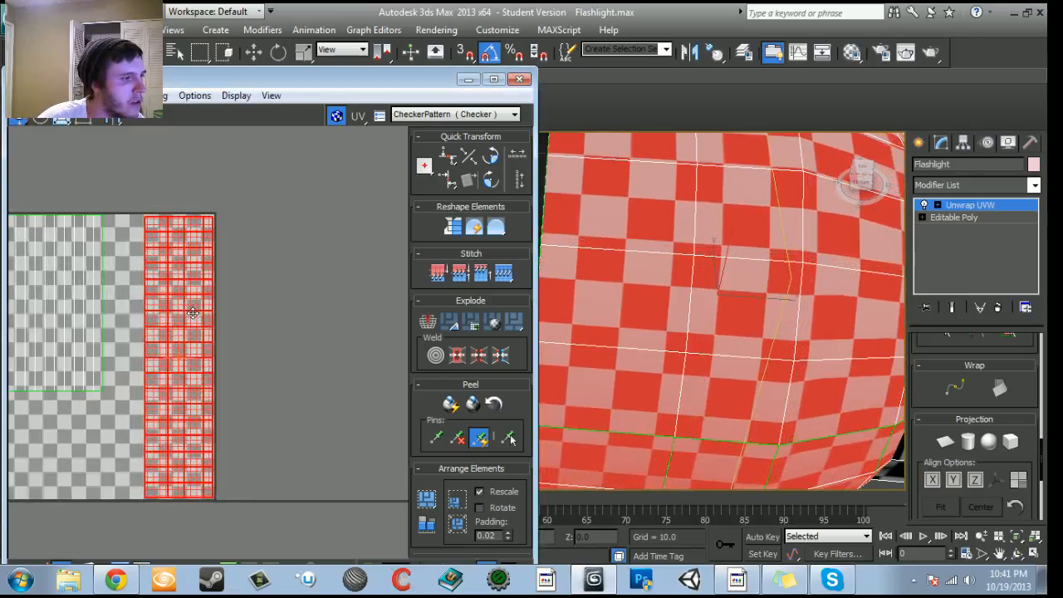
Select the UV strip of the narrow band at the barrel's tail end and move it onto the checkered tile.
scroll(251, 365, "down", 5)
scroll(231, 408, "down", 3)
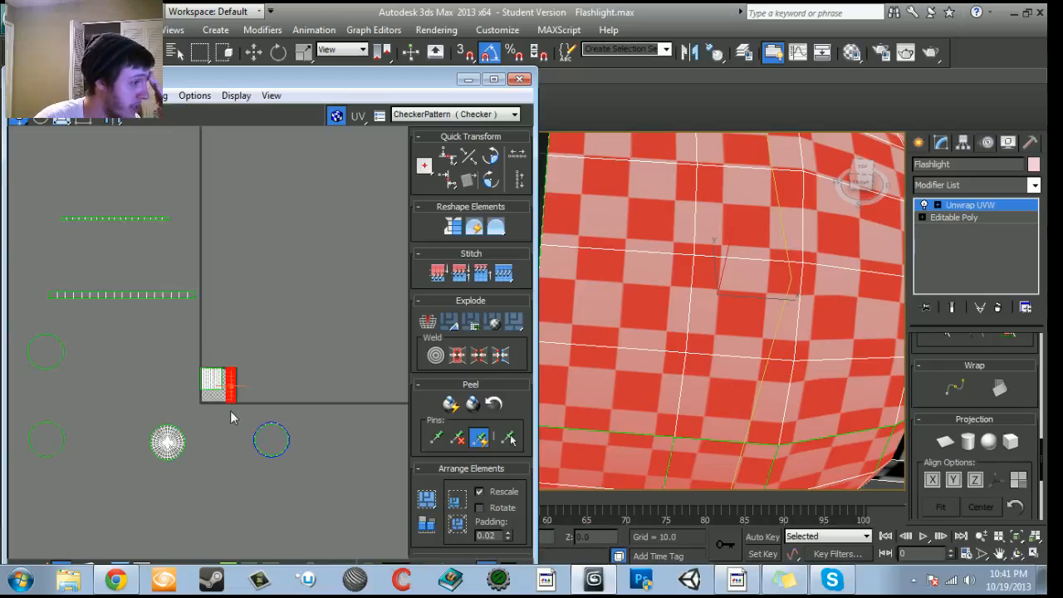
middle_click_drag(117, 390, 265, 373)
scroll(615, 374, "down", 10)
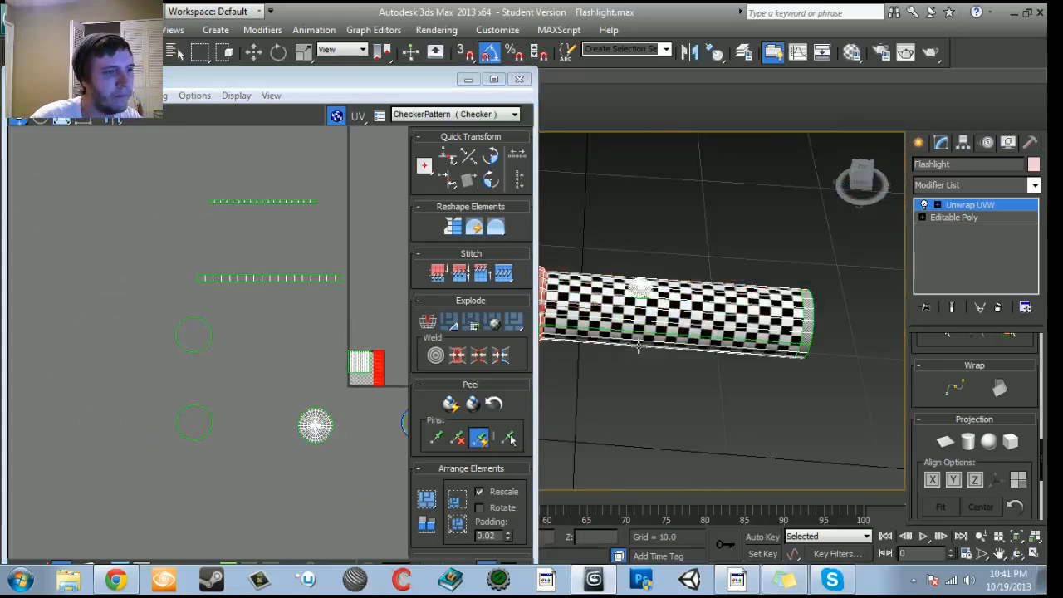
middle_click_drag(715, 369, 681, 357, "alt")
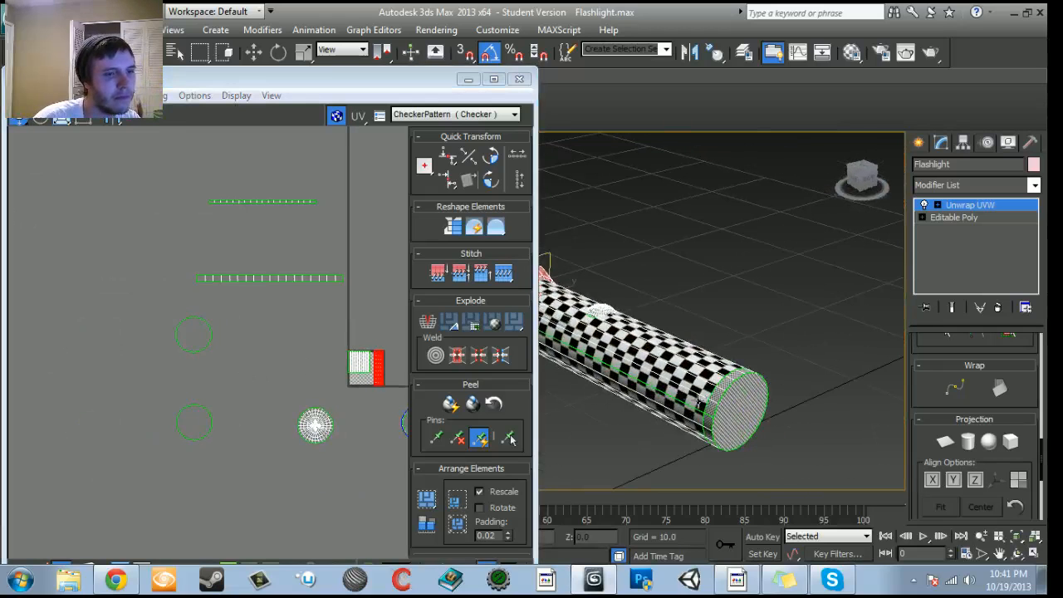
left_click_drag(164, 259, 371, 297)
middle_click_drag(338, 310, 261, 290)
scroll(260, 290, "up", 2)
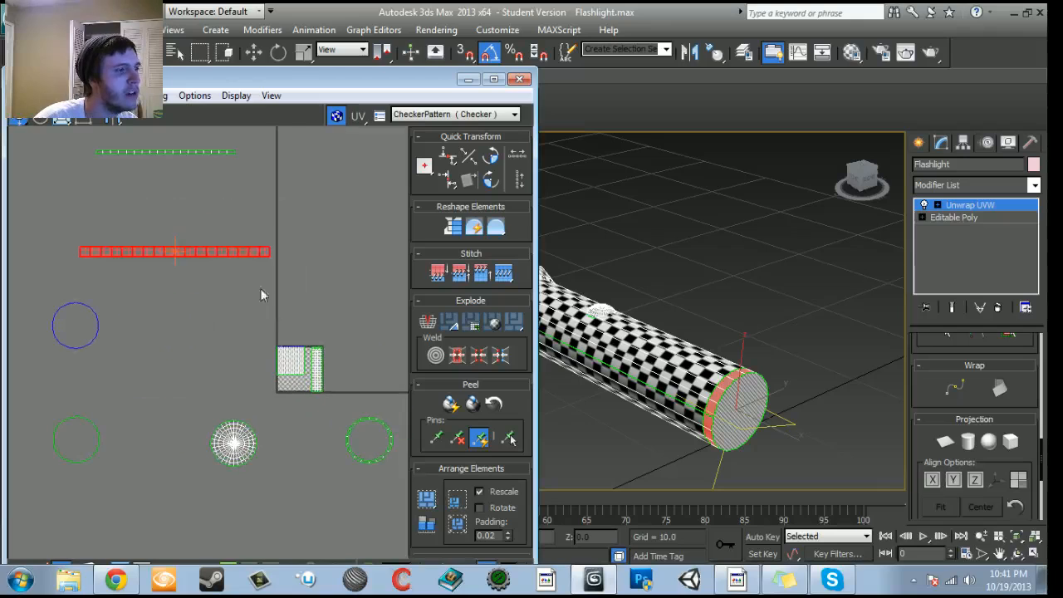
left_click_drag(240, 252, 323, 343)
Scale the tail band's strip down, rotate it 90 degrees, and place it between the barrel and head shells.
scroll(325, 384, "up", 3)
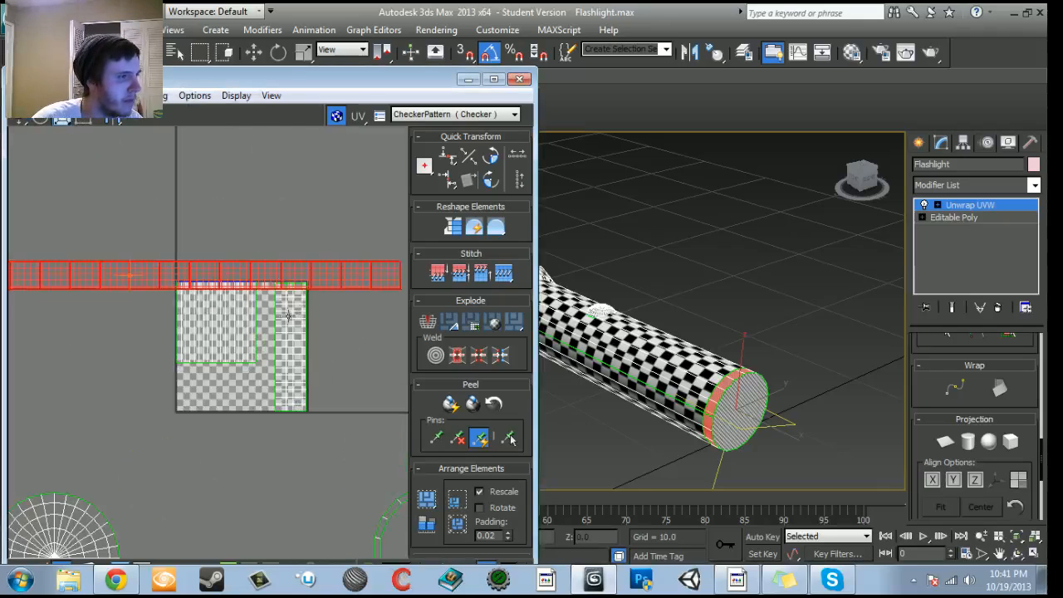
left_click_drag(277, 280, 292, 388)
left_click(493, 159)
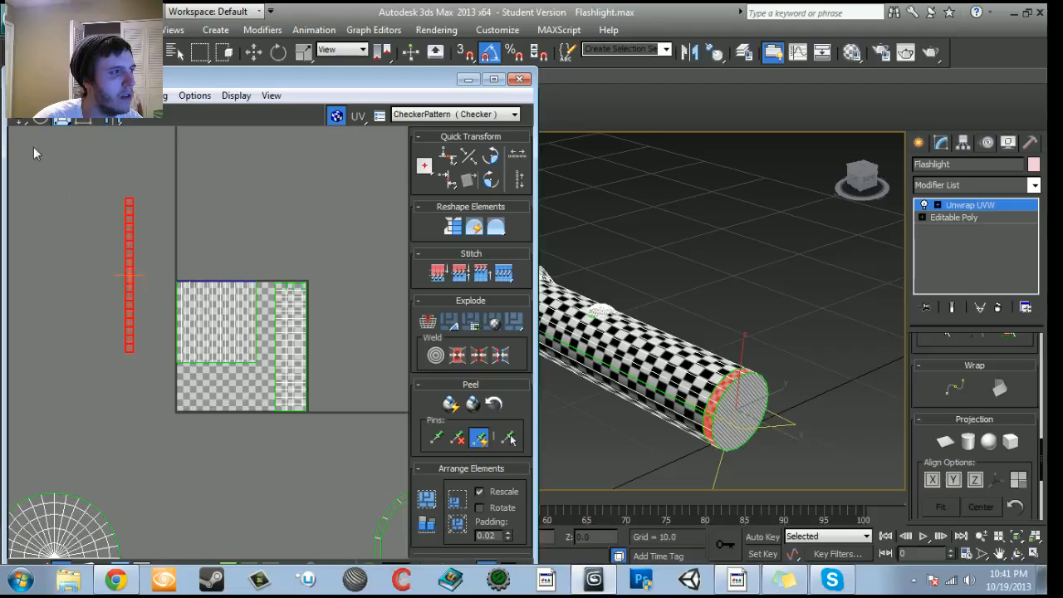
left_click_drag(132, 307, 269, 370)
Fit the tail band's strip to the checkered tile's height and position it close beside the head's shell.
middle_click_drag(730, 409, 823, 397)
scroll(675, 383, "up", 5)
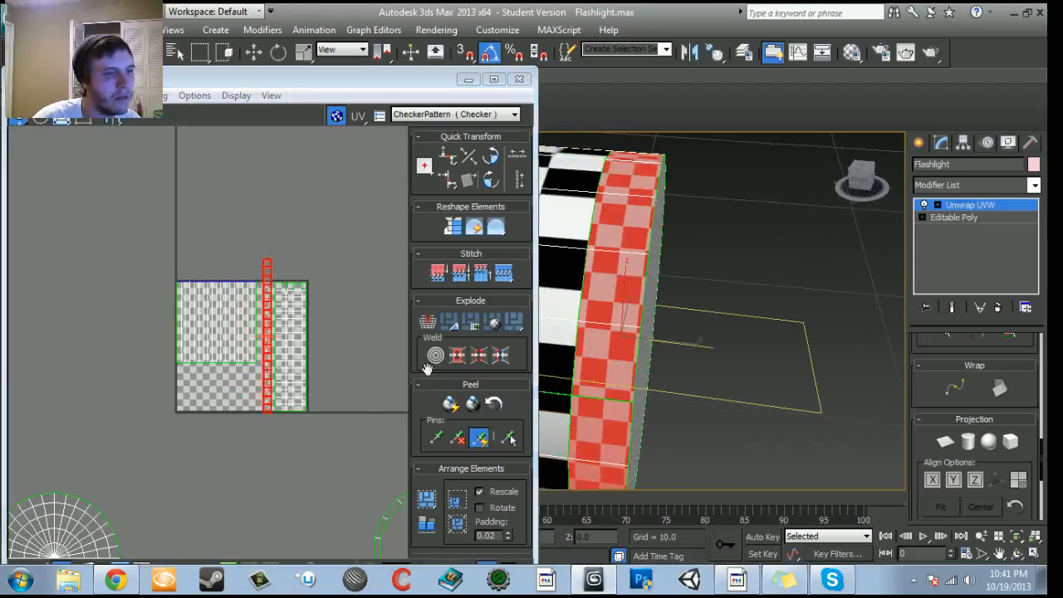
scroll(268, 352, "up", 3)
middle_click_drag(254, 338, 256, 350)
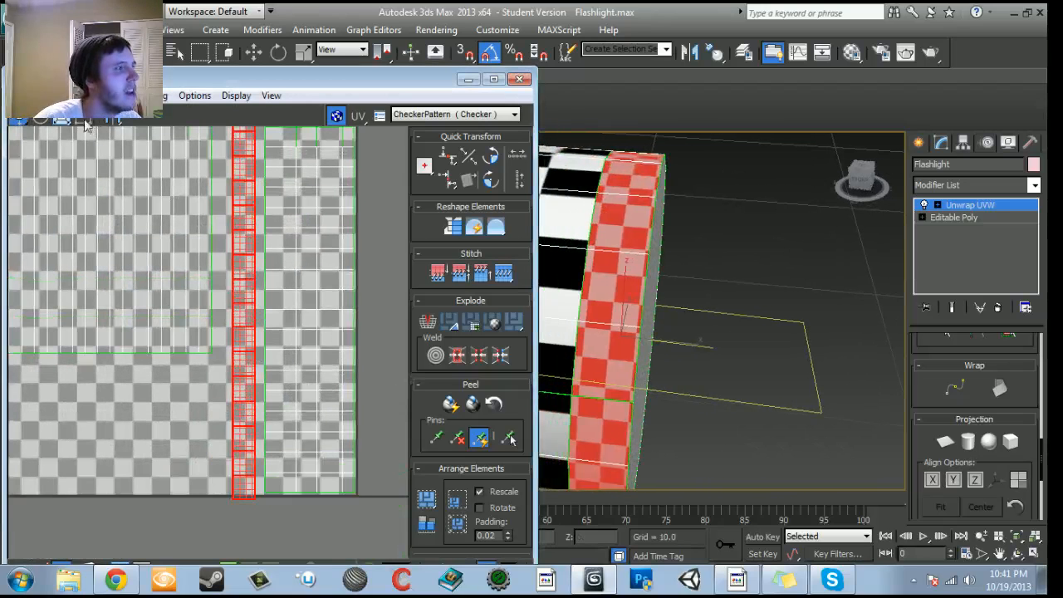
middle_click_drag(349, 284, 346, 358)
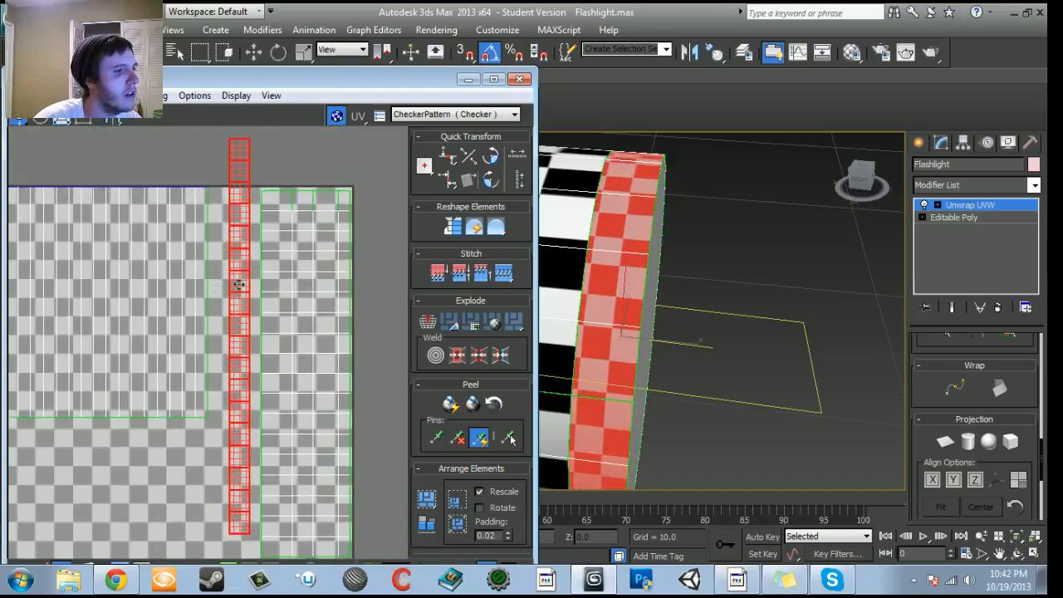
middle_click_drag(238, 285, 226, 287)
left_click_drag(239, 298, 241, 333)
left_click_drag(235, 224, 244, 258)
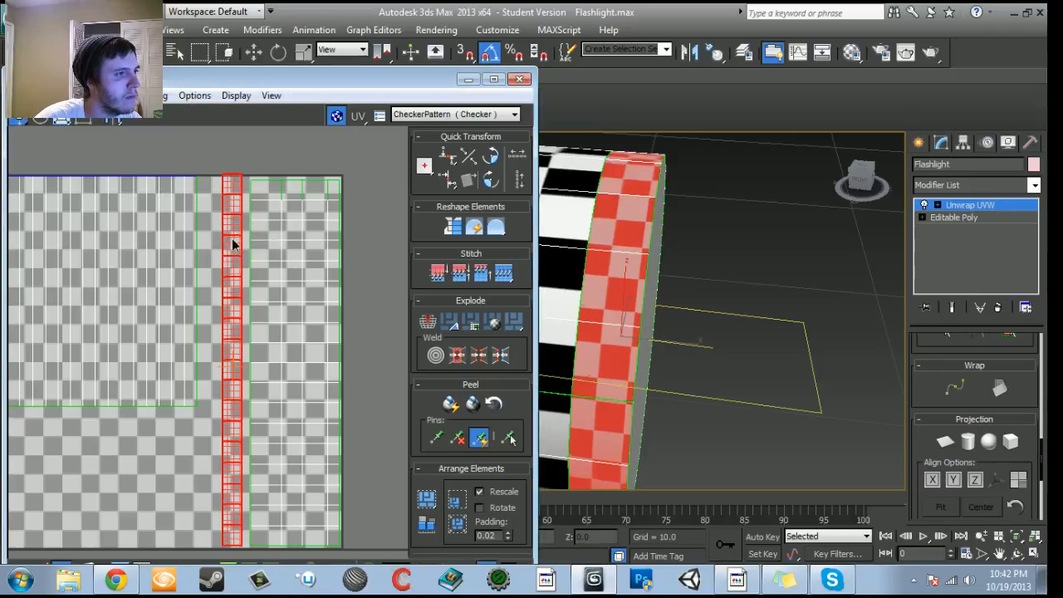
left_click_drag(232, 243, 232, 241)
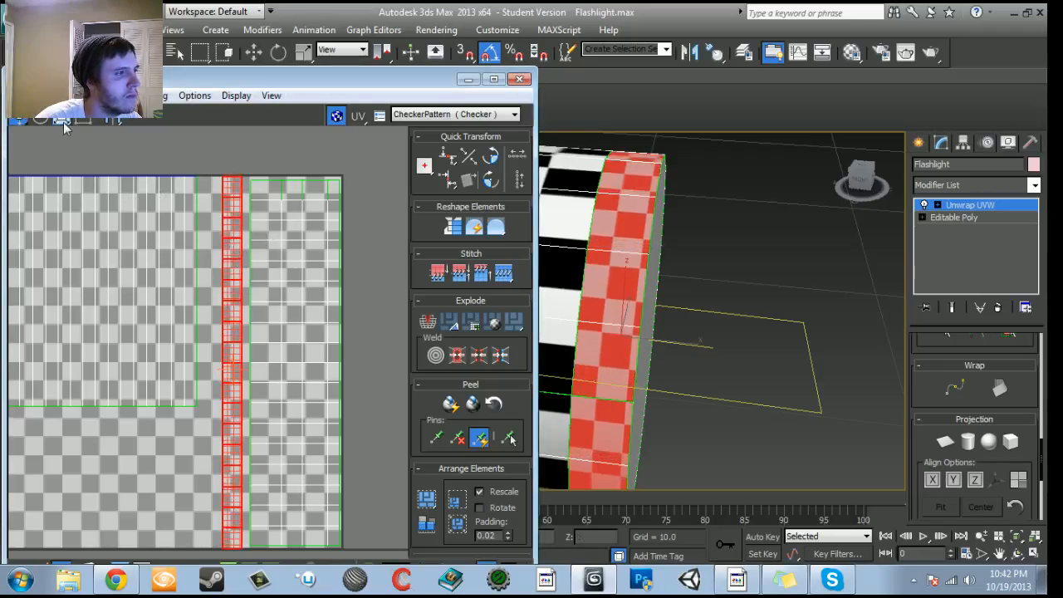
left_click_drag(239, 210, 238, 215)
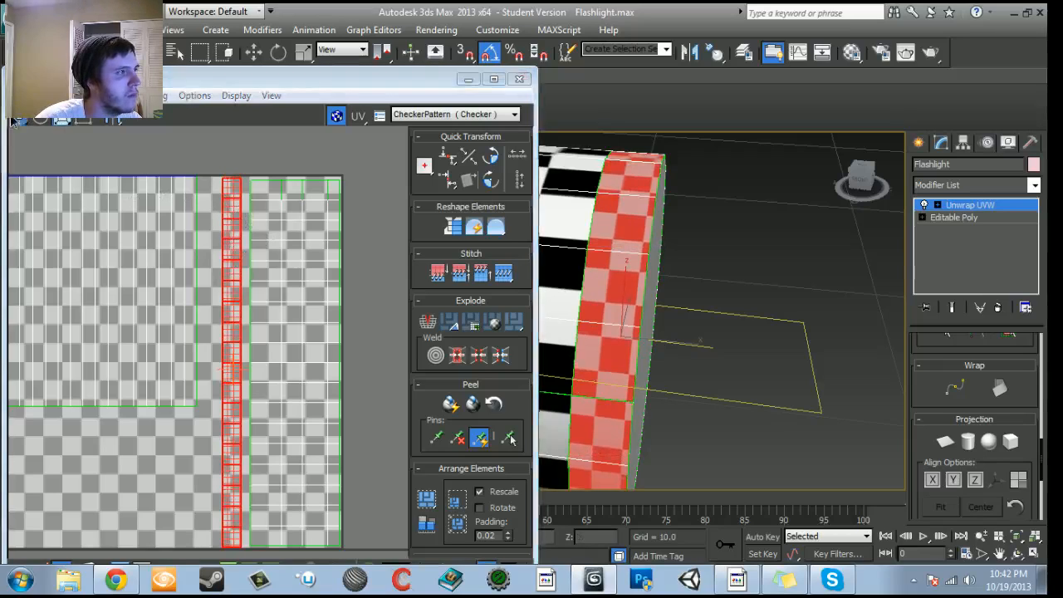
left_click_drag(232, 235, 237, 236)
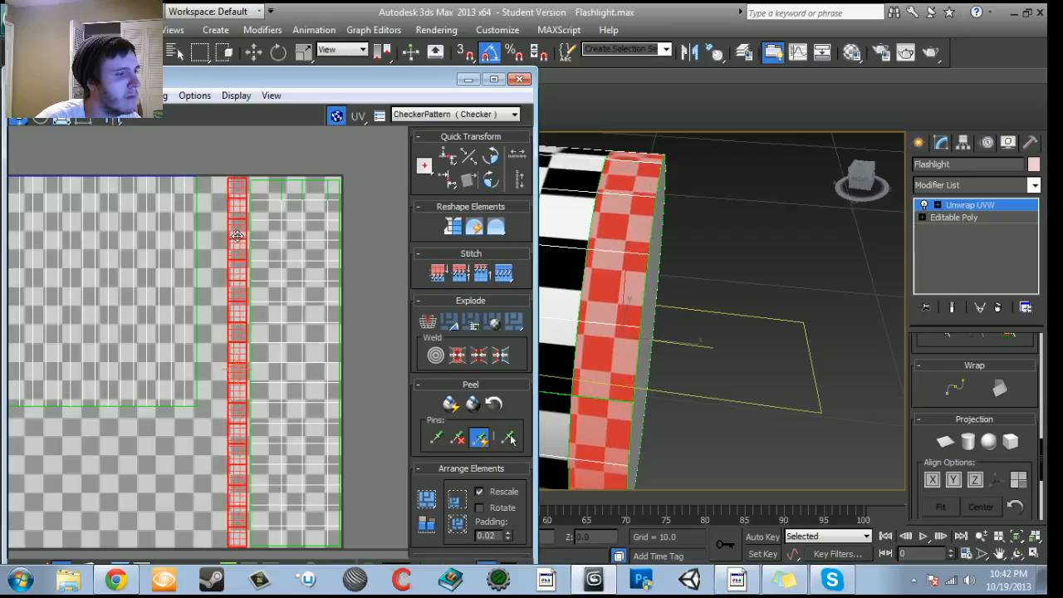
Select the tail end cap's round UV shell and move it over the ring-shaped shell below the tile.
scroll(237, 236, "down", 6)
middle_click_drag(649, 455, 712, 410, "alt")
left_click(631, 355)
scroll(195, 383, "down", 5)
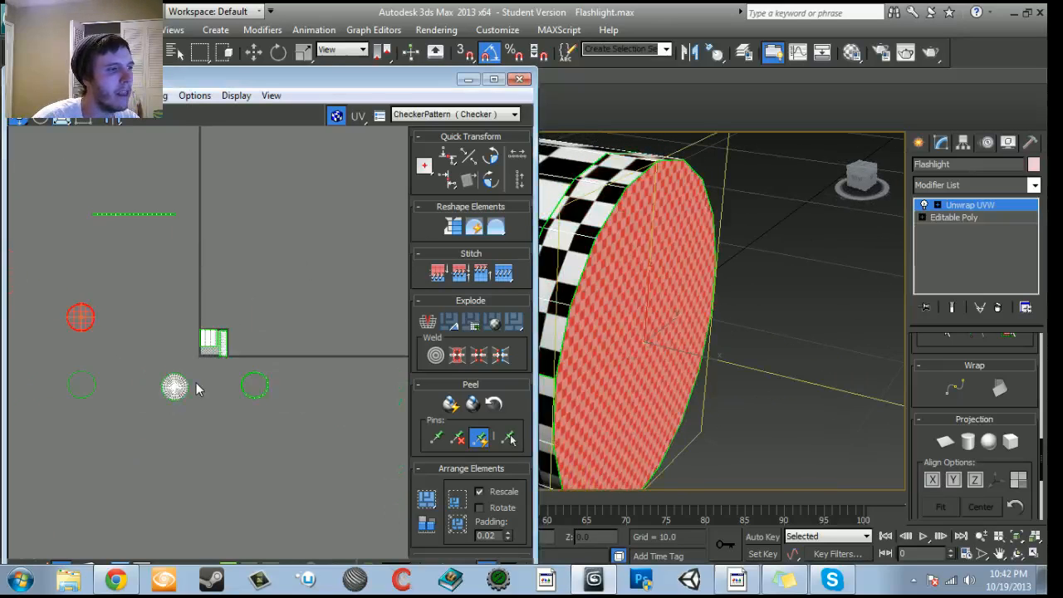
left_click_drag(80, 316, 254, 386)
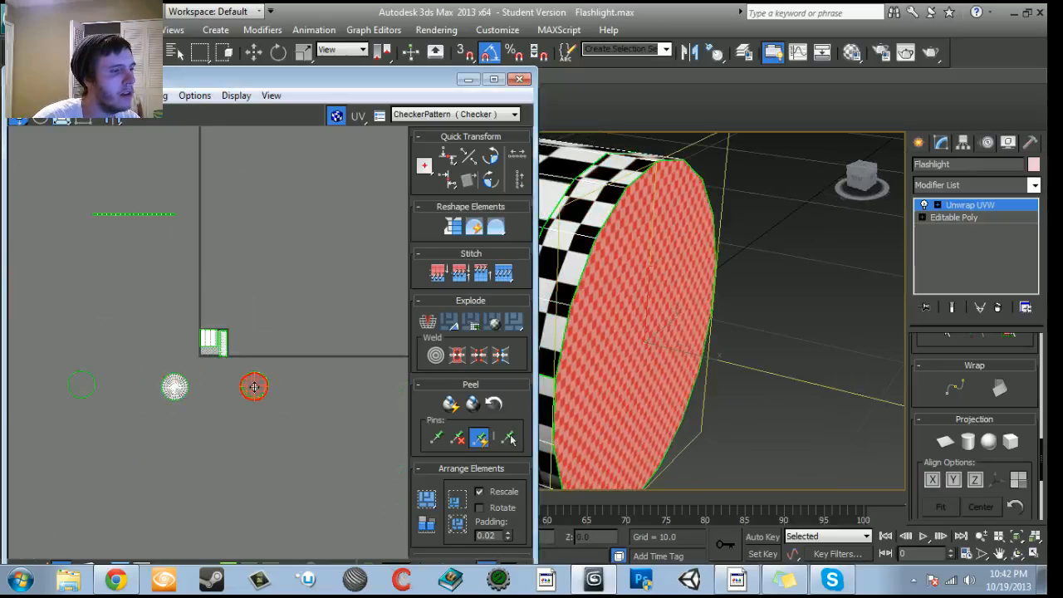
Scale the tail cap's round shell down to fit inside the ring-shaped shell and center it there.
scroll(270, 399, "up", 6)
left_click_drag(204, 340, 207, 366)
left_click(18, 122)
left_click_drag(211, 319, 210, 312)
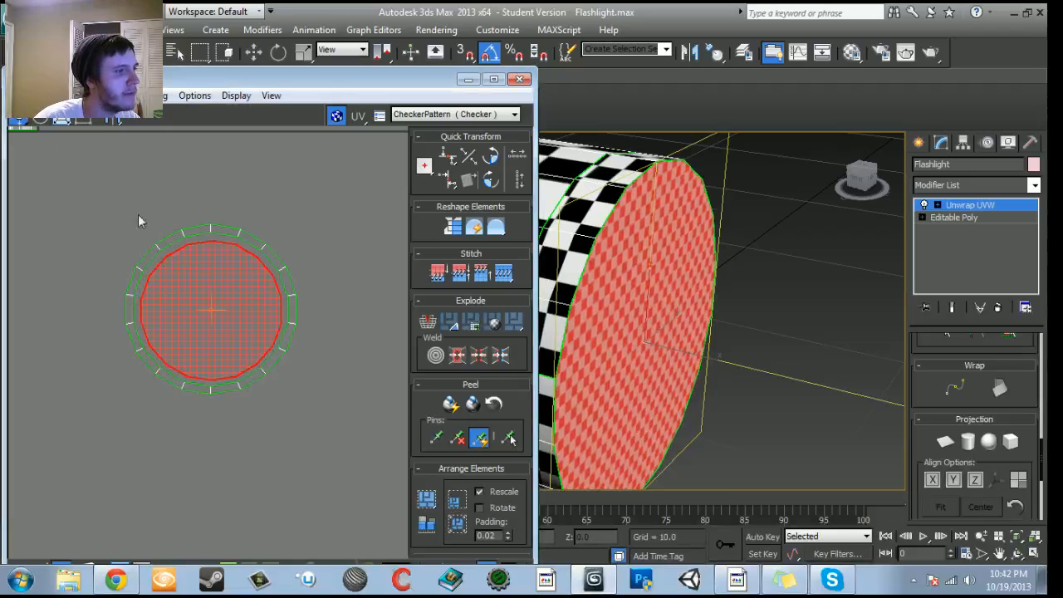
Move the tail cap's shell together with the surrounding ring shell to the area above and right of the checkered tile.
scroll(233, 385, "down", 5)
left_click_drag(223, 357, 218, 211)
middle_click_drag(179, 331, 308, 360)
scroll(346, 378, "down", 4)
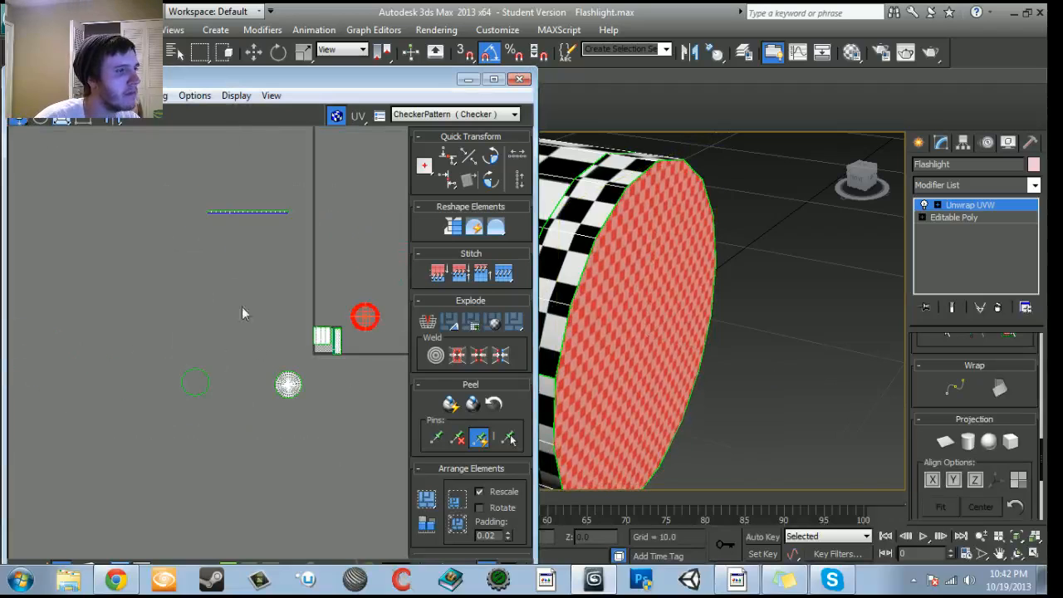
Select the remaining thin UV strip and examine which faces of the flashlight's head it covers.
left_click_drag(329, 220, 330, 221)
middle_click_drag(311, 249, 261, 274)
middle_click_drag(652, 301, 901, 319)
scroll(4, 323, "down", 5)
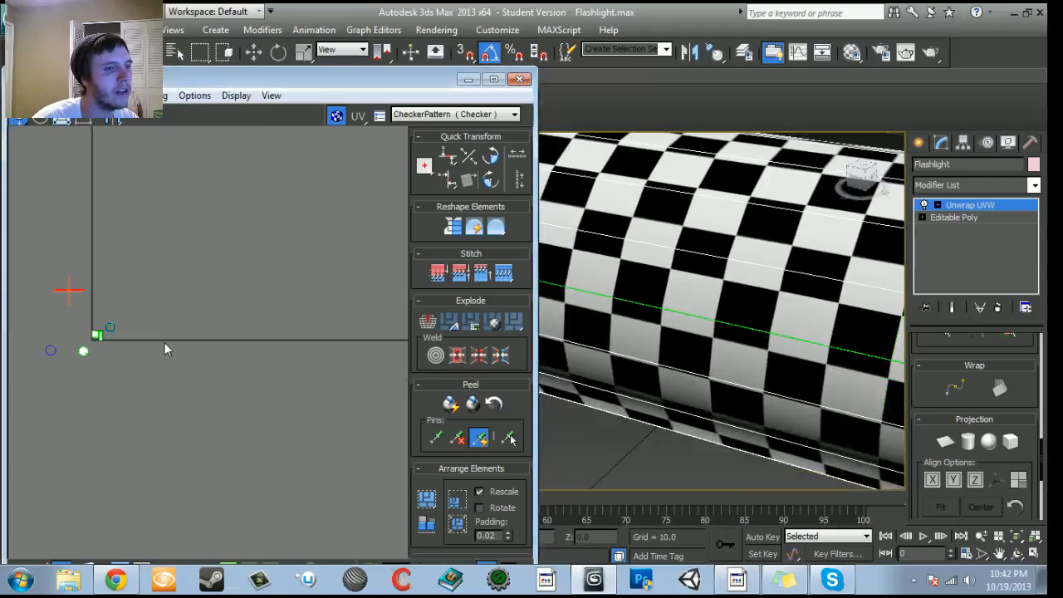
scroll(832, 274, "down", 8)
middle_click_drag(644, 338, 101, 341, "alt")
middle_click_drag(28, 311, 54, 316)
scroll(62, 328, "up", 4)
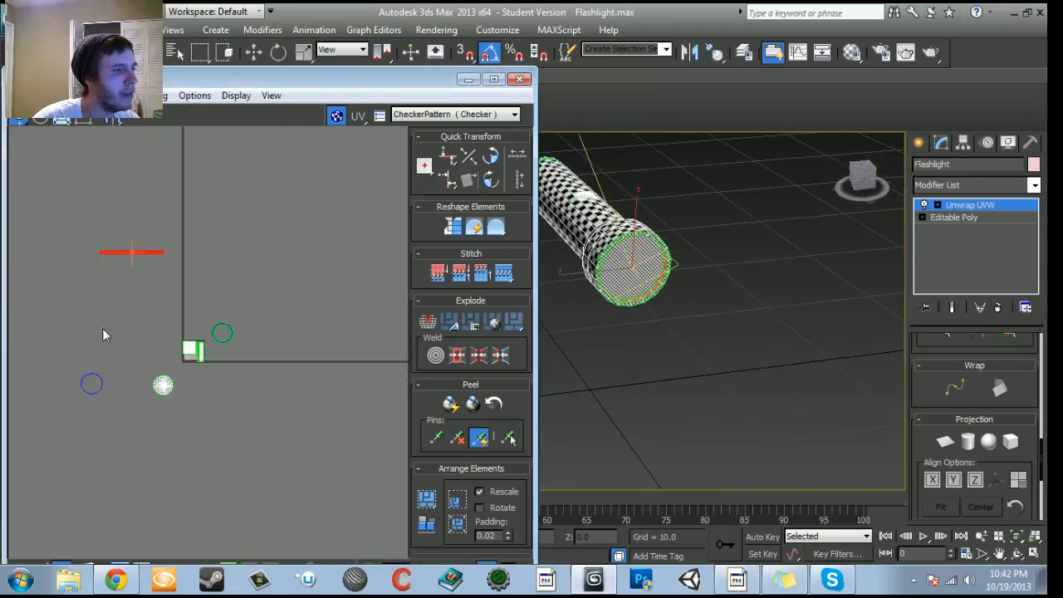
Select the round UV shell of the head's front face, move it beside the checkered tile, and scale it down.
left_click(80, 420)
left_click_drag(80, 421, 340, 374)
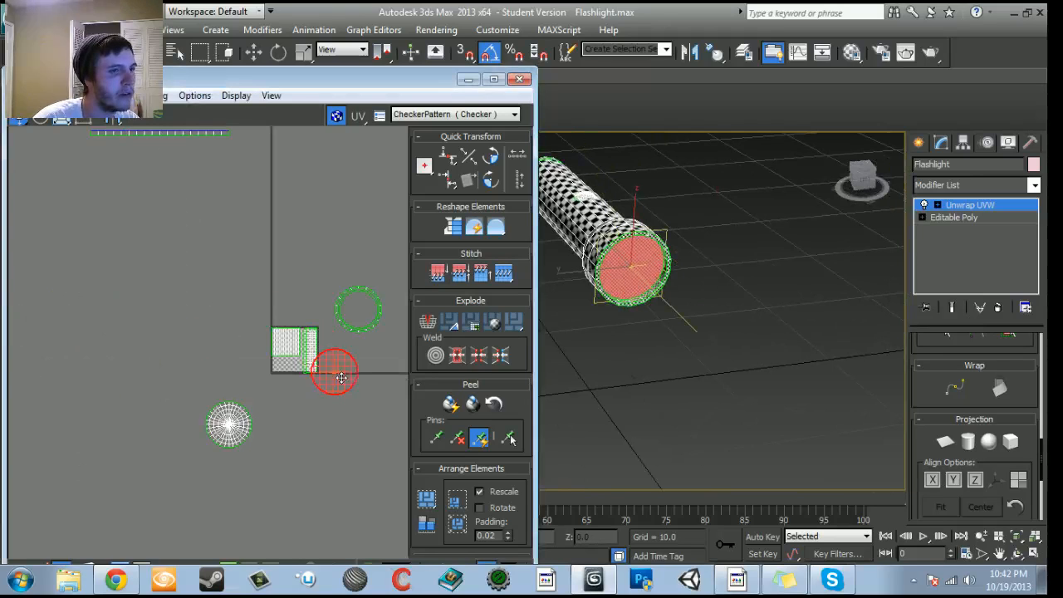
scroll(347, 430, "up", 3)
middle_click_drag(253, 304, 261, 385)
left_click(61, 122)
left_click_drag(323, 332, 335, 410)
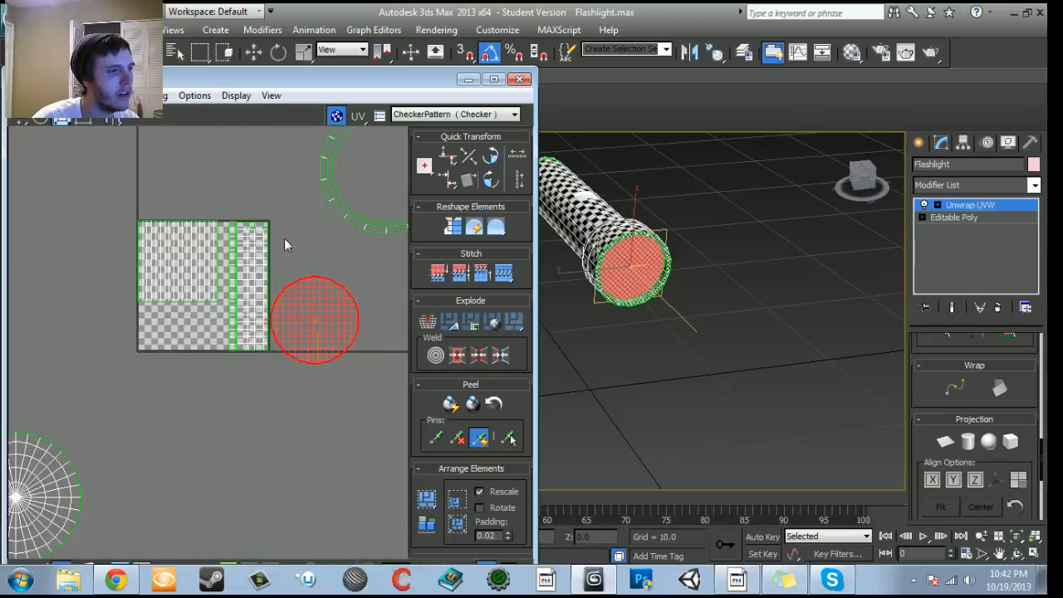
left_click_drag(312, 301, 324, 377)
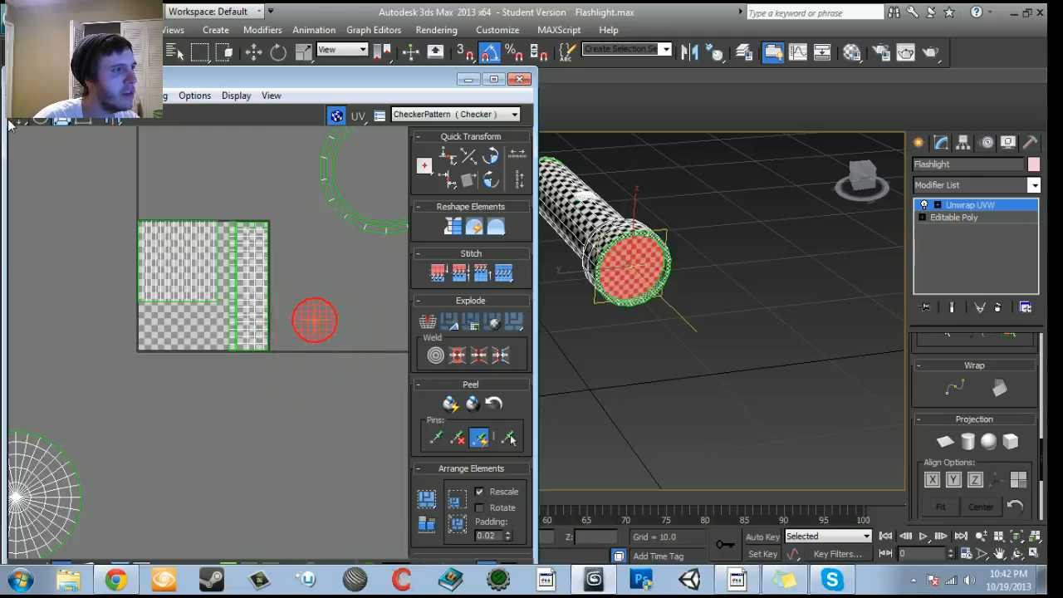
Place the front face's round shell in the checkered tile's lower-left corner, below the barrel's shell.
scroll(190, 339, "up", 5)
scroll(199, 345, "down", 3)
left_click_drag(397, 316, 134, 329)
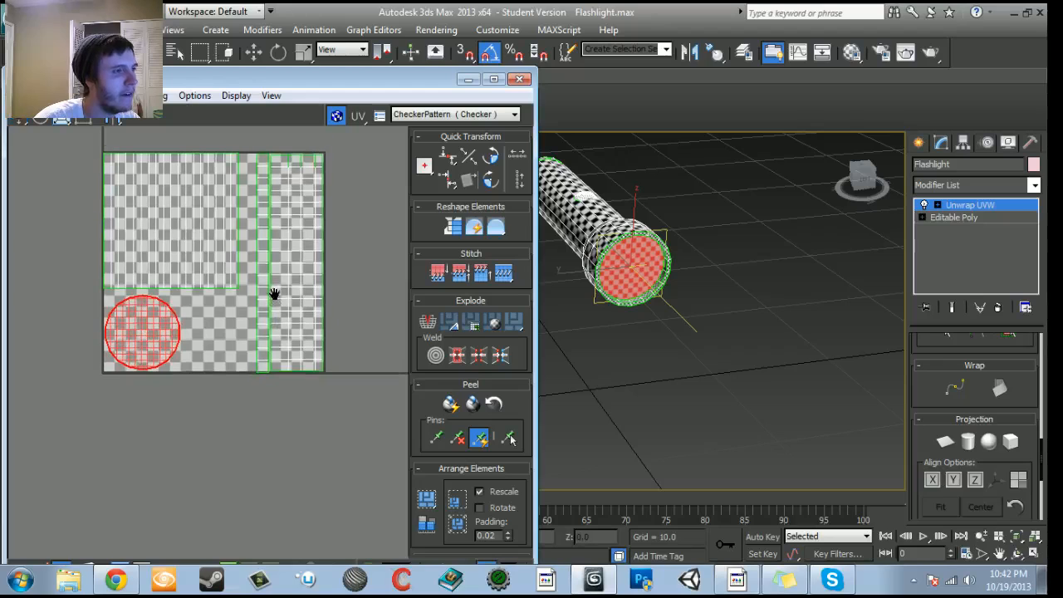
scroll(274, 296, "up", 3)
scroll(274, 294, "down", 4)
scroll(274, 292, "down", 6)
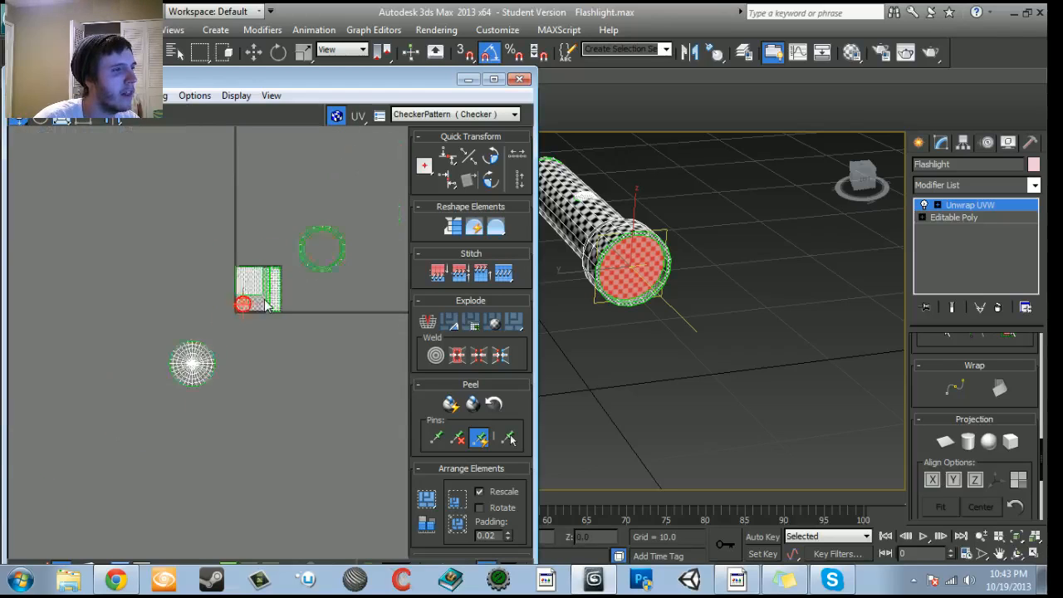
Select the thin horizontal UV strip of the head's rim and rotate it 90 degrees to stand upright.
left_click_drag(235, 213, 236, 213)
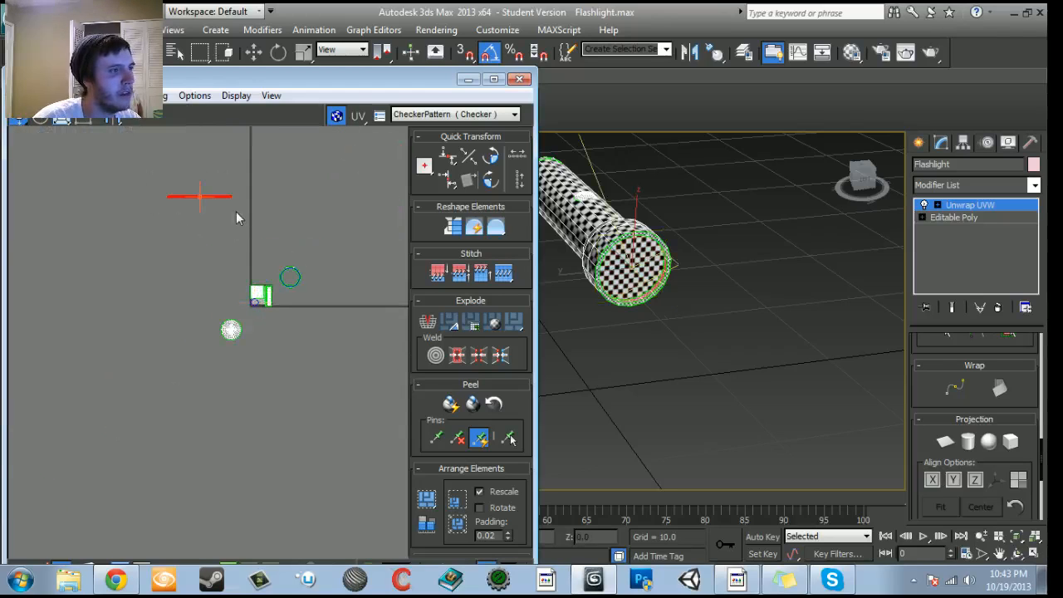
middle_click_drag(213, 234, 201, 307)
scroll(207, 308, "up", 3)
left_click_drag(177, 243, 282, 359)
scroll(282, 361, "up", 3)
left_click(490, 156)
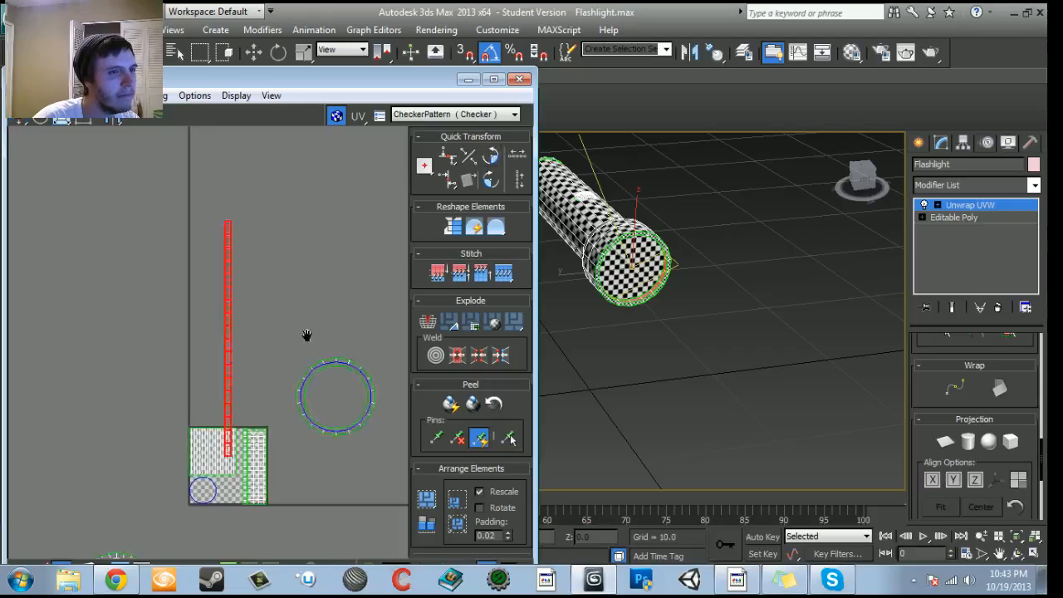
Move the upright rim strip into the checkered tile, between the barrel's shell and the vertical strips.
scroll(297, 316, "up", 4)
middle_click_drag(291, 290, 268, 230)
scroll(203, 365, "up", 2)
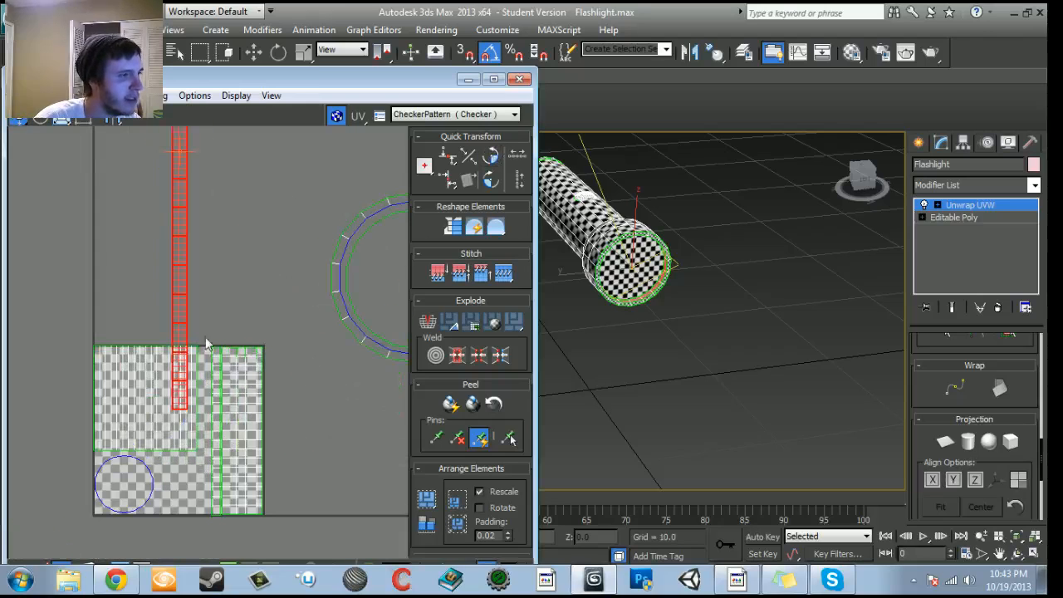
left_click_drag(172, 204, 167, 270)
left_click(21, 121)
left_click_drag(180, 191, 207, 443)
scroll(220, 452, "up", 5)
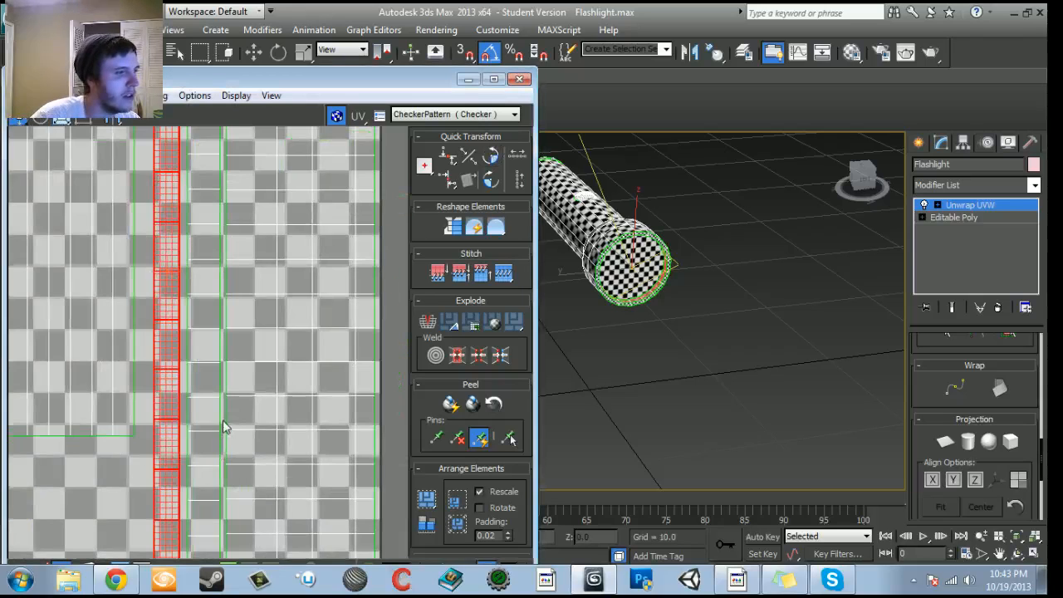
Scale the rim strip down close to the tile's height and center it in the gap beside the barrel's shell.
scroll(297, 440, "down", 3)
left_click_drag(266, 185, 267, 266)
scroll(291, 310, "down", 2)
middle_click_drag(290, 311, 288, 308)
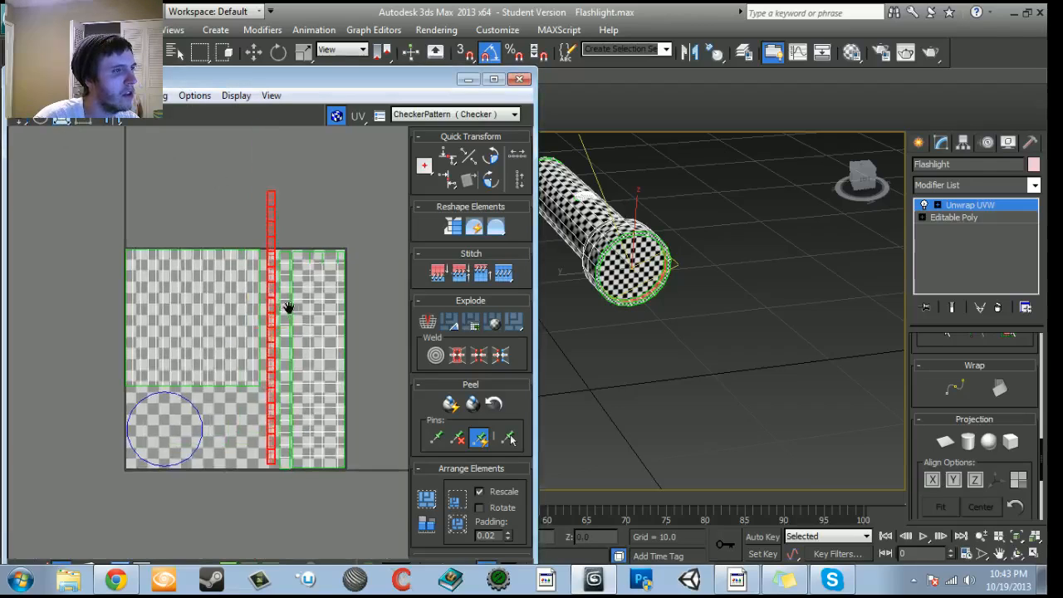
scroll(287, 308, "up", 2)
left_click_drag(262, 275, 262, 300)
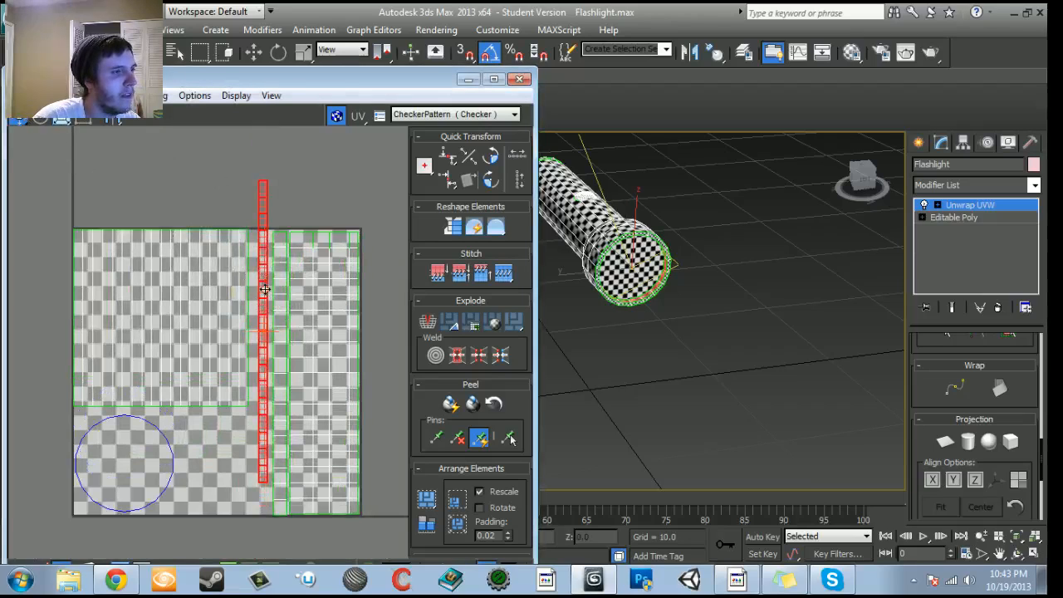
left_click_drag(264, 310, 261, 332)
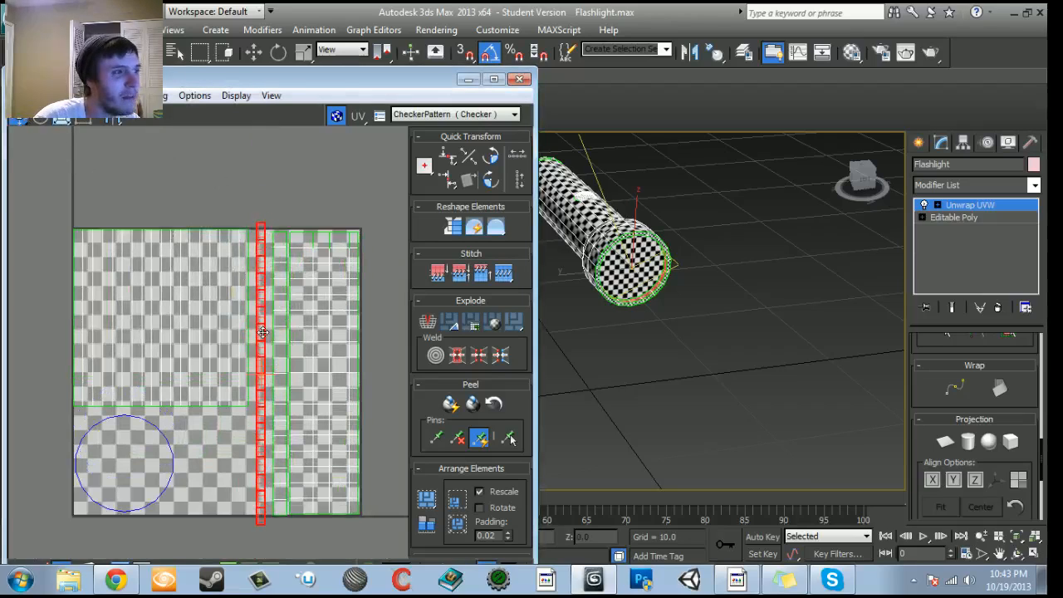
Fine-tune the rim strip's length and position so it spans the tile's full height.
scroll(261, 332, "up", 1)
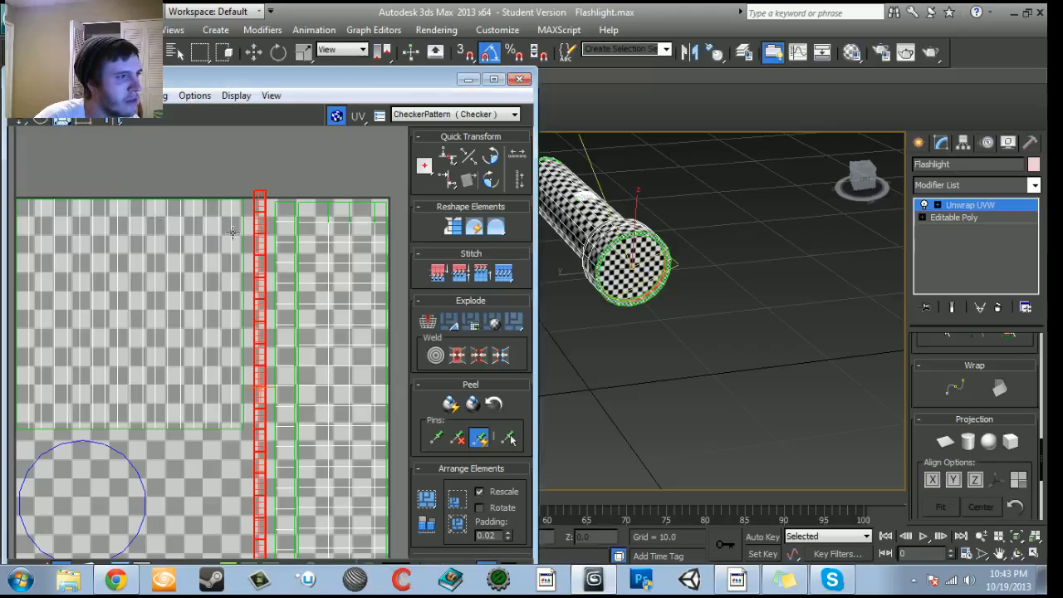
middle_click_drag(266, 261, 268, 210)
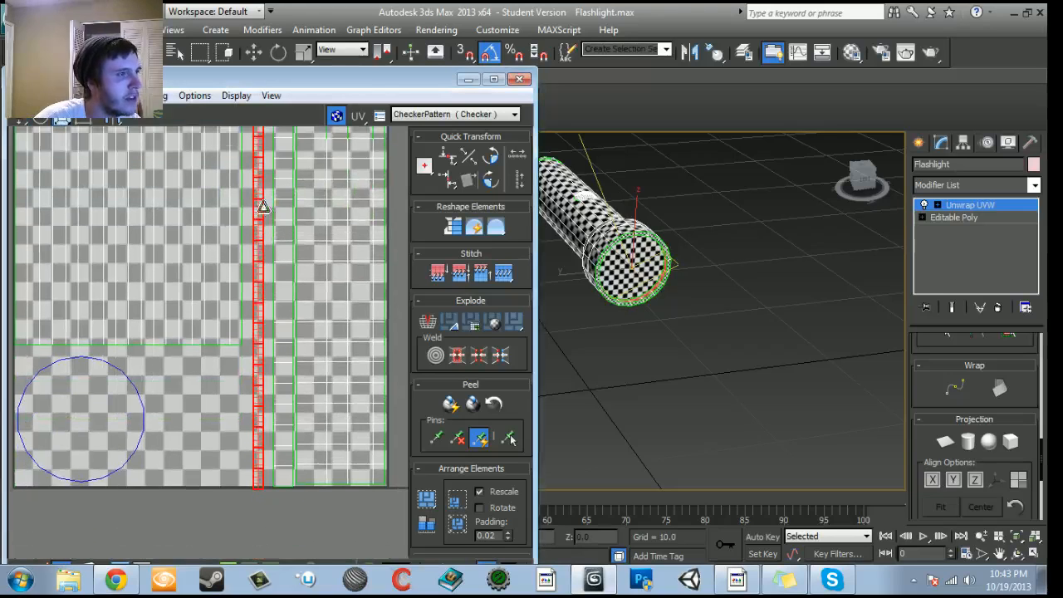
scroll(256, 251, "up", 1)
middle_click_drag(259, 300, 259, 337)
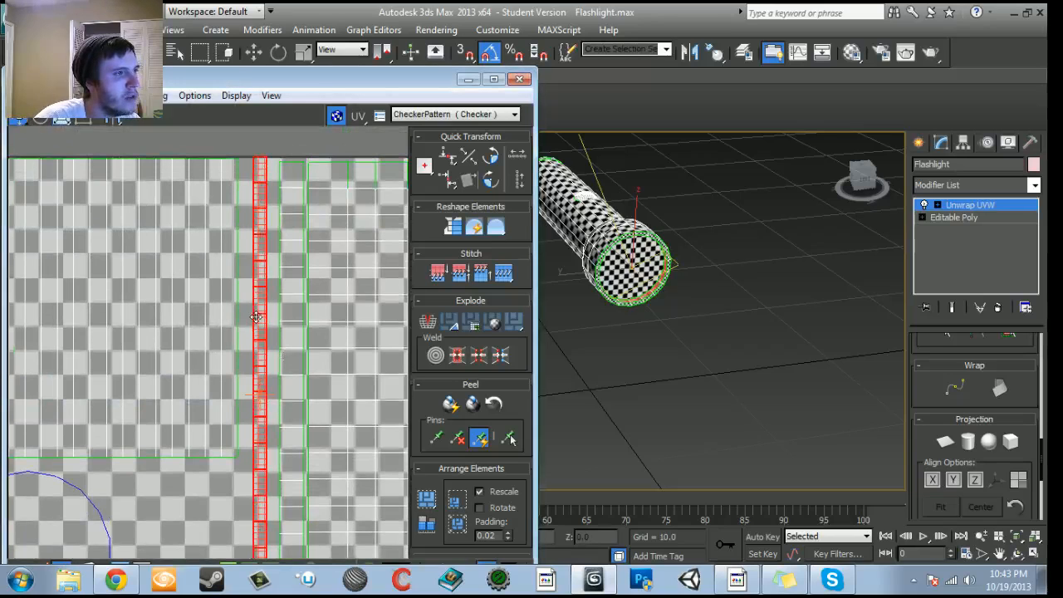
scroll(283, 353, "down", 2)
middle_click_drag(285, 357, 278, 295)
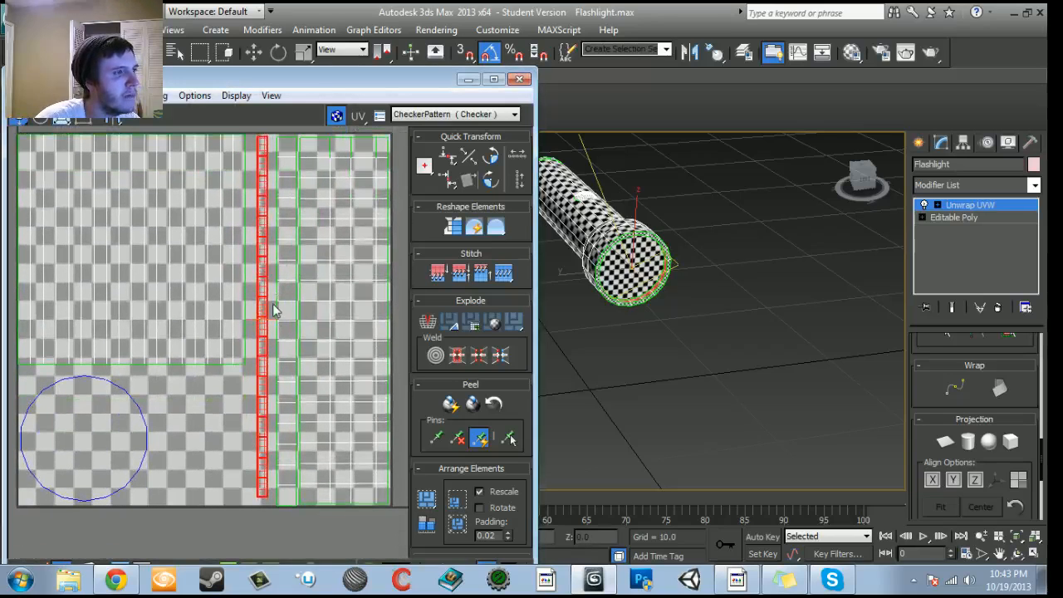
double_click(259, 323)
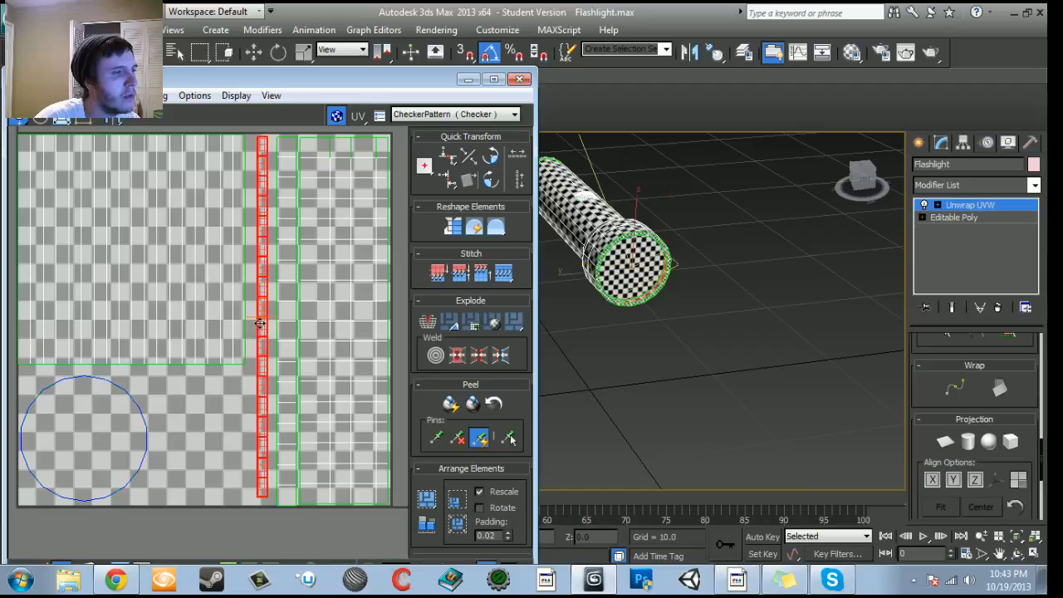
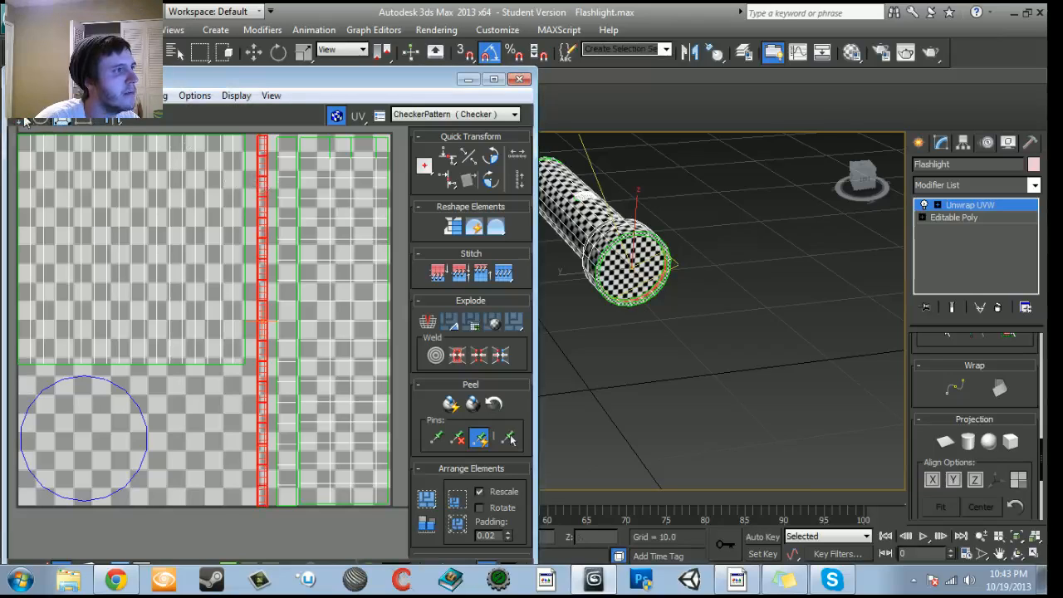
Select the tail cap's shell with its surrounding ring, scale both down, and place them in the tile below the barrel shell's lower-right corner.
scroll(212, 287, "down", 6)
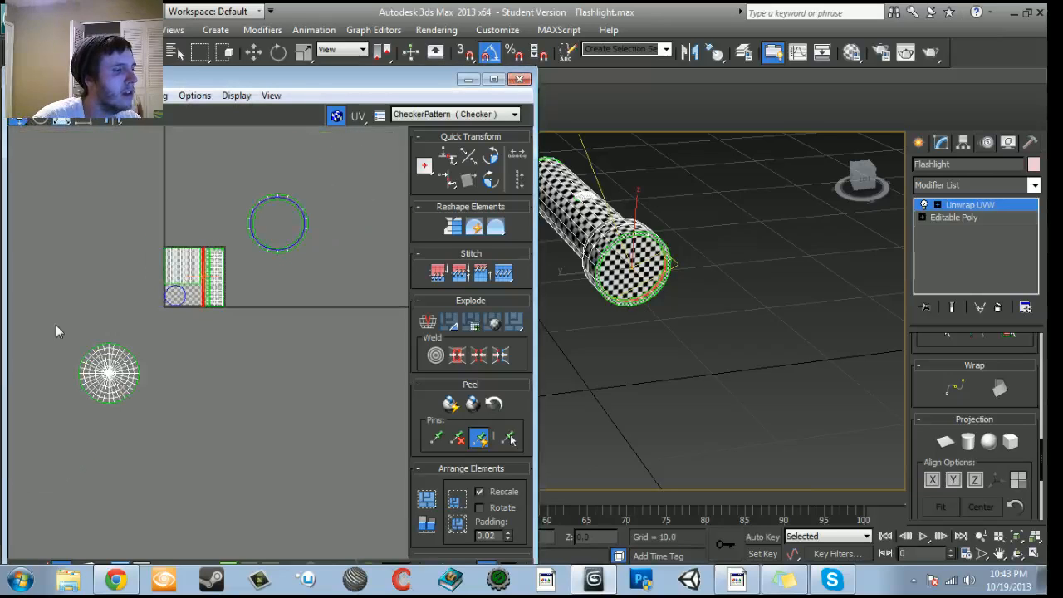
left_click(298, 220)
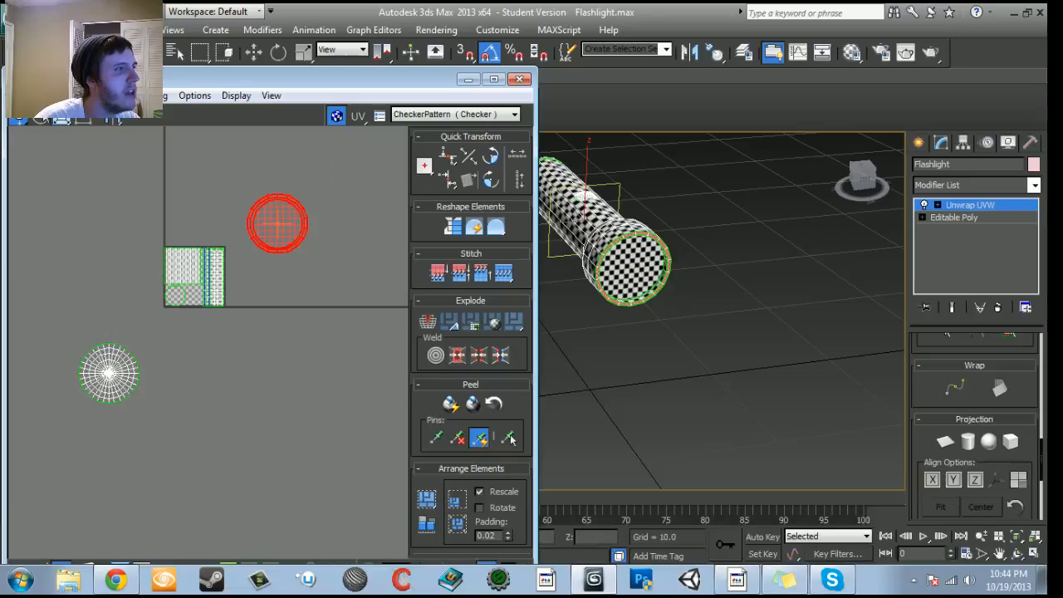
left_click(62, 122)
left_click_drag(295, 220, 278, 354)
scroll(153, 238, "up", 2)
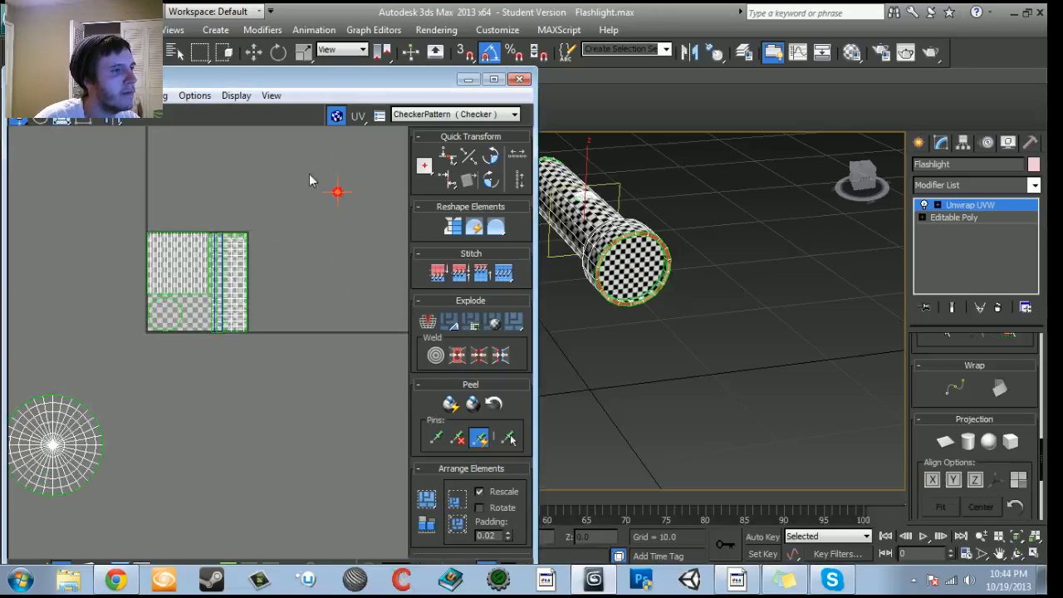
scroll(203, 326, "up", 5)
left_click_drag(332, 201, 225, 201)
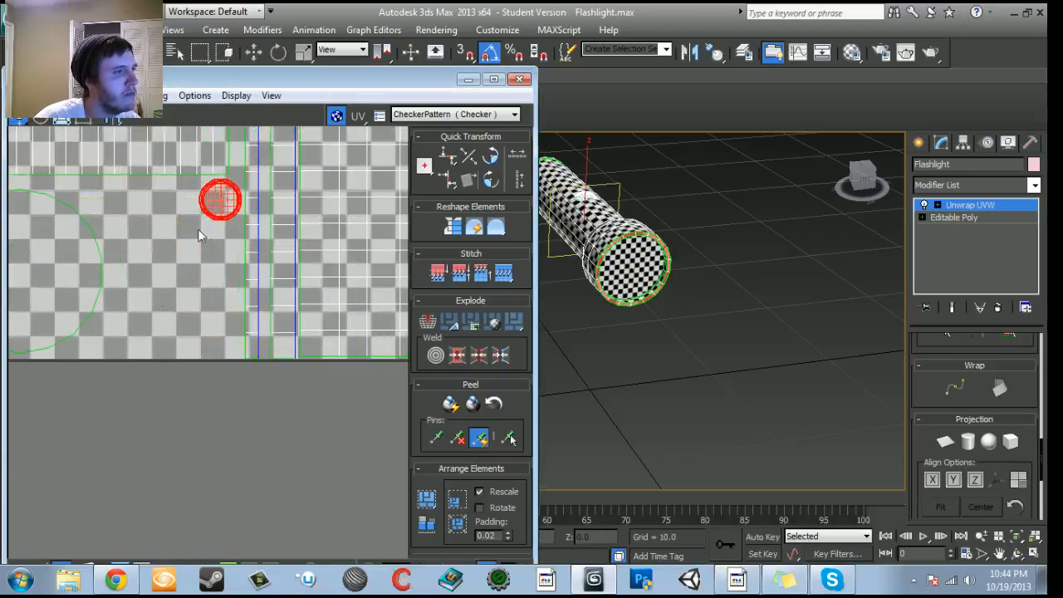
Select the round UV shell of the barrel's switch button and scale it down to about a third.
scroll(155, 298, "down", 5)
middle_click_drag(153, 384, 317, 351)
left_click_drag(252, 470, 253, 471)
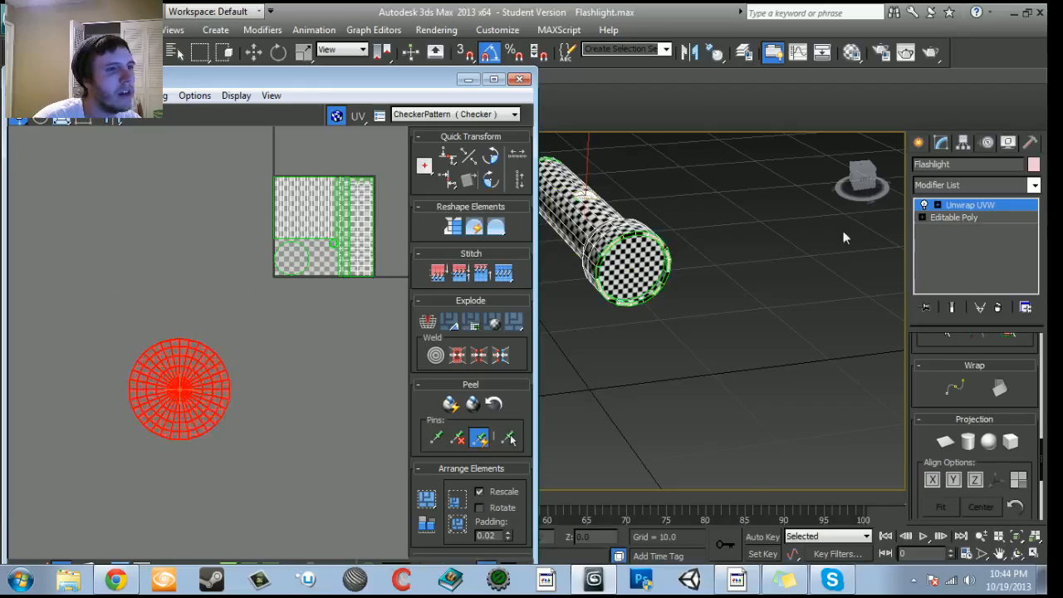
scroll(748, 245, "up", 6)
middle_click_drag(727, 250, 586, 367)
scroll(709, 295, "up", 1)
middle_click_drag(709, 294, 586, 330, "alt")
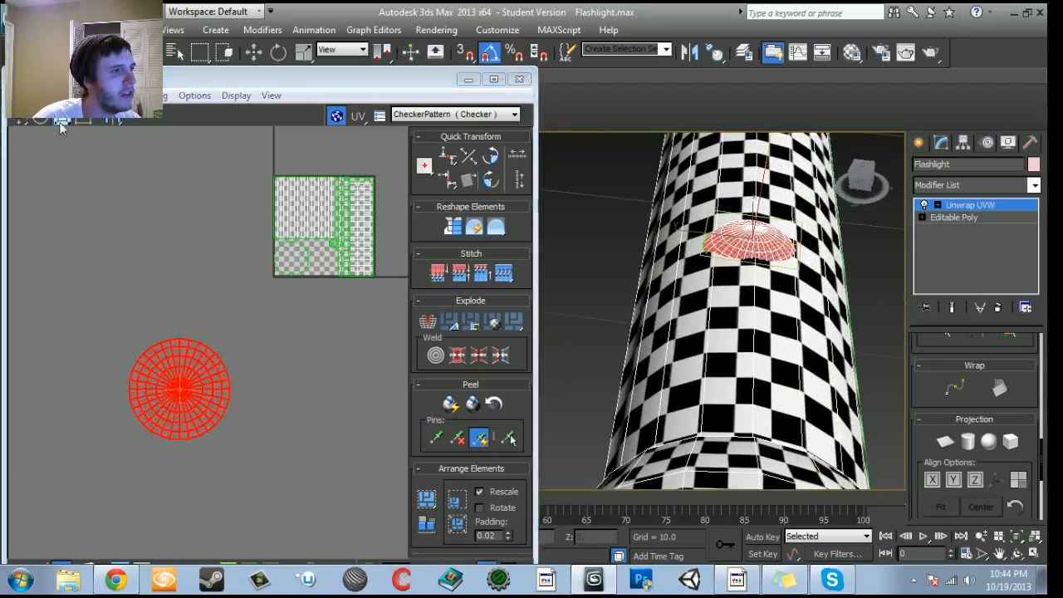
left_click_drag(183, 389, 201, 484)
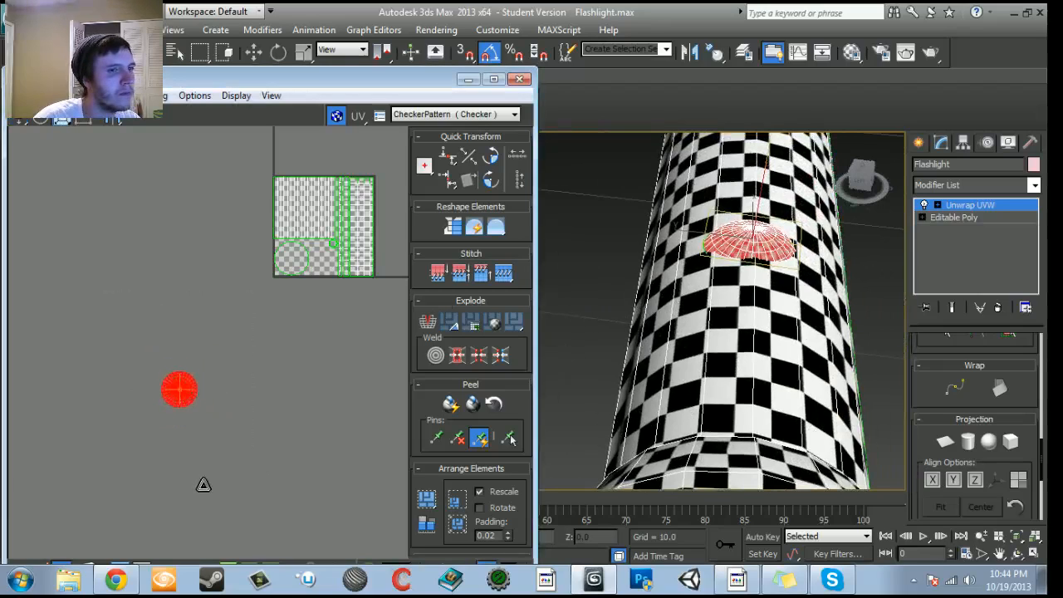
Move the switch button's shell into the checkered tile, beside the front face's round shell.
left_click_drag(180, 388, 324, 259)
middle_click_drag(343, 298, 204, 368)
scroll(204, 368, "up", 5)
scroll(172, 275, "up", 1)
middle_click_drag(172, 276, 241, 342)
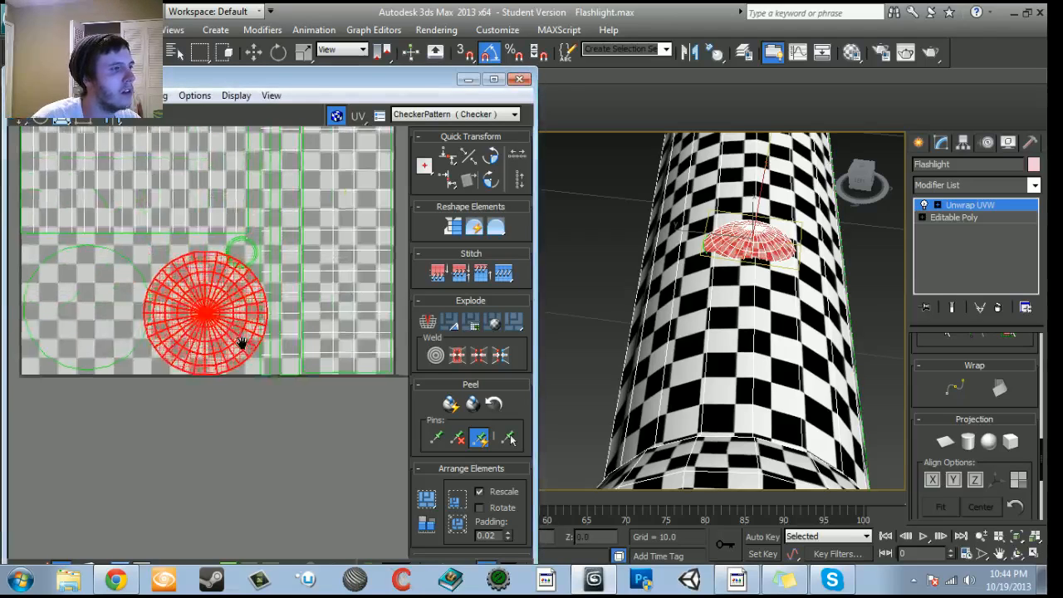
Shrink the button's shell slightly and fit it between the front face's shell and the vertical strips without overlap, then deselect it.
scroll(242, 341, "up", 1)
mouse_move(206, 319)
left_mouse_down()
mouse_move(209, 287)
mouse_move(216, 324)
left_mouse_up()
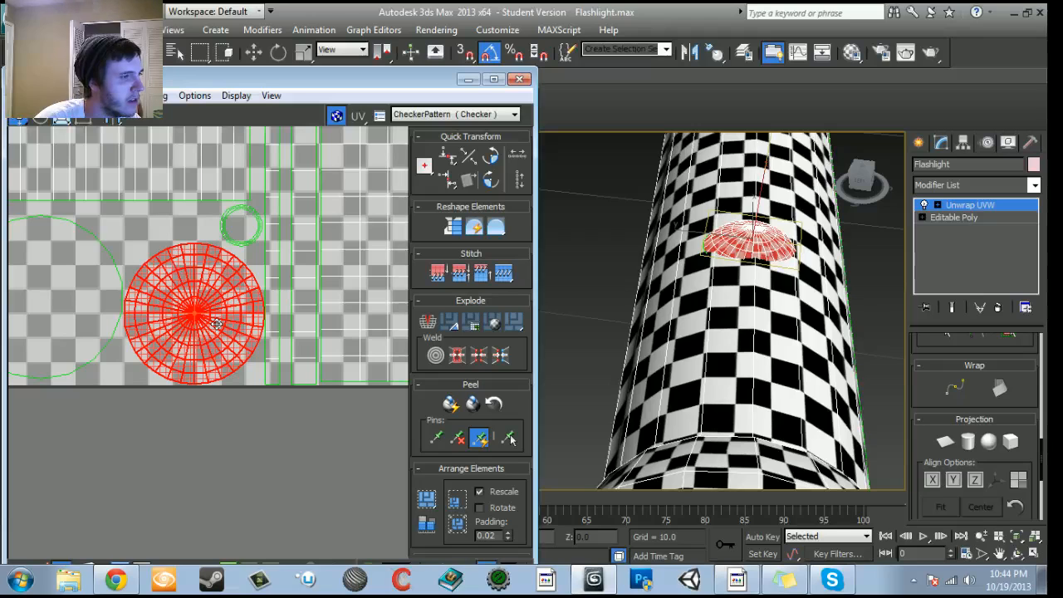
scroll(227, 384, "up", 3)
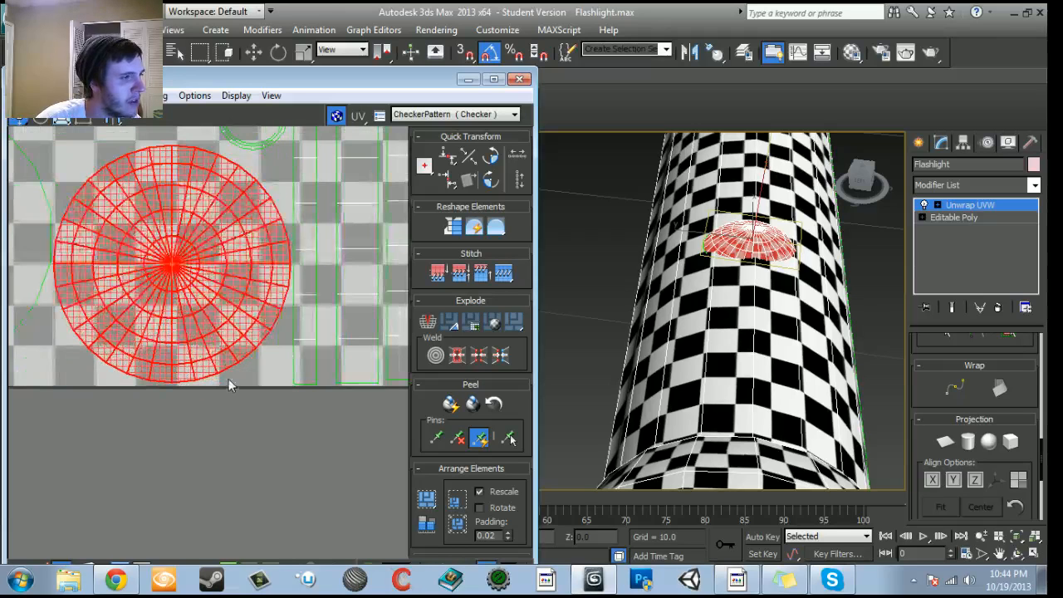
scroll(270, 340, "down", 6)
scroll(269, 340, "down", 2)
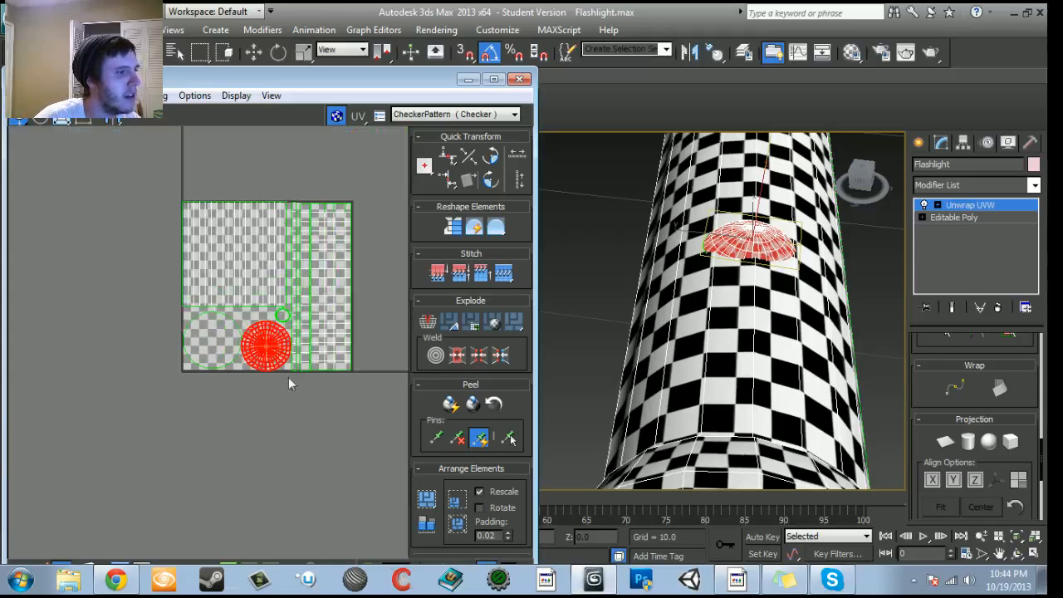
left_click(217, 449)
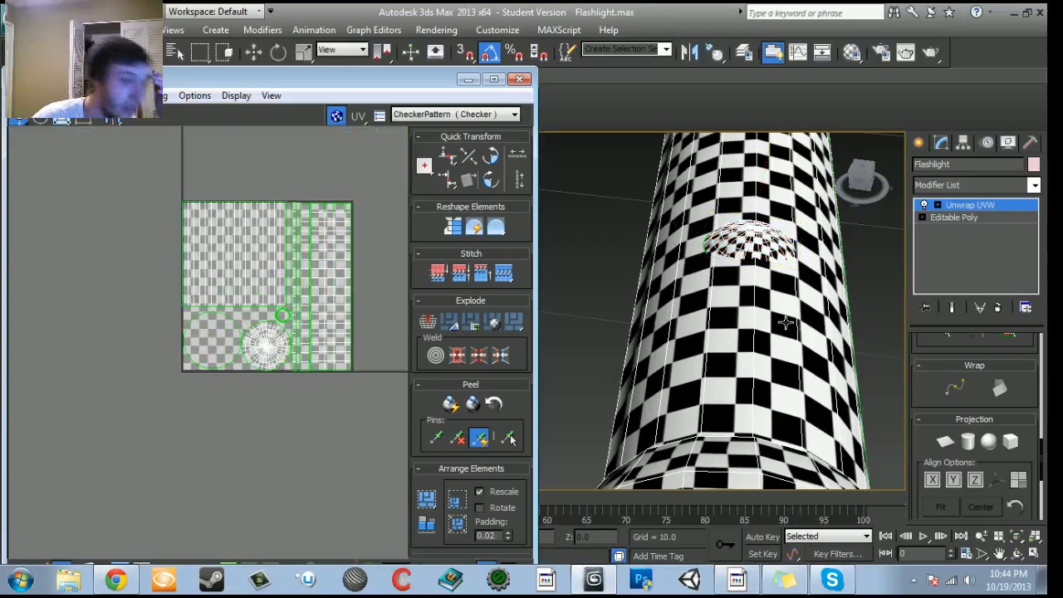
Minimize the UV editor, render the flashlight in the perspective view to check the checker pattern, and close the render.
middle_click_drag(785, 322, 745, 341, "alt")
left_click(467, 80)
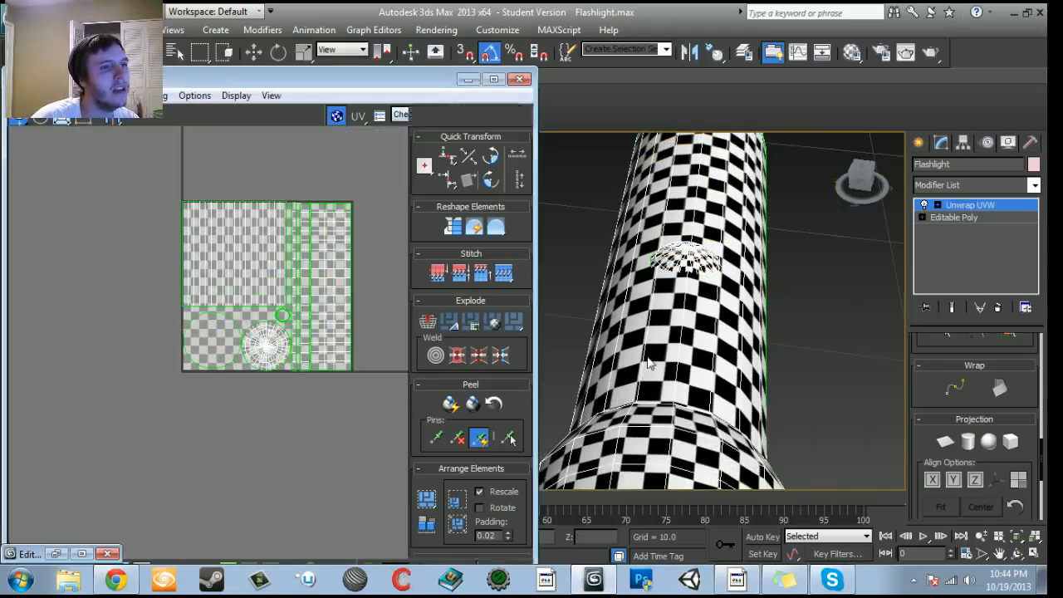
middle_click_drag(631, 324, 349, 307, "alt")
key("shift+q")
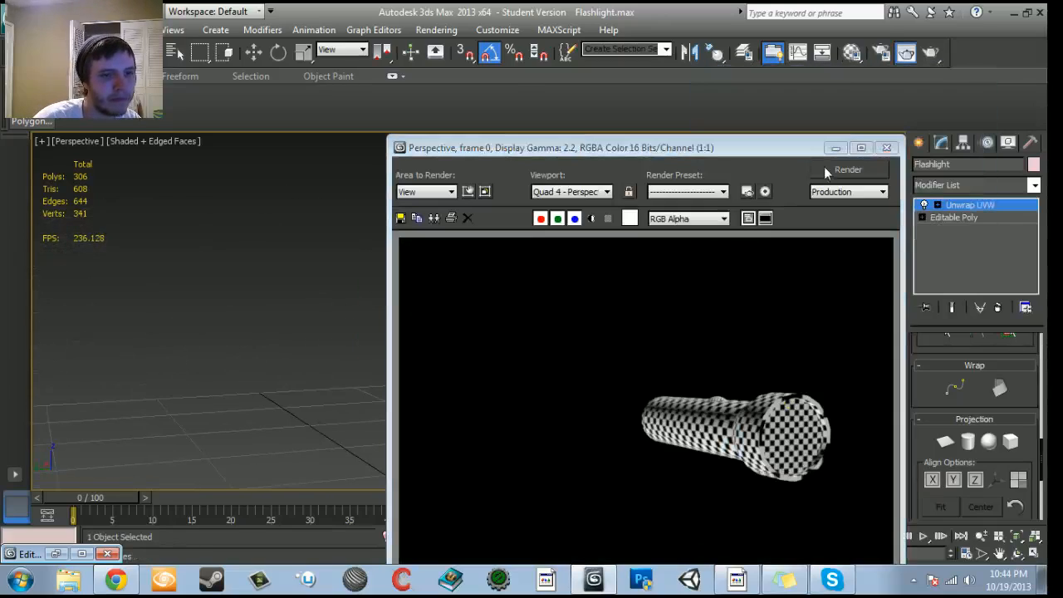
left_click(888, 150)
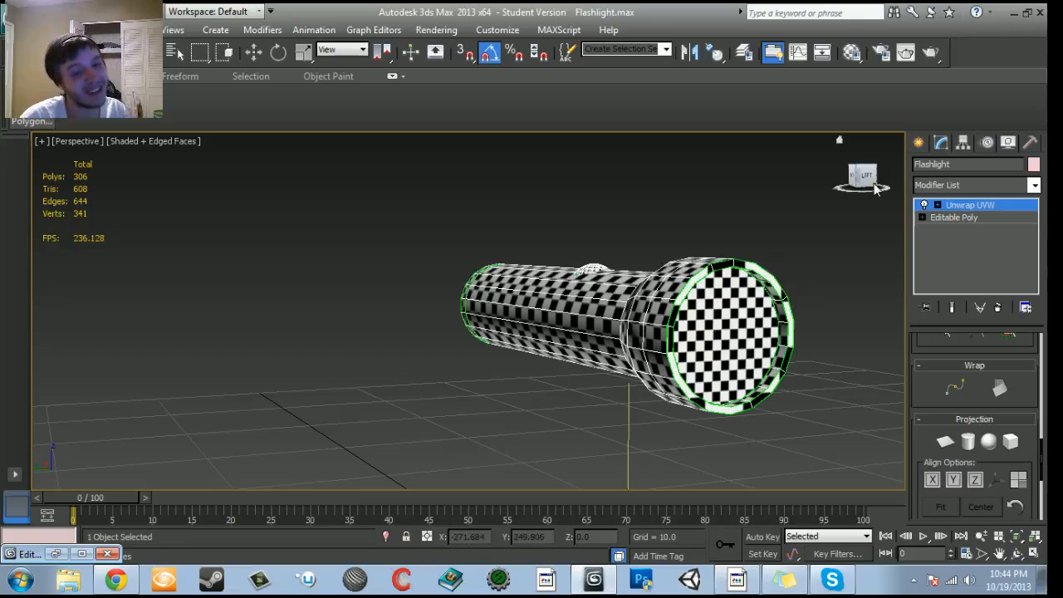
Restore the UV editor and render the UV template at 1024 by 1024.
left_click(55, 553)
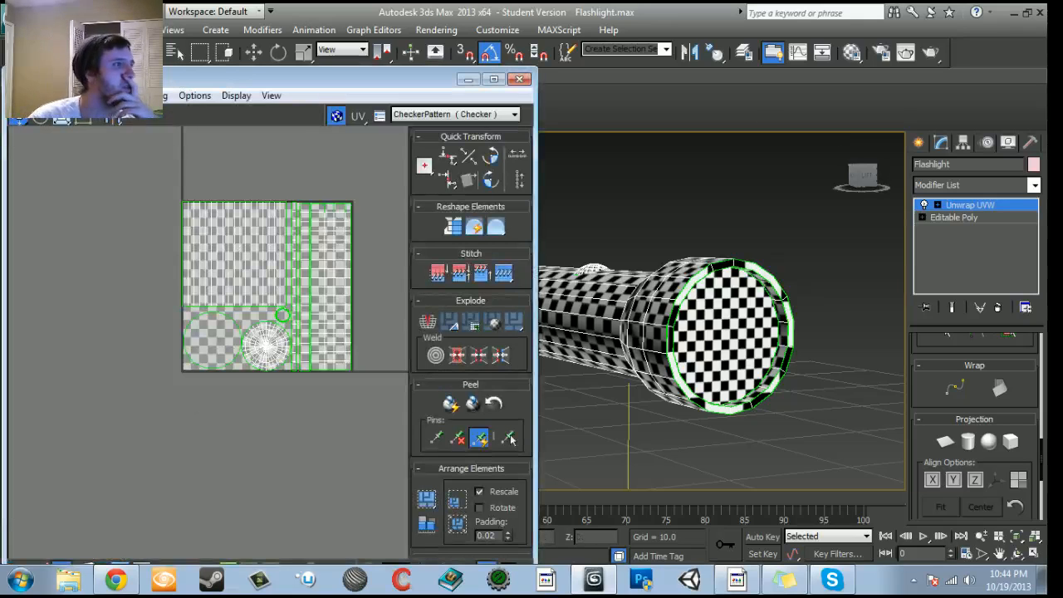
left_click(108, 94)
left_click(170, 381)
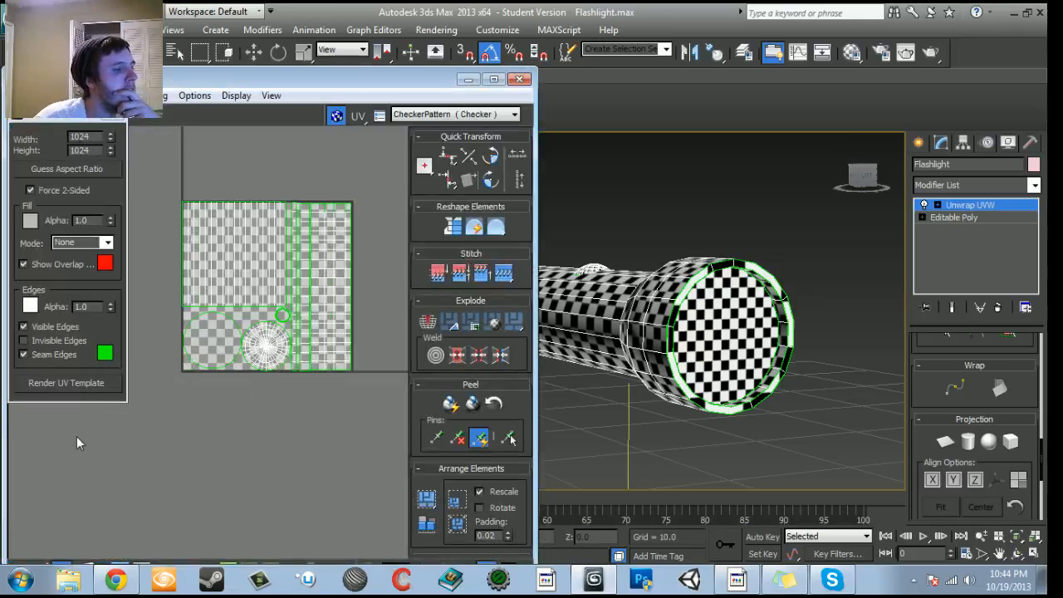
left_click(81, 382)
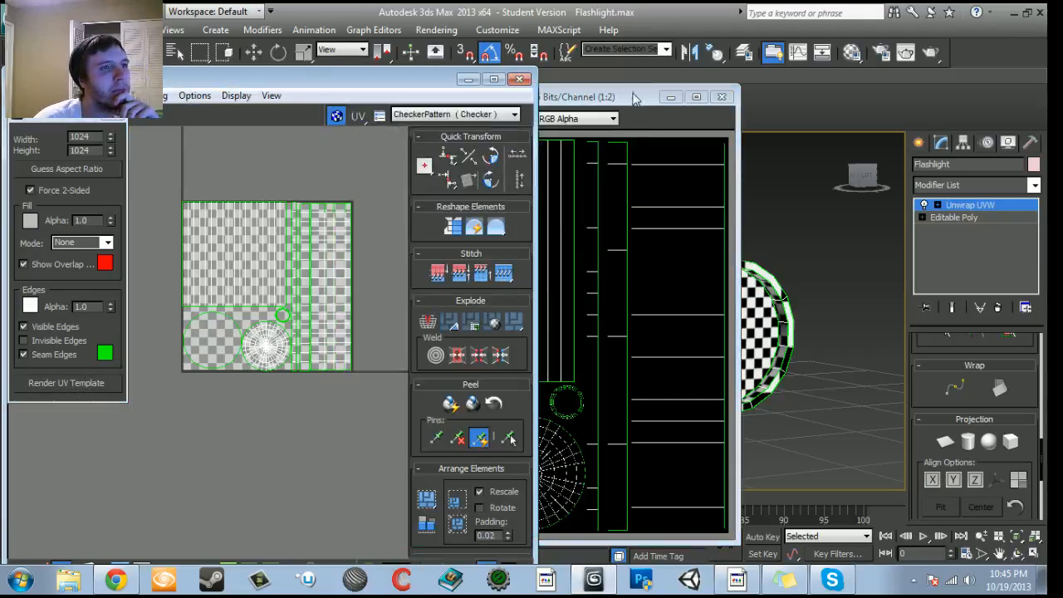
left_click(633, 97)
Save the rendered UV map to the Desktop as a JPEG file named Flashlight_UV.
left_click(334, 118)
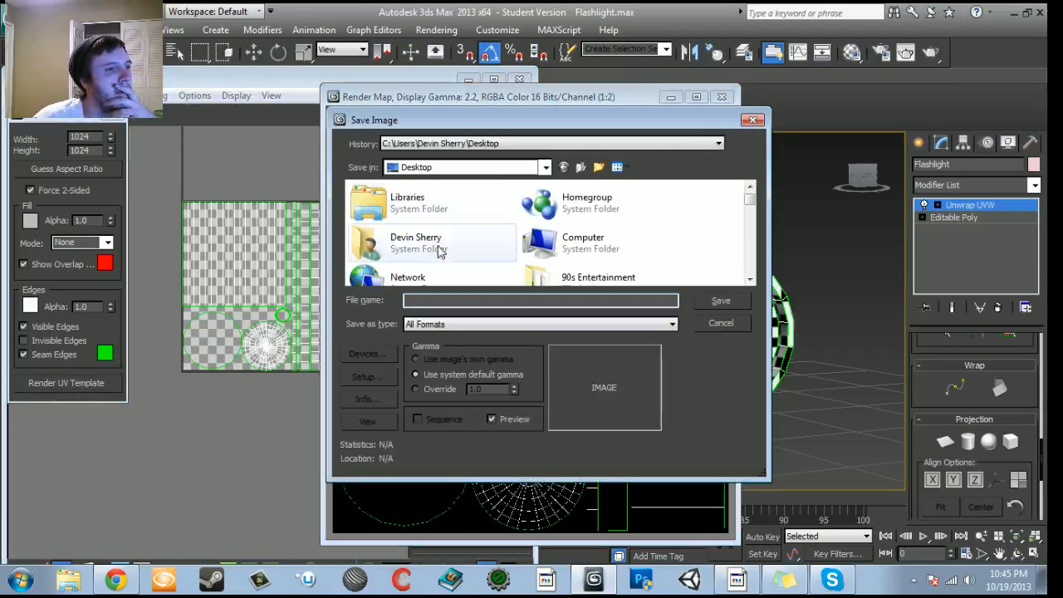
left_click(453, 324)
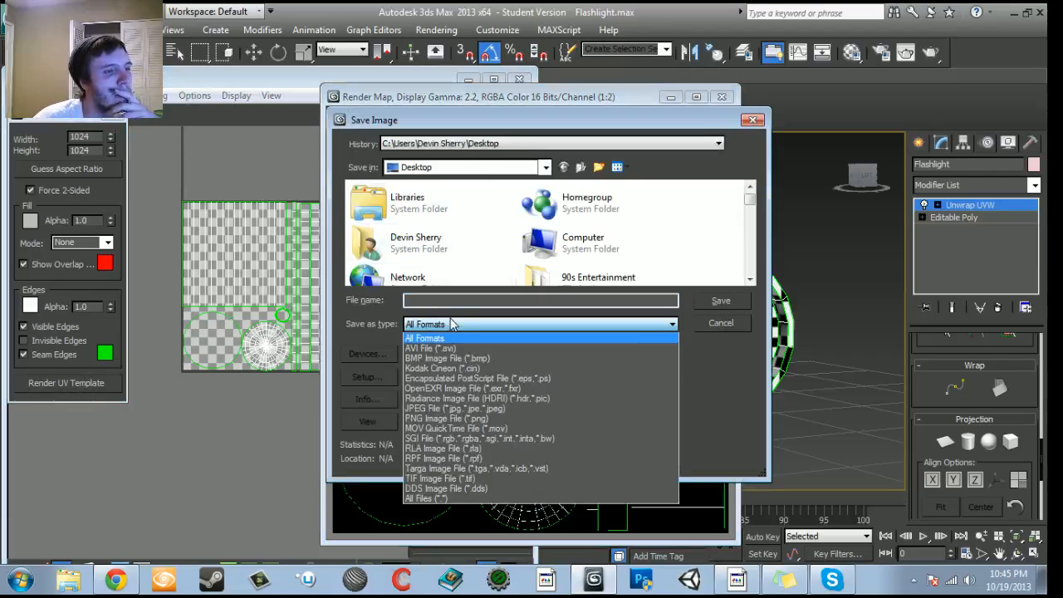
left_click(448, 408)
type("Flash")
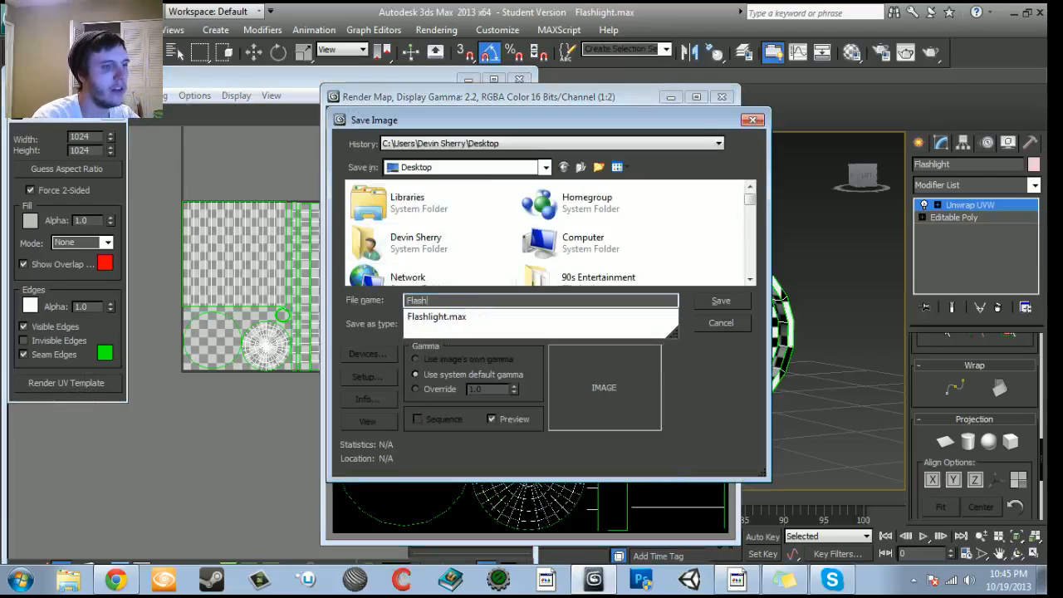
type("light_UV")
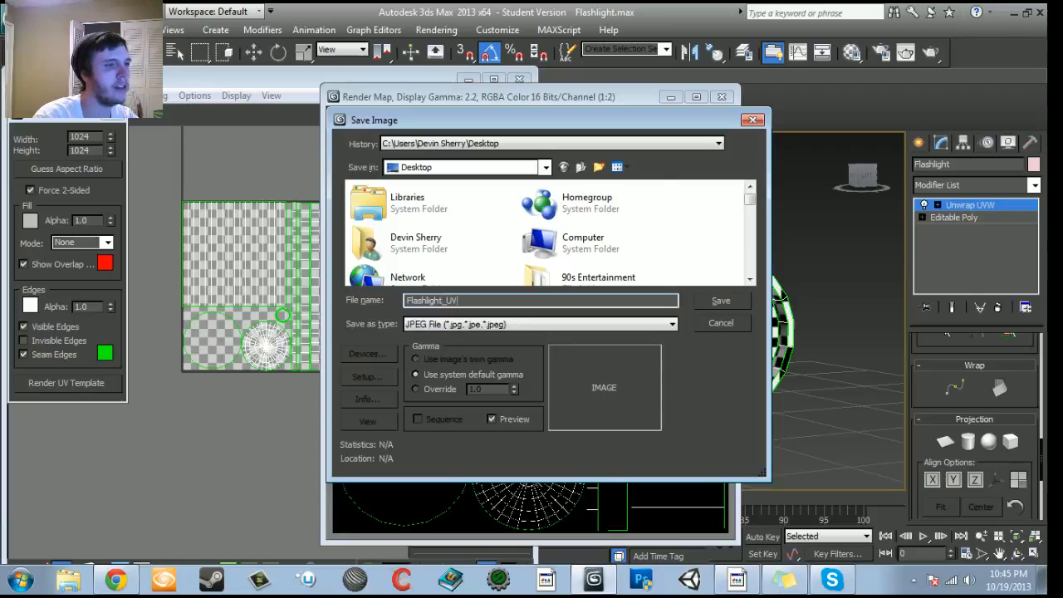
key("Return")
left_click(490, 380)
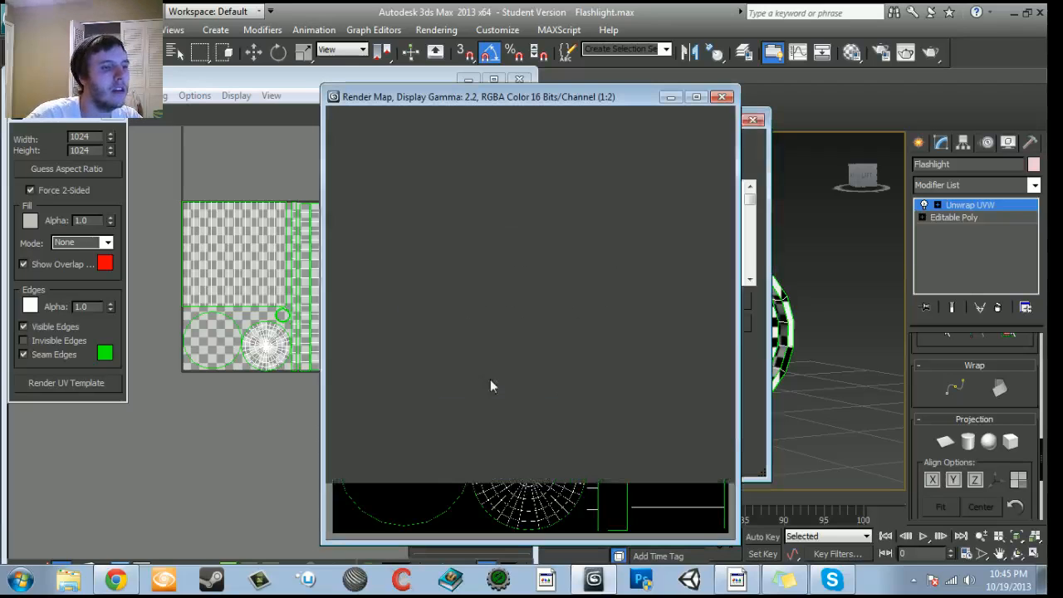
Close the rendered map, the UV template settings and the UV editor.
left_click(719, 97)
left_click(115, 114)
left_click(520, 79)
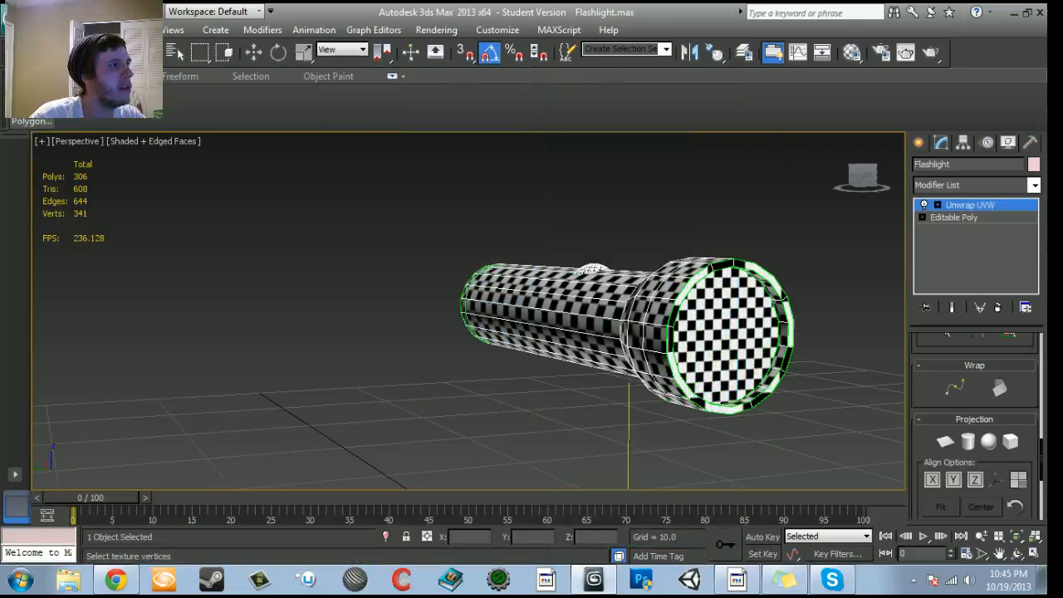
left_click(17, 13)
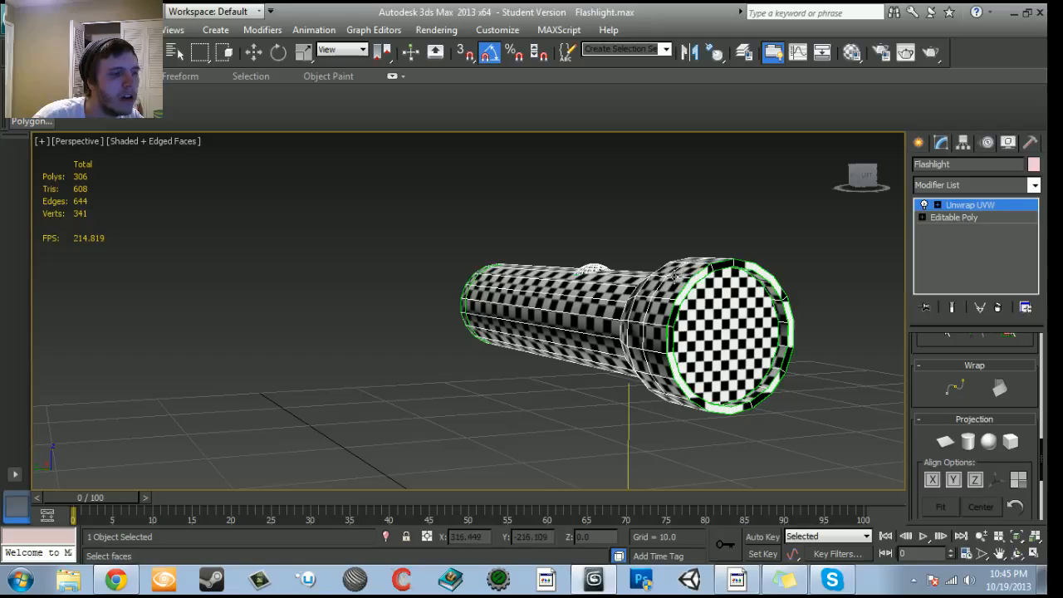
left_click(728, 586)
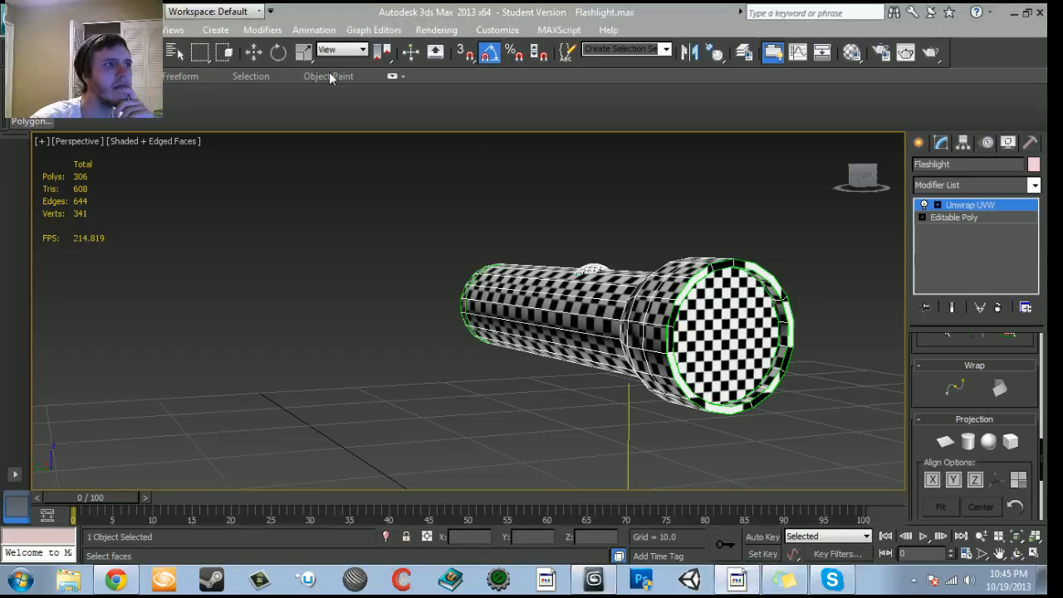